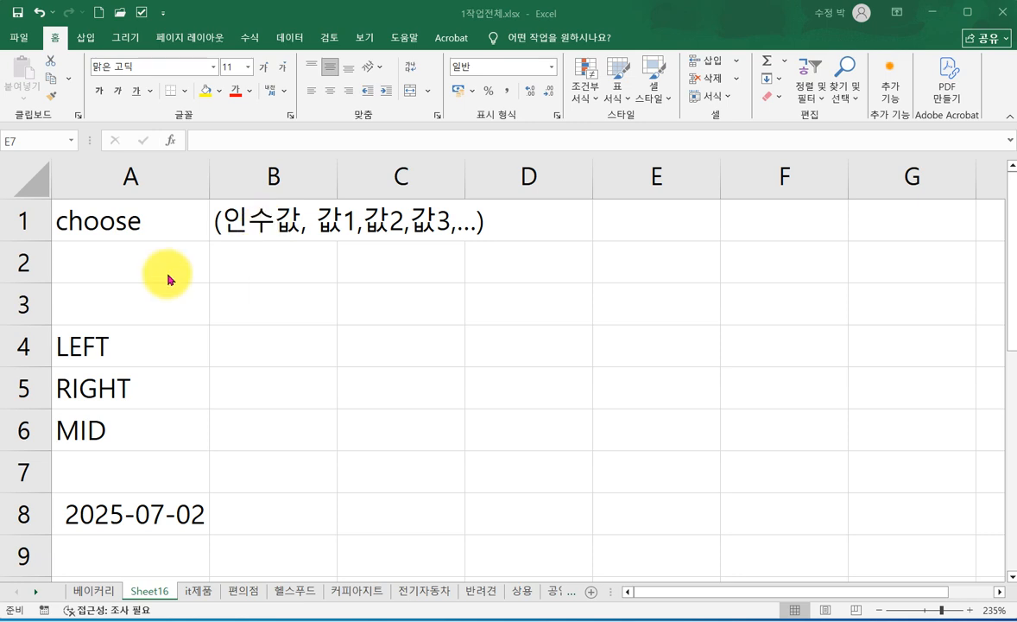
- Enter 3 in cell A2 as the index value for the CHOOSE example
left_click(136, 273)
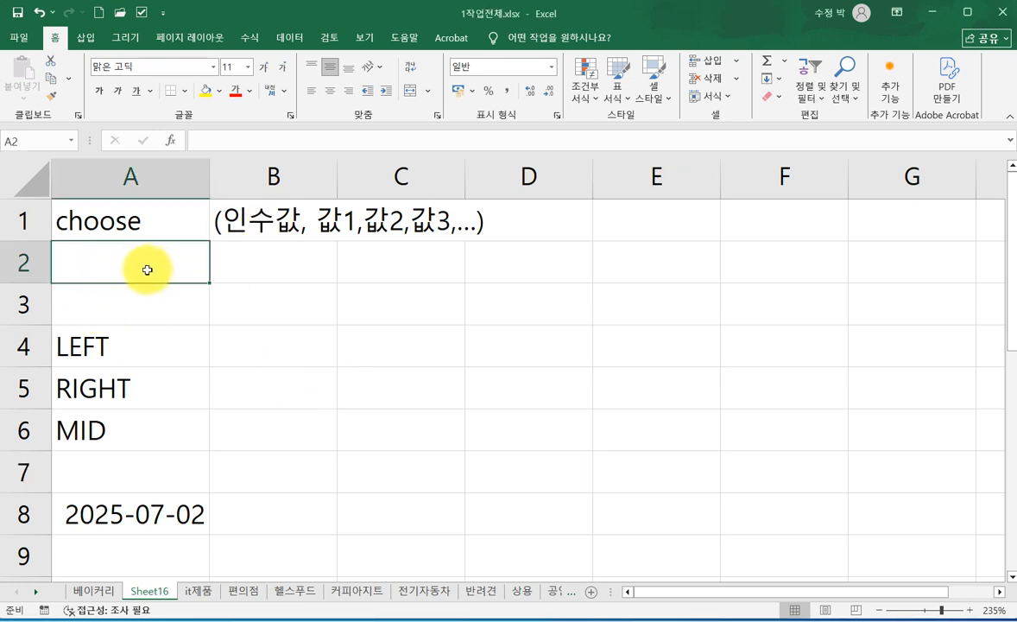
type("3")
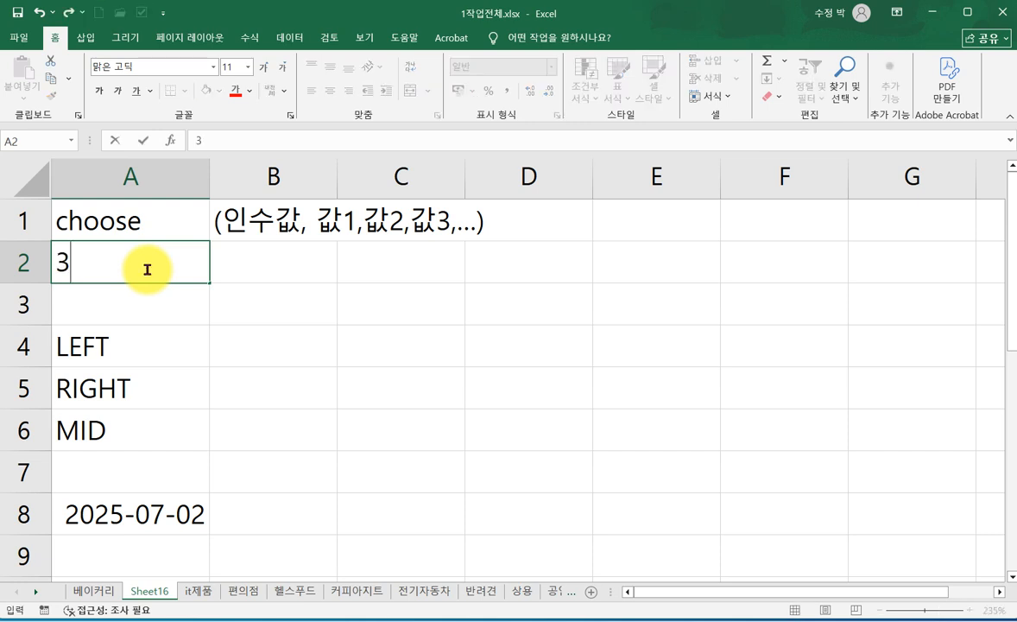
left_click(303, 266)
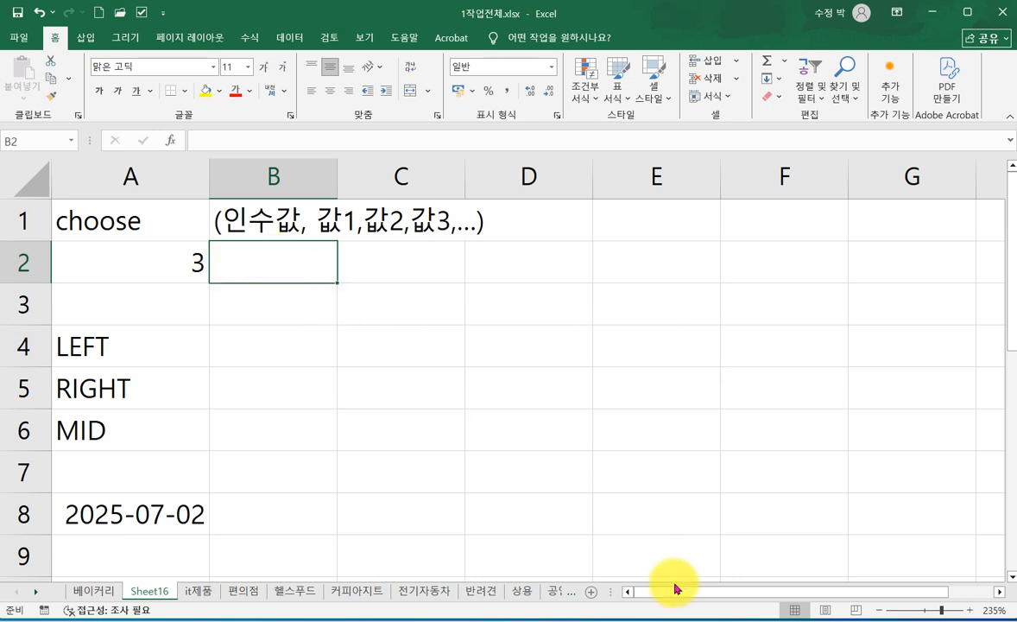
- Start a CHOOSE formula in cell B2, open its function arguments, and use A2 as the index number
type("=")
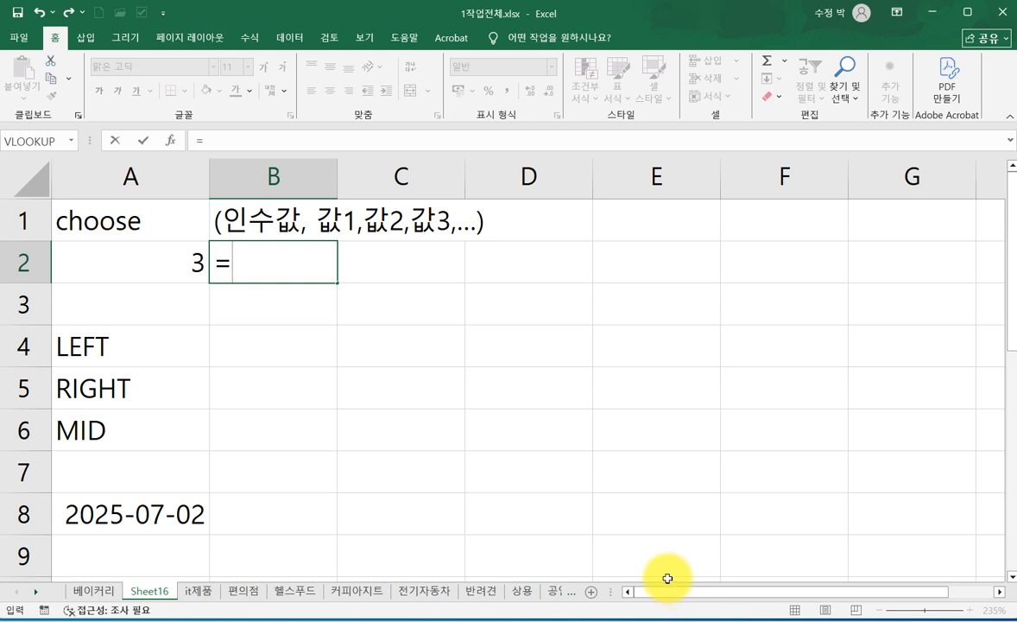
type("초")
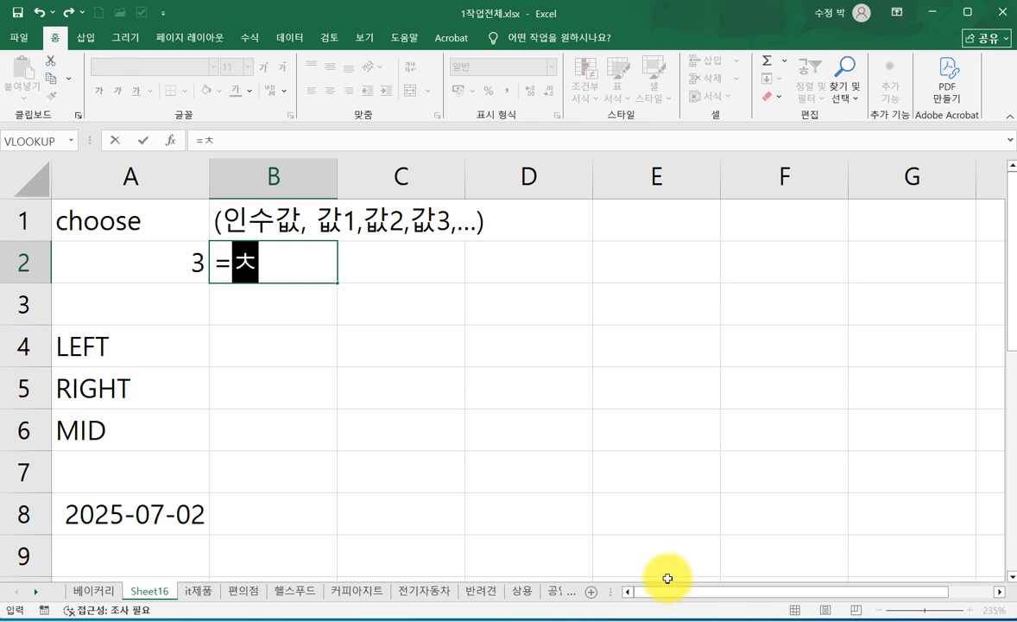
key("BackSpace")
key("BackSpace")
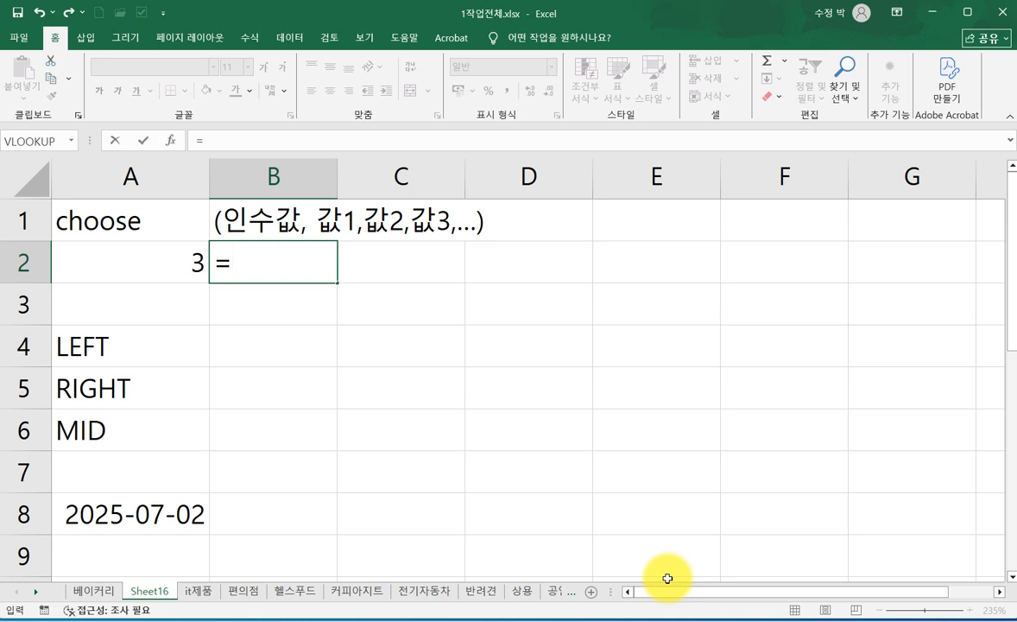
type("CH")
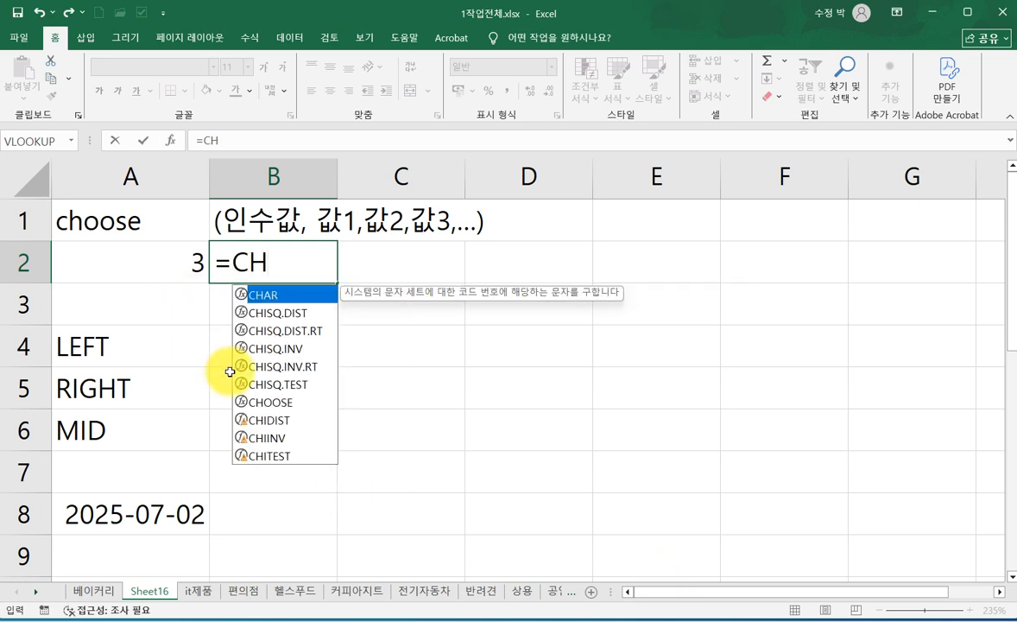
double_click(268, 403)
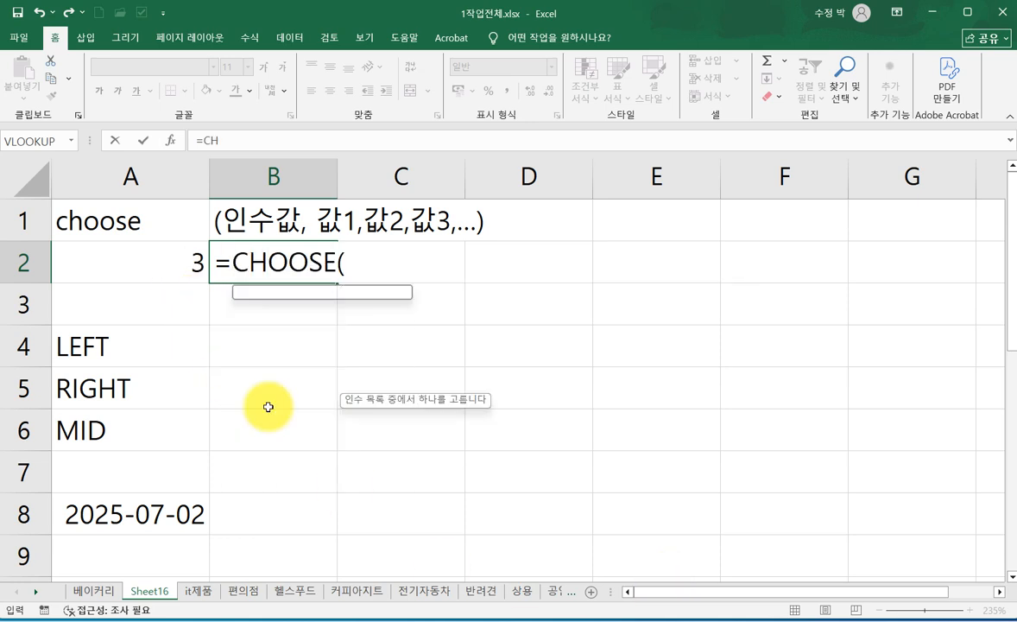
left_click(170, 141)
left_click_drag(527, 215, 593, 179)
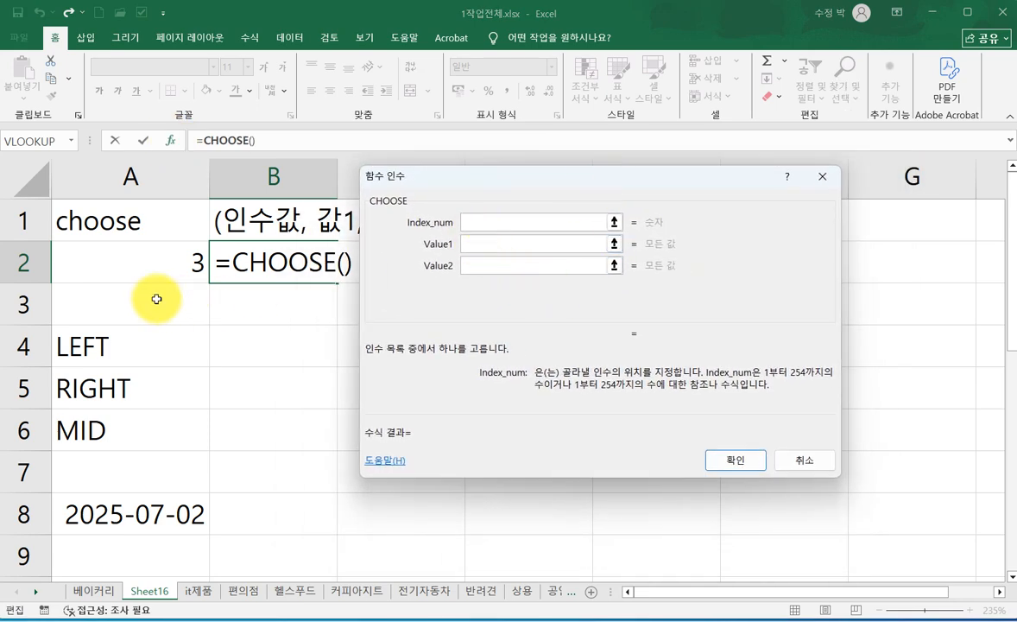
left_click(137, 264)
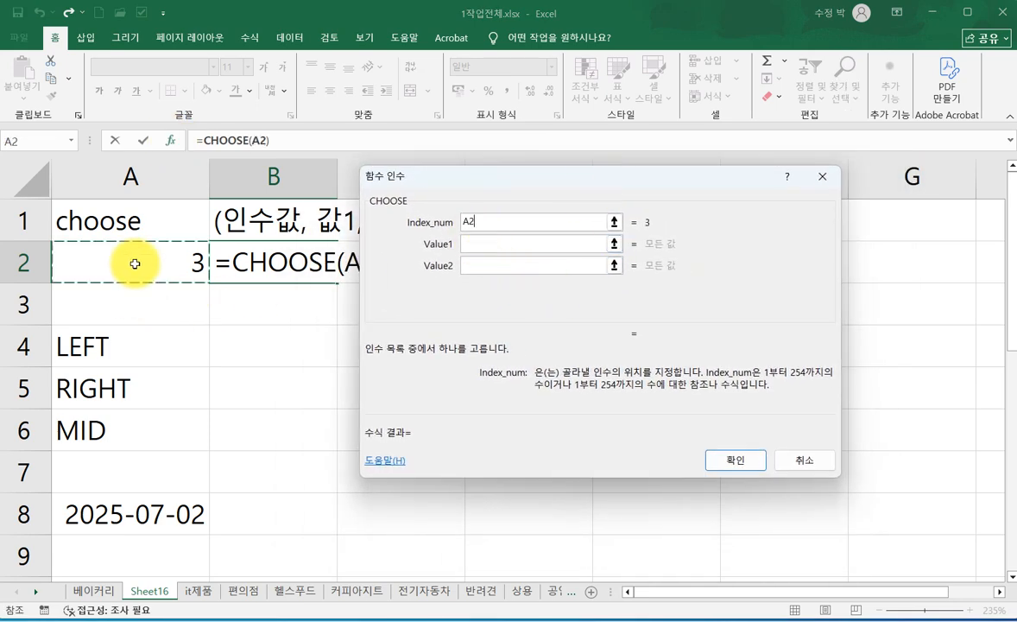
- Fill in 아이스크림 as Value1 and 수박 as Value2 of the CHOOSE function
left_click(466, 244)
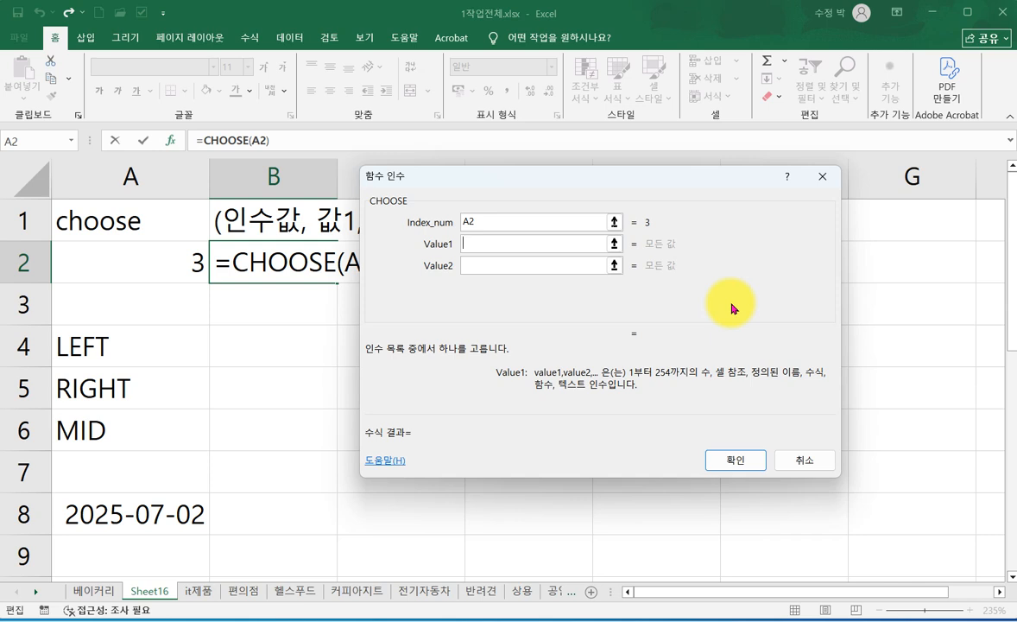
type("DK")
key("BackSpace")
type("아이스크림")
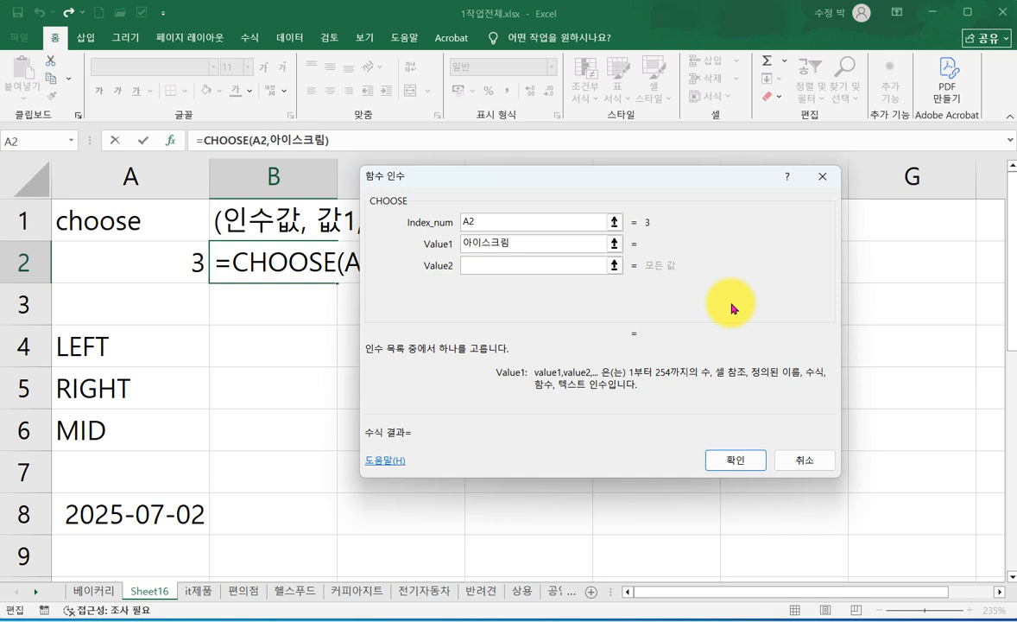
key("Tab")
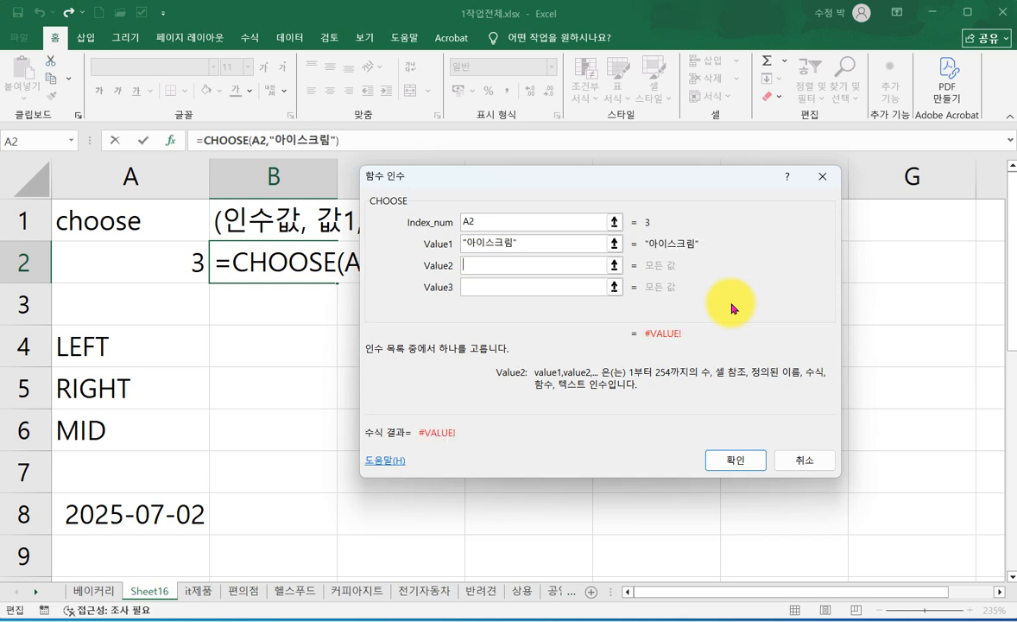
type("수박")
key("Tab")
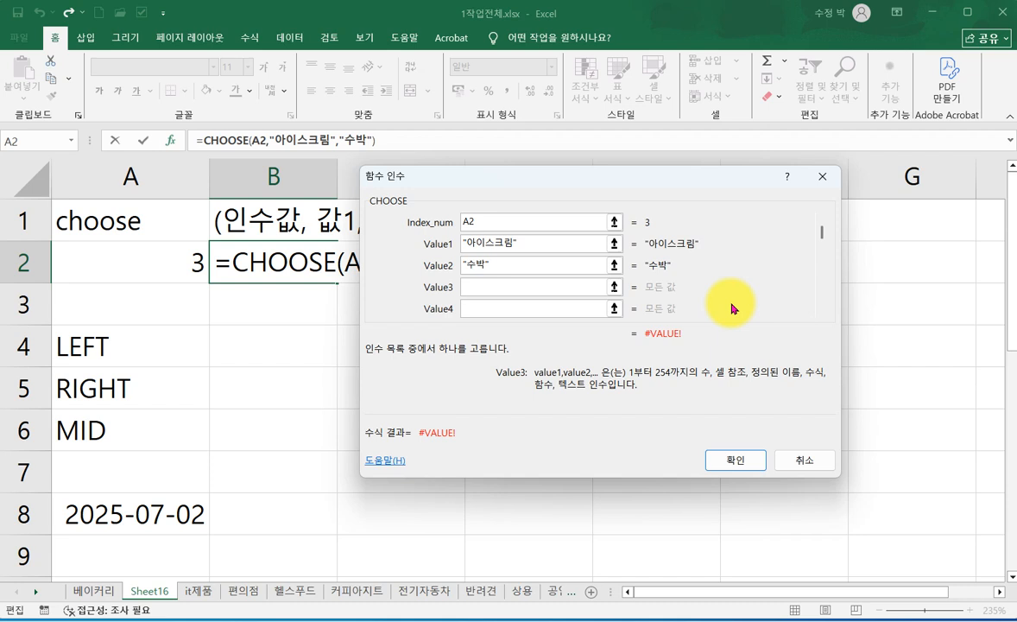
- Set Value3 to 복숭아, Value4 to 콜라 and Value5 to 팥빙수, and complete the CHOOSE formula
type("복숭ㅇ")
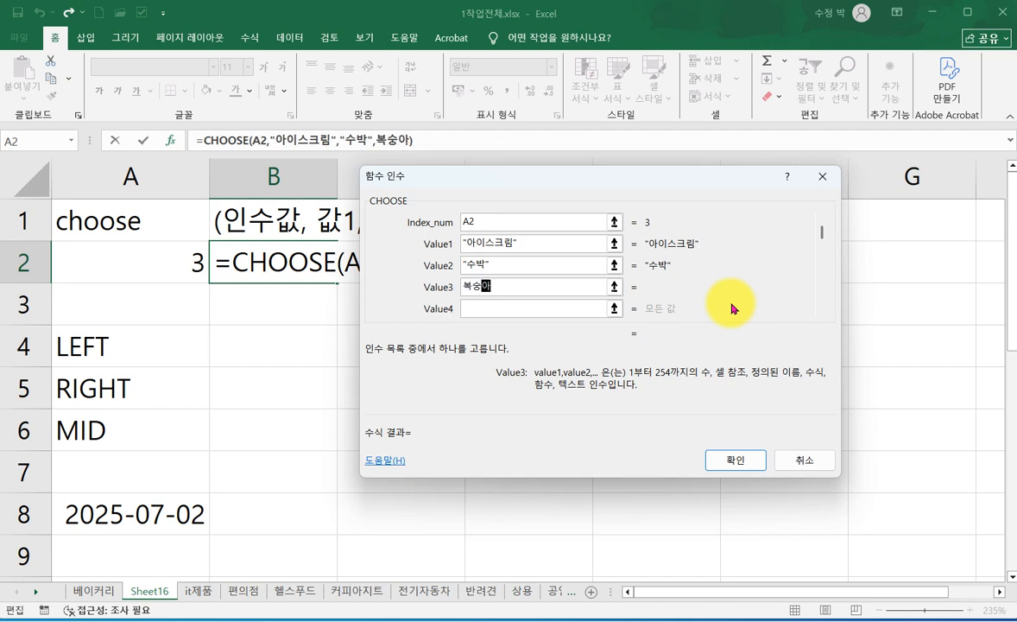
key("Tab")
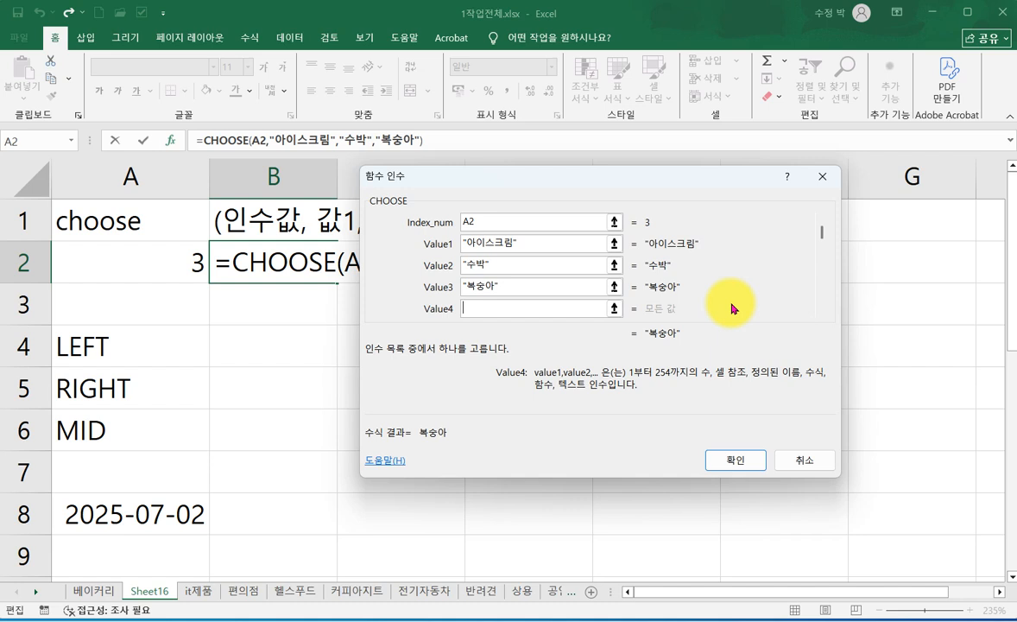
type("콜라")
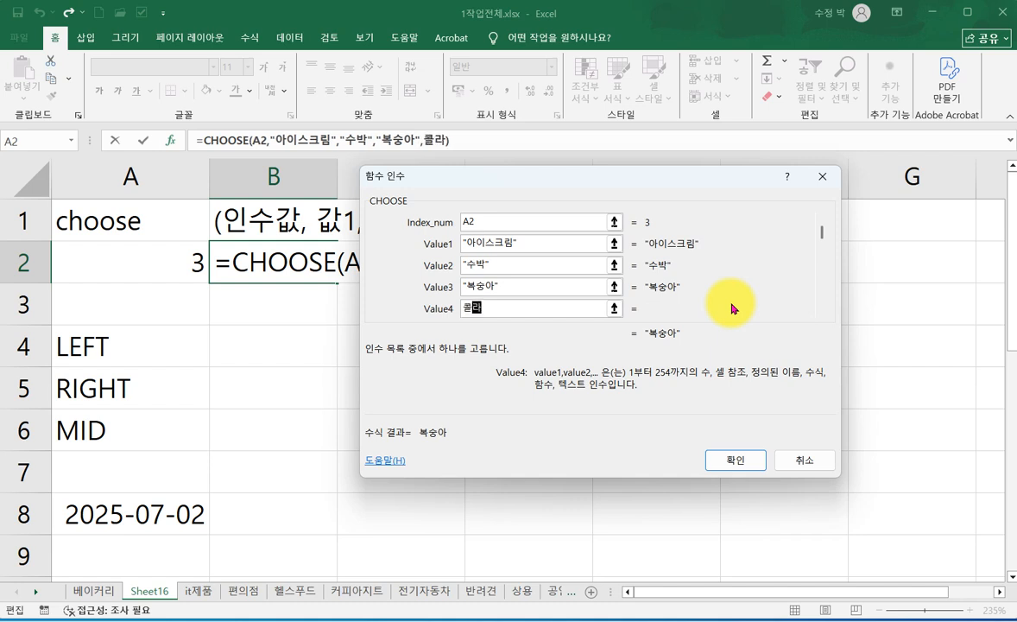
key("Tab")
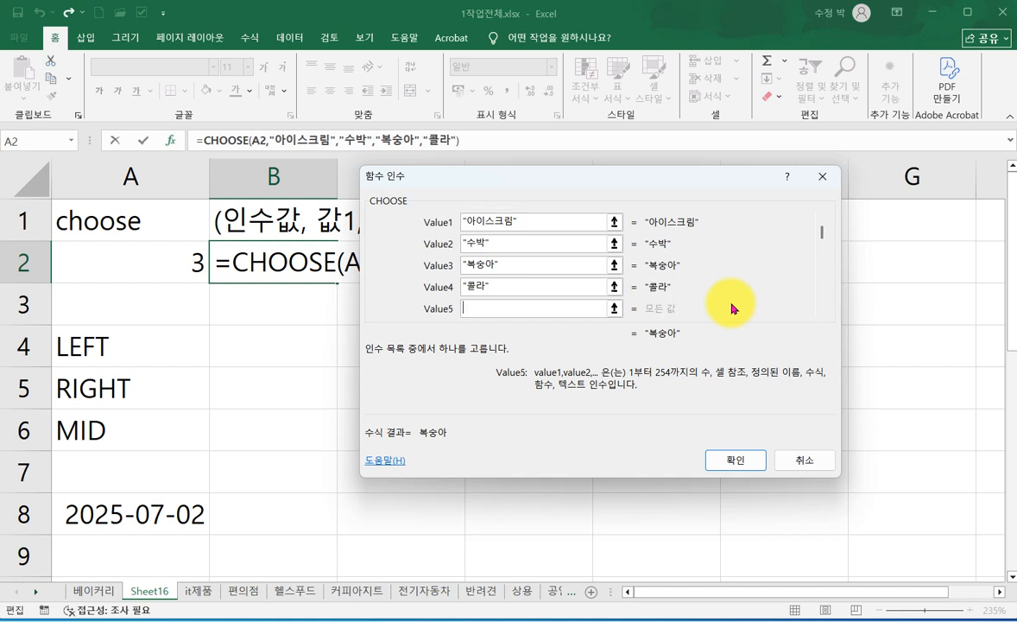
type("팥빙수")
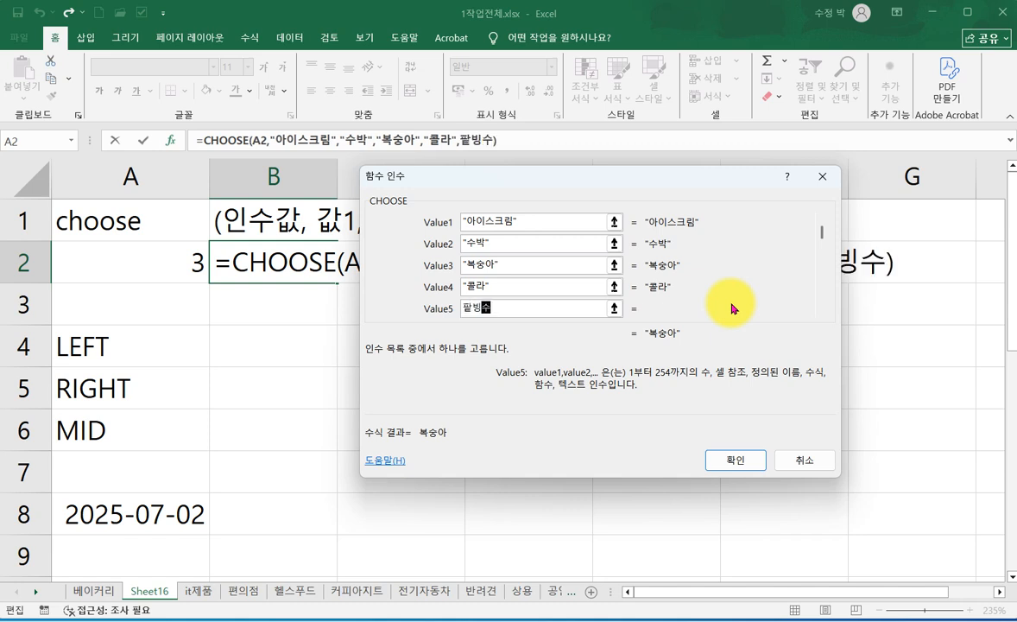
left_click(738, 467)
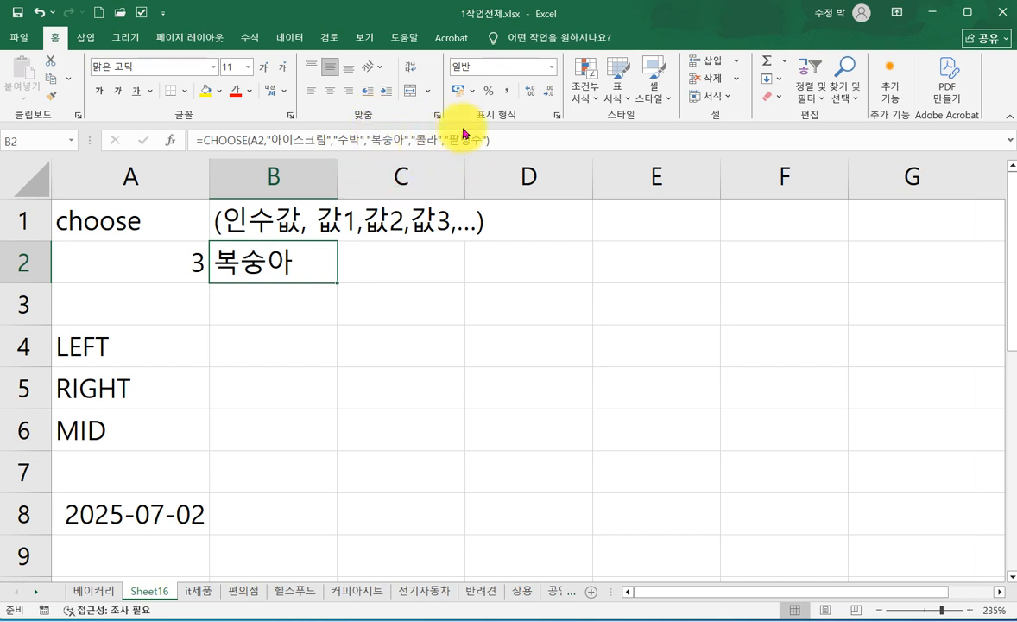
- Change the index value in cell A2 to 1 to test the CHOOSE formula
left_click(147, 267)
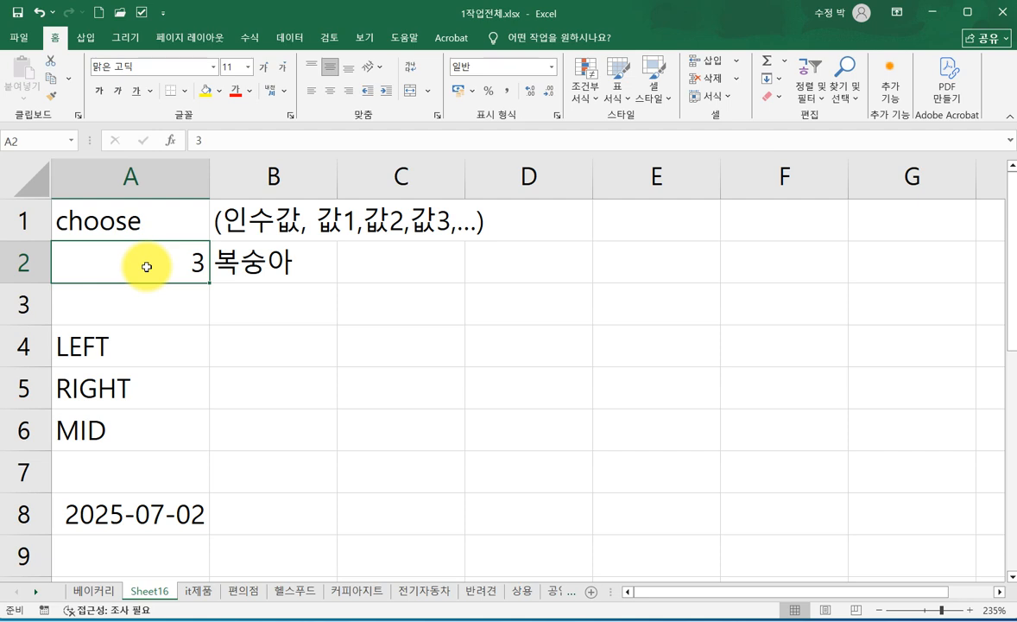
type("1")
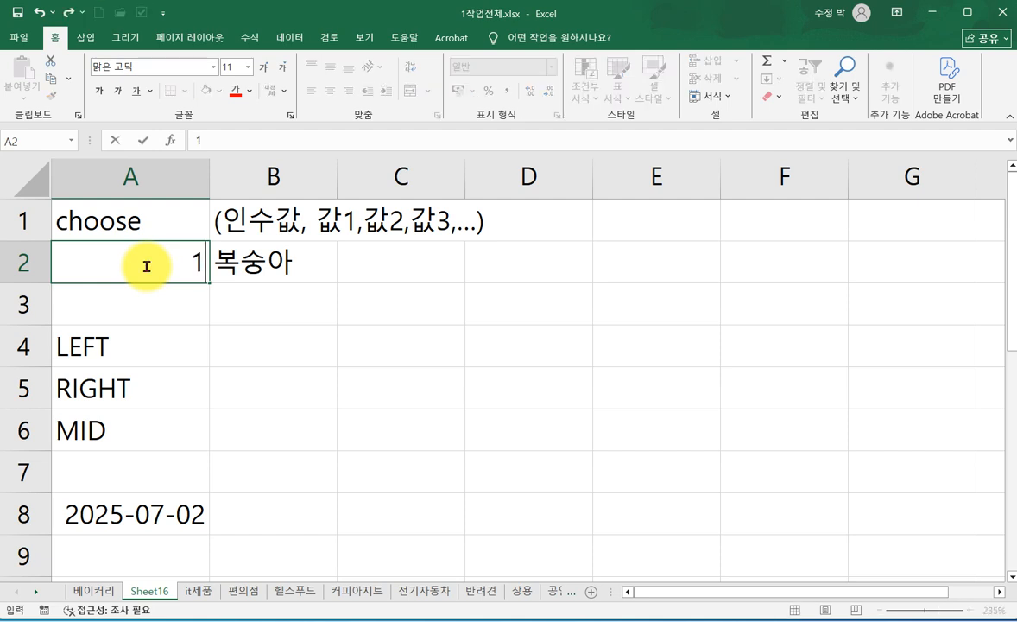
key("Return")
- Set the index value in cell A2 to 5
left_click(147, 267)
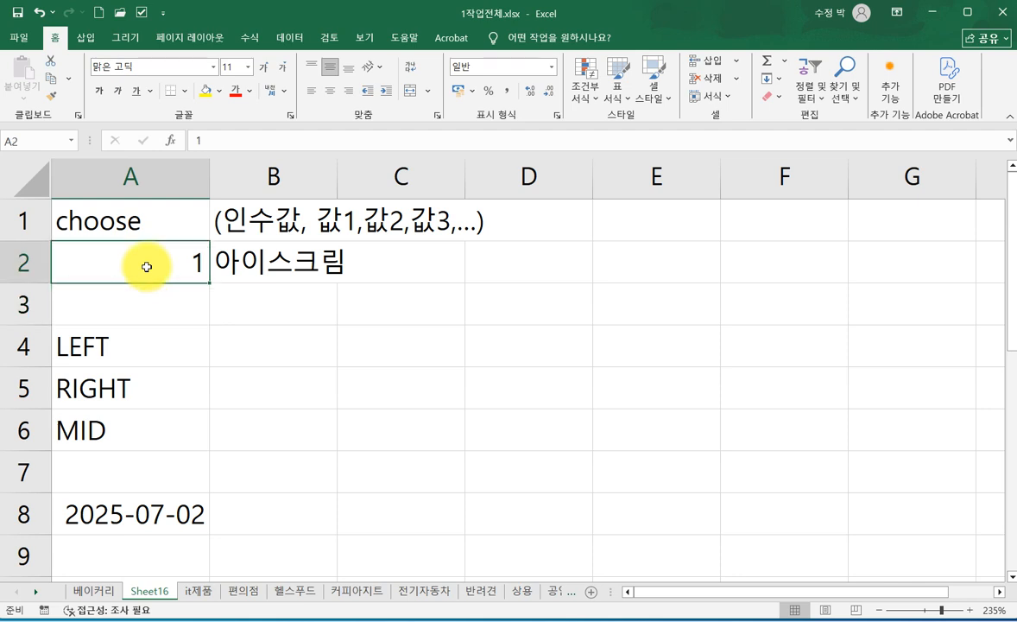
type("5")
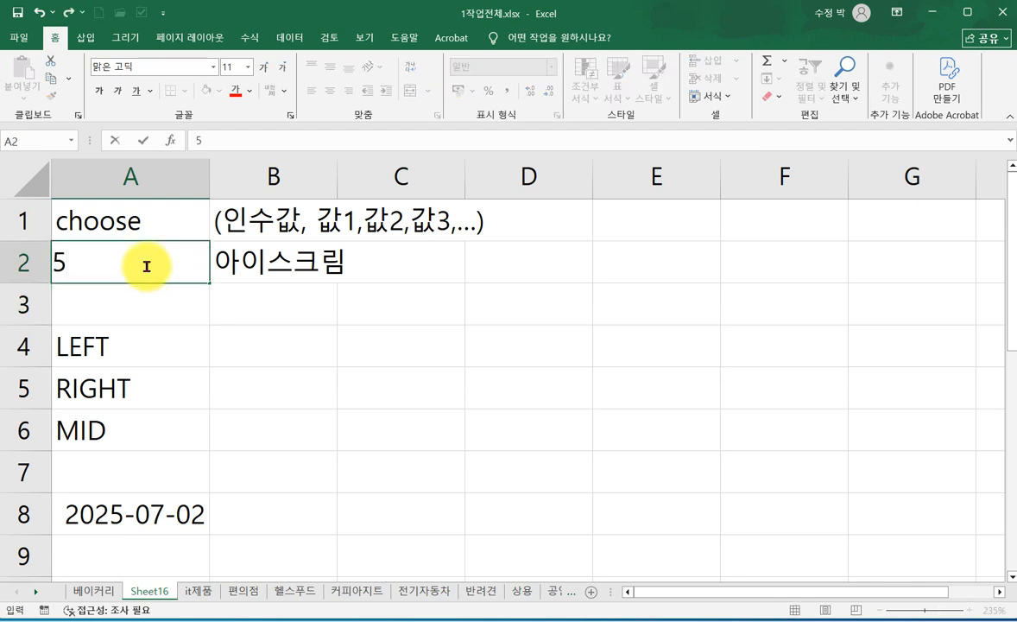
key("Return")
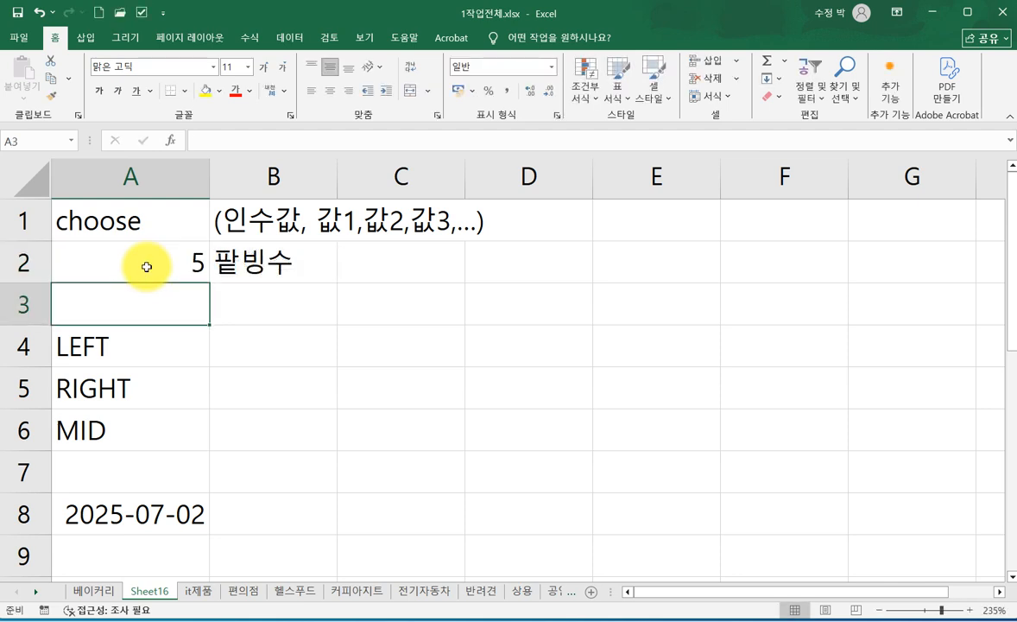
left_click(146, 267)
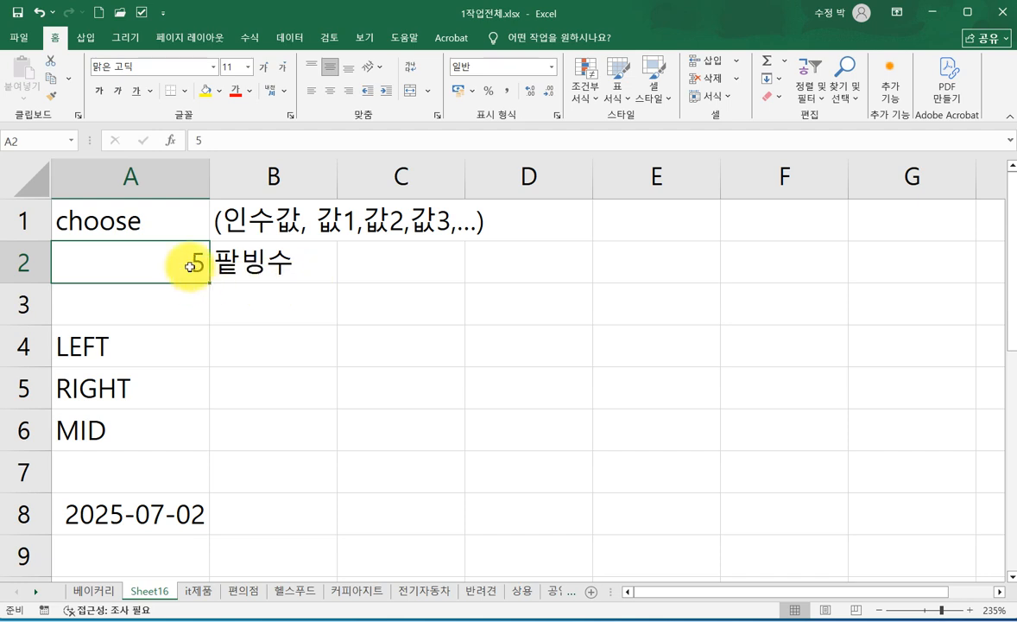
mouse_move(166, 266)
left_mouse_down()
mouse_move(207, 138)
mouse_move(265, 200)
mouse_move(259, 165)
mouse_move(278, 230)
mouse_move(298, 176)
left_mouse_up()
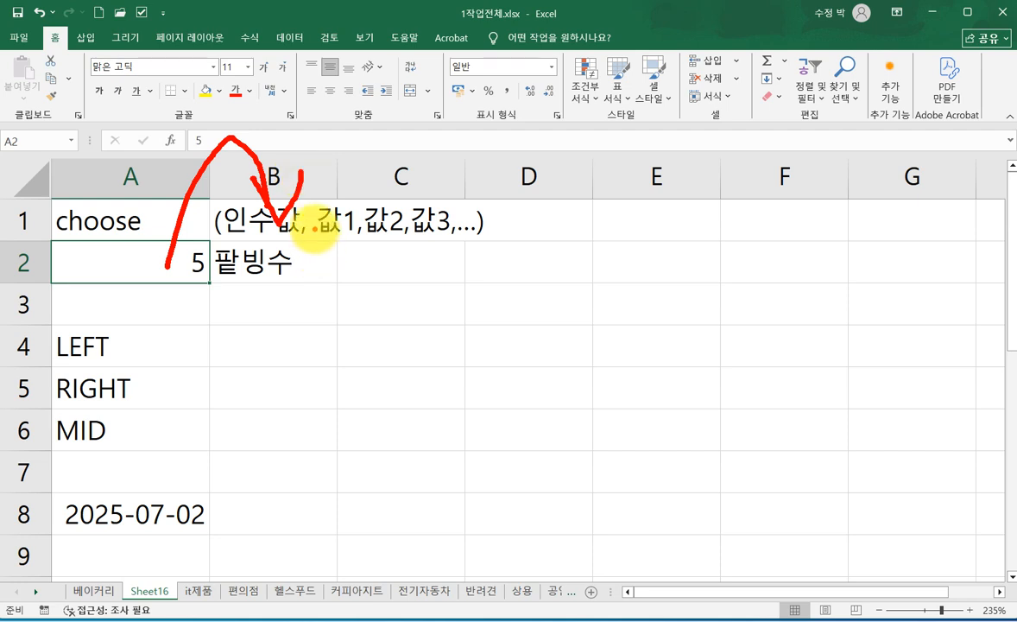
left_click(341, 222)
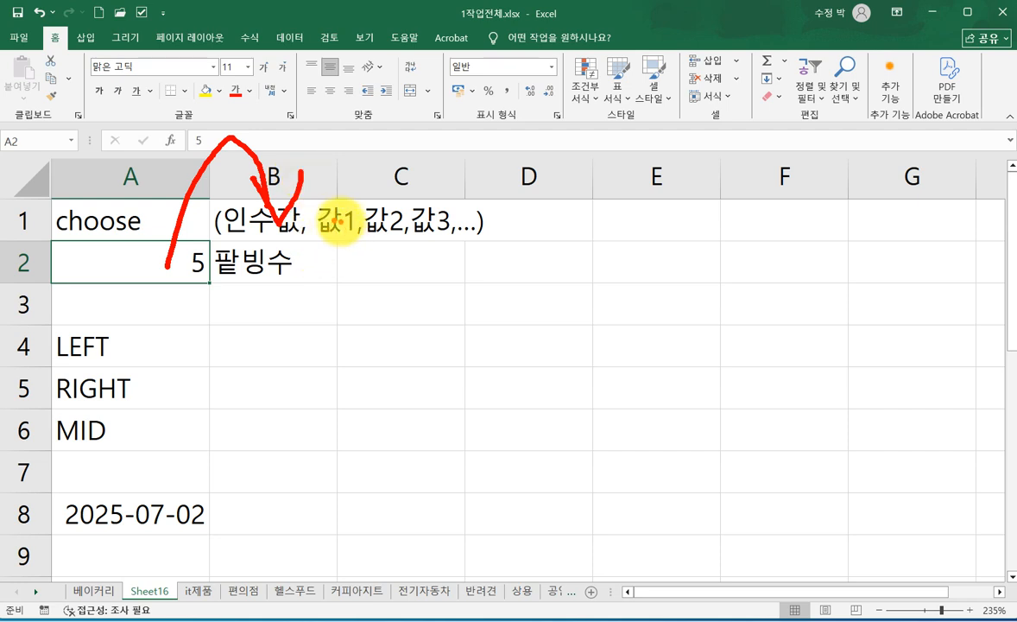
left_click(382, 222)
left_click(437, 221)
left_click(469, 223)
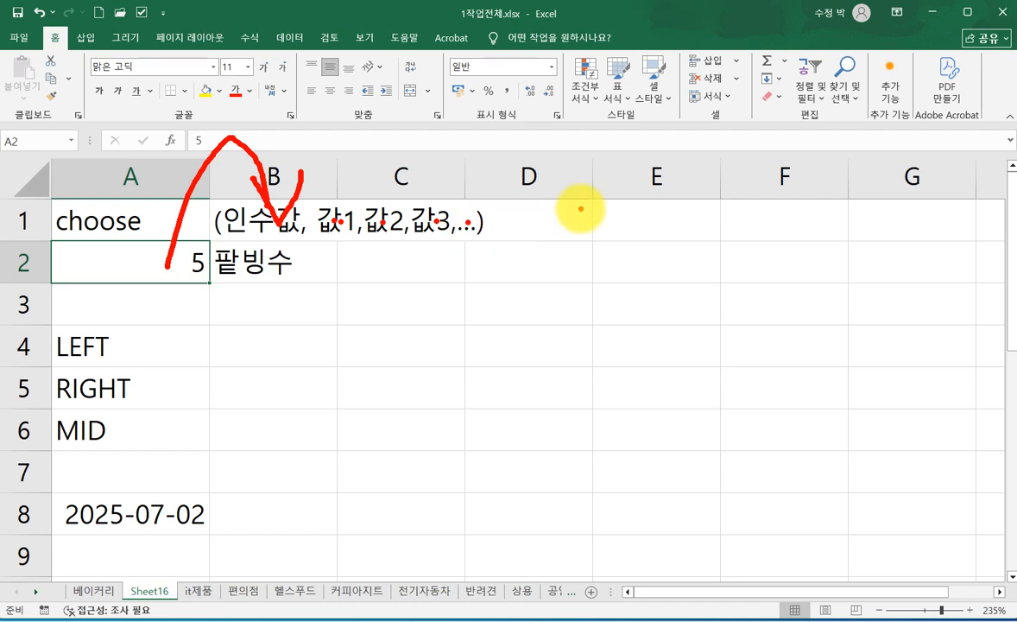
mouse_move(311, 201)
left_mouse_down()
mouse_move(319, 253)
mouse_move(585, 244)
left_mouse_up()
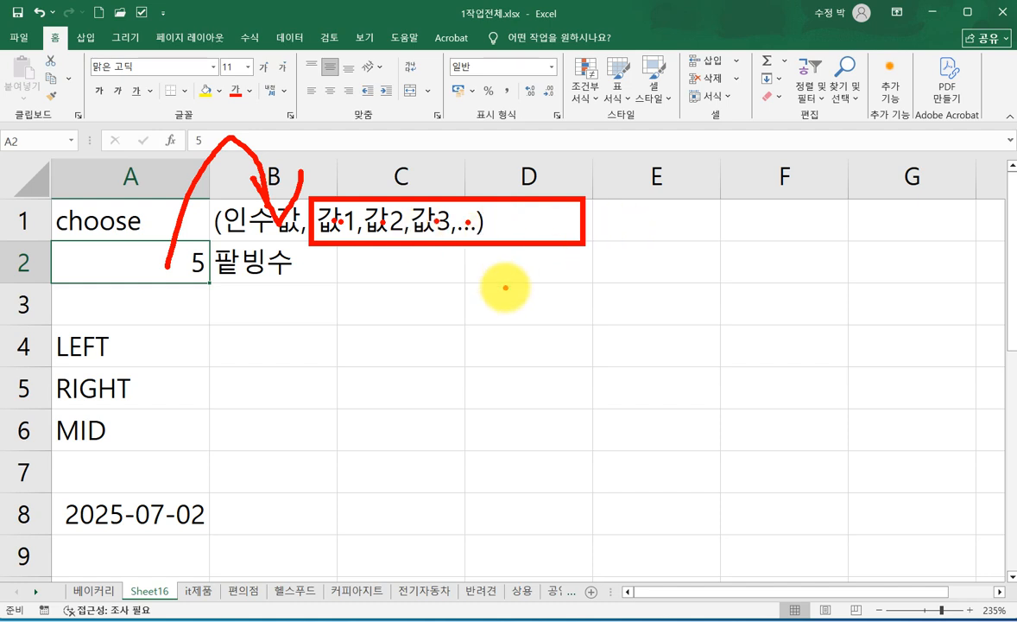
key("Escape")
- Change Value1 of the CHOOSE function in cell B2 to 복숭아
left_click(294, 259)
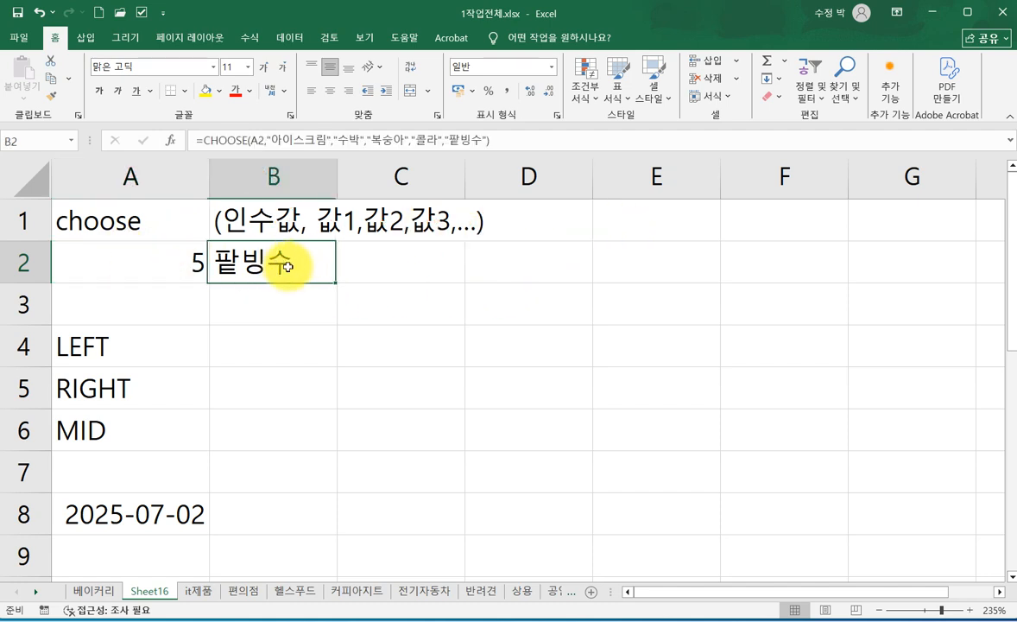
left_click(325, 139)
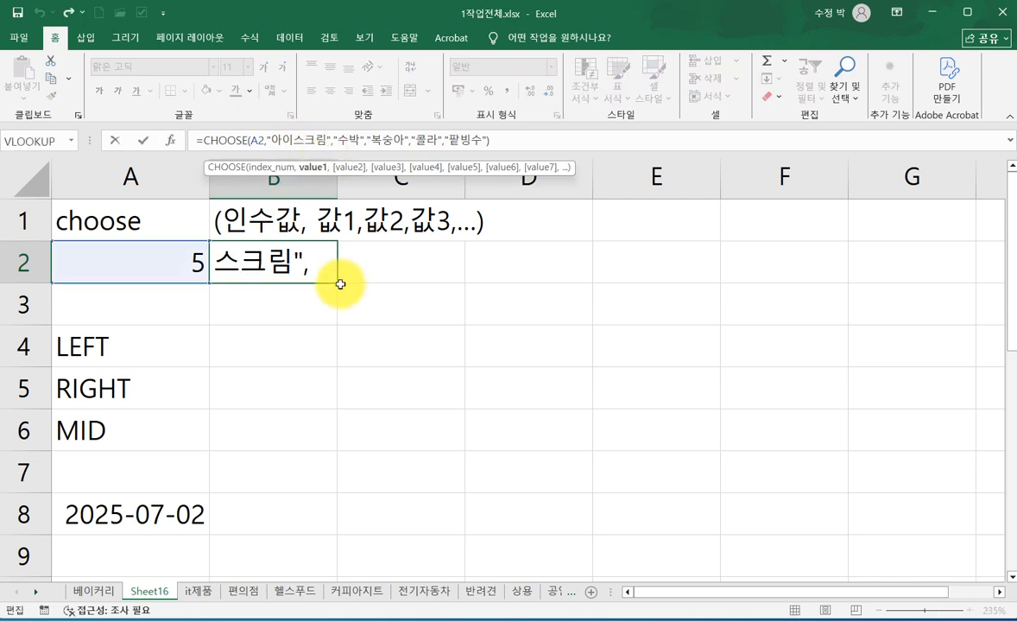
left_click(226, 139)
left_click(170, 141)
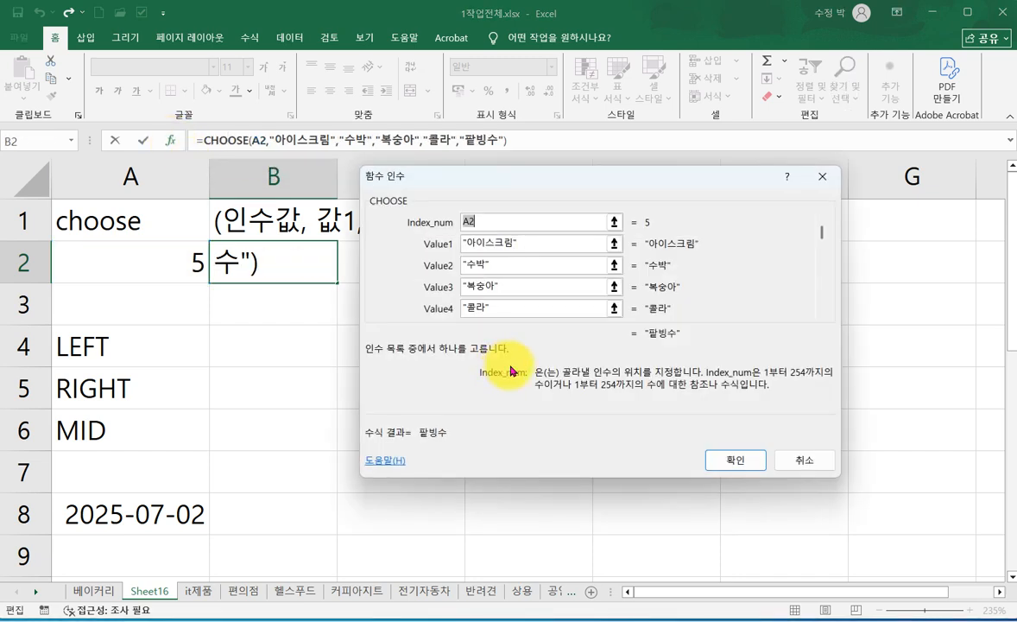
left_click(534, 244)
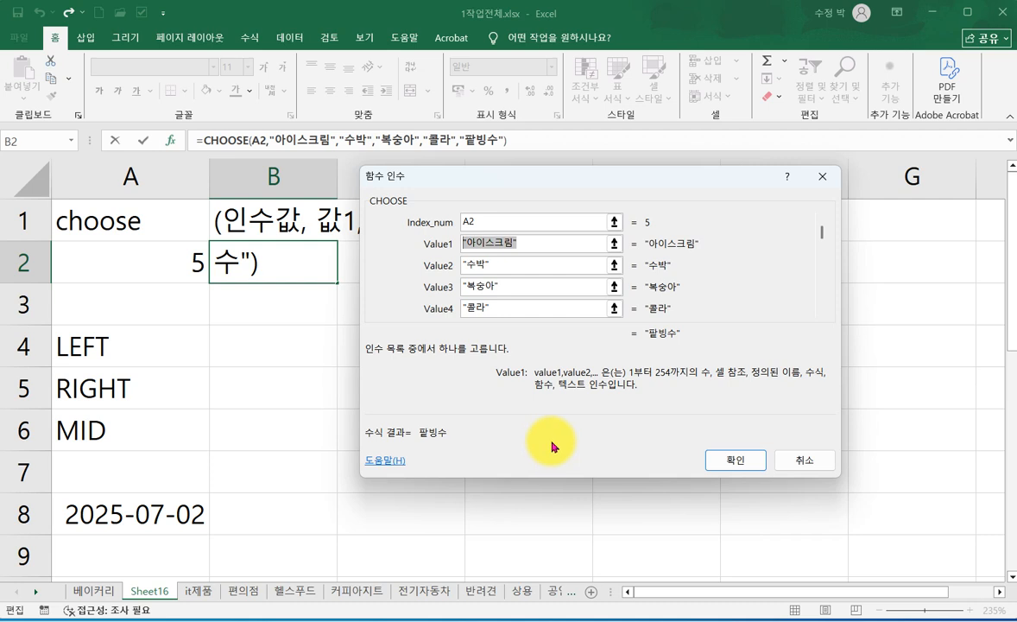
type("ㅂ")
type("숭아")
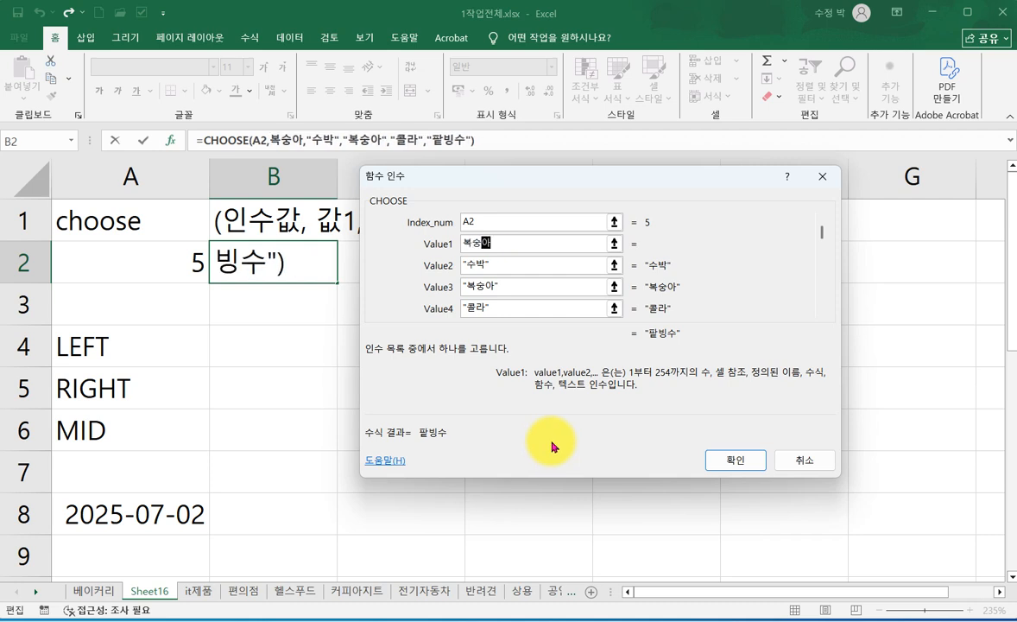
left_click(732, 459)
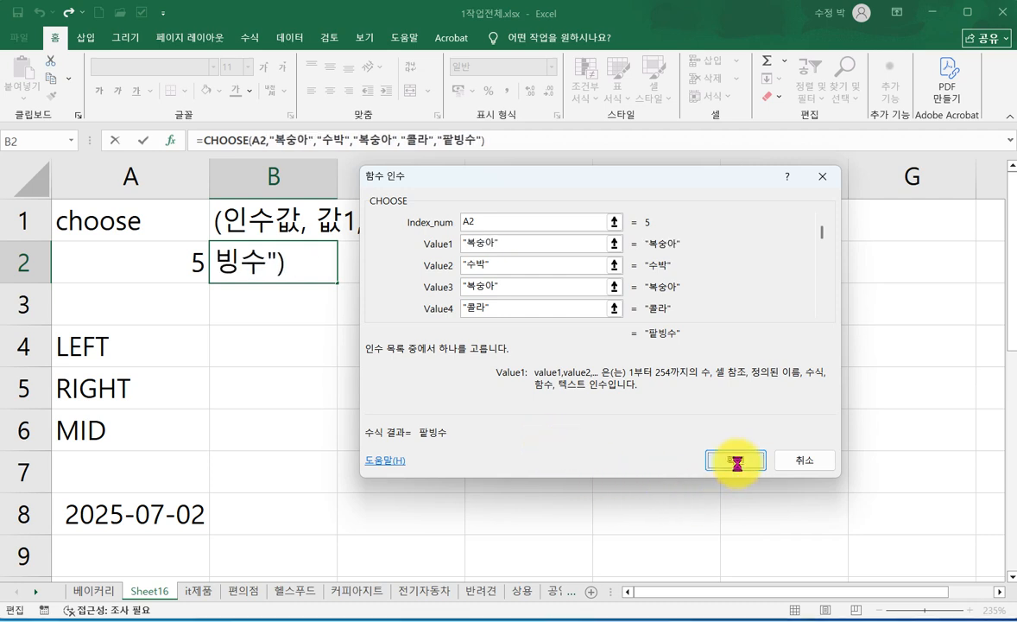
- Test the CHOOSE formula by setting the index value in cell A2 to 1, followed by 3
left_click(151, 259)
type("1")
key("Return")
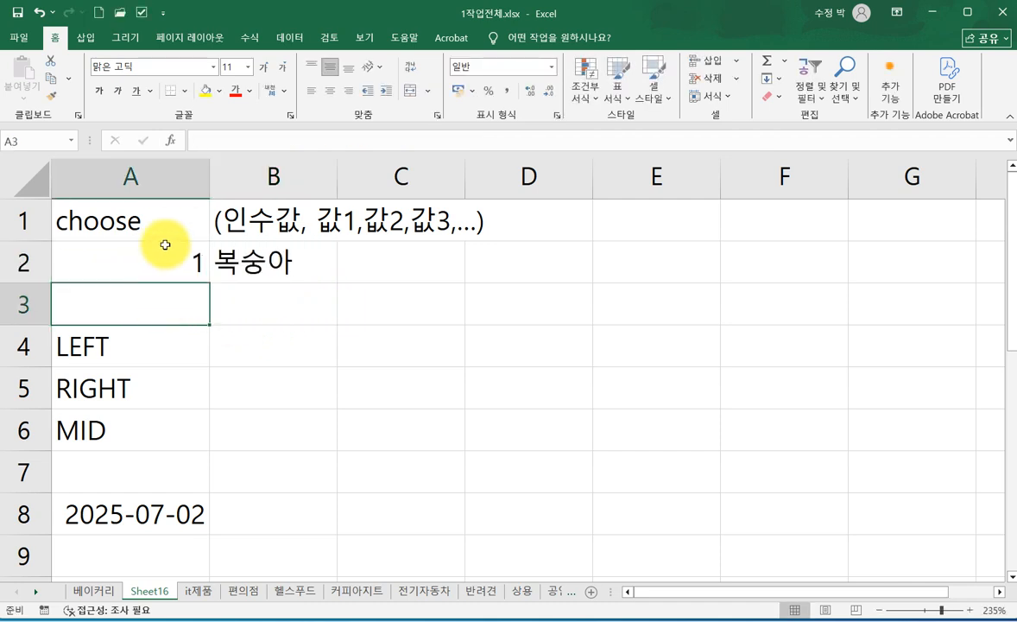
left_click(164, 265)
type("2")
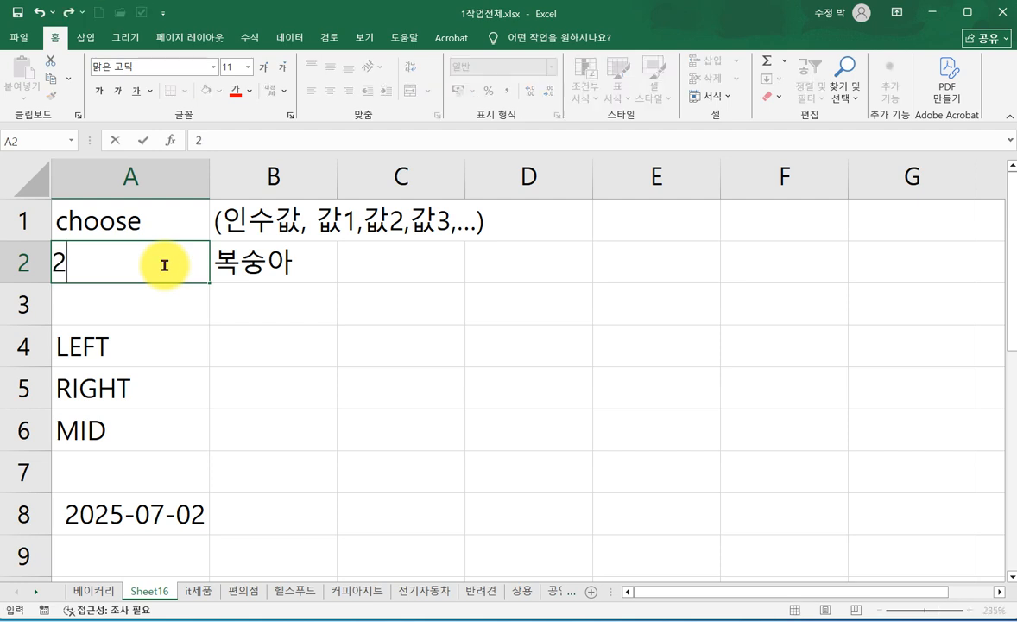
key("BackSpace")
type("3")
key("Return")
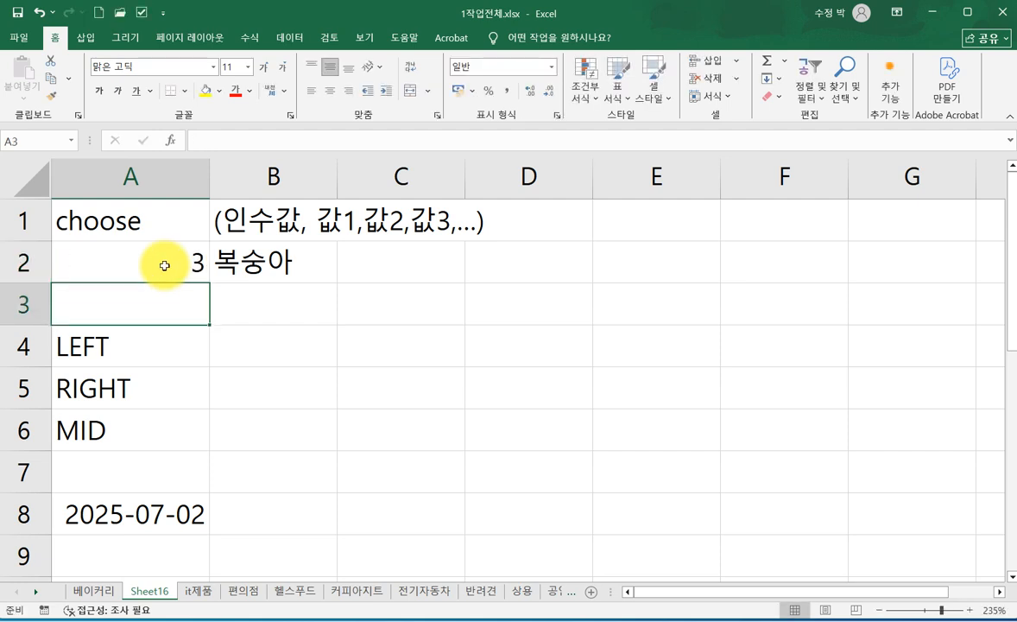
- Examine the CHOOSE arguments of cell B2, including how many value arguments are available, without changing the formula
left_click(254, 268)
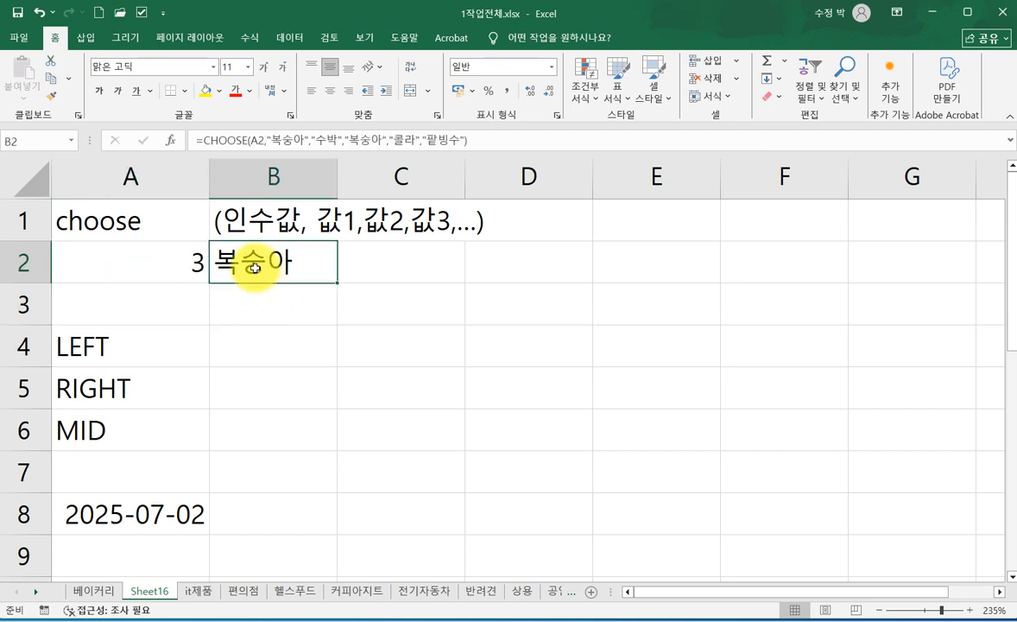
left_click(290, 139)
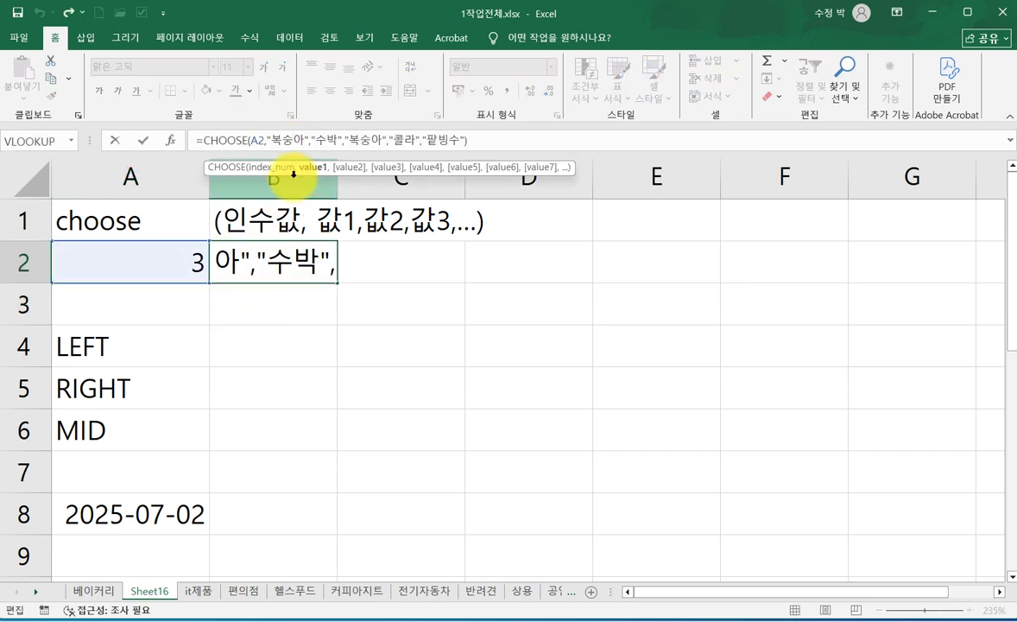
left_click(360, 139)
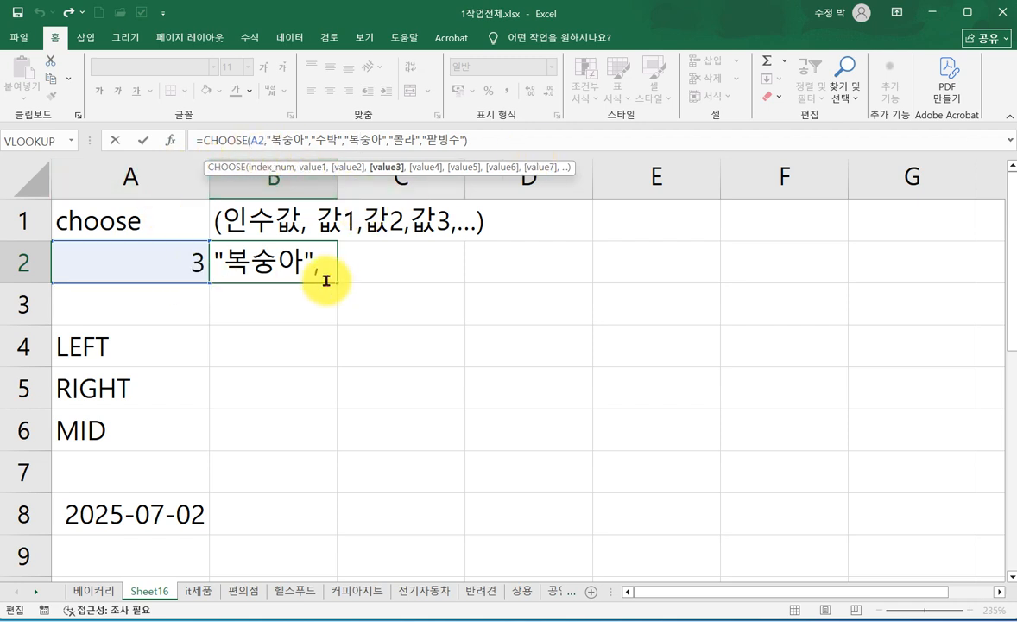
left_click(170, 141)
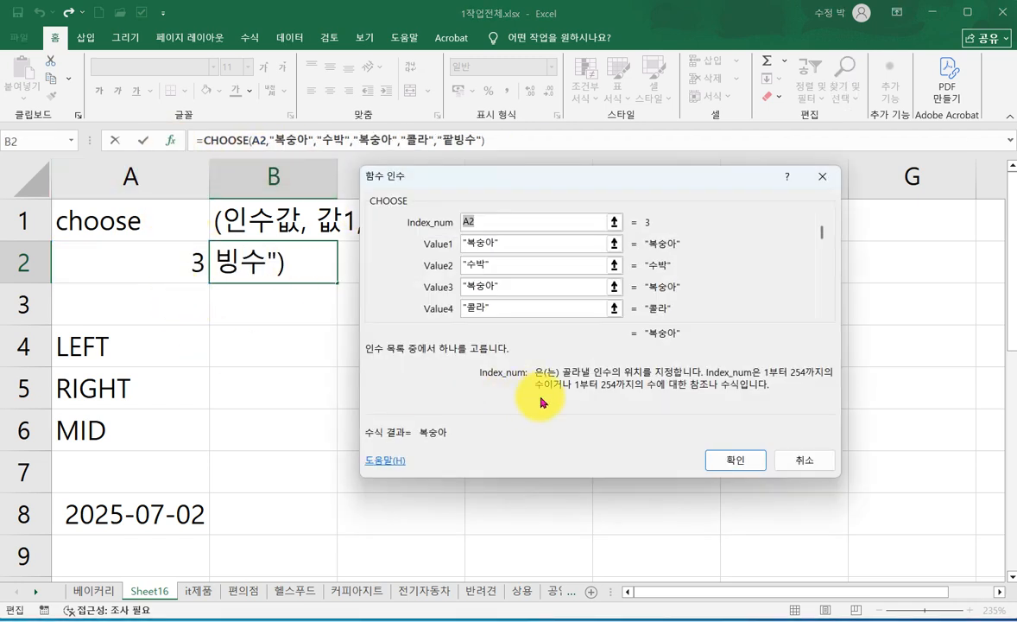
left_click(506, 245)
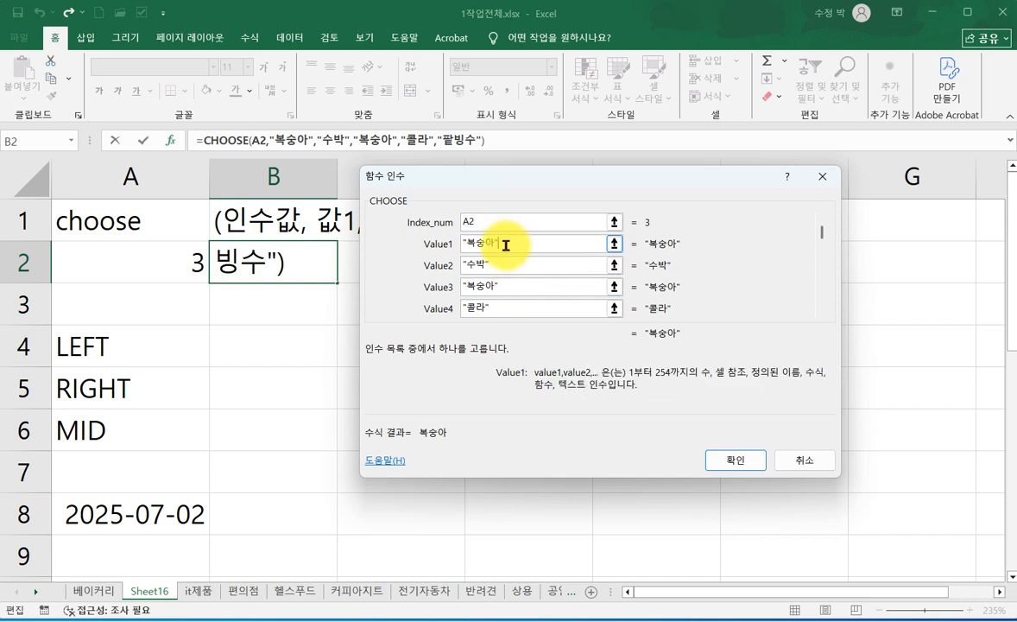
left_click(508, 271)
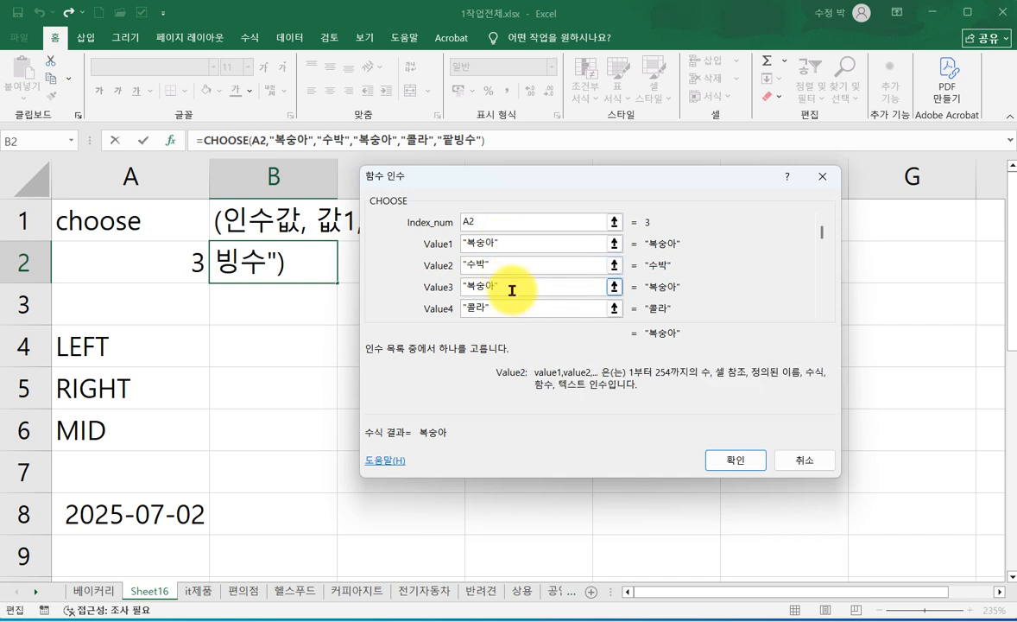
left_click(509, 311)
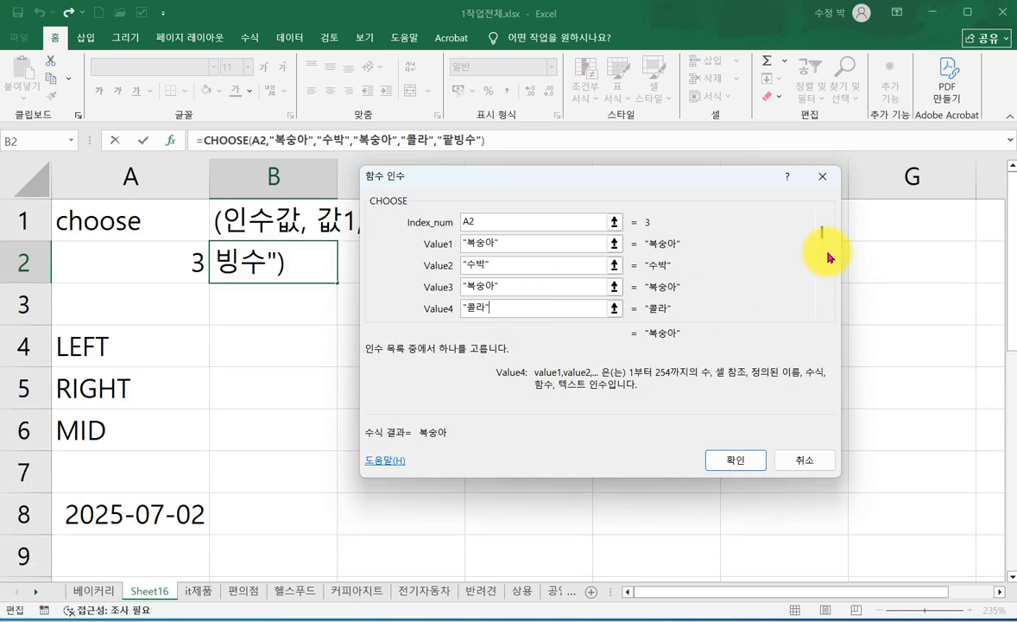
left_click_drag(822, 276, 822, 277)
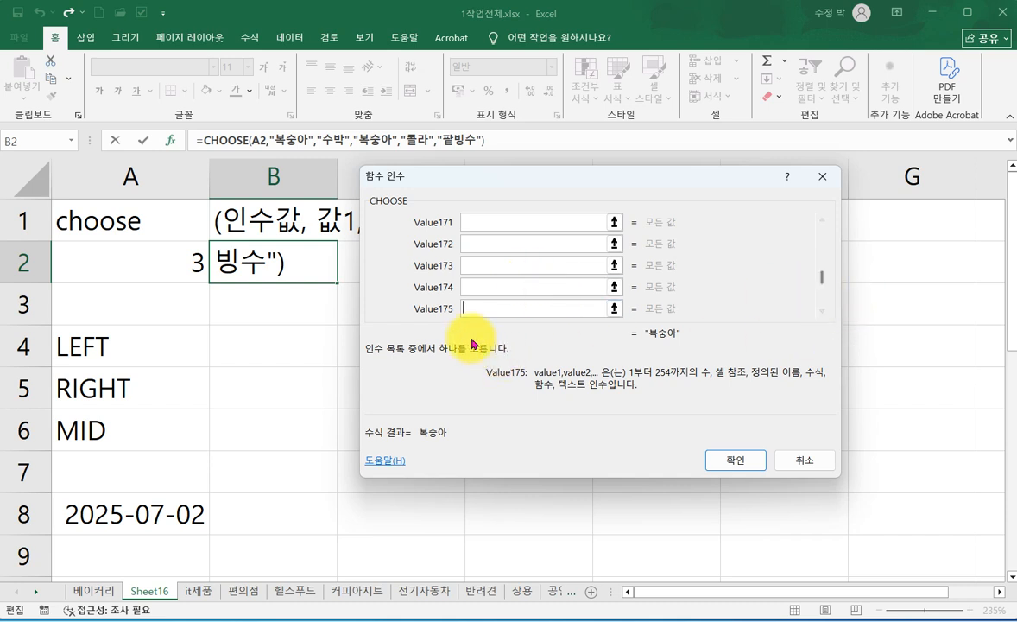
left_click(466, 308)
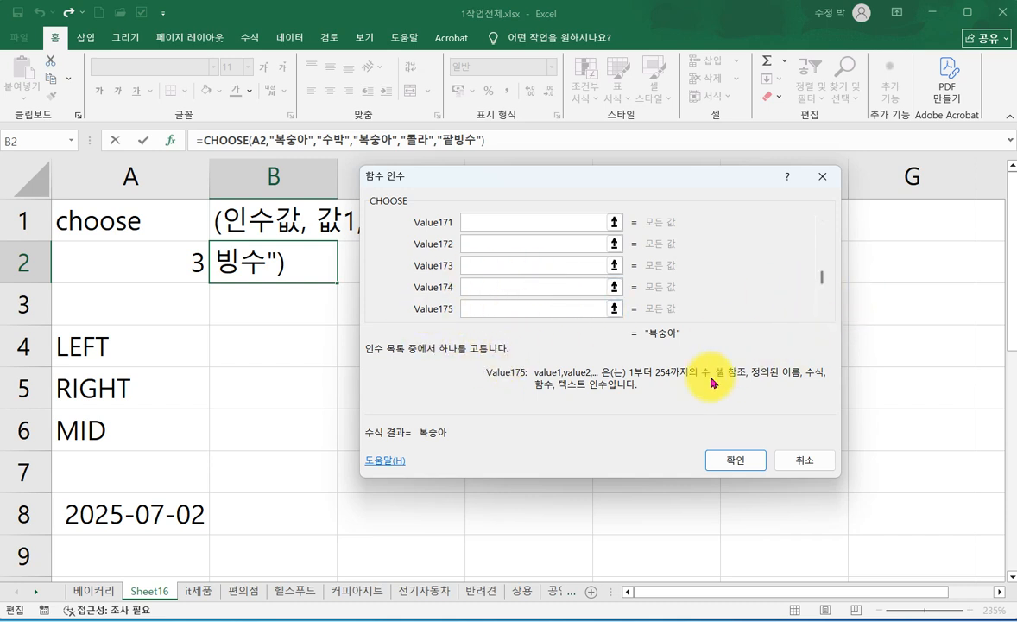
left_click_drag(822, 283, 822, 237)
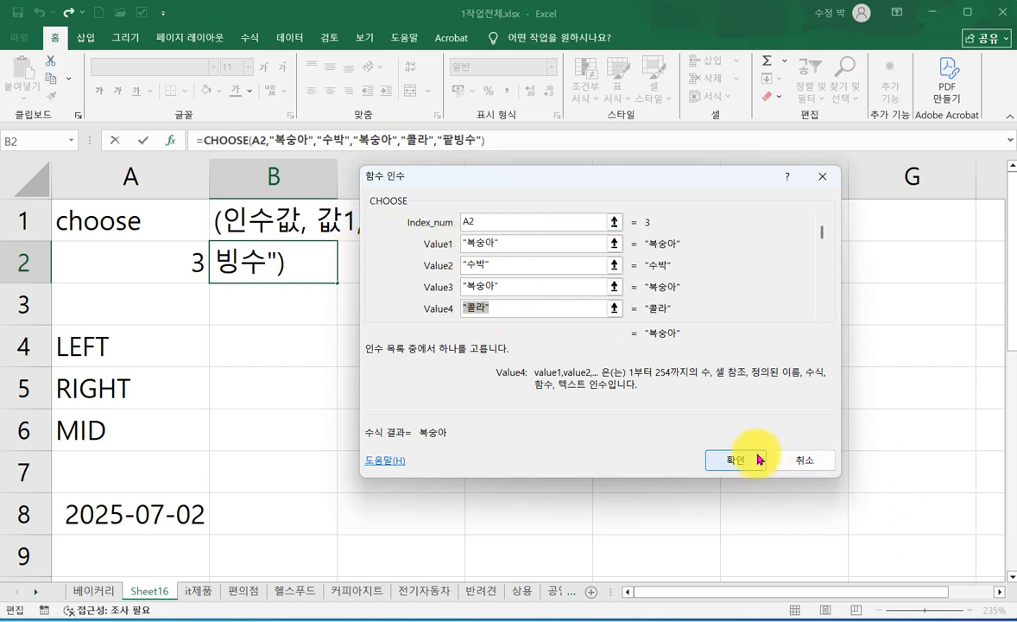
left_click(800, 463)
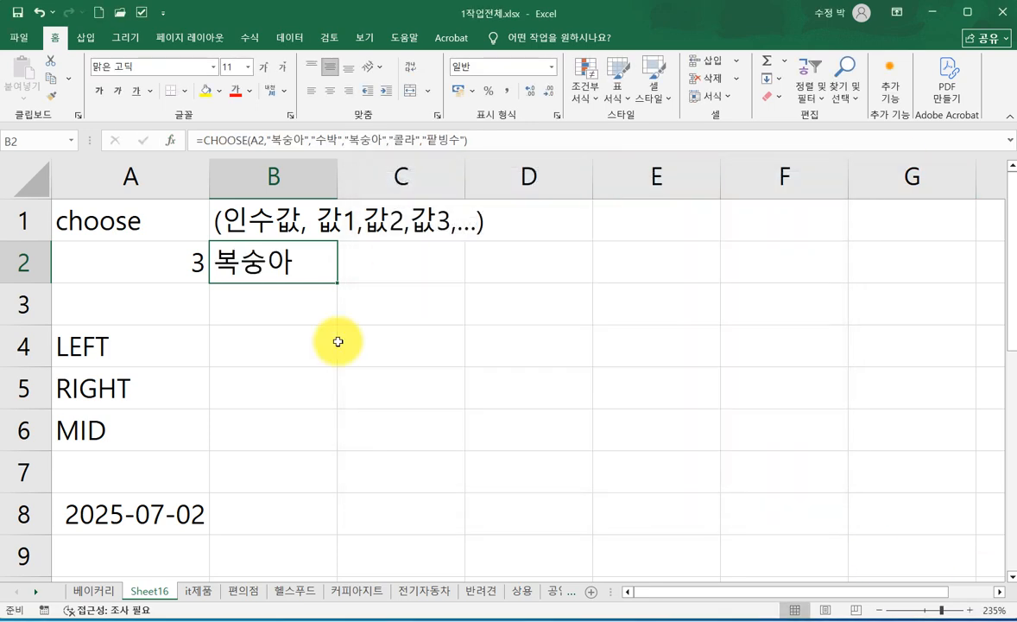
- Enter the sample text 아름다운금강산 in cell A3 and select cell B4 beside LEFT
left_click(417, 377)
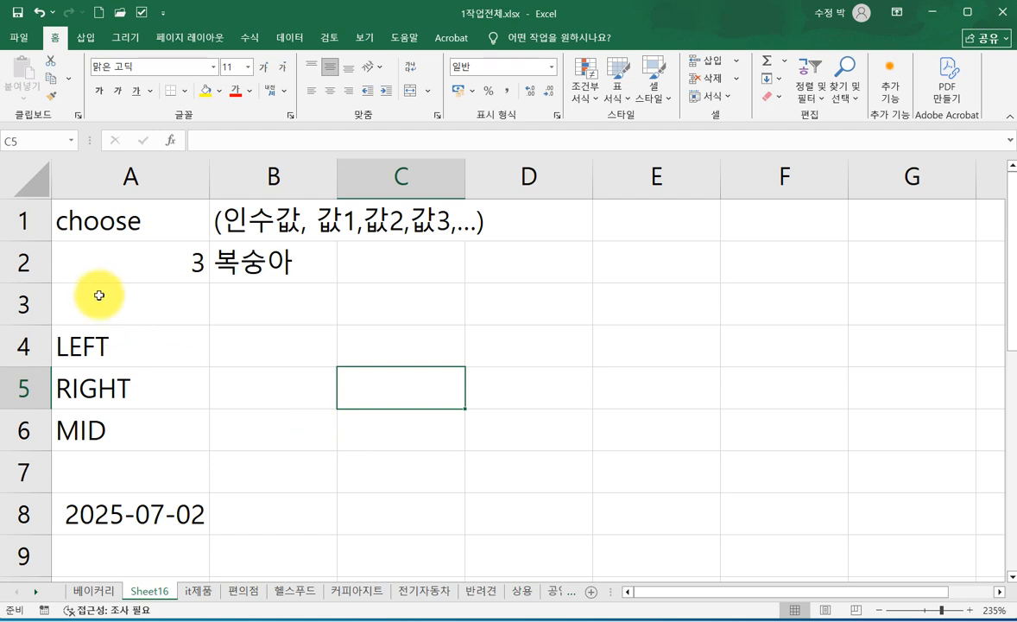
left_click(123, 309)
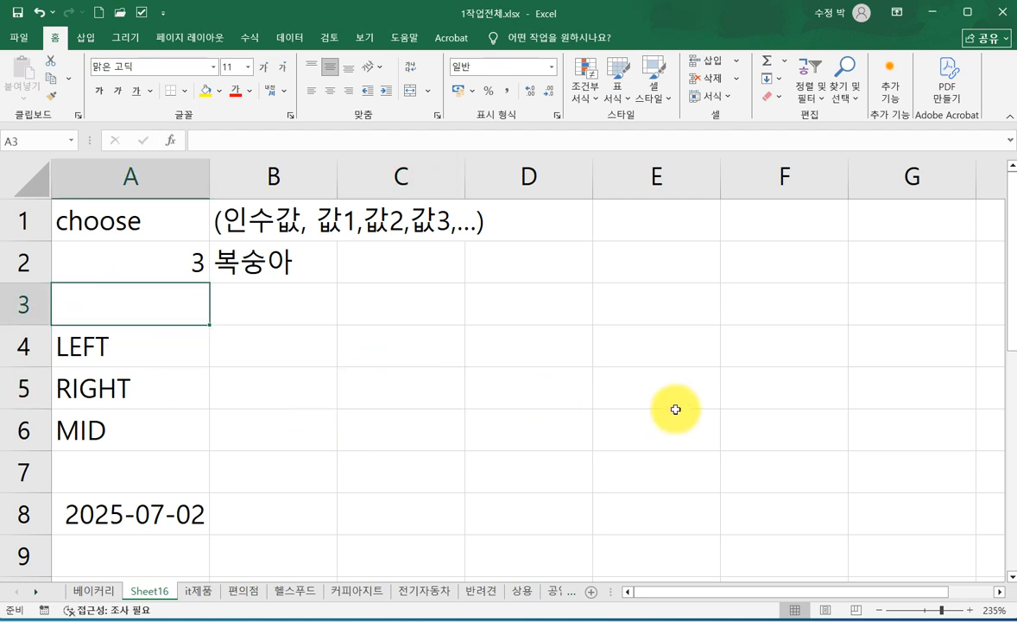
type("아름다운")
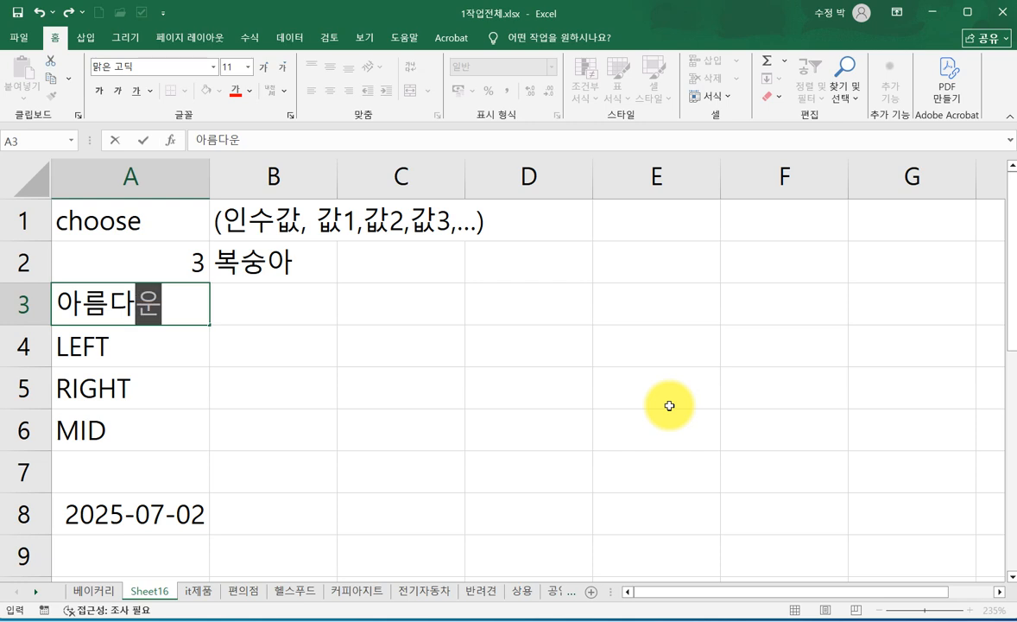
type("금강산")
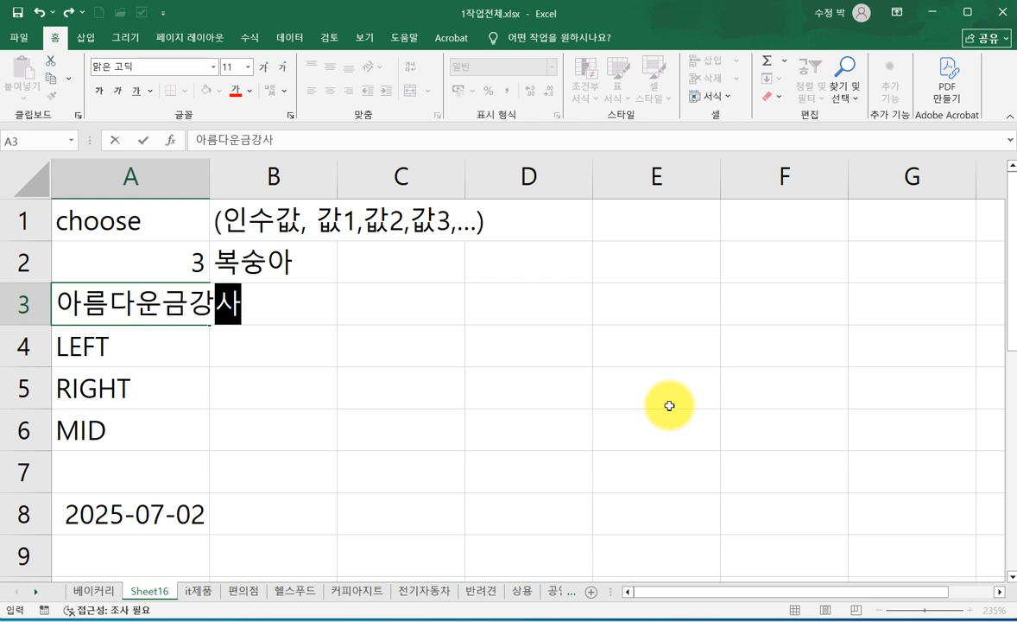
key("Return")
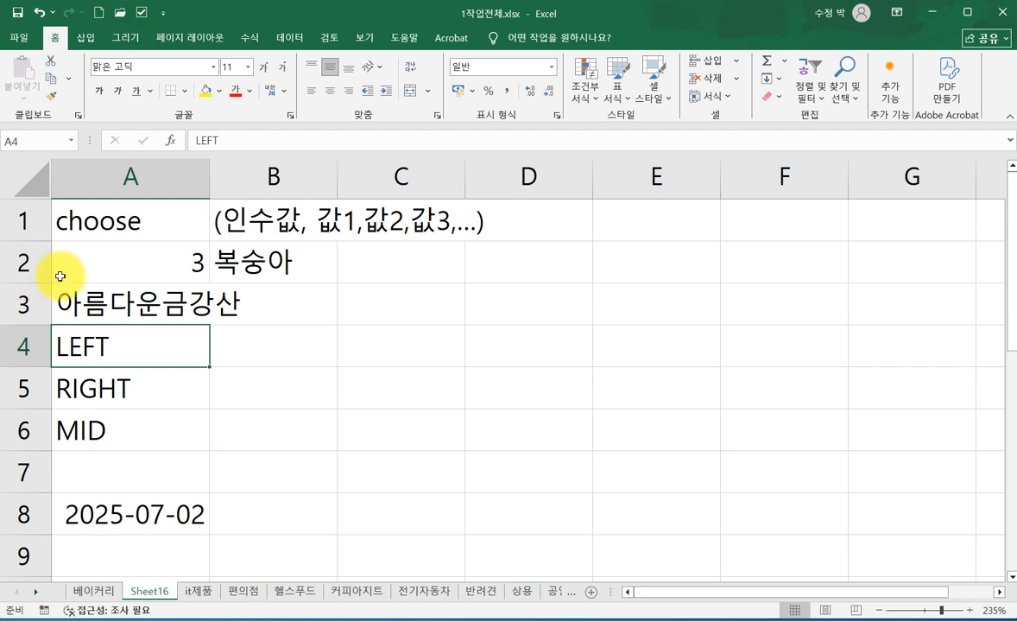
left_click(277, 345)
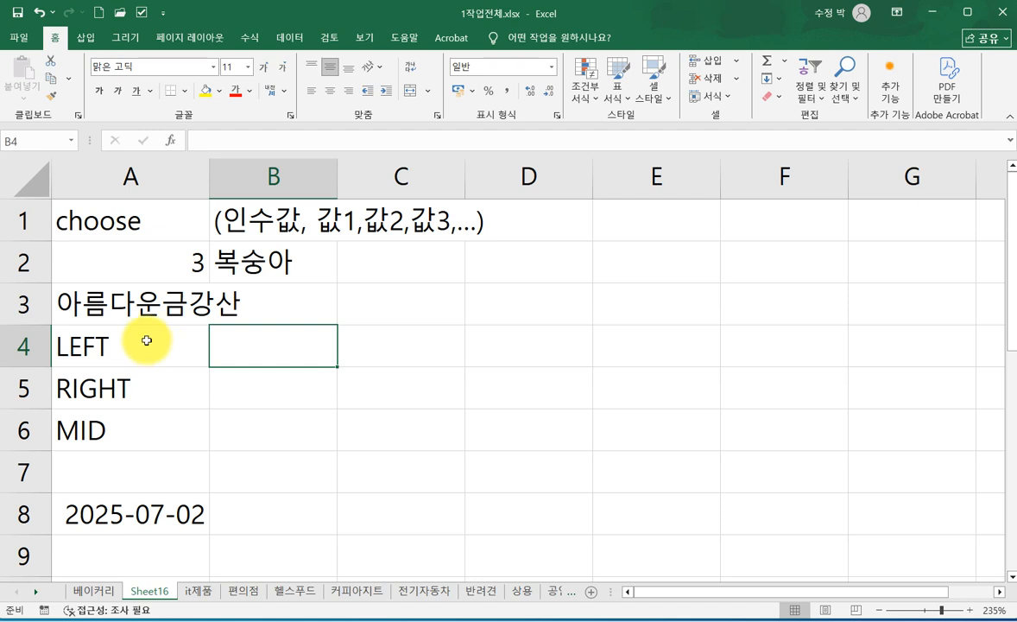
mouse_move(56, 280)
left_mouse_down()
mouse_move(53, 328)
mouse_move(141, 322)
left_mouse_up()
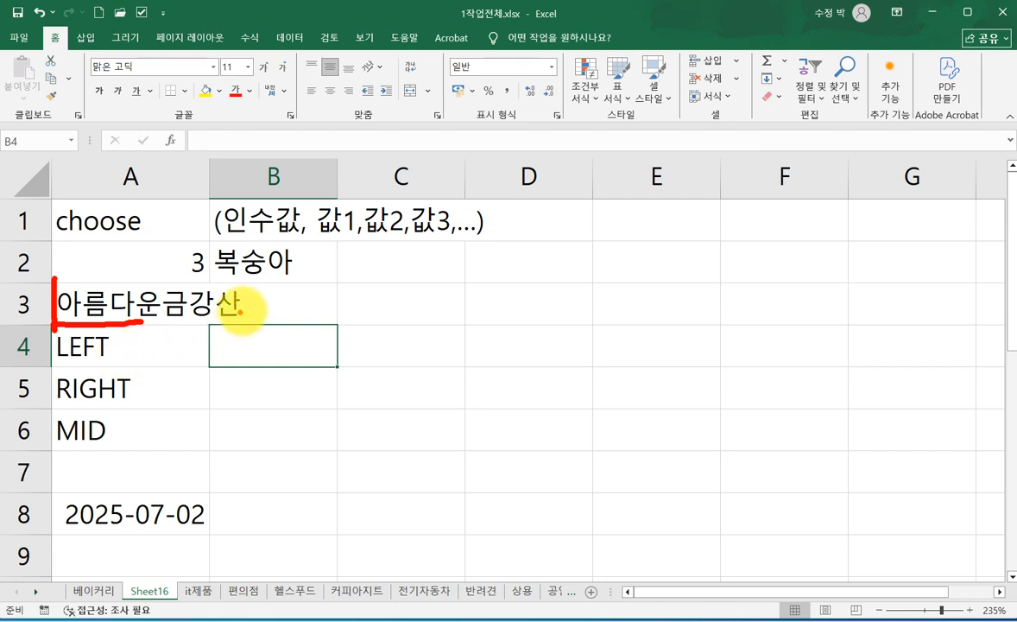
mouse_move(246, 278)
left_mouse_down()
mouse_move(246, 318)
mouse_move(183, 324)
left_mouse_up()
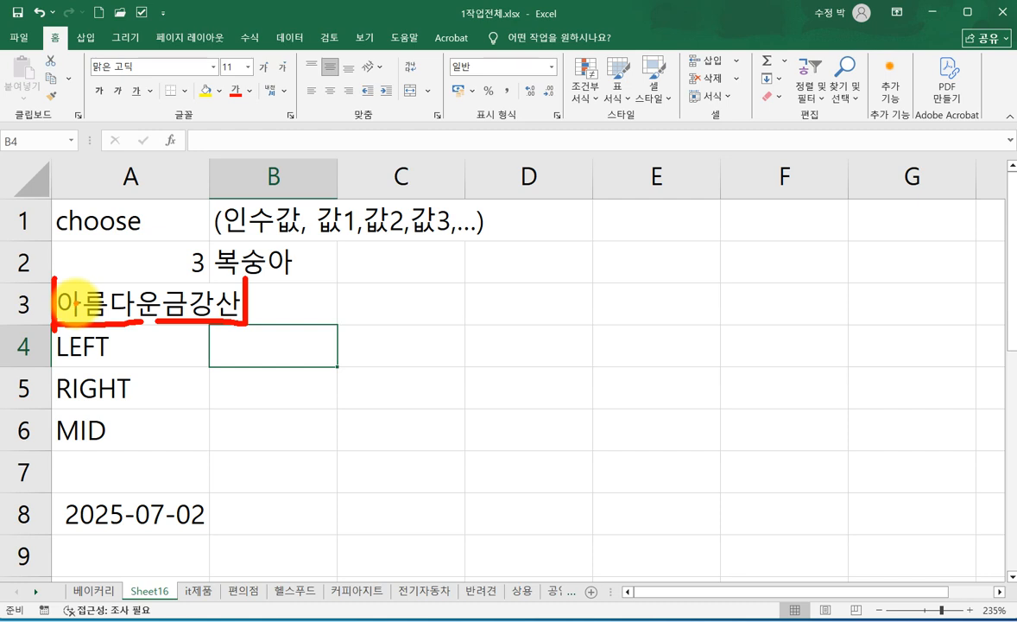
left_click_drag(73, 300, 24, 301)
left_click_drag(223, 302, 287, 293)
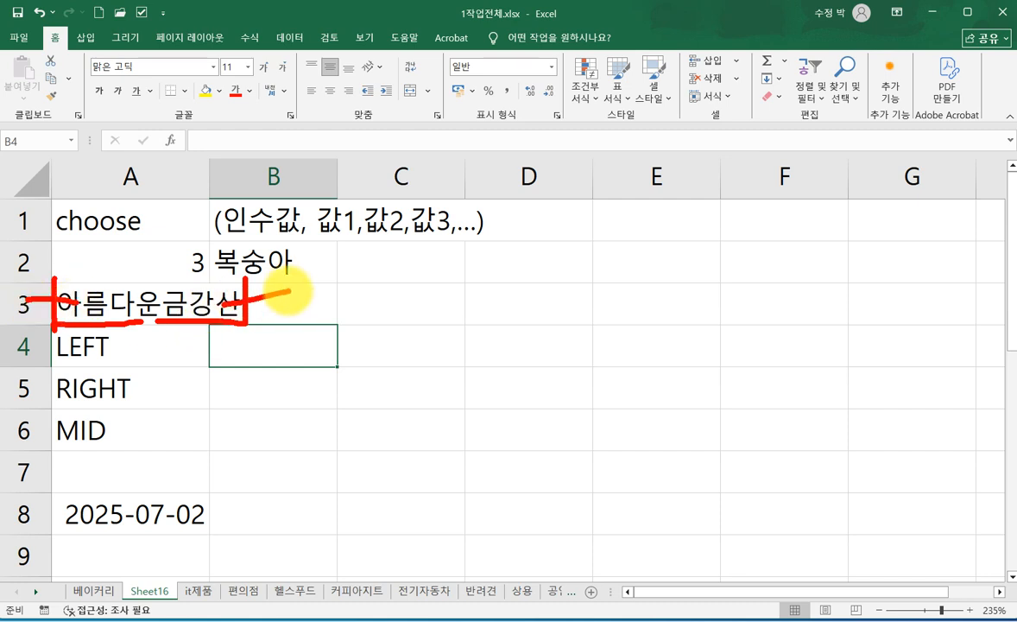
mouse_move(82, 275)
left_mouse_down()
mouse_move(155, 320)
mouse_move(206, 322)
mouse_move(171, 418)
mouse_move(130, 428)
left_mouse_up()
key("Escape")
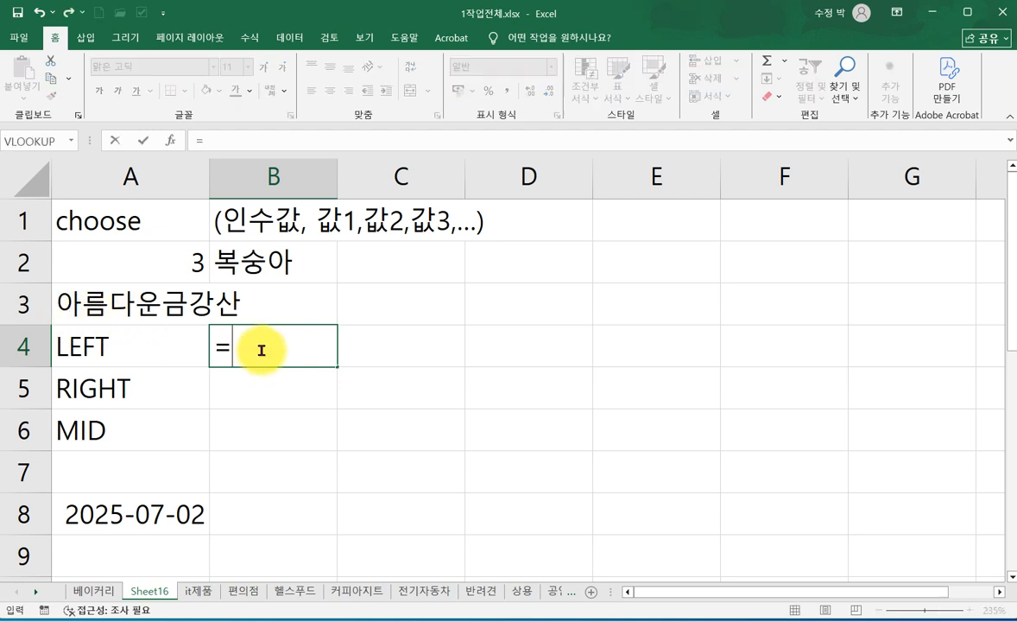
- Build a LEFT formula in cell B4 that extracts the first 4 characters of the text in cell A3
type("L")
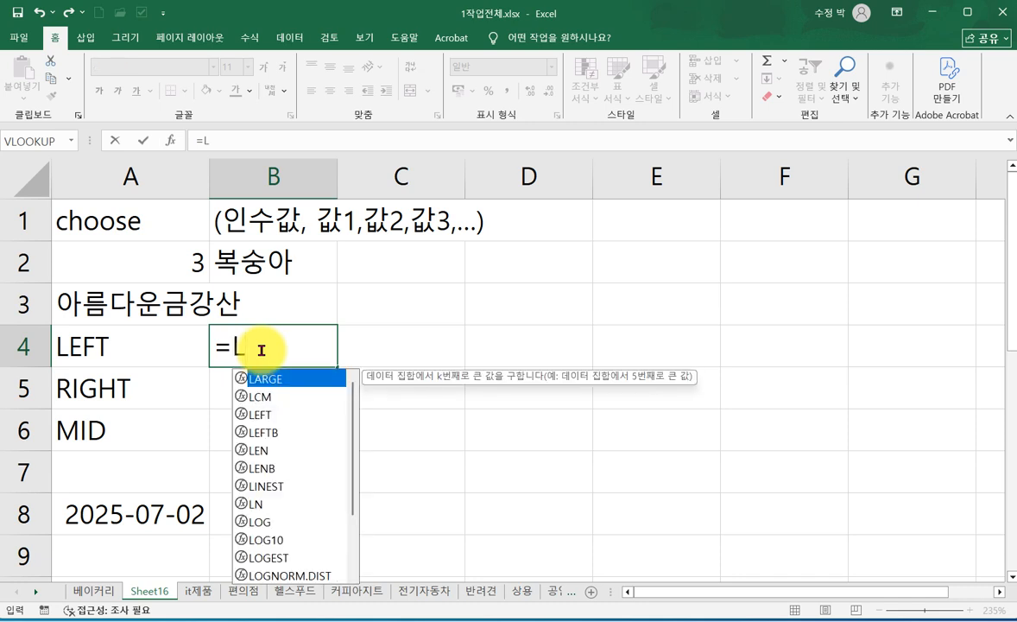
double_click(261, 416)
left_click(170, 140)
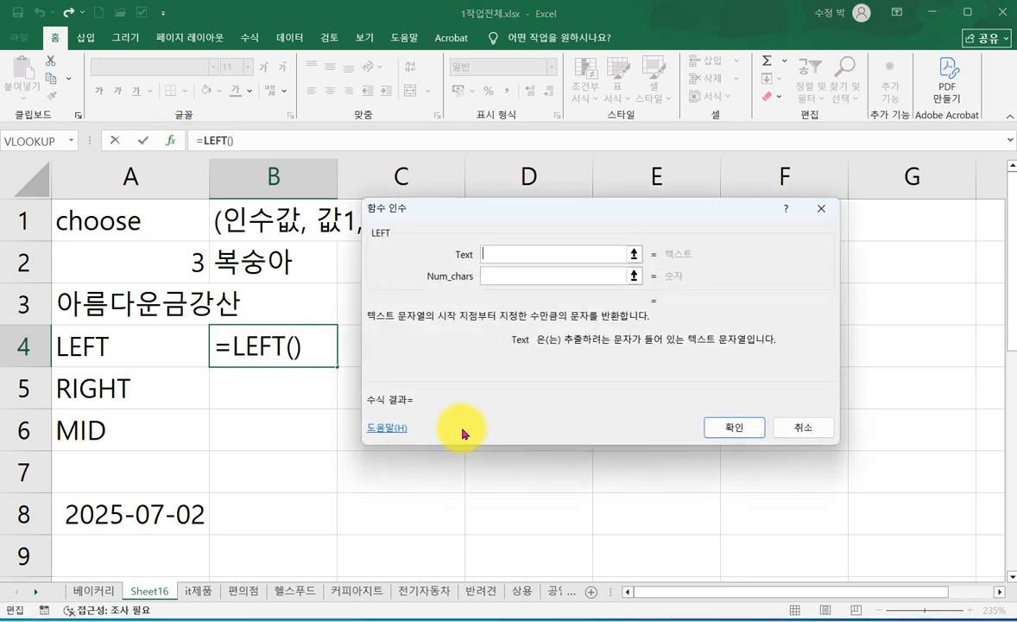
left_click_drag(556, 209, 521, 332)
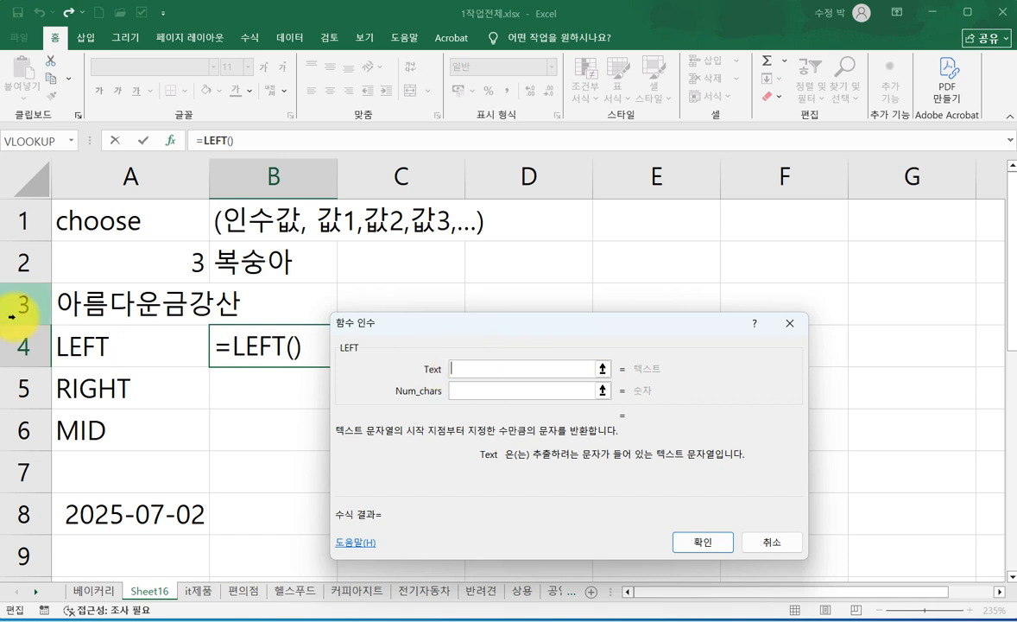
left_click(138, 298)
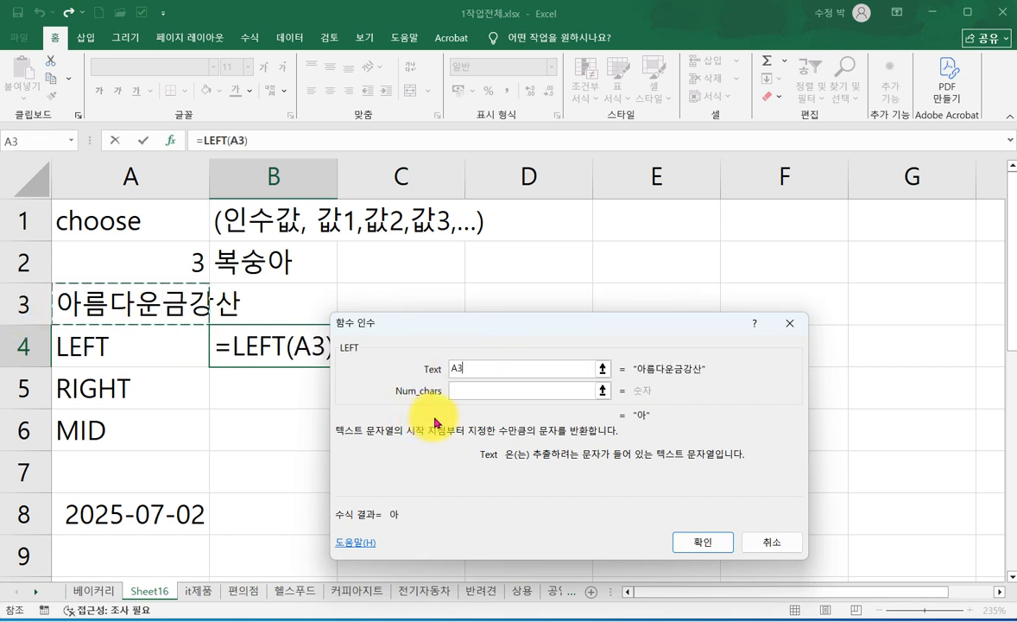
left_click(442, 391)
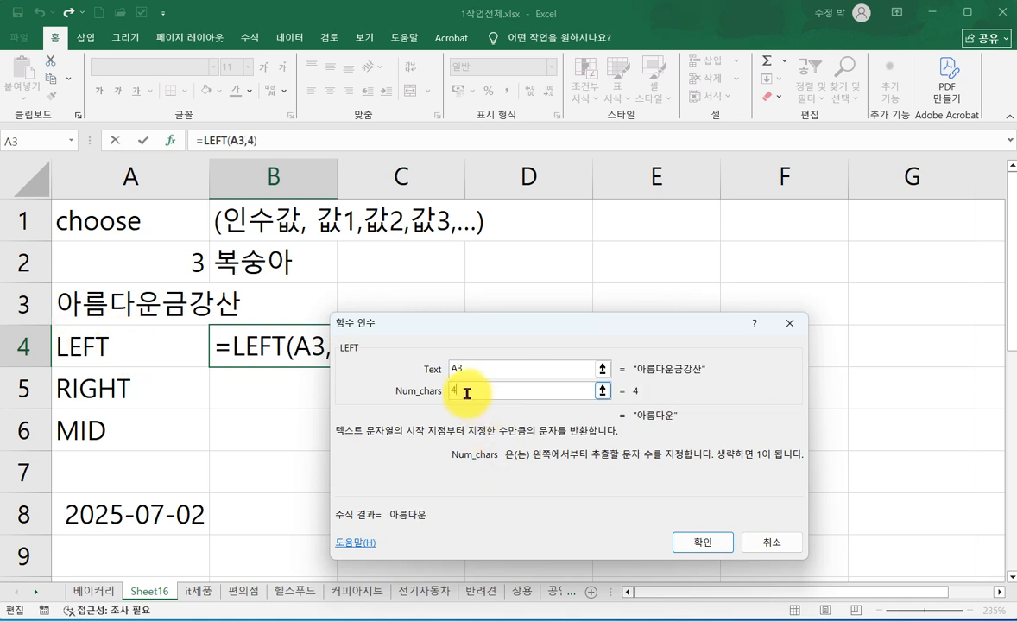
left_click(706, 543)
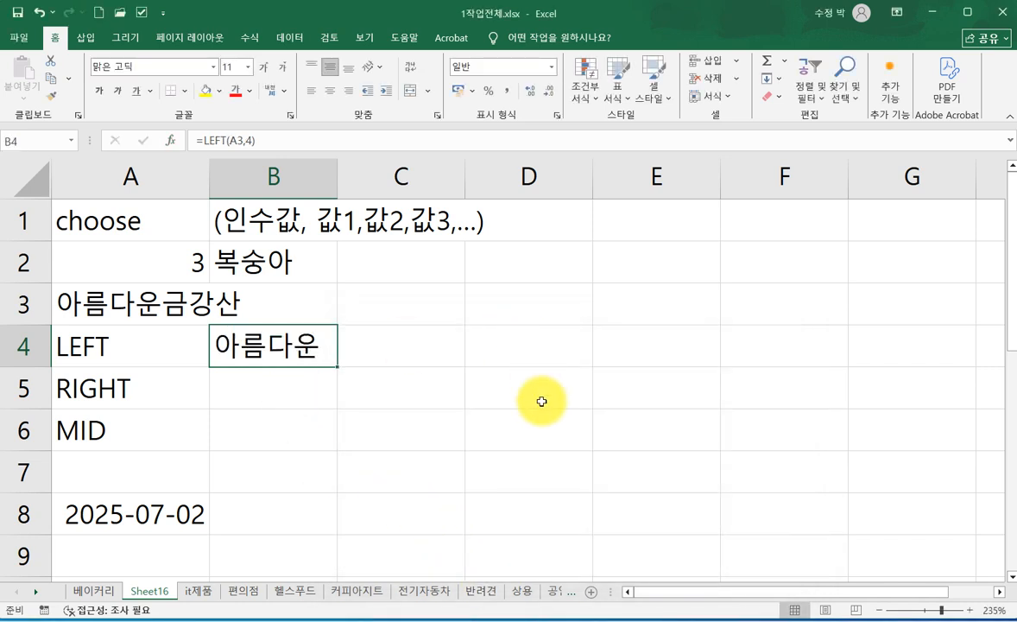
- Build a RIGHT formula in cell B5 that extracts the last 3 characters of the text in cell A3
left_click(248, 389)
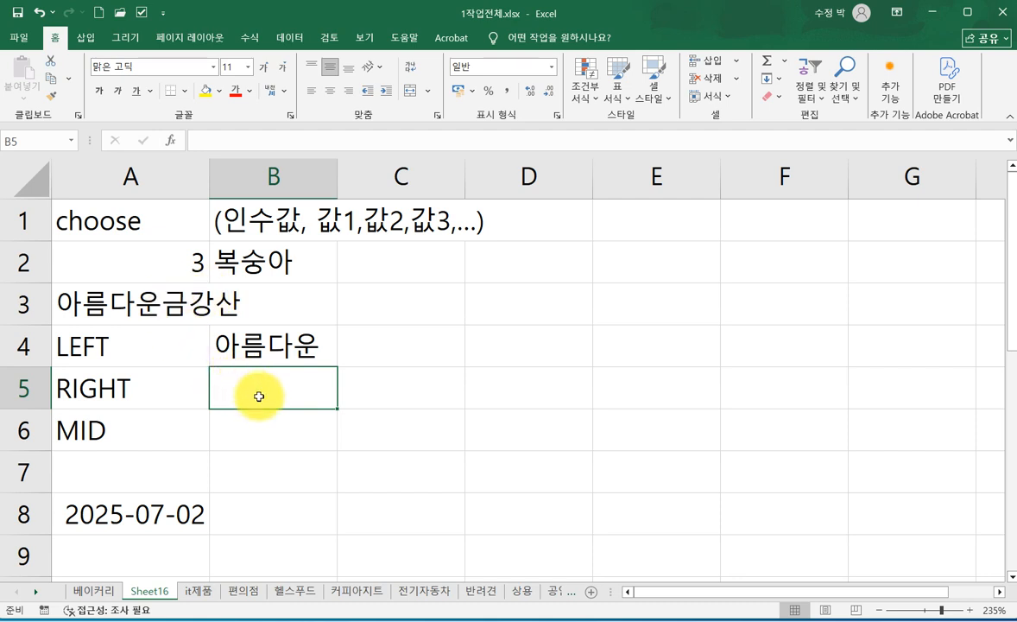
type("=")
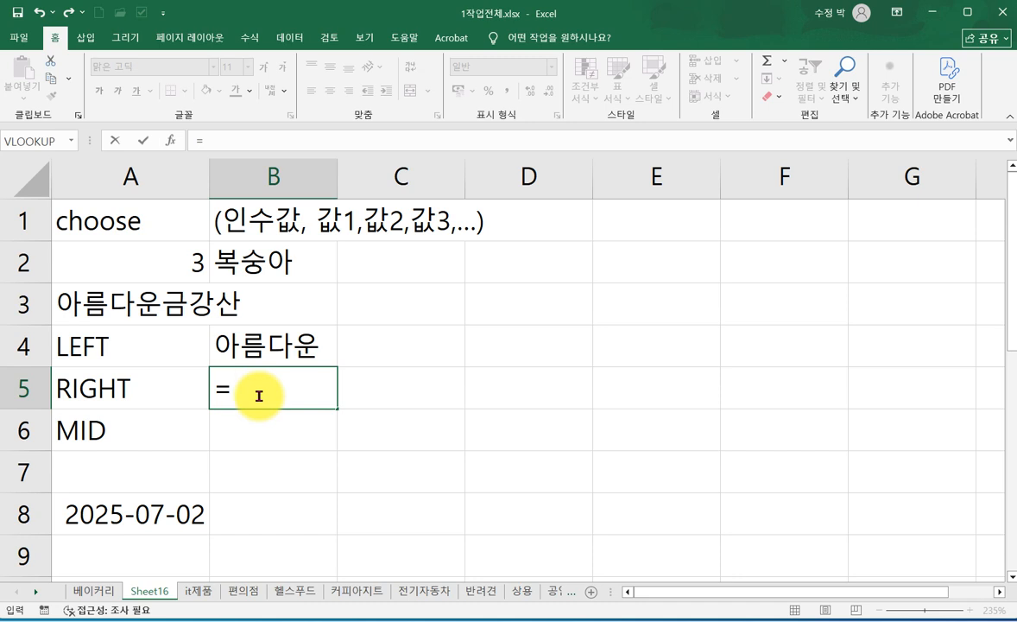
type("R")
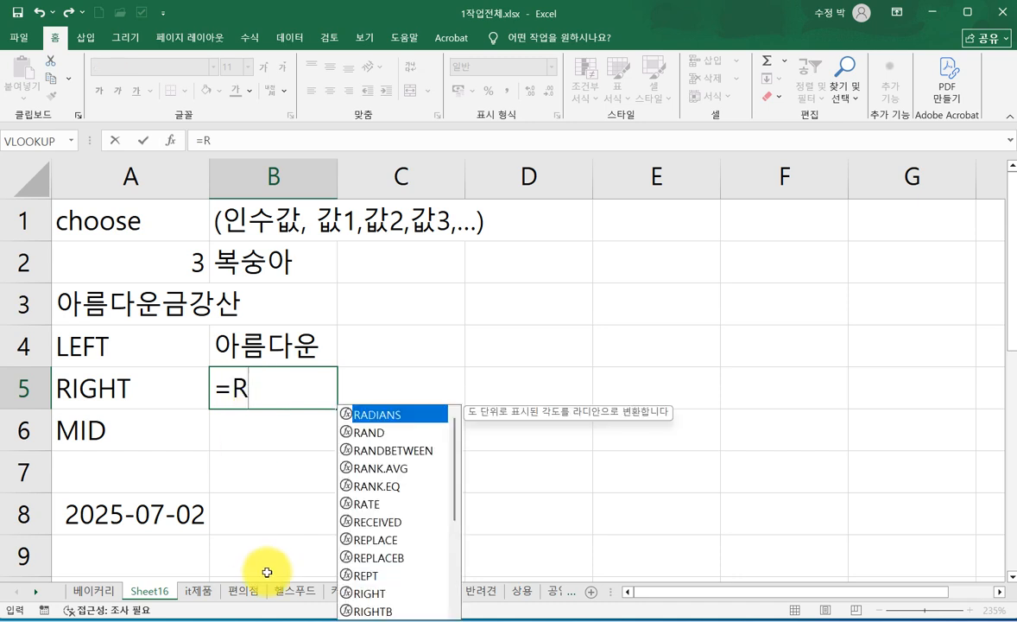
double_click(373, 594)
left_click(170, 140)
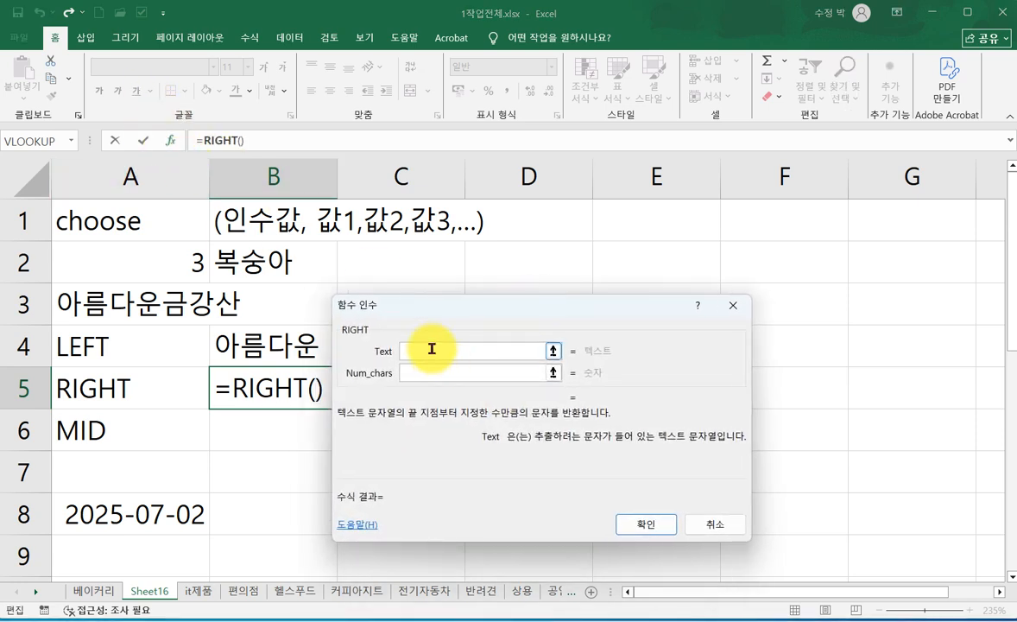
left_click(75, 304)
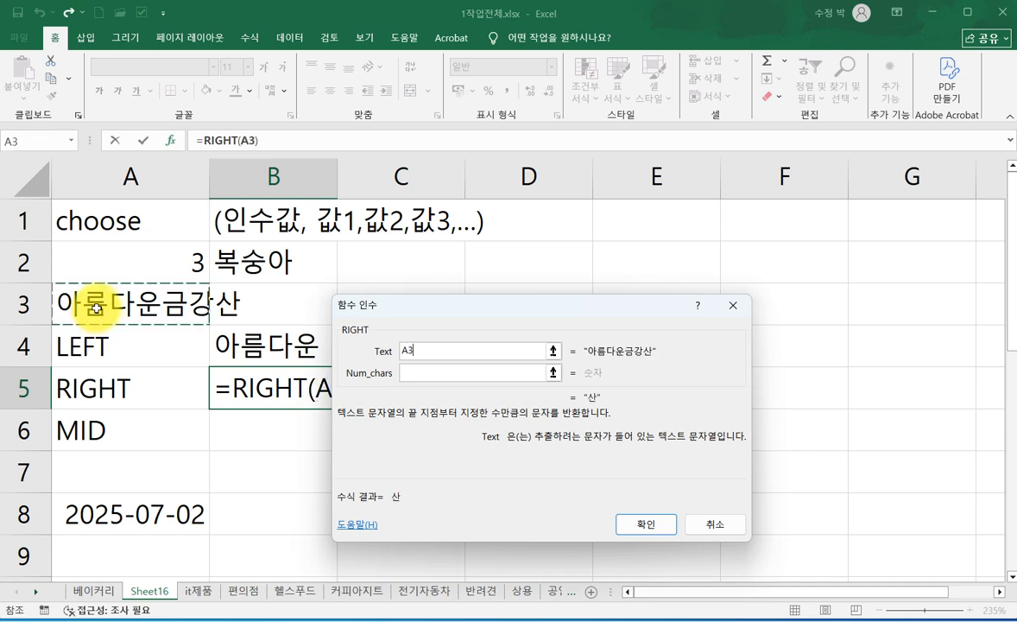
left_click(413, 374)
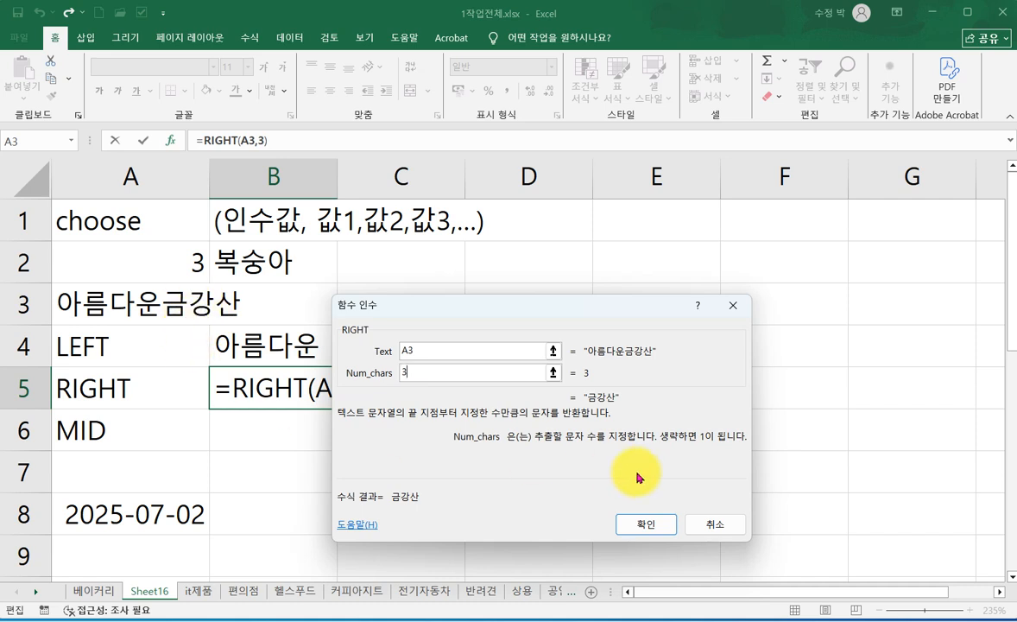
left_click(652, 524)
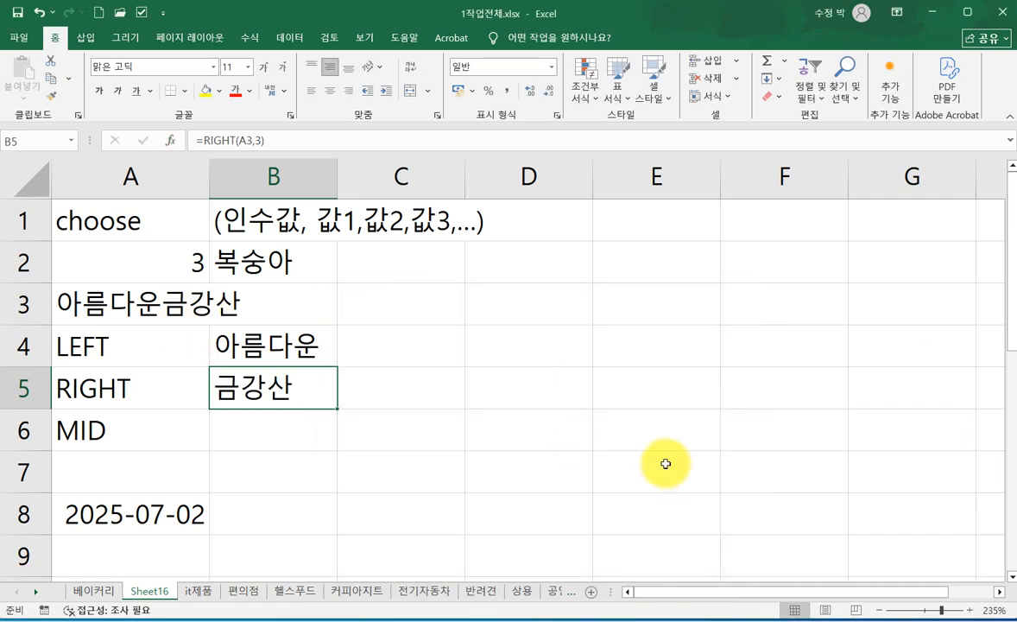
- Start a MID formula in cell B6 using its function arguments, with cell A3 as the Text argument
left_click(271, 427)
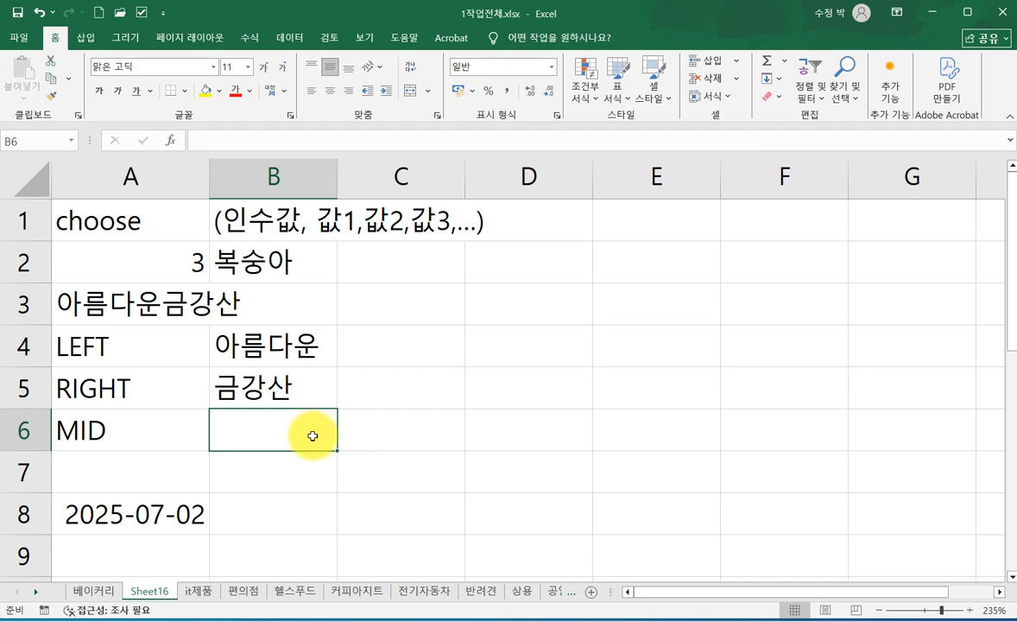
type("=")
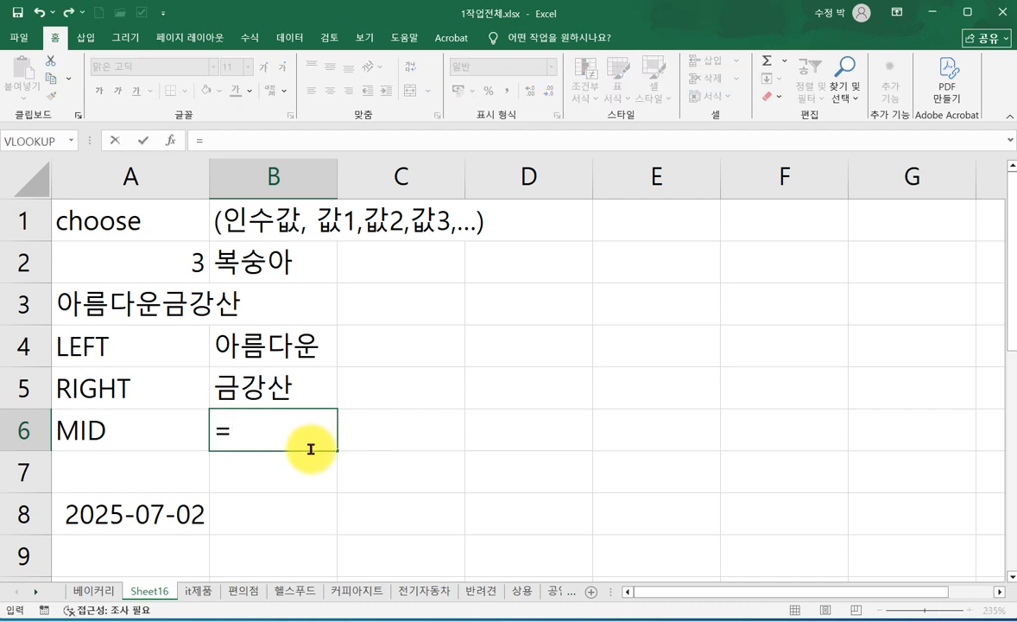
type("M")
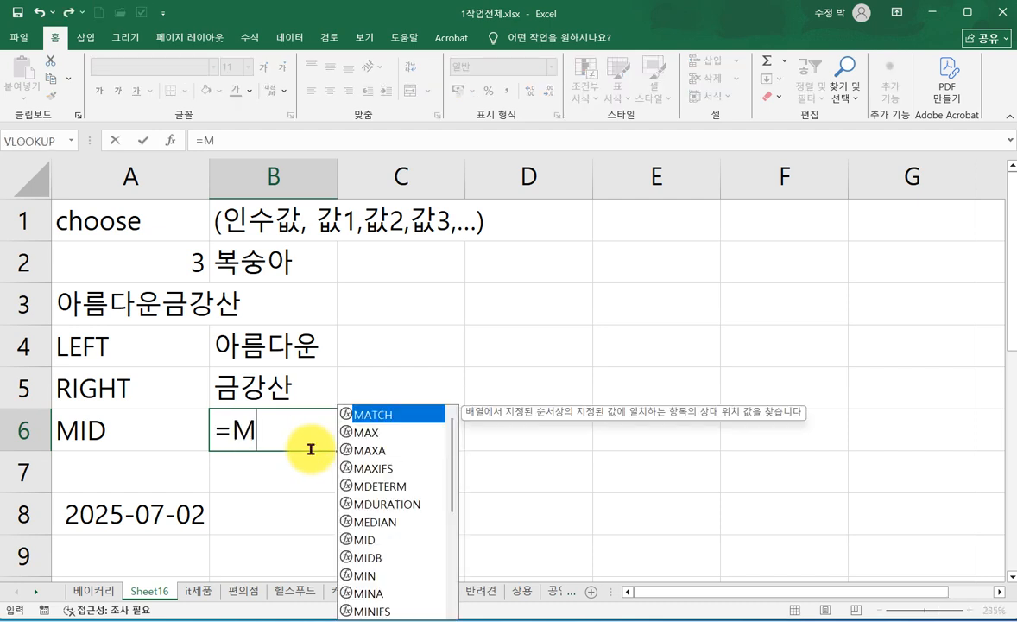
double_click(364, 540)
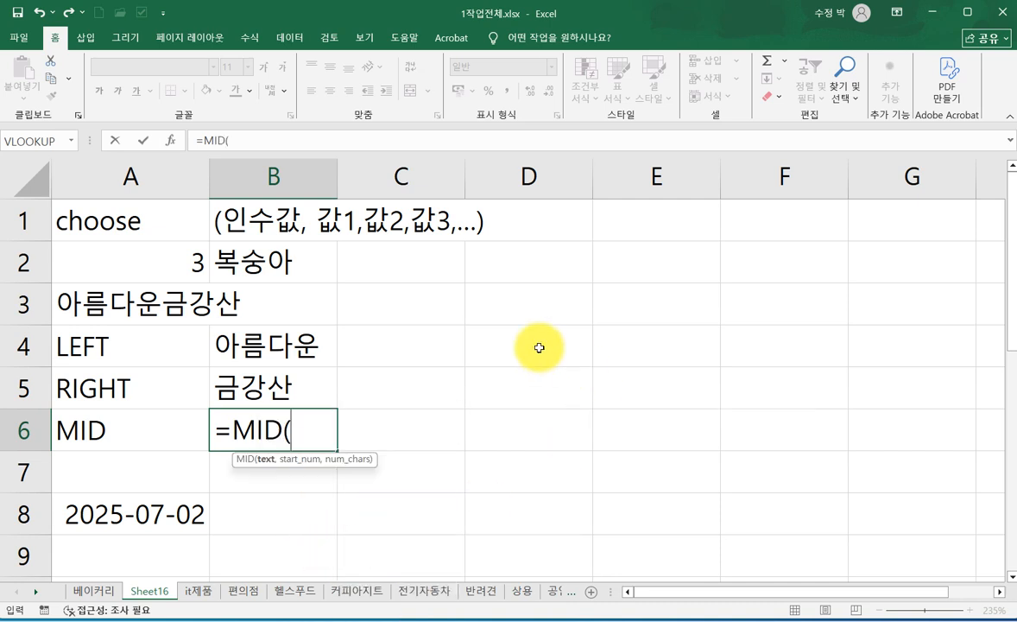
left_click(172, 142)
left_click_drag(495, 294, 590, 319)
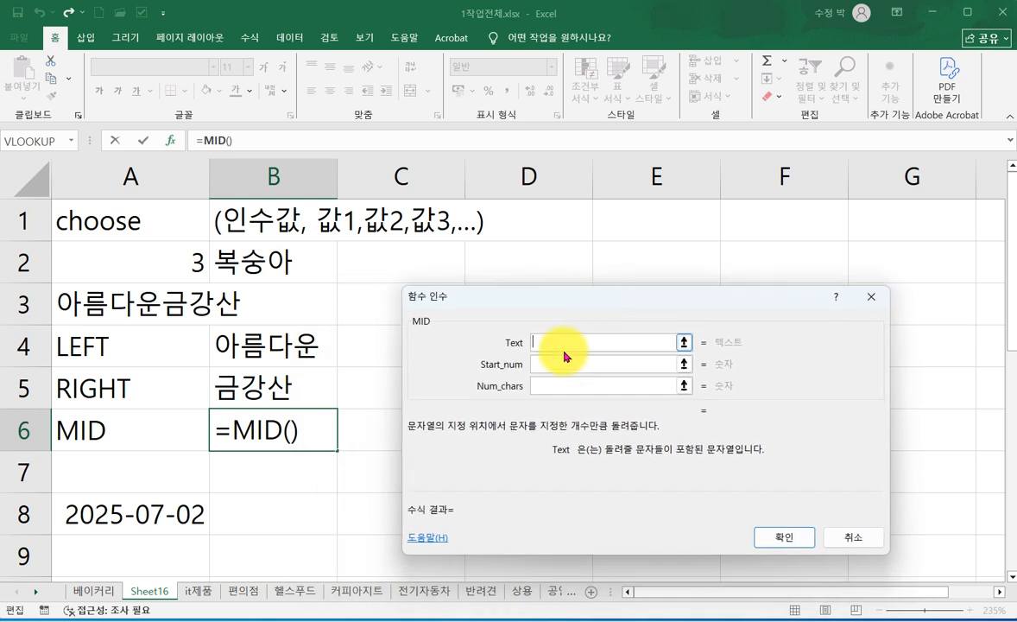
left_click(131, 313)
left_click(565, 361)
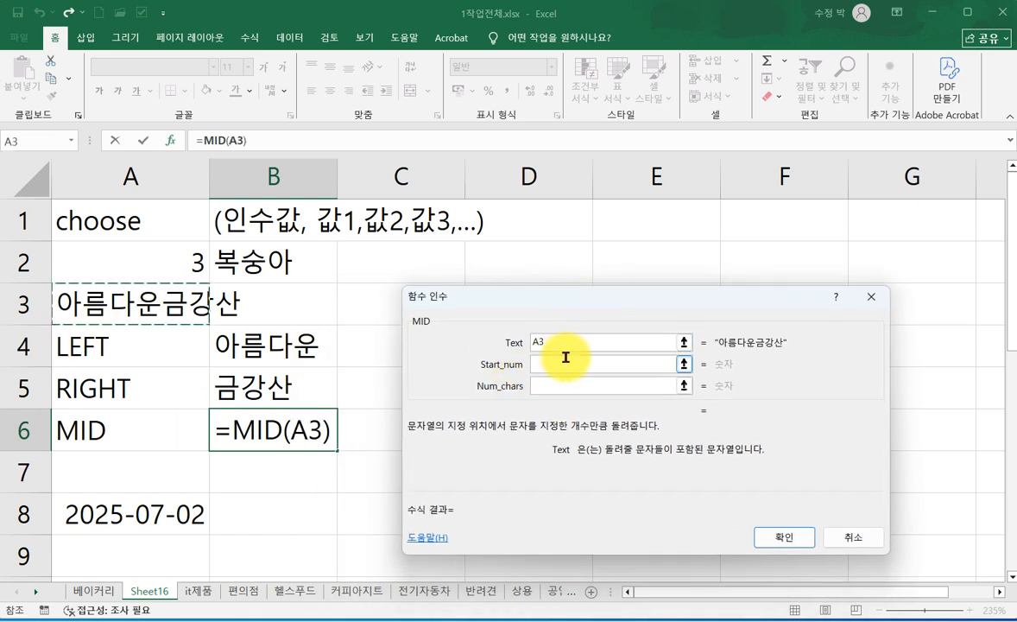
left_click_drag(563, 314, 518, 292)
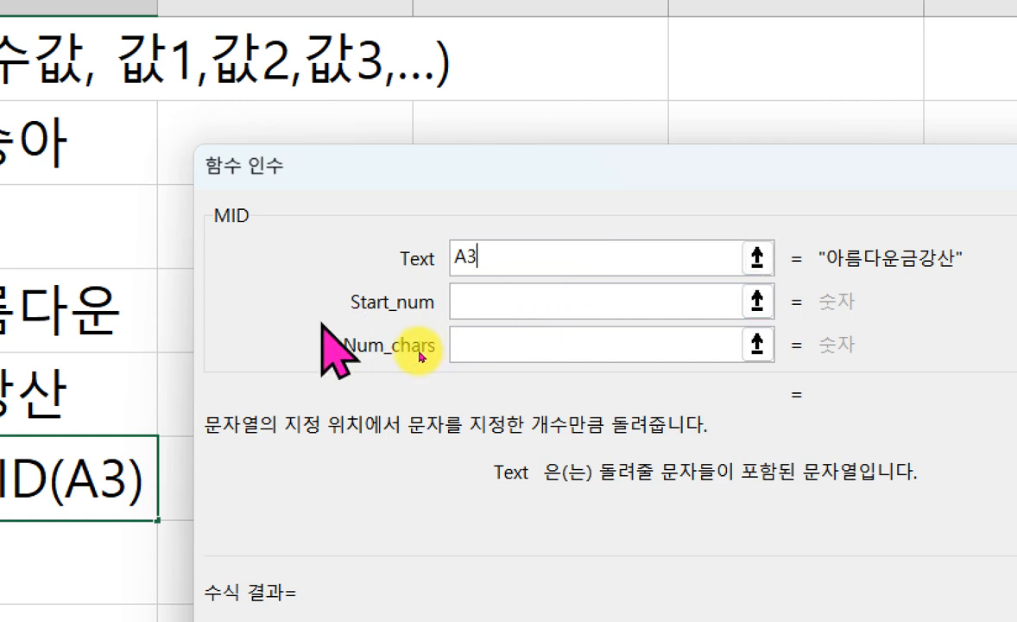
- Set the MID function's Start_num to 5 and its Num_chars to 2
left_click(481, 304)
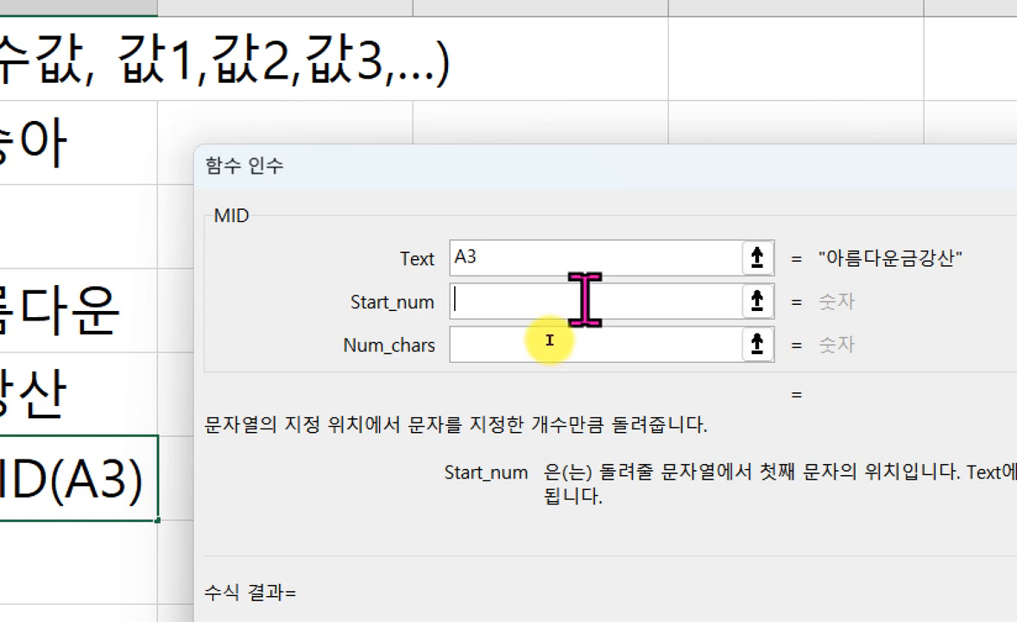
type("5")
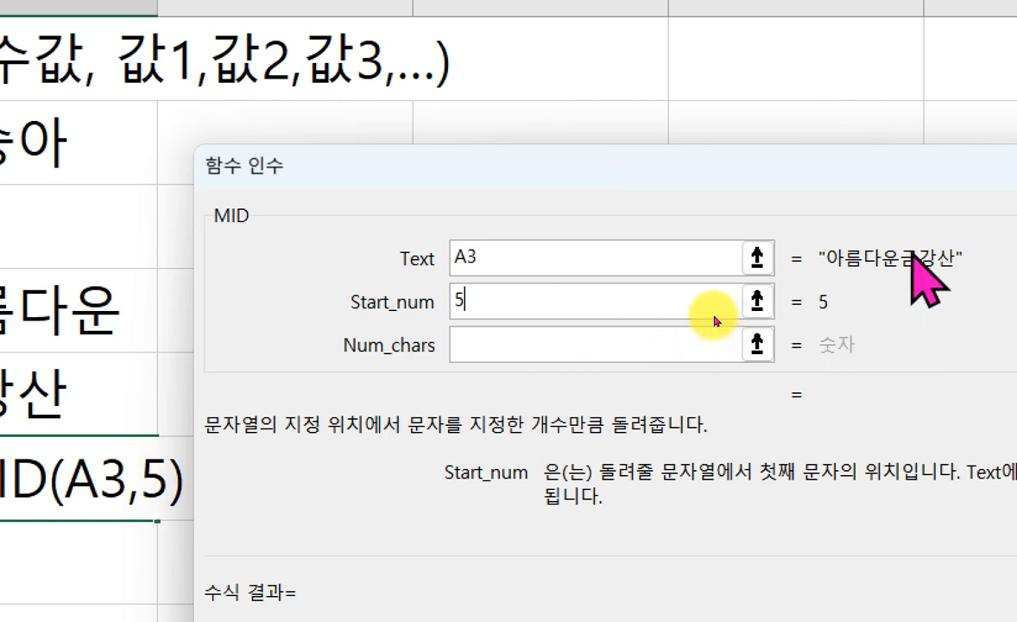
left_click(474, 353)
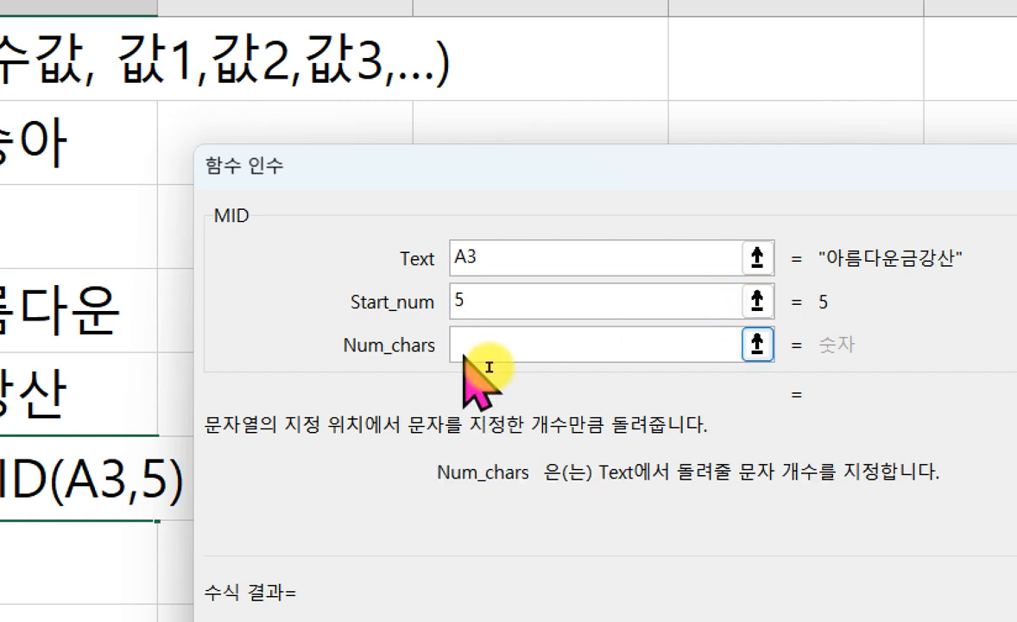
type("2")
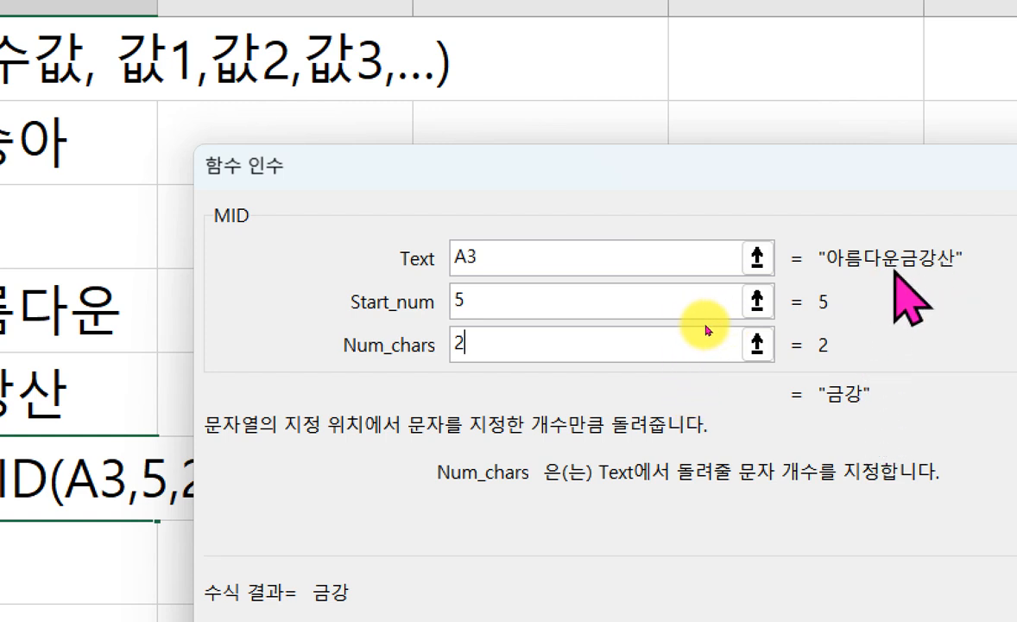
- Try a Start_num of 3 in the MID function, then clear that argument
left_click(499, 303)
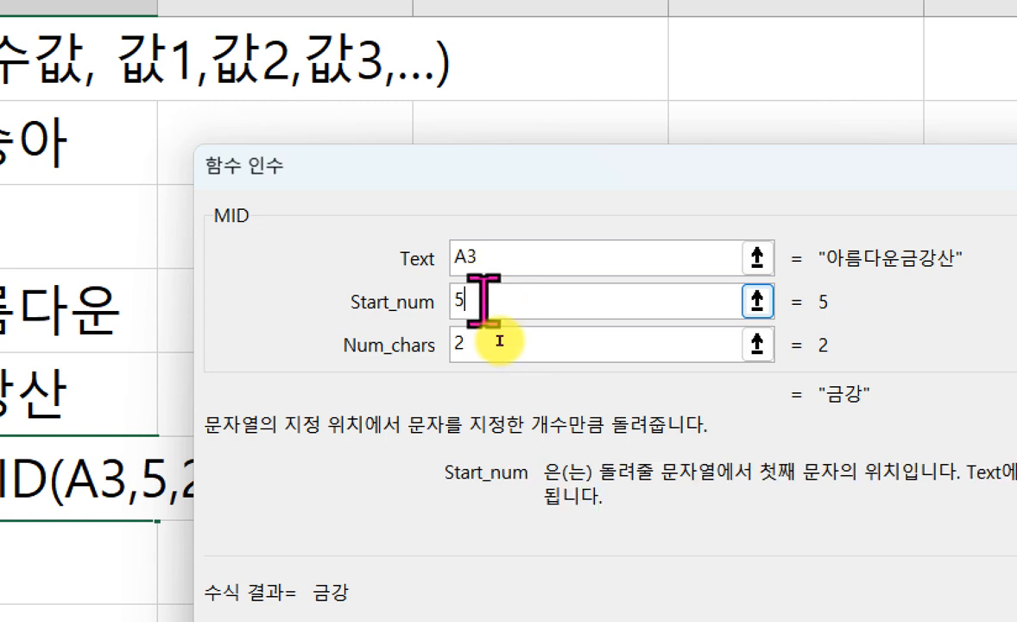
key("BackSpace")
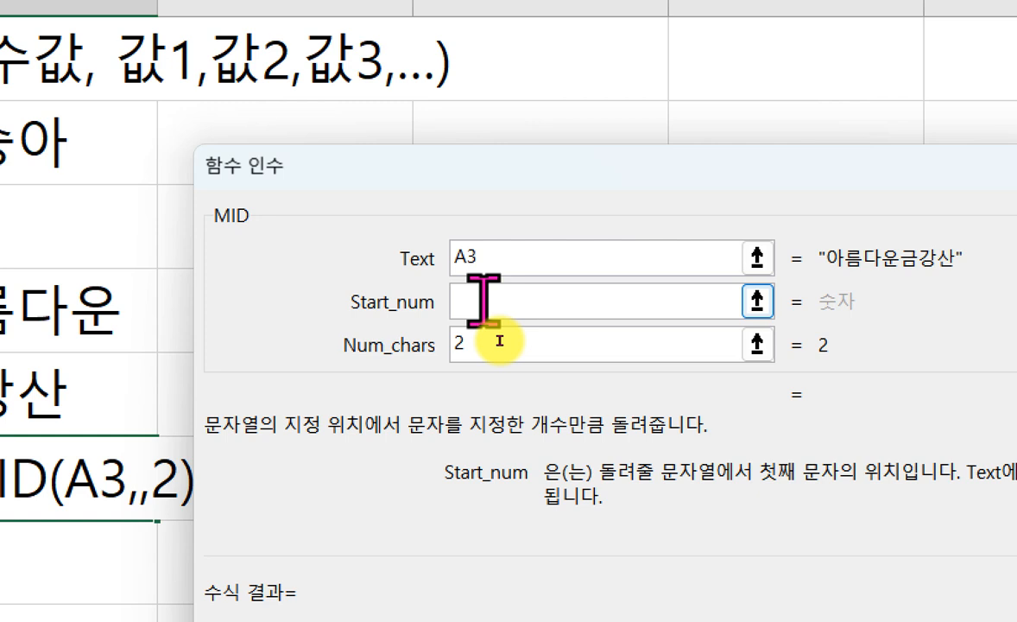
type("3")
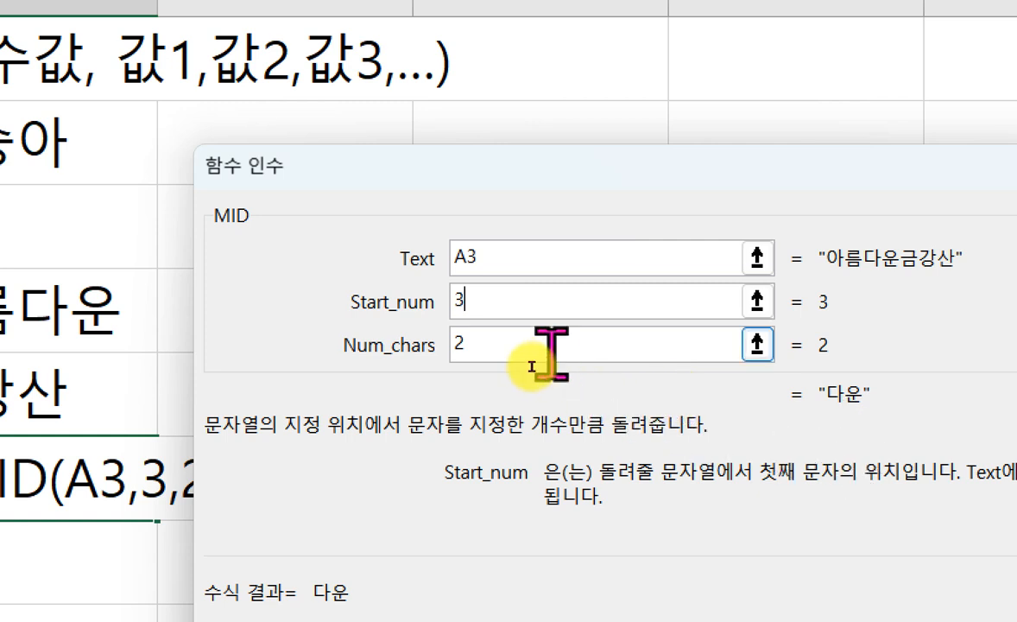
key("BackSpace")
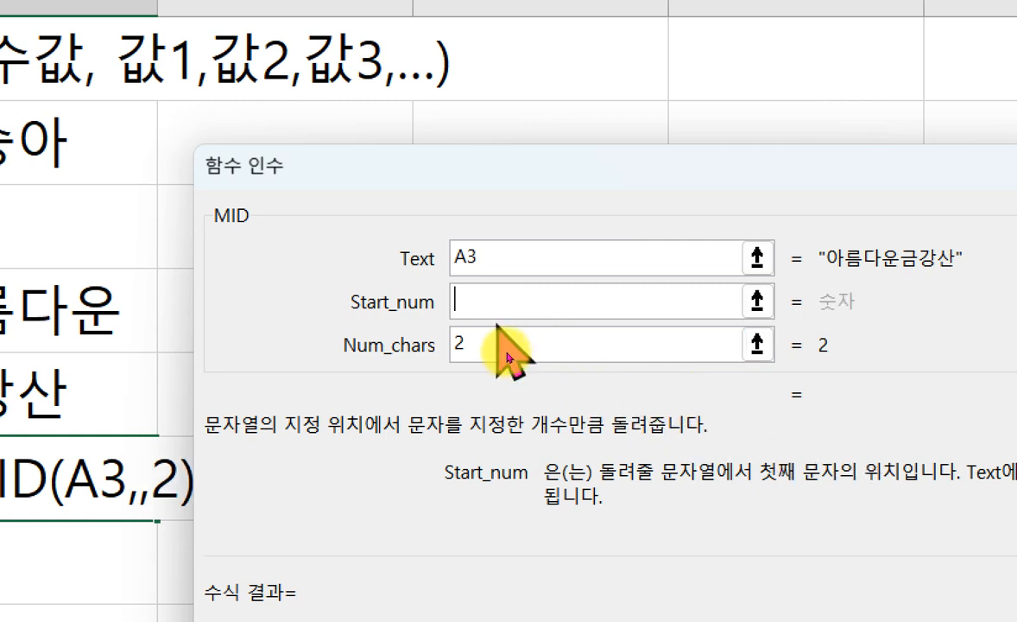
- Set the MID function's Start_num to 5 and complete the formula in cell B6
left_click(510, 263)
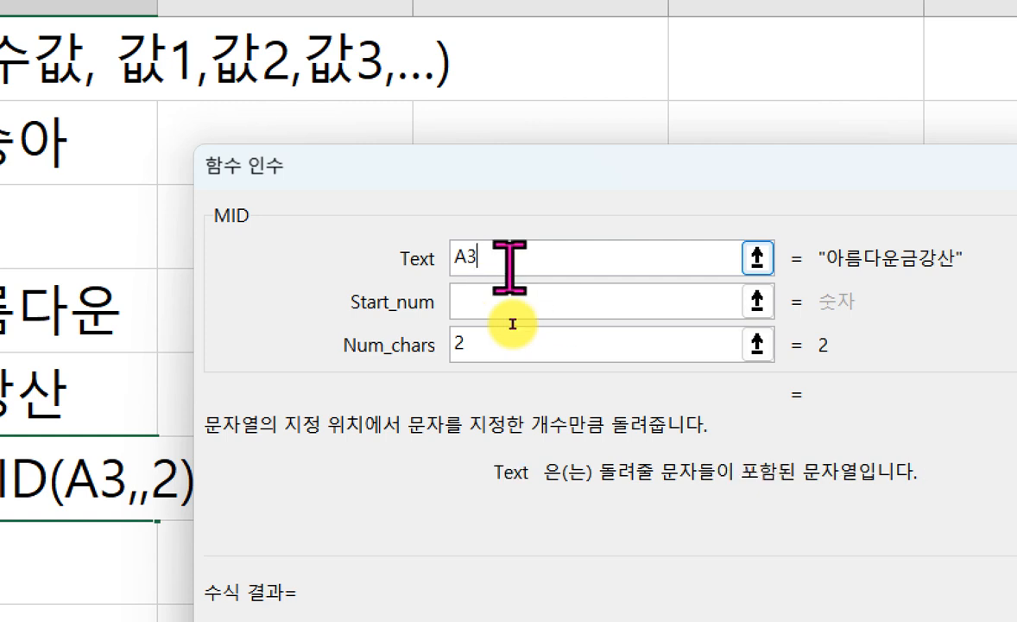
left_click(467, 302)
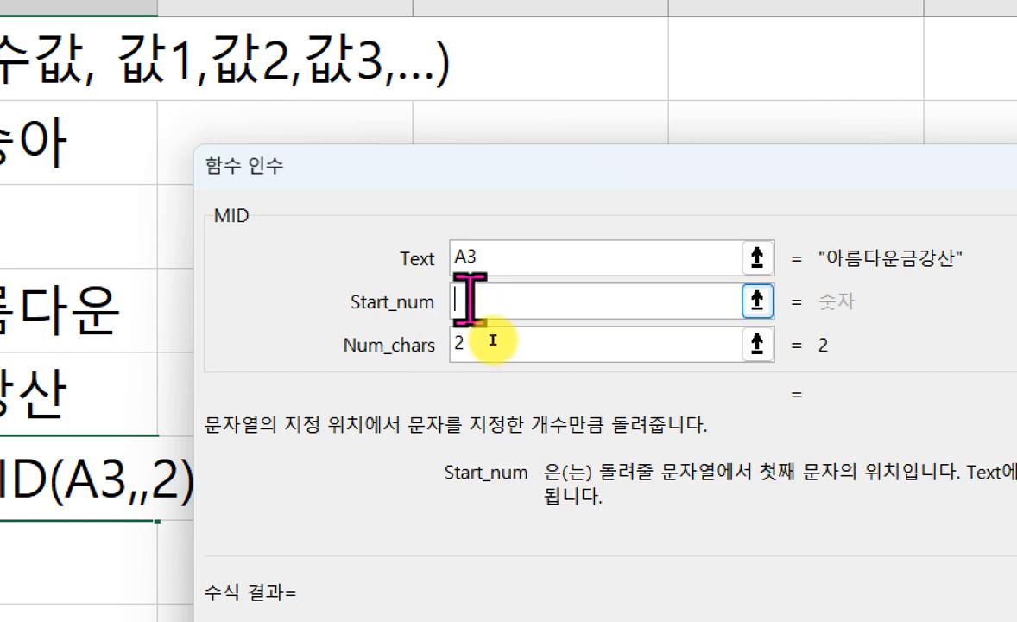
type("5")
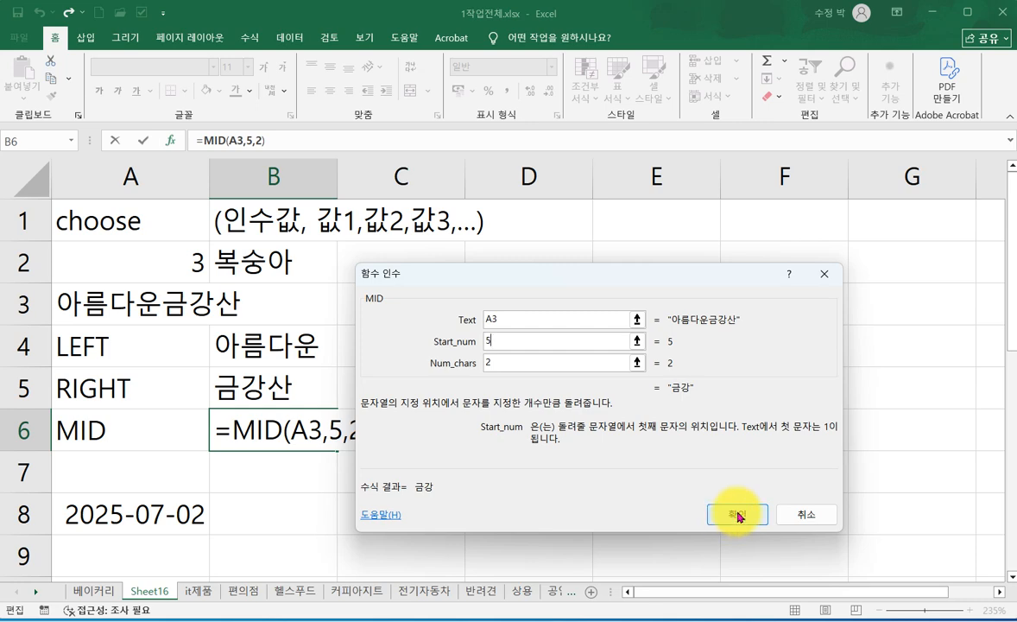
left_click(736, 515)
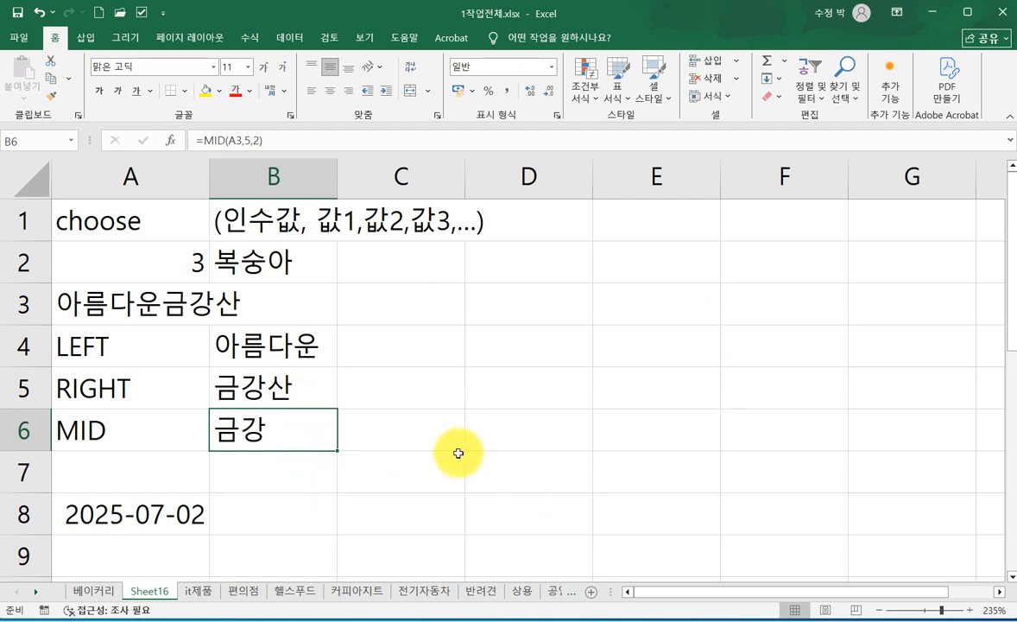
- Enter the label "요일 숫자" in cell B8, beside the date
key("Down")
key("Down")
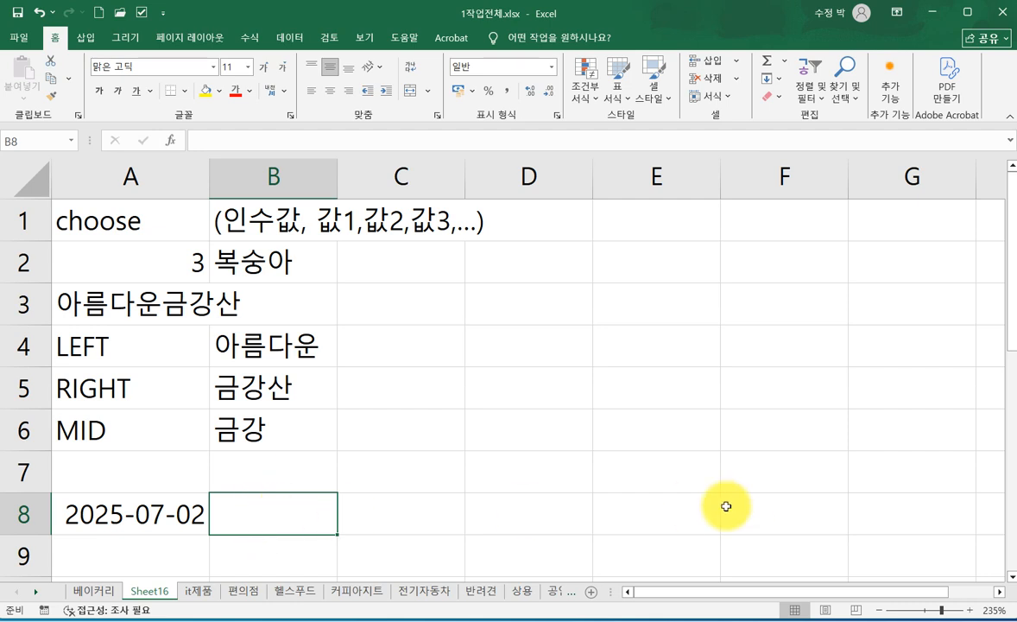
type("DY")
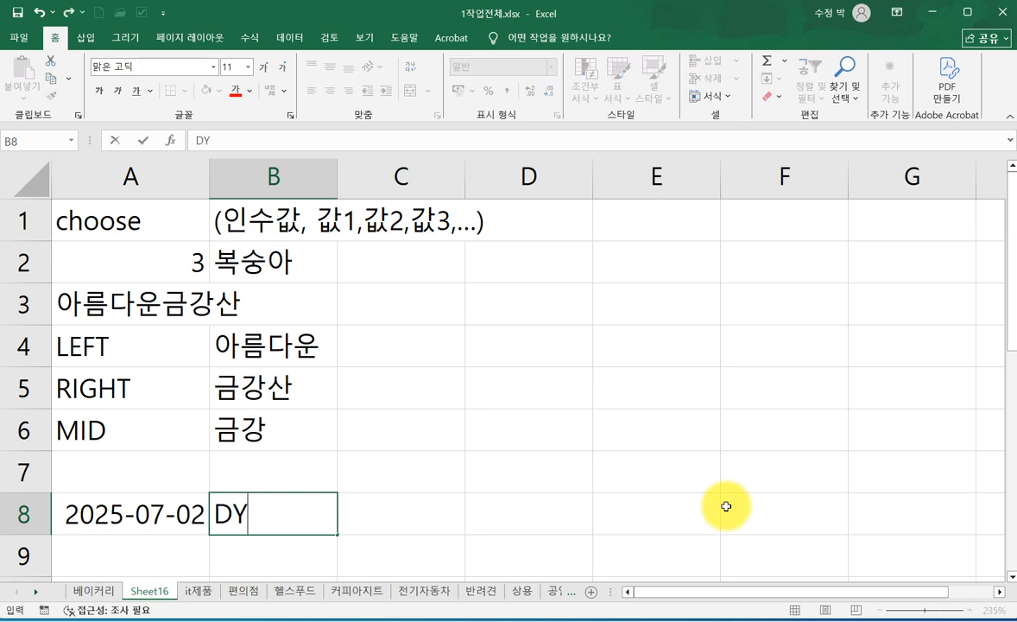
type("요")
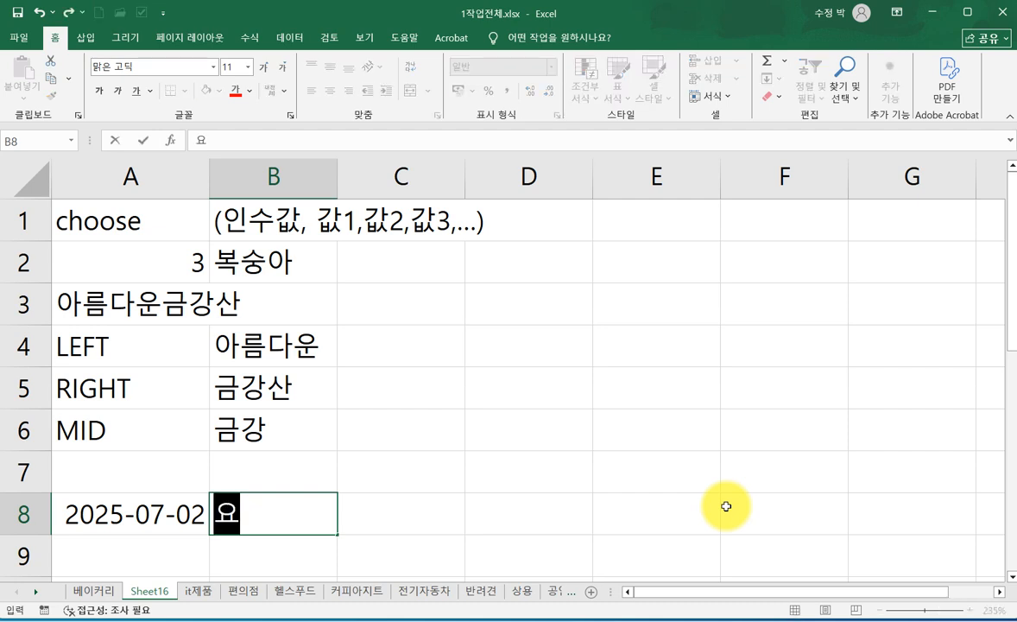
type("일 수ㅅ자")
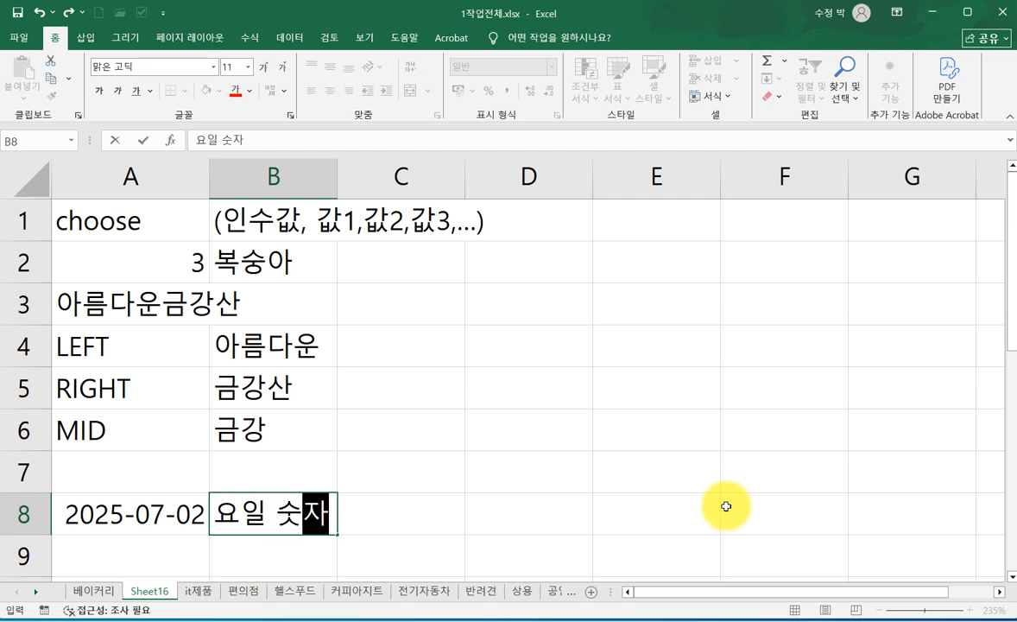
left_click(448, 512)
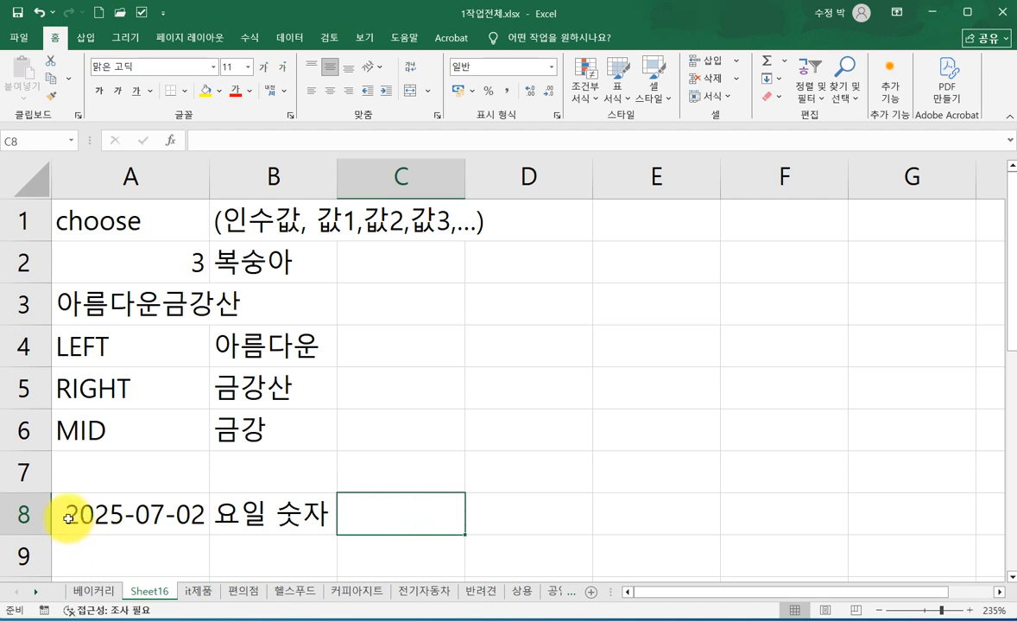
- Enter the label "WEEKDAY" in cell A7, above the date
left_click(76, 474)
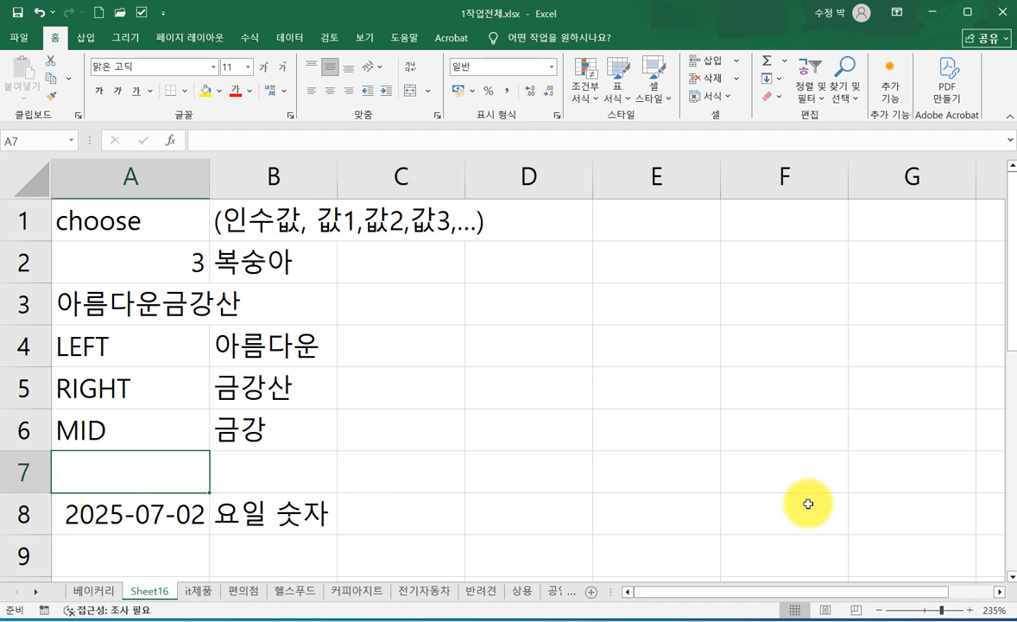
type("W")
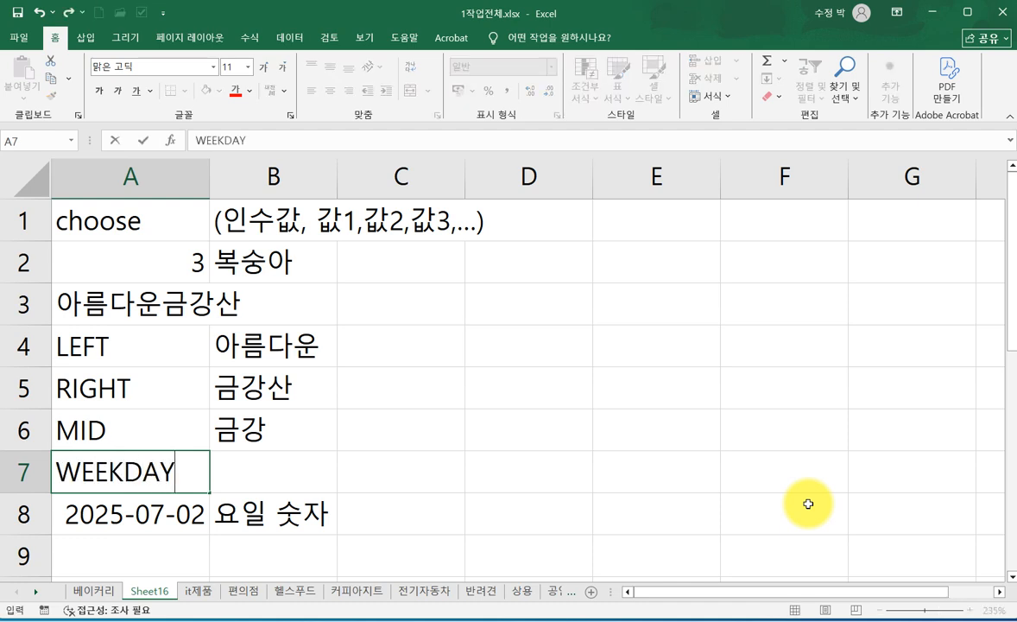
type("EEKDAY")
left_click(401, 504)
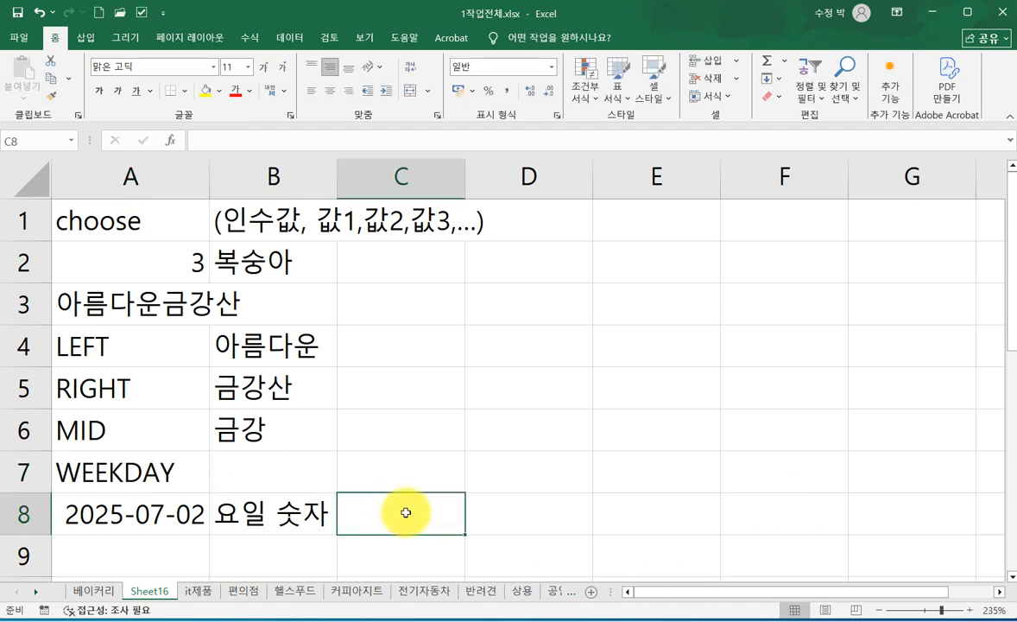
- Move the "요일 숫자" label from cell B8 up to cell B7
left_click(258, 528)
left_click_drag(268, 536, 263, 494)
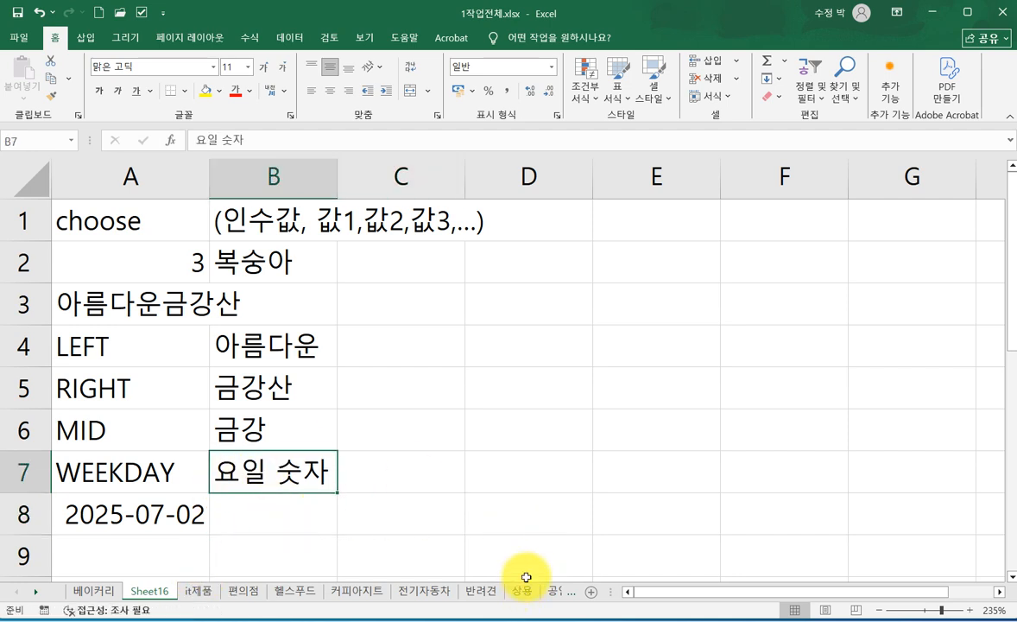
left_click(473, 502)
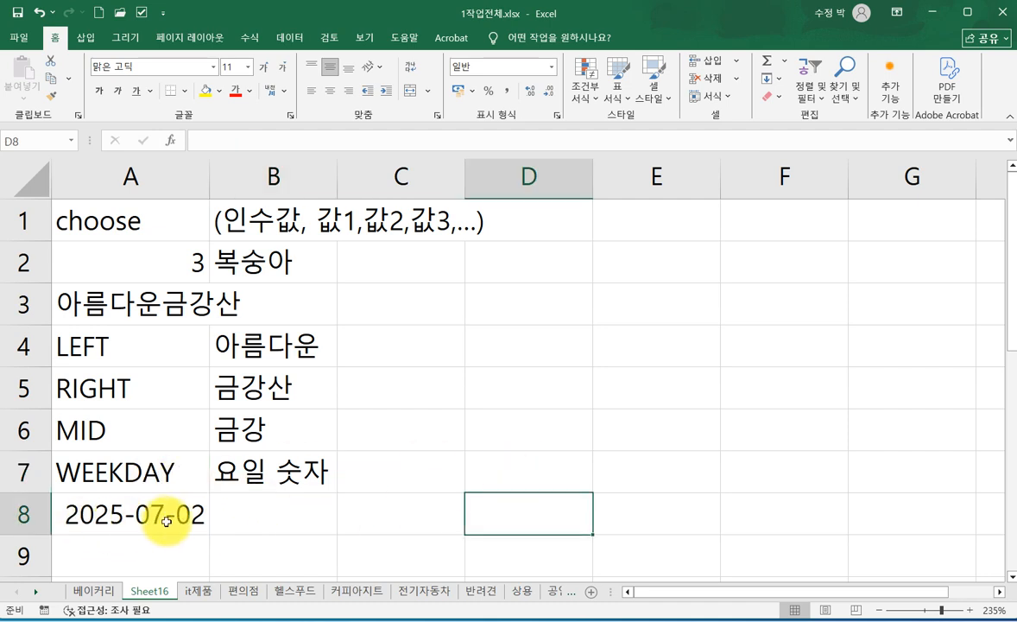
- Build a WEEKDAY formula in cell B8 using its function arguments, with A8 as Serial_number and 2 as Return_type
left_click(261, 515)
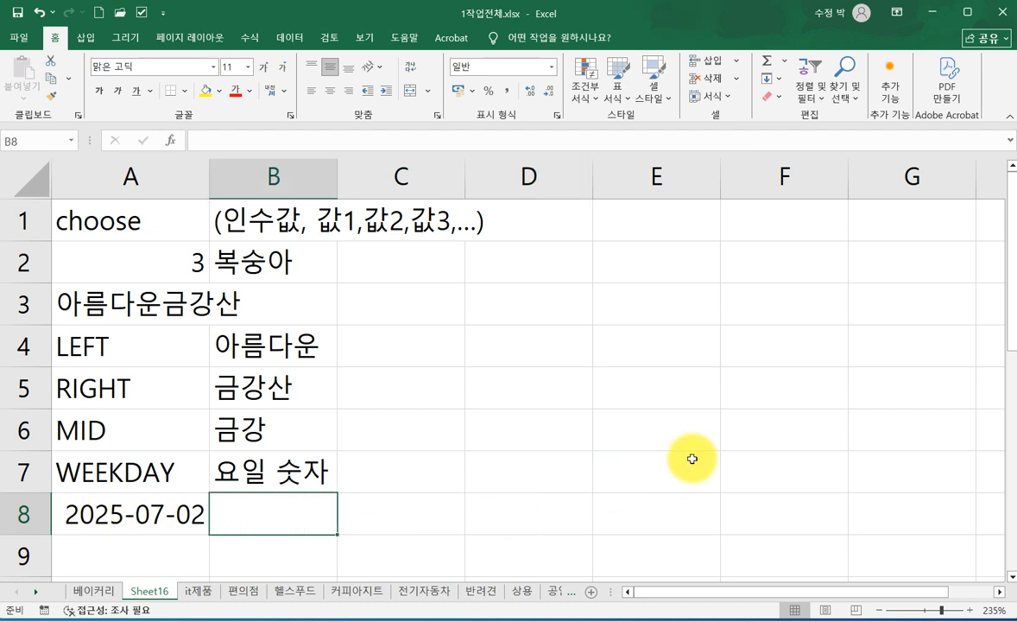
type("=")
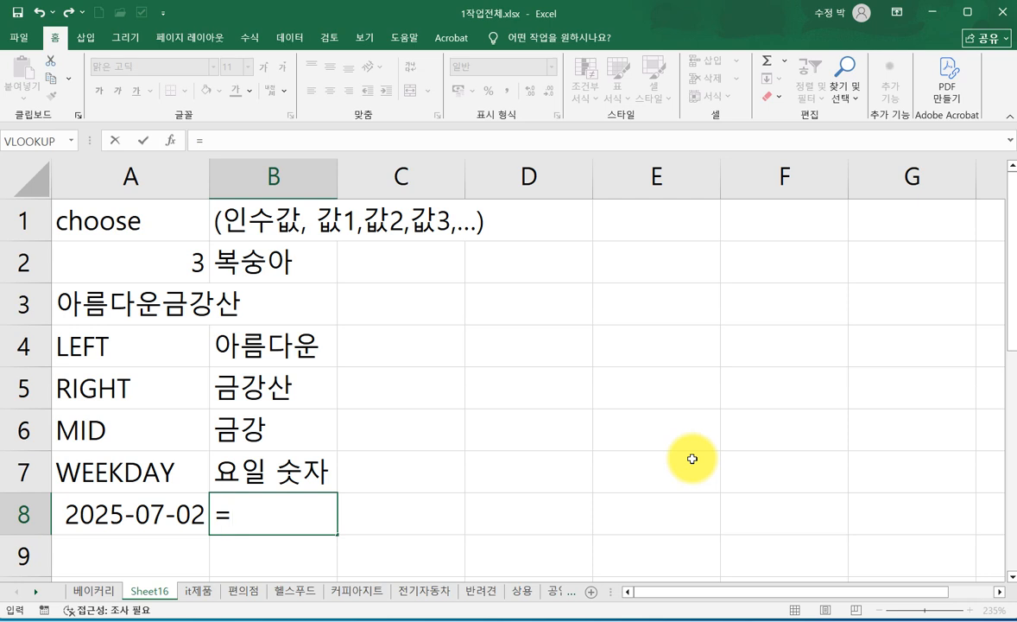
type("W")
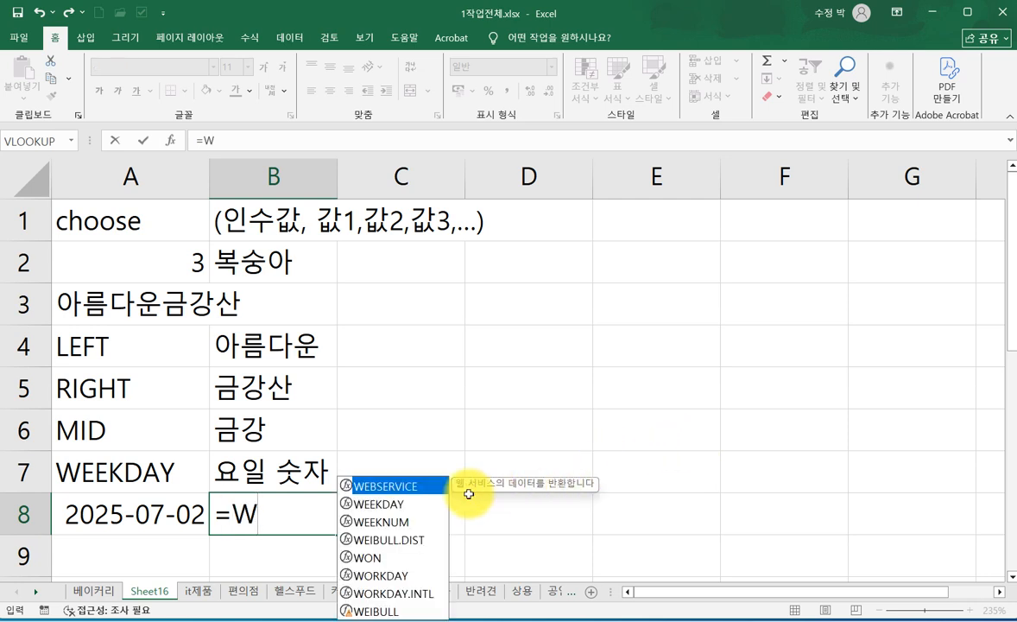
double_click(376, 506)
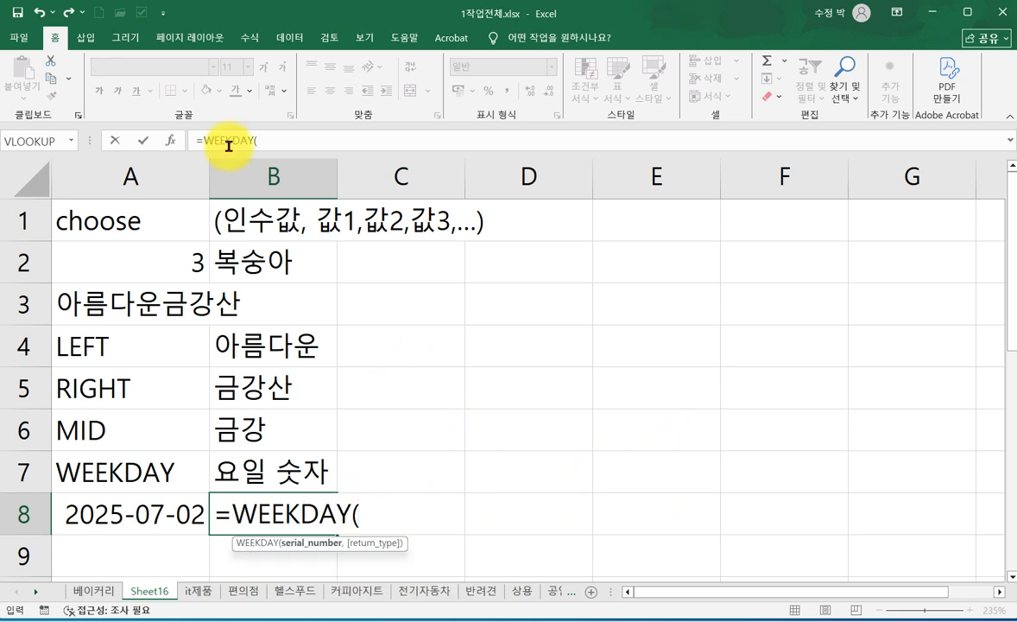
left_click(170, 141)
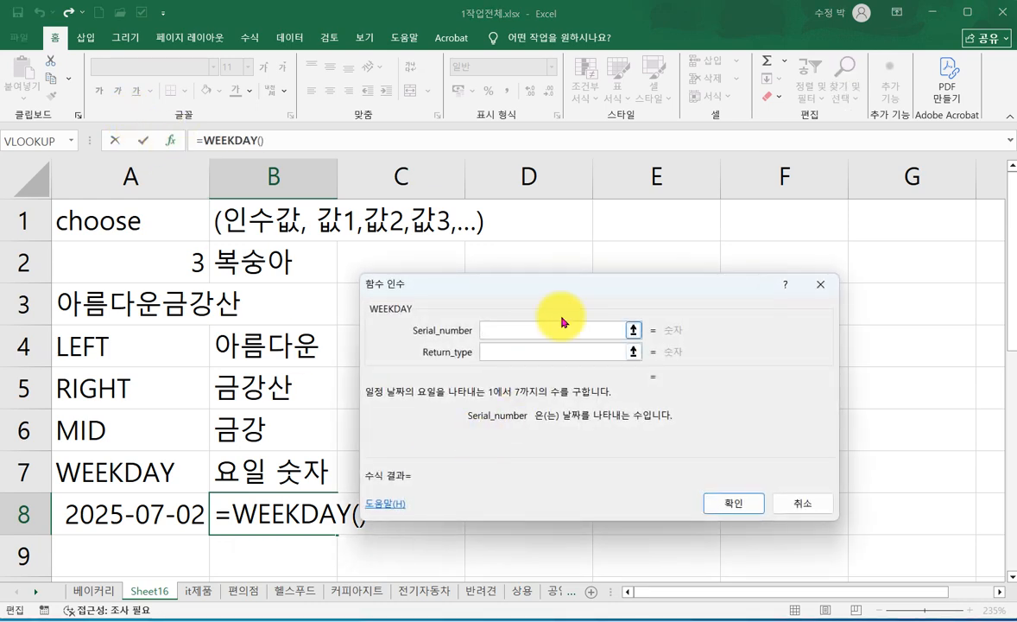
left_click_drag(579, 295, 598, 356)
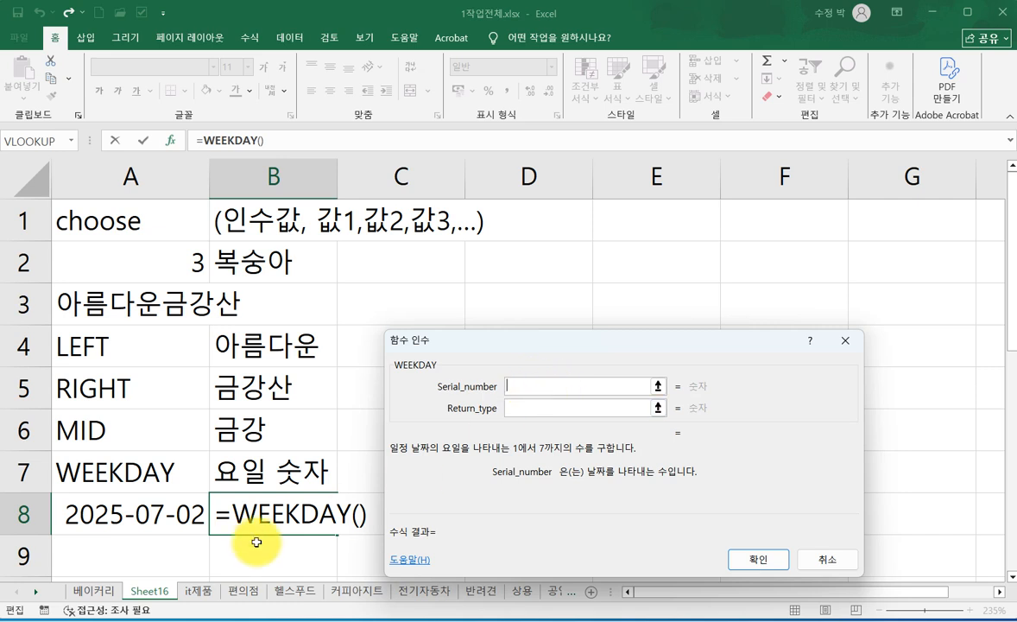
left_click(144, 511)
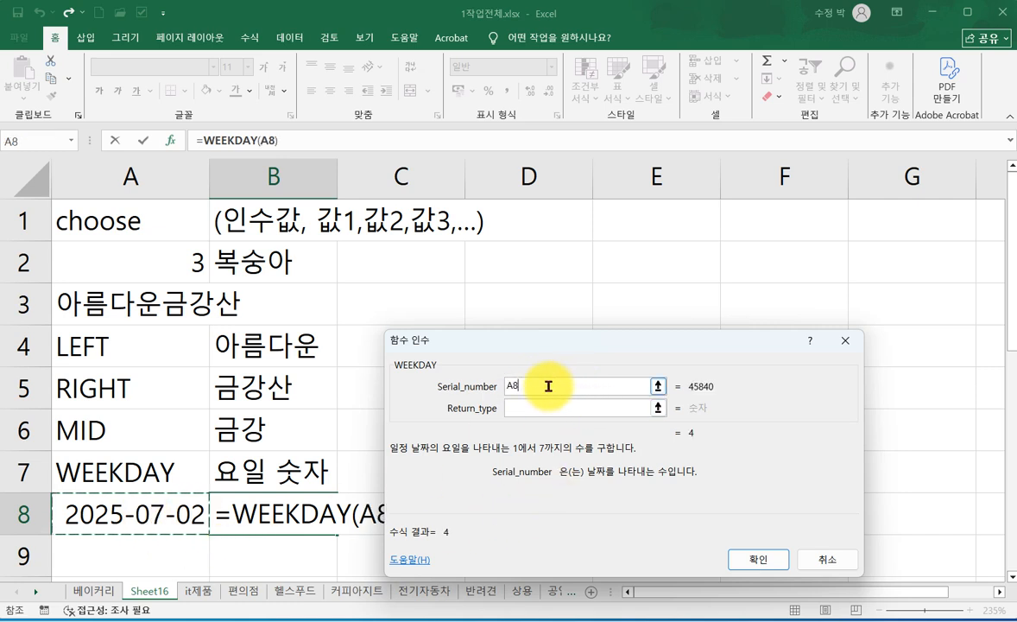
left_click(521, 407)
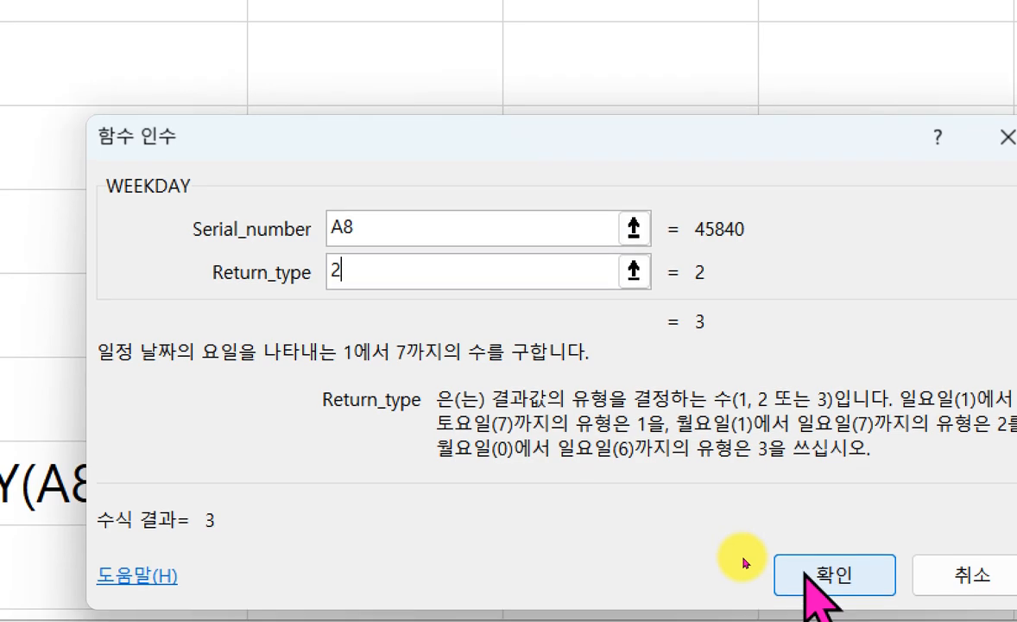
left_click(809, 575)
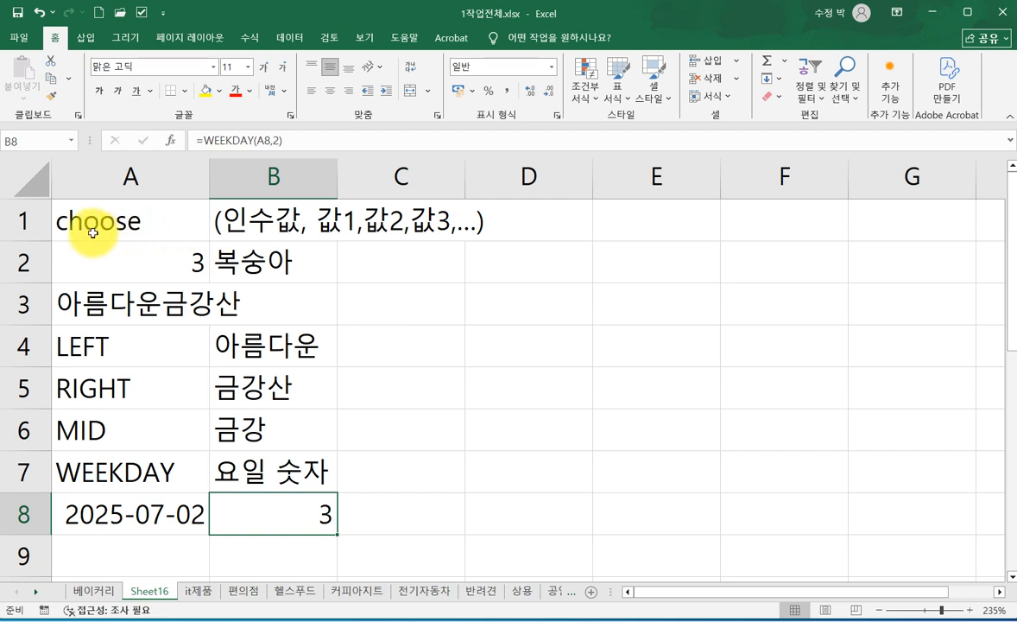
mouse_move(289, 510)
left_mouse_down()
mouse_move(298, 527)
mouse_move(364, 318)
mouse_move(251, 220)
mouse_move(223, 262)
left_mouse_up()
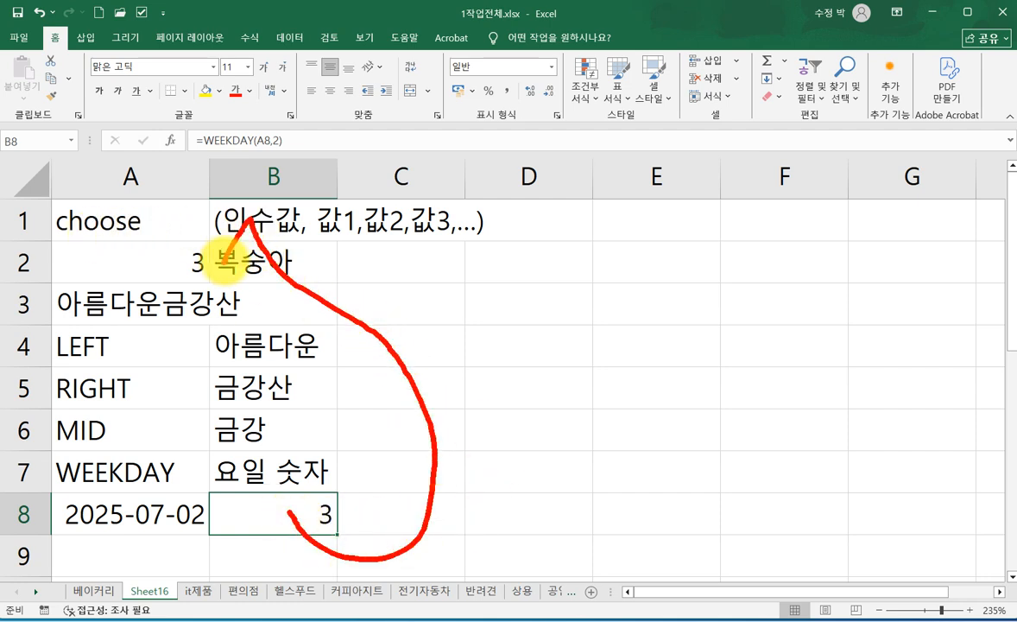
mouse_move(251, 219)
left_mouse_down()
mouse_move(284, 236)
mouse_move(353, 219)
left_mouse_up()
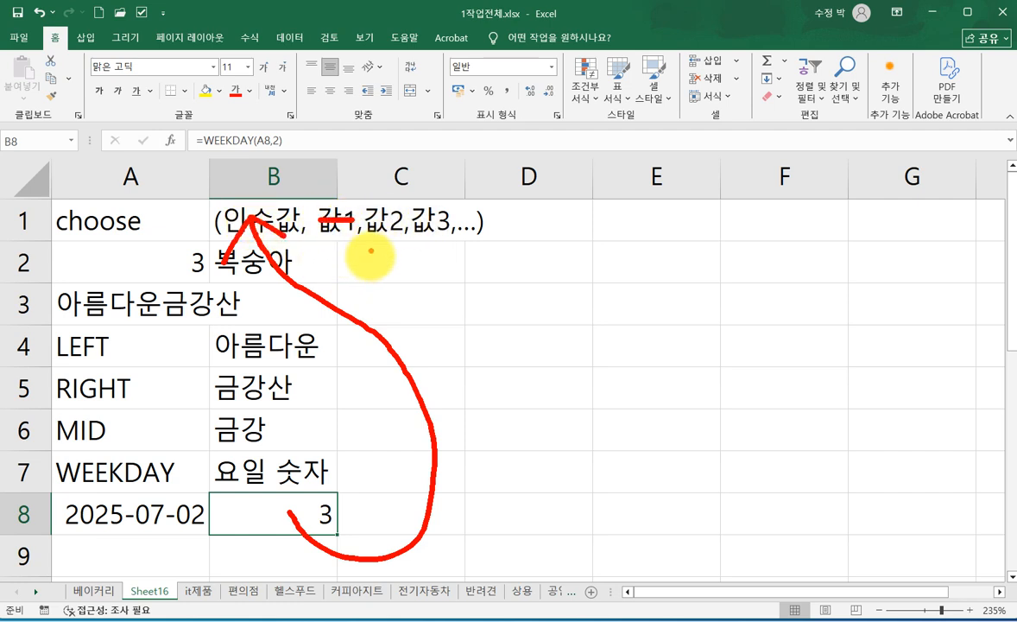
left_click_drag(288, 500, 289, 529)
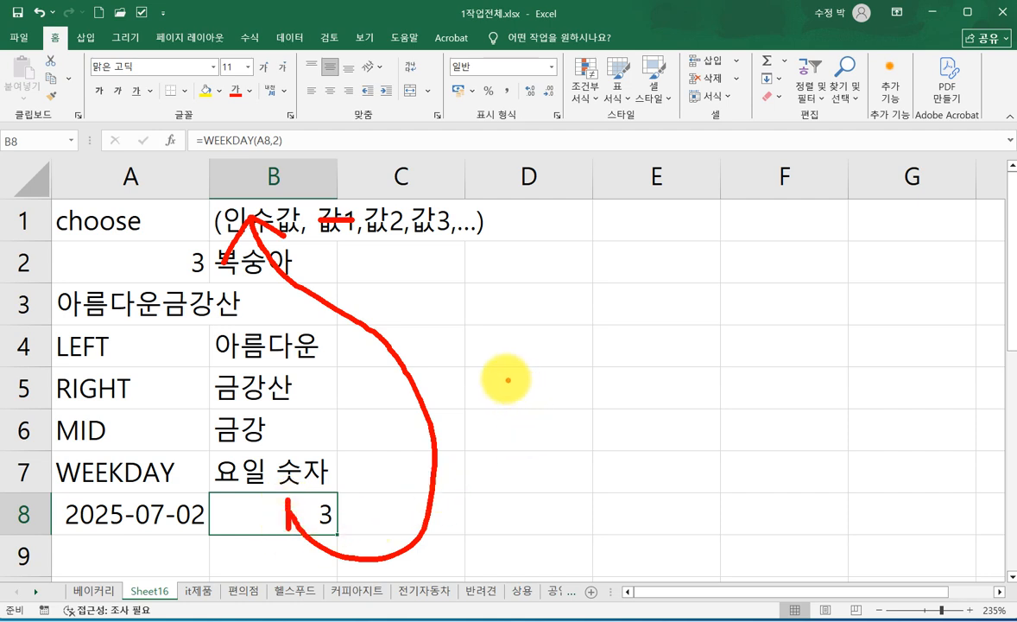
left_click_drag(489, 373, 485, 414)
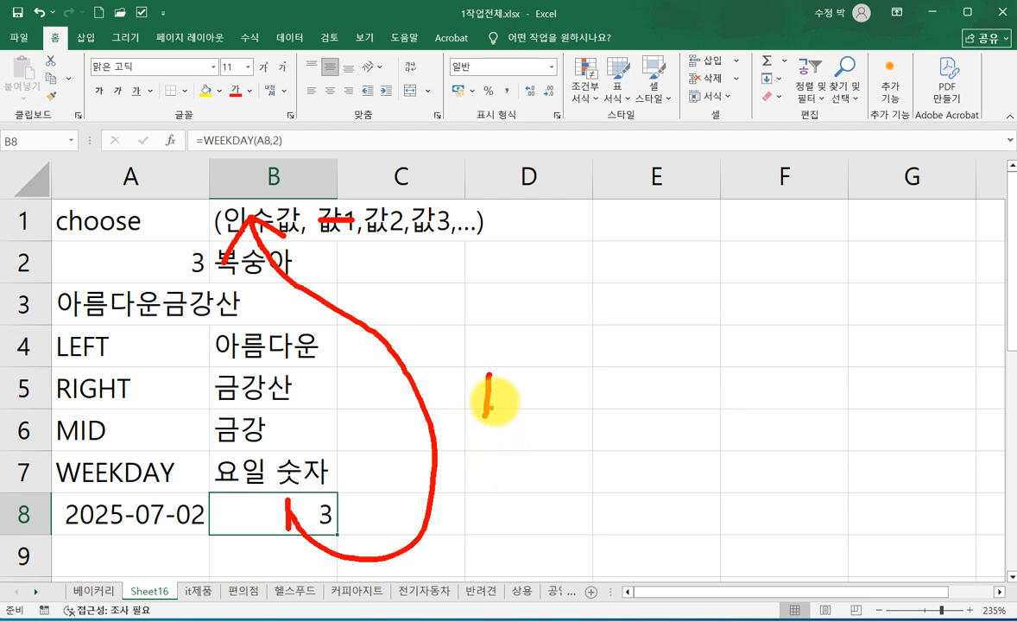
mouse_move(518, 375)
left_mouse_down()
mouse_move(536, 388)
mouse_move(537, 414)
mouse_move(597, 376)
left_mouse_up()
left_click_drag(583, 401, 597, 393)
mouse_move(613, 379)
left_mouse_down()
mouse_move(614, 421)
mouse_move(627, 407)
left_mouse_up()
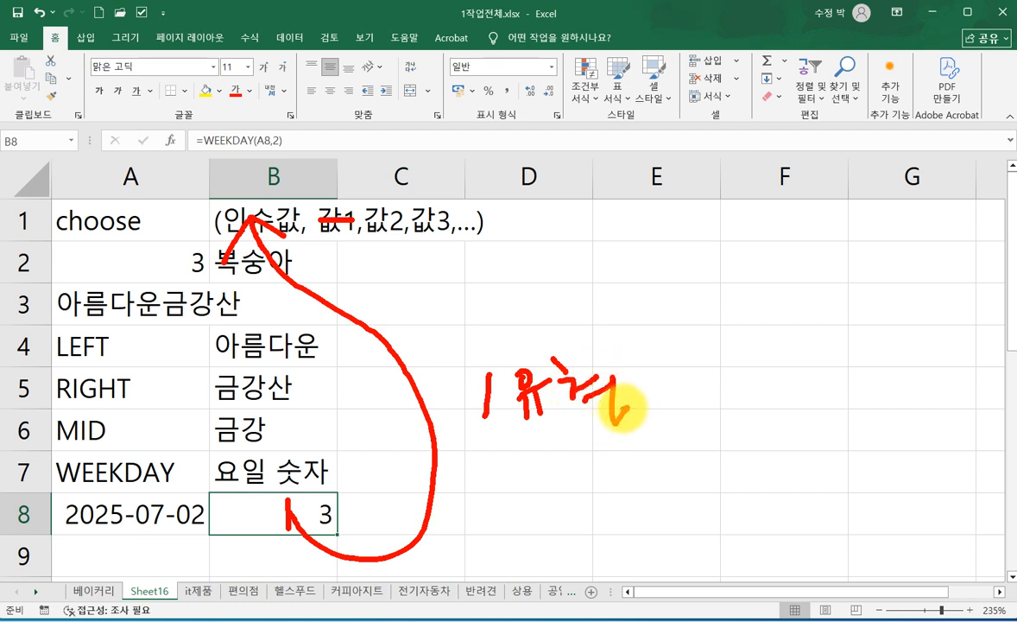
mouse_move(678, 366)
left_mouse_down()
mouse_move(736, 345)
mouse_move(708, 397)
mouse_move(718, 414)
mouse_move(778, 352)
mouse_move(792, 403)
mouse_move(844, 345)
mouse_move(849, 397)
mouse_move(890, 414)
left_mouse_up()
left_click_drag(943, 345, 941, 414)
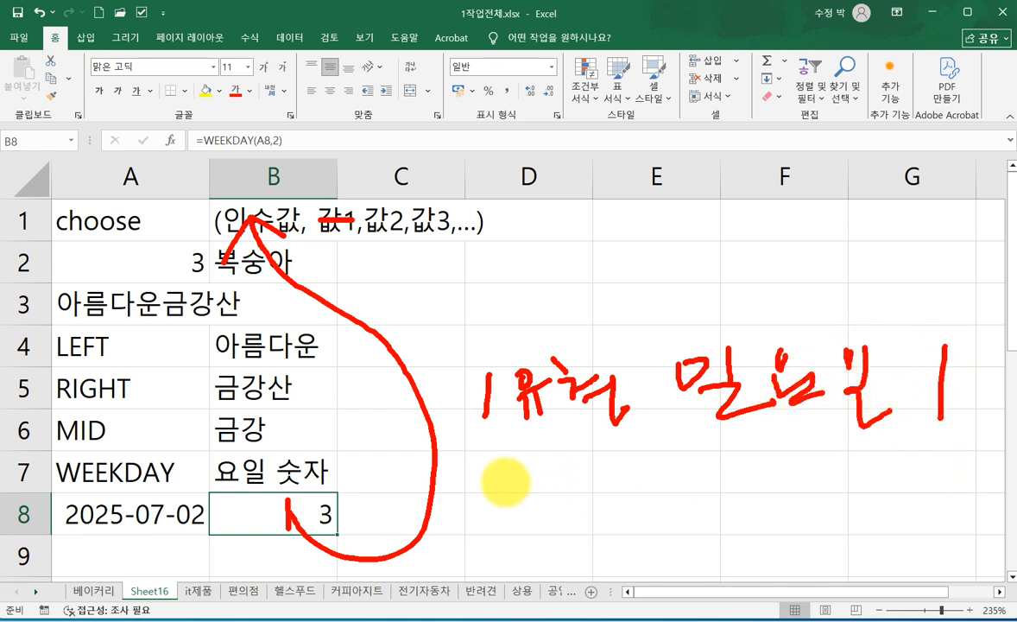
mouse_move(471, 460)
left_mouse_down()
mouse_move(482, 483)
mouse_move(531, 475)
left_mouse_up()
mouse_move(540, 442)
left_mouse_down()
mouse_move(540, 476)
mouse_move(554, 486)
mouse_move(587, 473)
mouse_move(597, 499)
mouse_move(636, 477)
mouse_move(663, 480)
mouse_move(665, 505)
left_mouse_up()
mouse_move(721, 437)
left_mouse_down()
mouse_move(756, 443)
mouse_move(717, 488)
mouse_move(749, 511)
mouse_move(820, 483)
mouse_move(820, 460)
mouse_move(807, 481)
mouse_move(827, 494)
mouse_move(872, 456)
mouse_move(885, 457)
mouse_move(868, 518)
mouse_move(915, 509)
left_mouse_up()
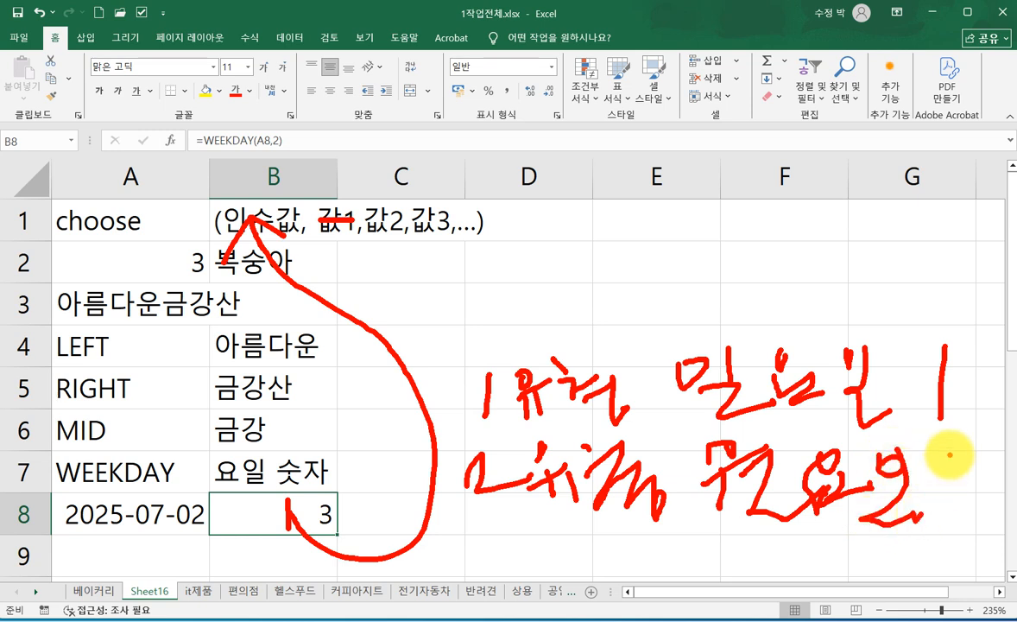
left_click_drag(950, 455, 956, 508)
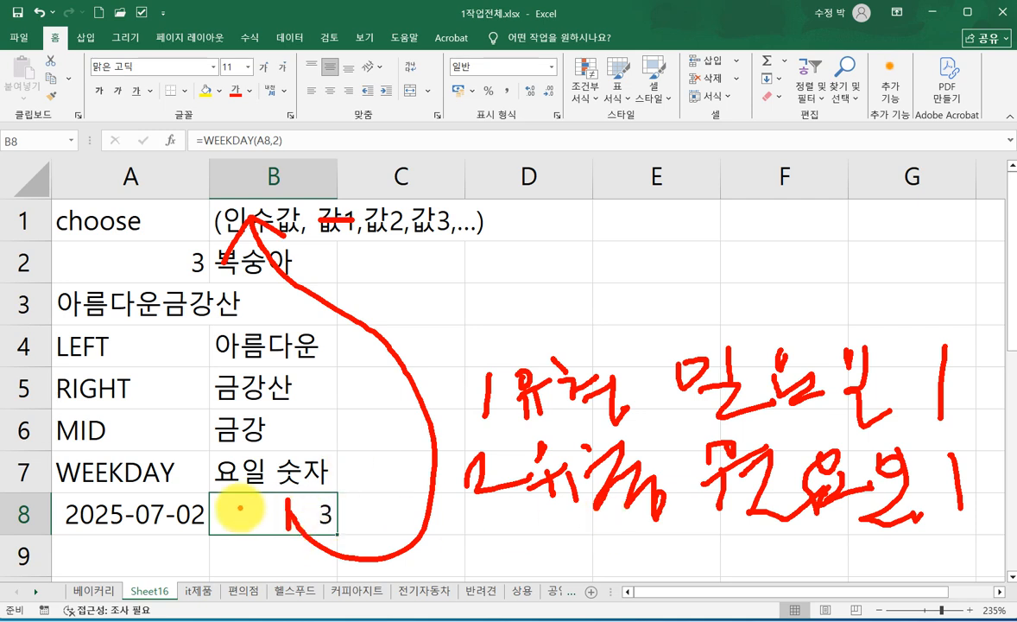
mouse_move(207, 491)
left_mouse_down()
mouse_move(217, 529)
mouse_move(350, 535)
left_mouse_up()
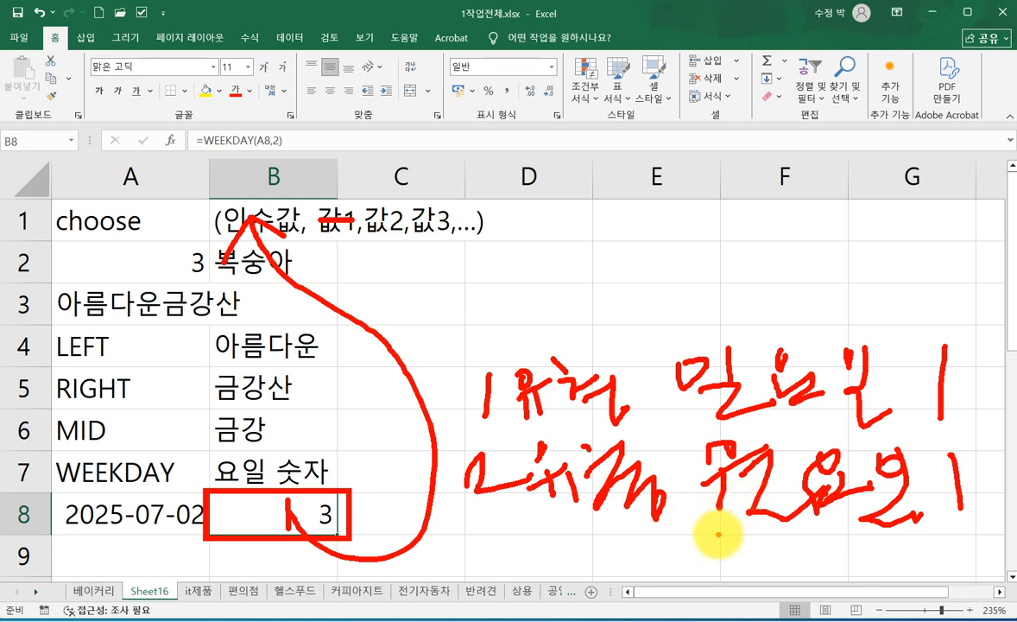
left_click_drag(719, 530, 866, 536)
left_click_drag(949, 525, 982, 525)
left_click_drag(474, 522, 606, 525)
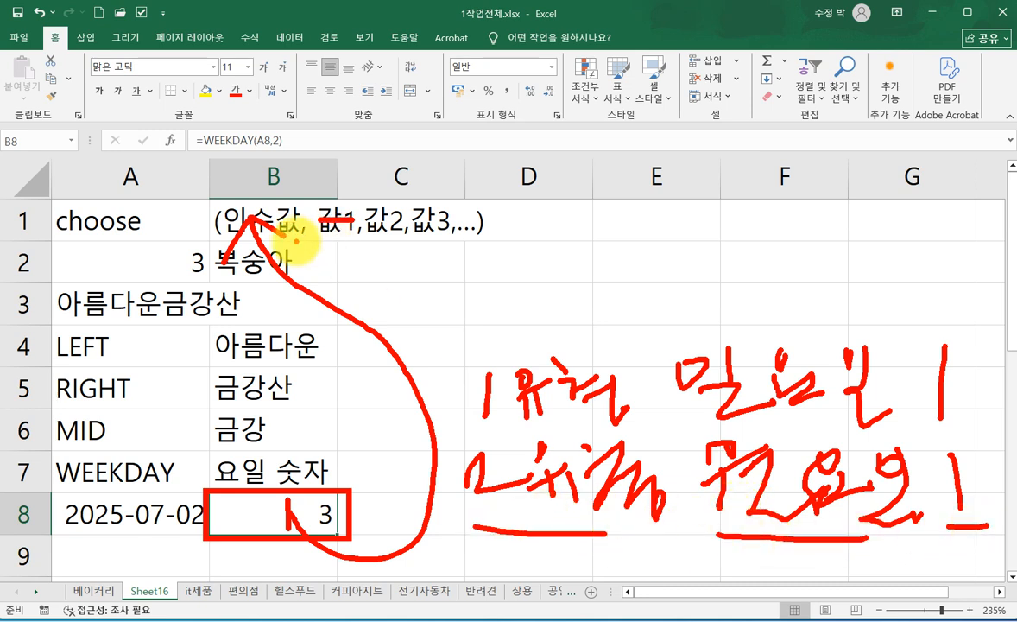
mouse_move(225, 198)
left_mouse_down()
mouse_move(221, 227)
mouse_move(292, 244)
left_mouse_up()
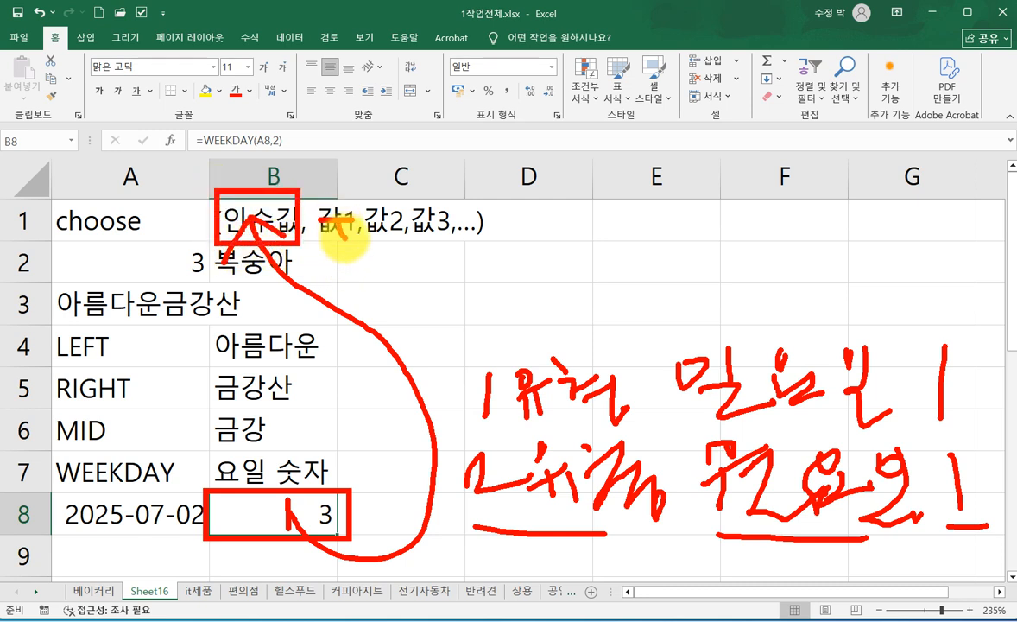
mouse_move(380, 214)
left_mouse_down()
mouse_move(391, 237)
mouse_move(505, 241)
left_mouse_up()
left_click_drag(551, 222, 583, 234)
left_click_drag(679, 241, 689, 252)
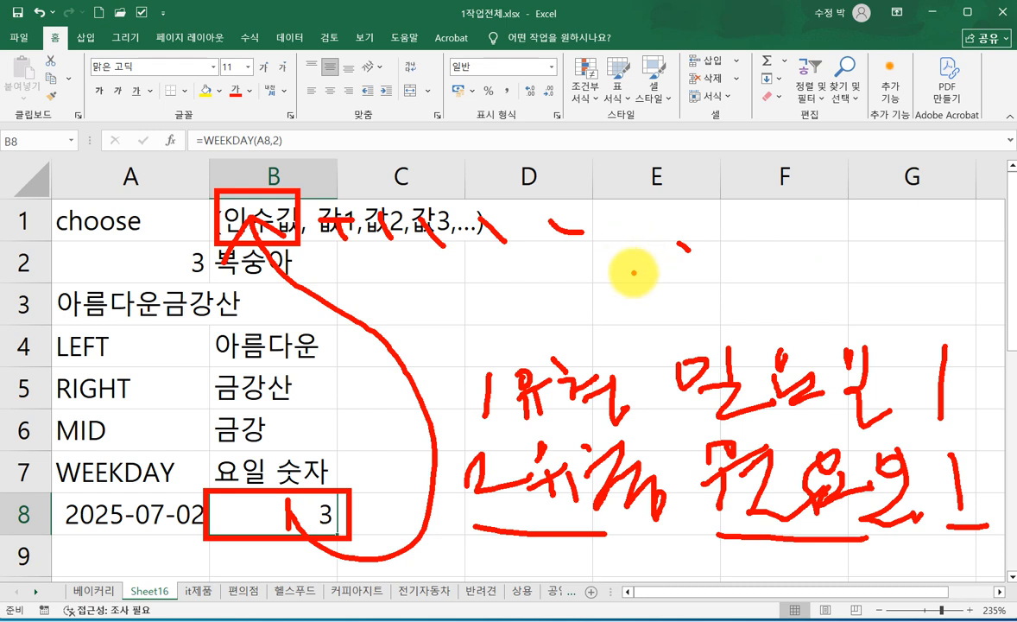
key("Escape")
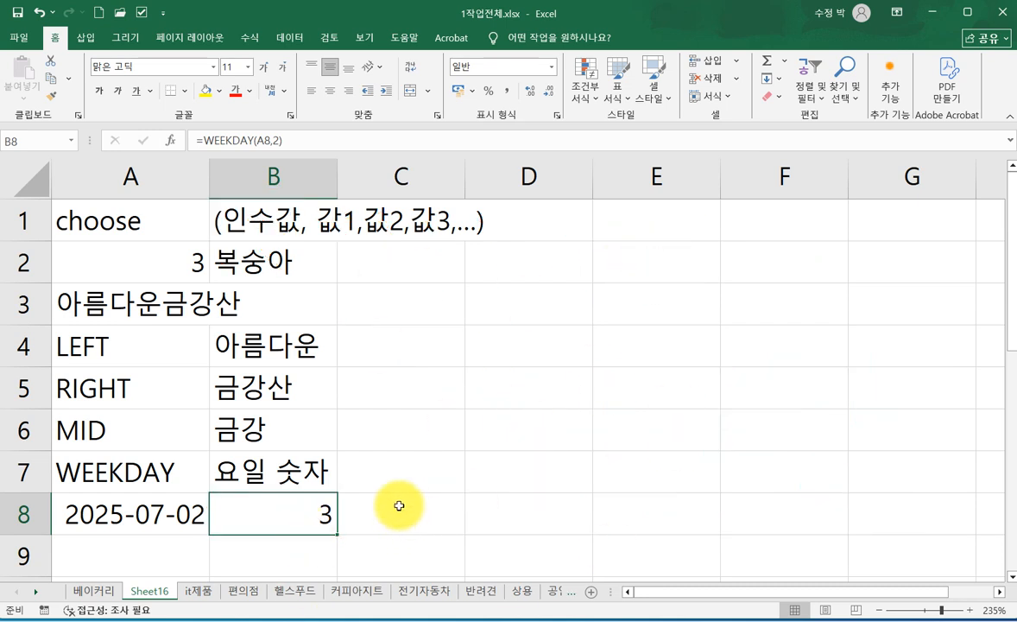
- Start a CHOOSE formula in cell D6 using its function arguments, with B8 as Index_num
left_click(515, 423)
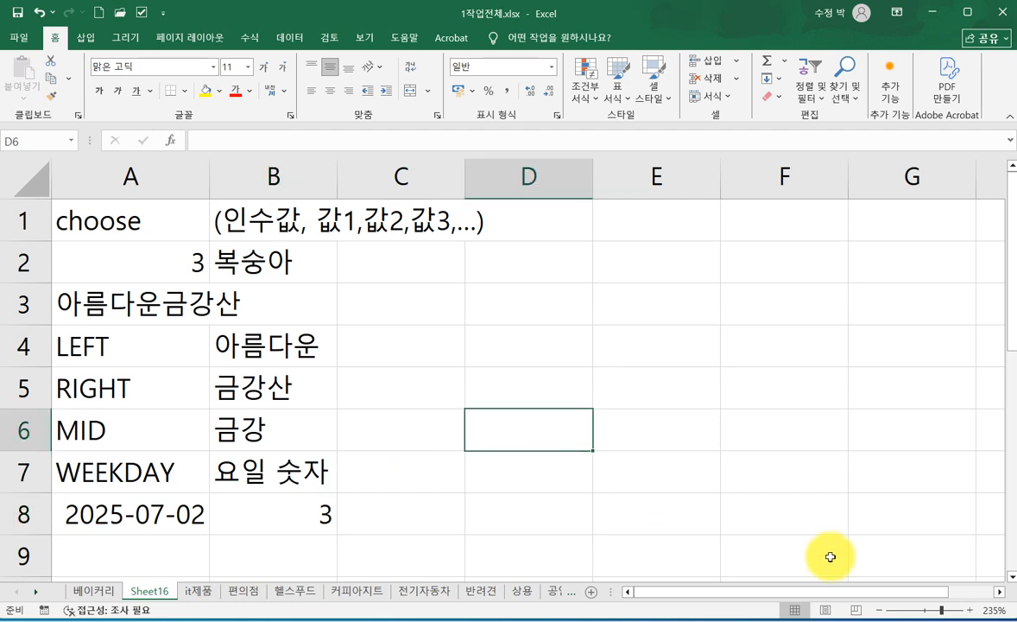
type("=")
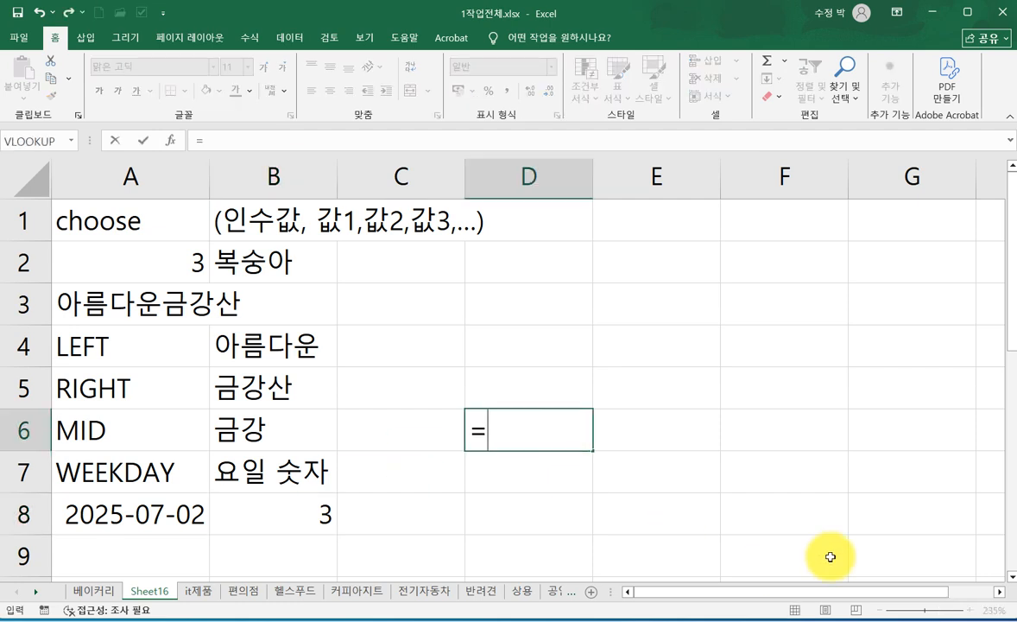
type("CH")
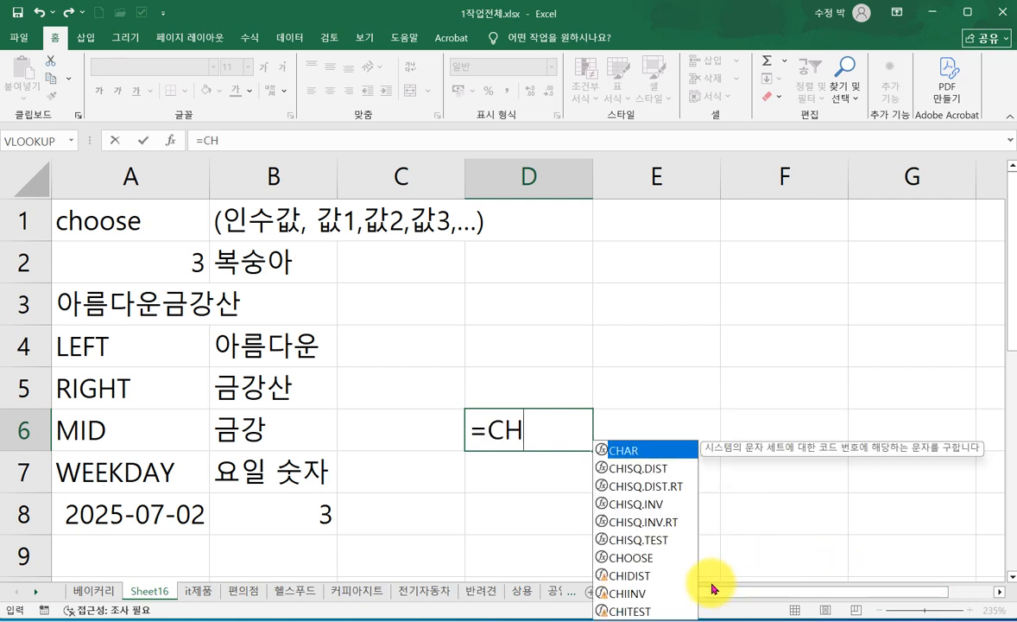
double_click(639, 557)
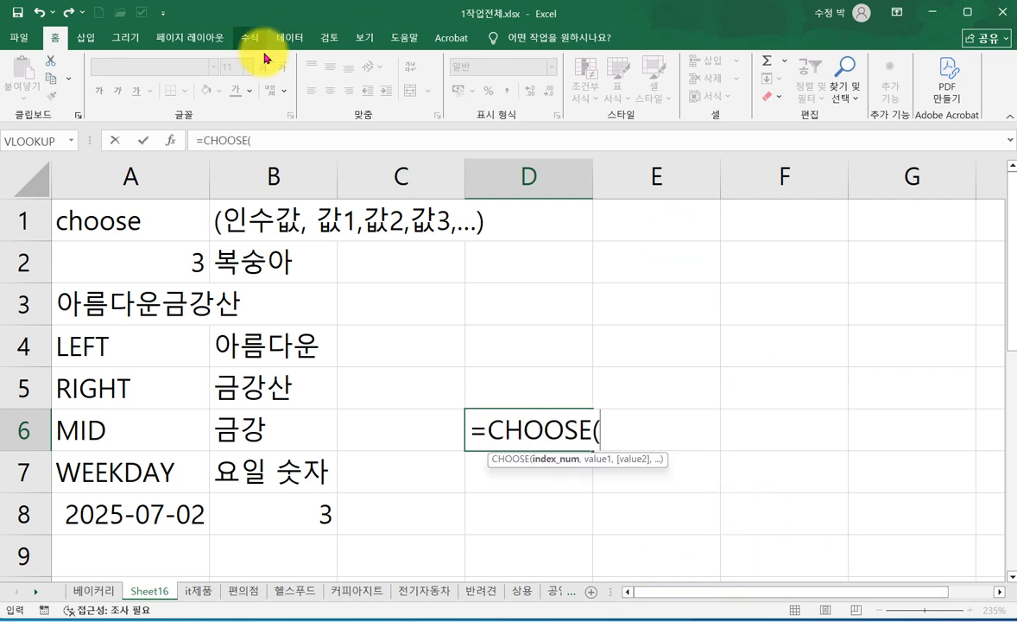
left_click(170, 143)
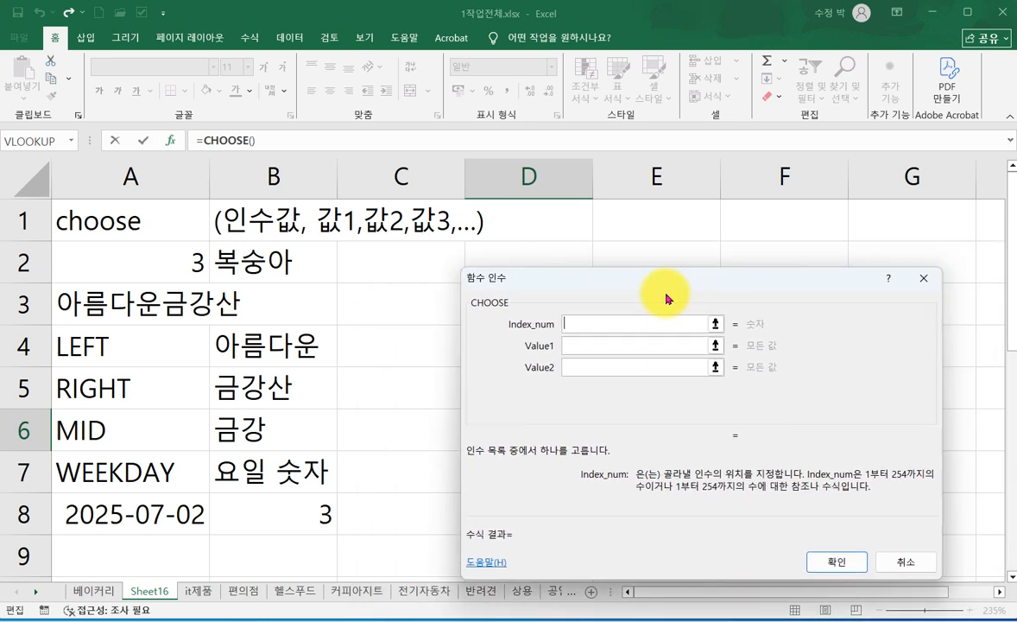
left_click(533, 304)
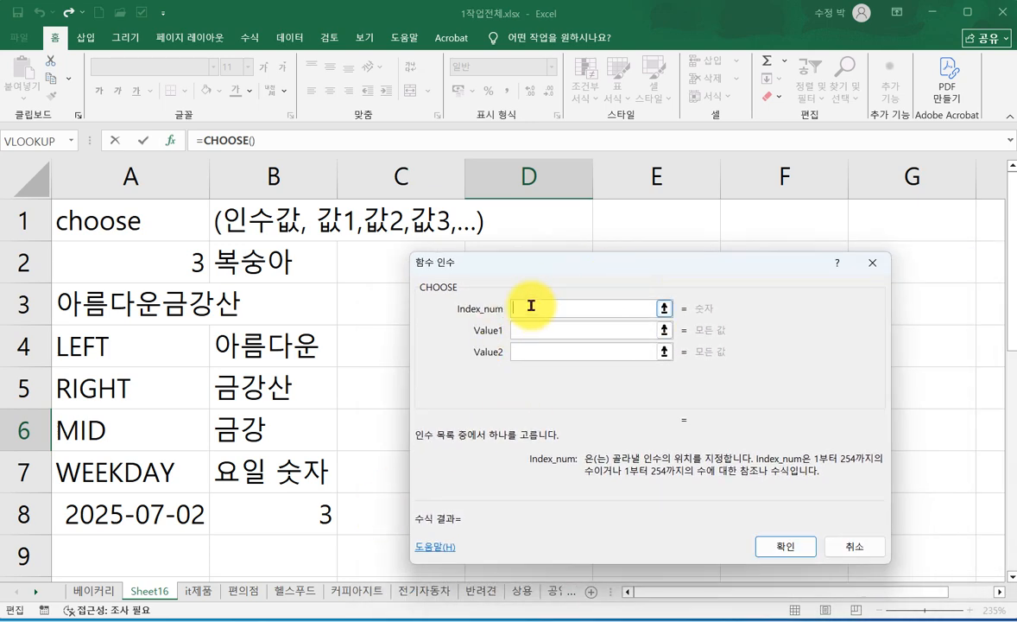
left_click(279, 518)
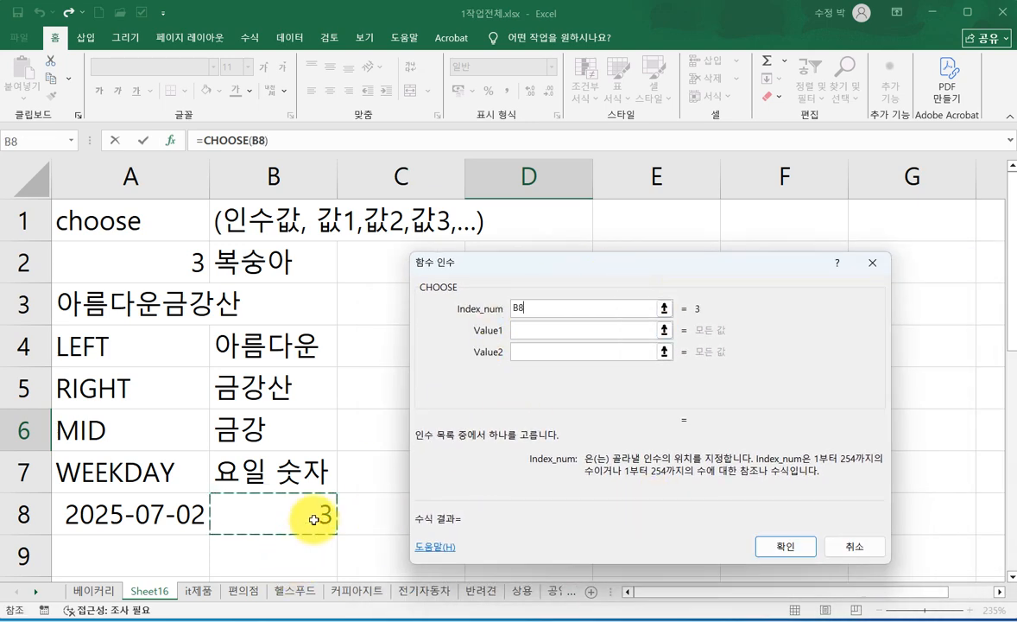
- Enter 월요일, 화요일, 수요일, 목요일, 금요일, 토요일 and 일요일 as Value1 to Value7 and complete the CHOOSE formula
left_click(519, 332)
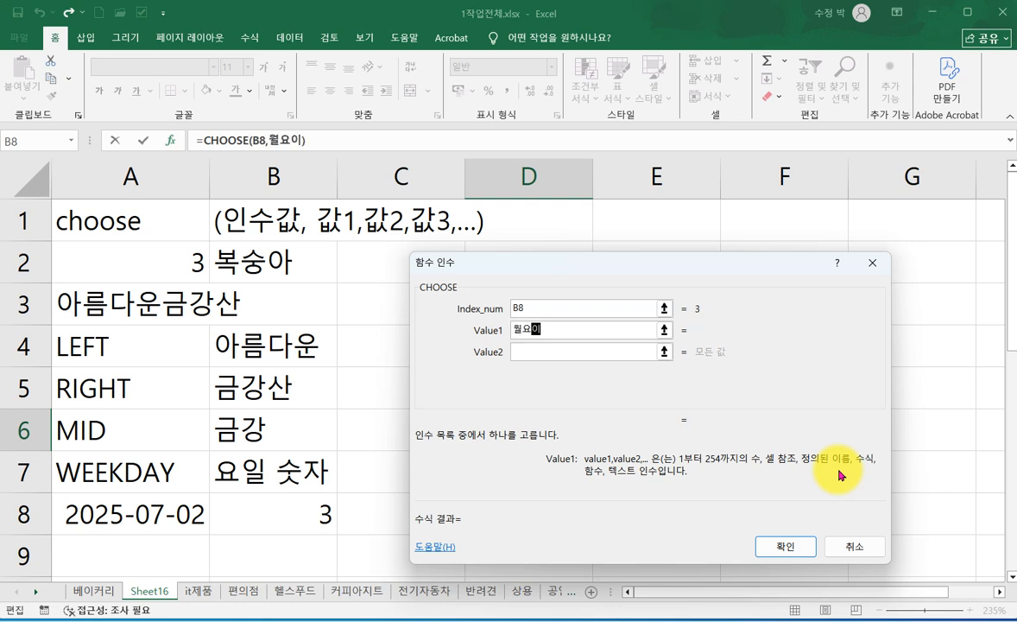
key("Tab")
type("화")
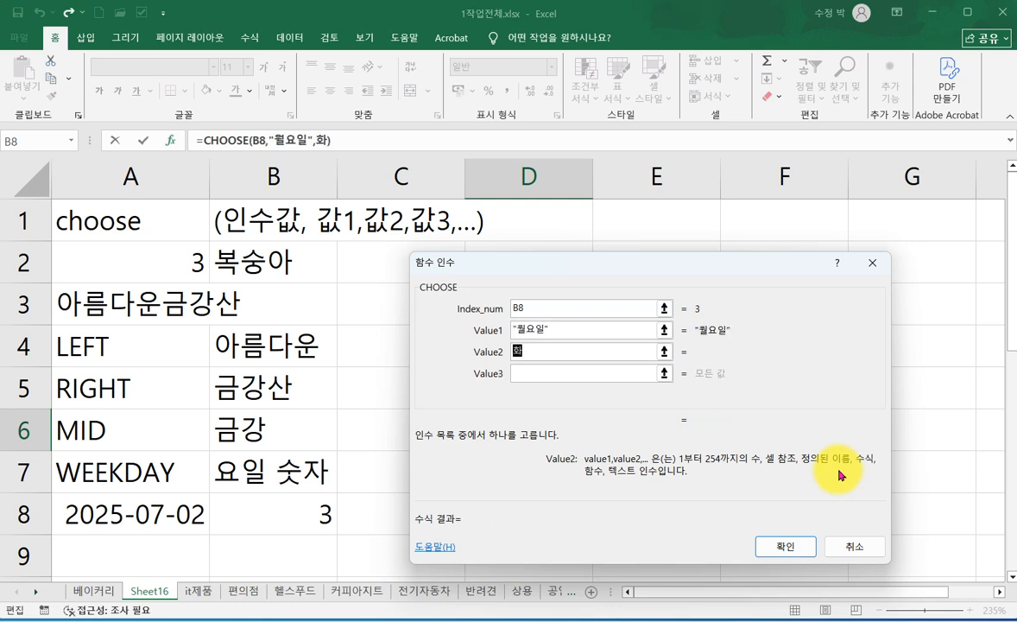
type("요일")
key("Tab")
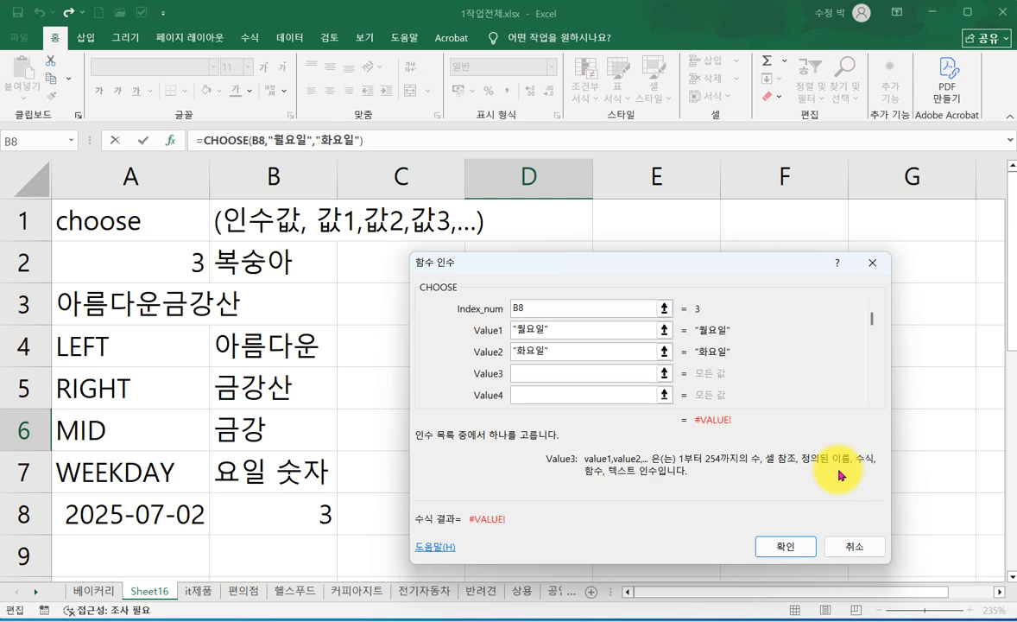
type("수요일")
key("Tab")
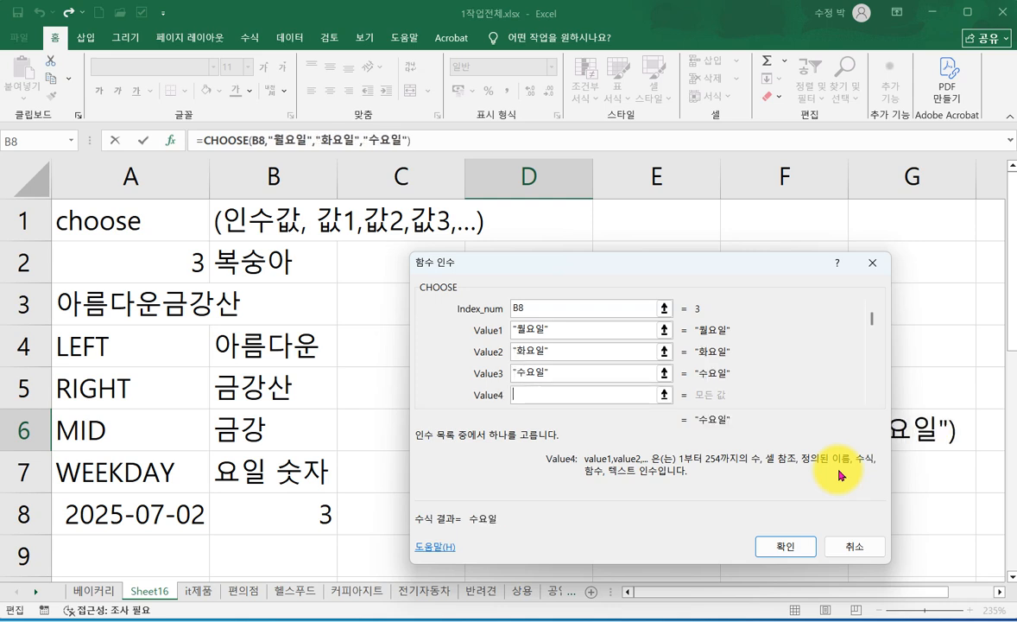
type("목")
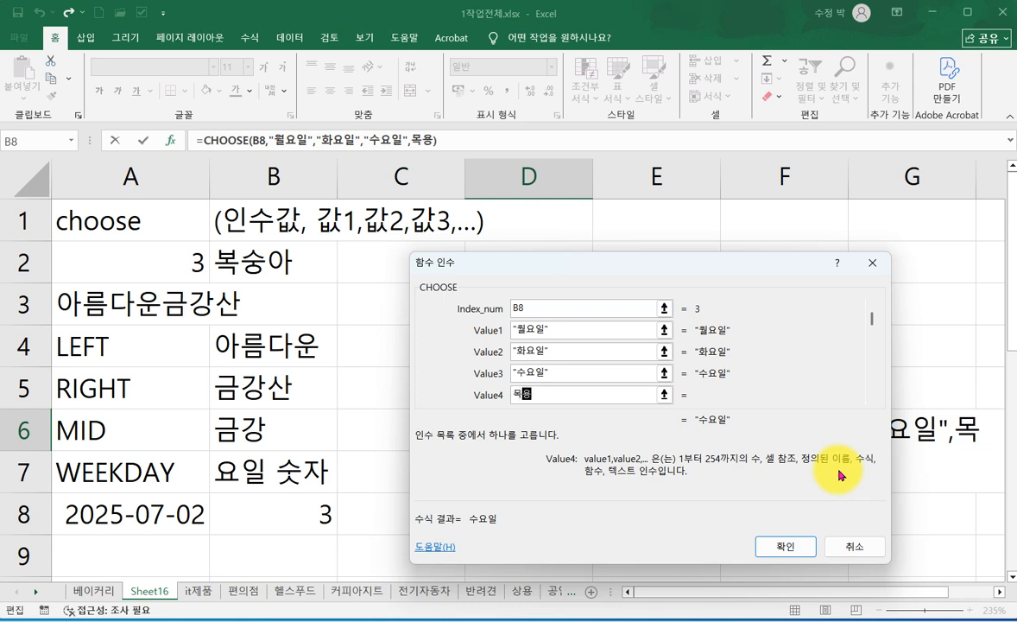
type("요일")
key("Tab")
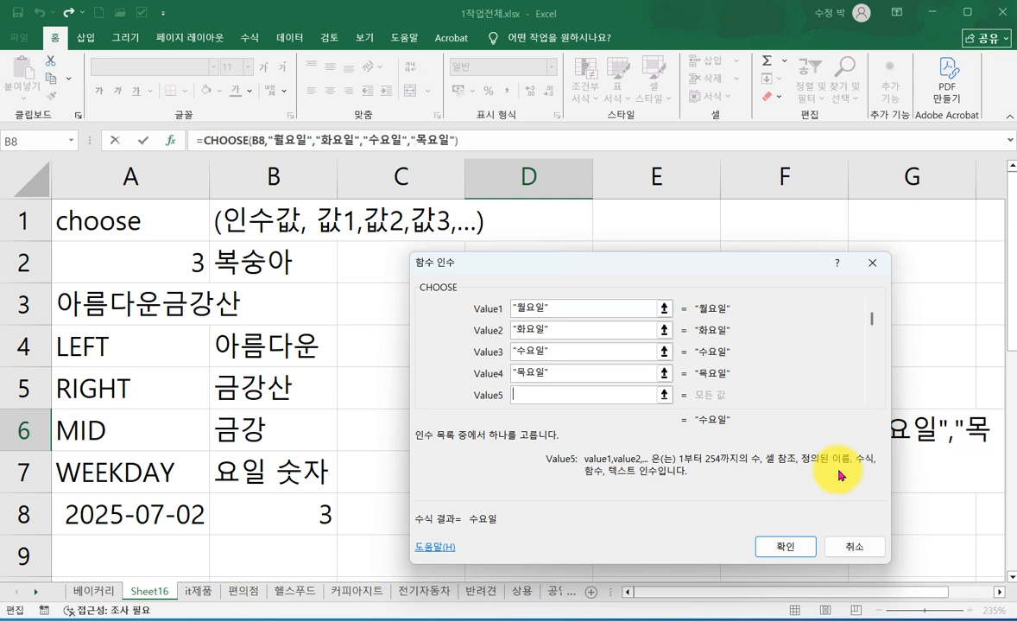
type("ㄱ")
type("요일")
key("Tab")
type("ㅌ")
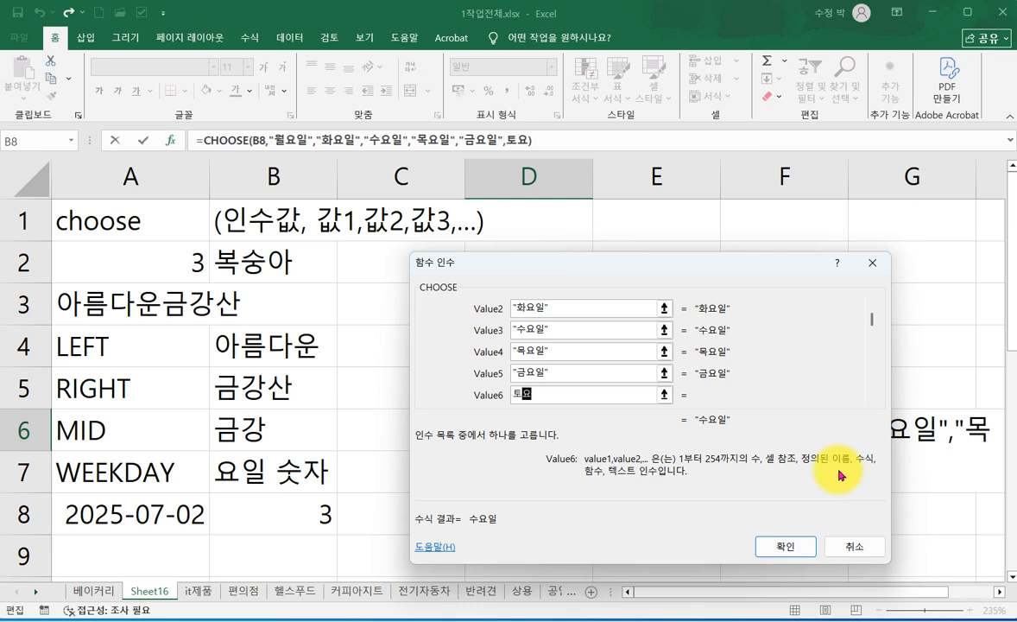
type("요일")
key("Tab")
type("일")
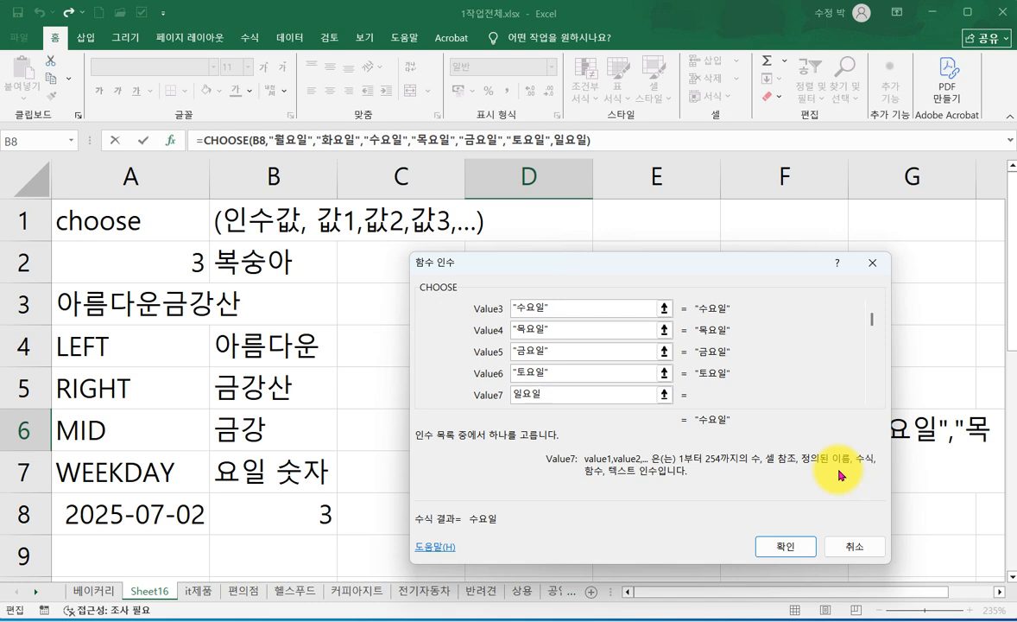
left_click(780, 547)
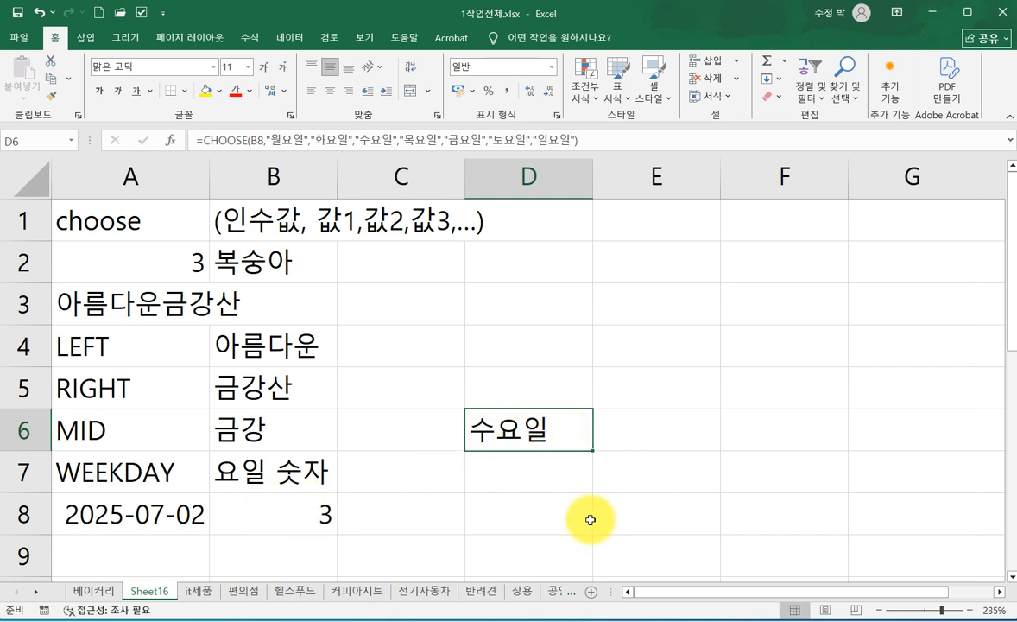
- Change the date in cell A8 to 2025-07-01 and check the CHOOSE formula in D6
left_click(138, 511)
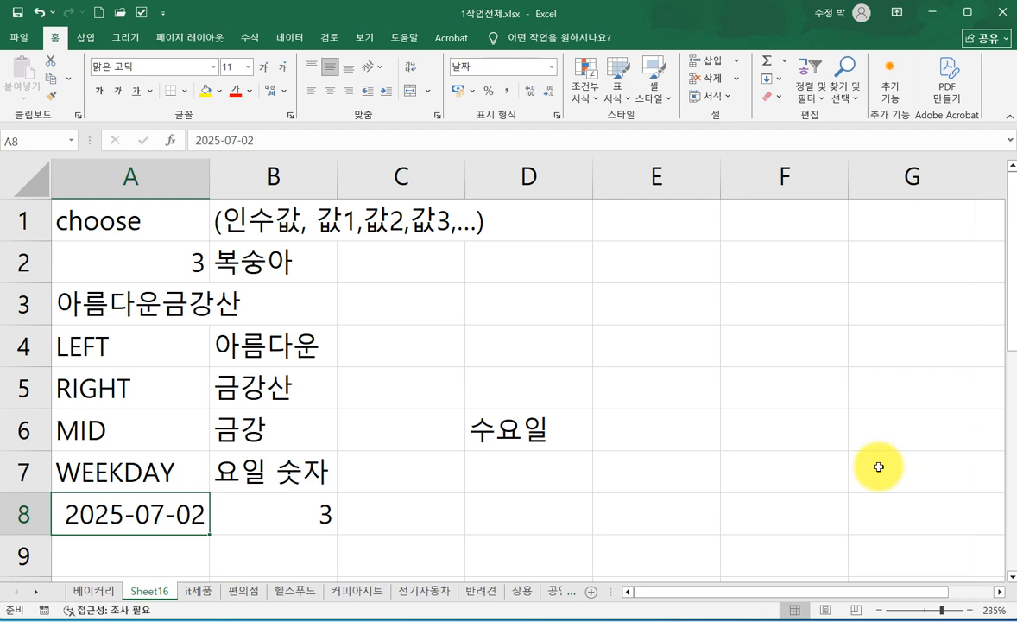
type("7-1")
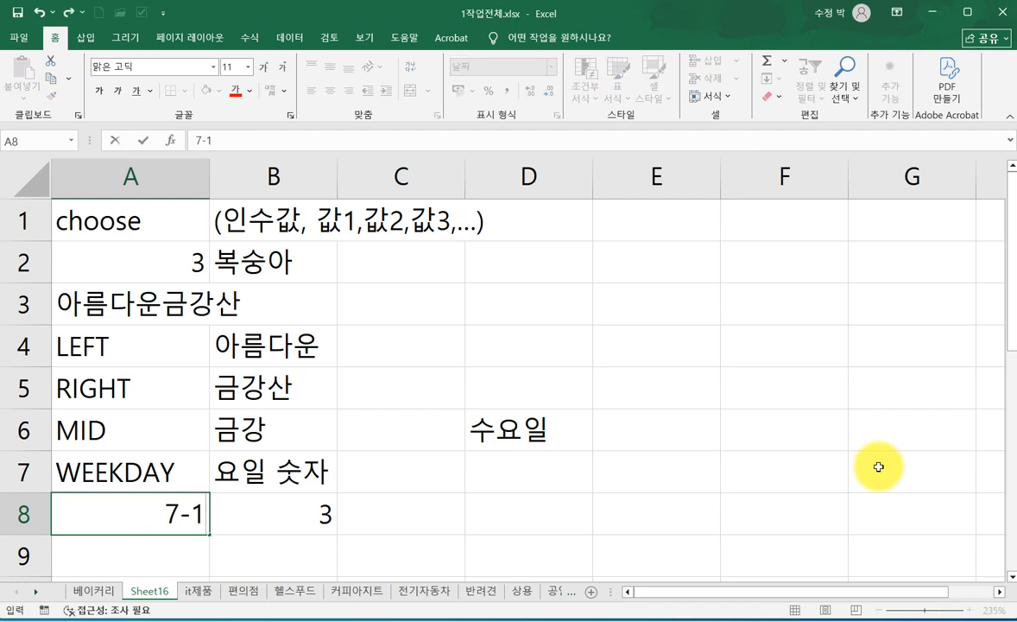
key("Return")
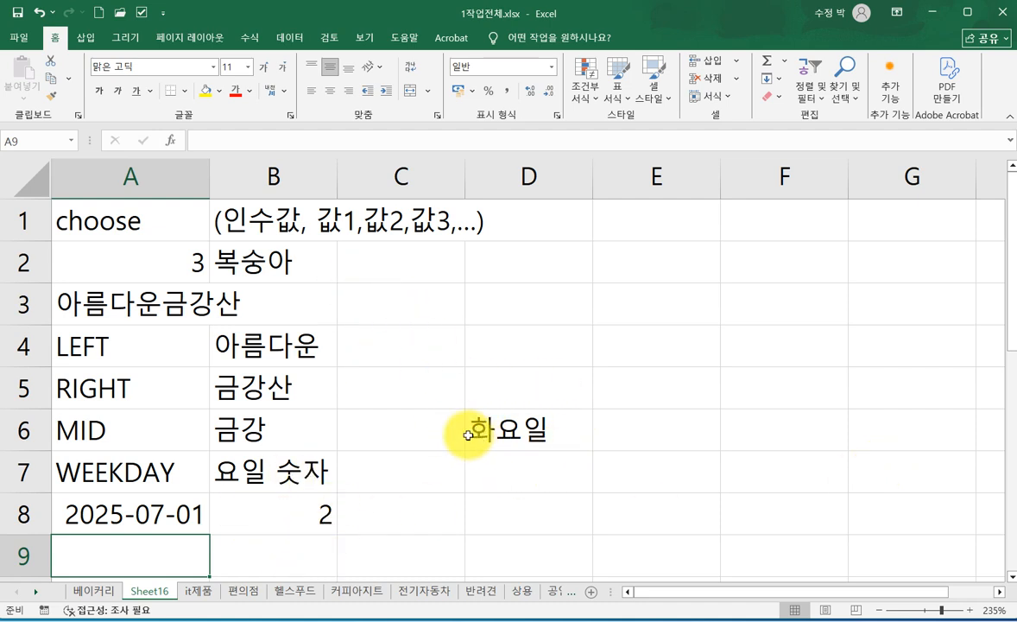
left_click(505, 427)
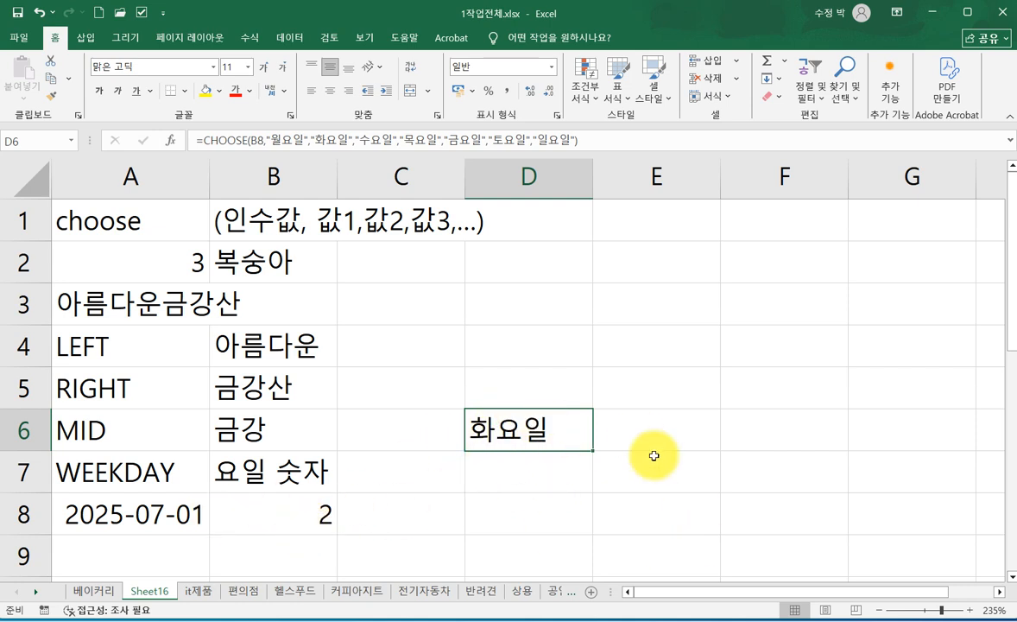
- Start a CHOOSE formula in cell D5 using its function arguments, with 월, 화, 수, 목, 금, 토 and 일 as Value1 to Value7
left_click(524, 386)
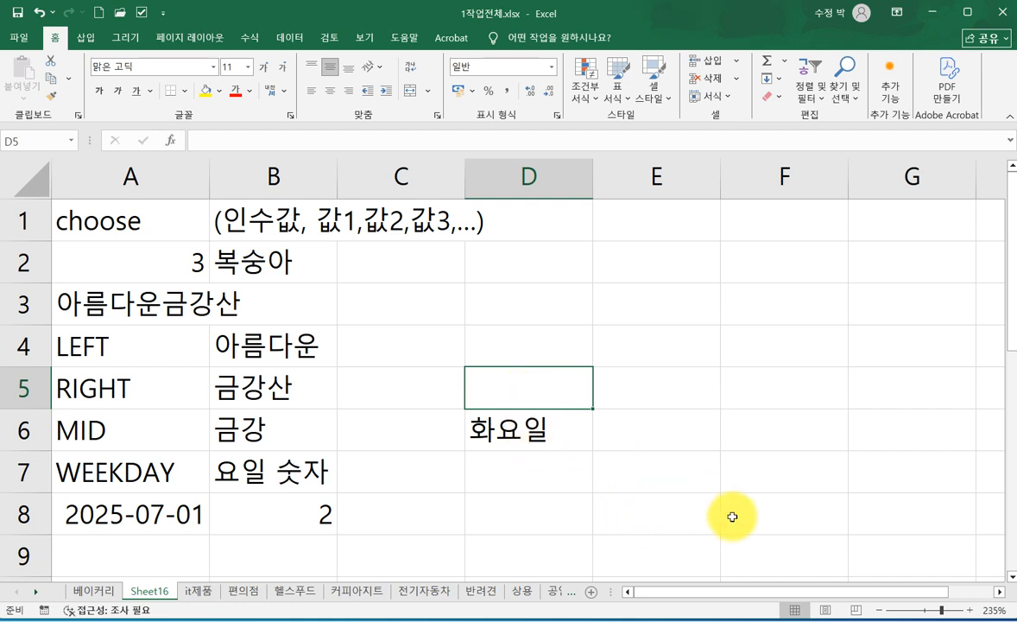
type("=")
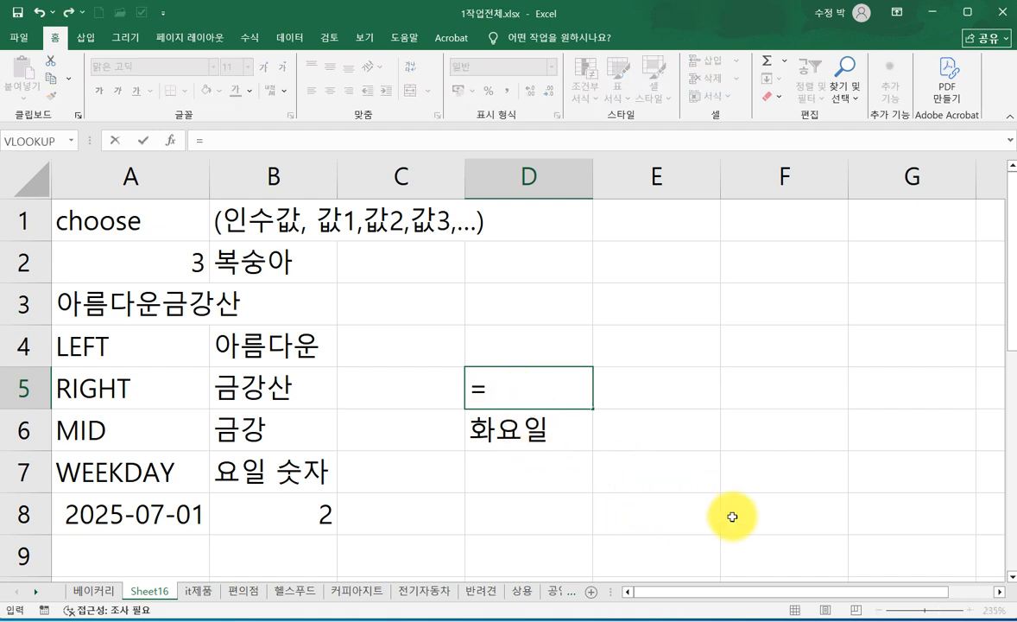
type("CH")
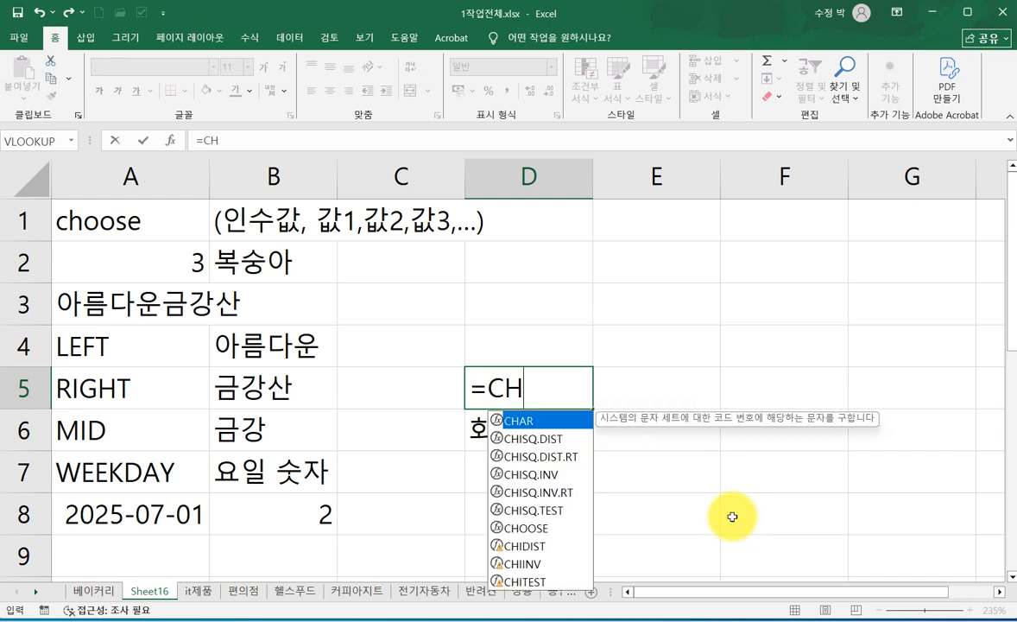
double_click(527, 527)
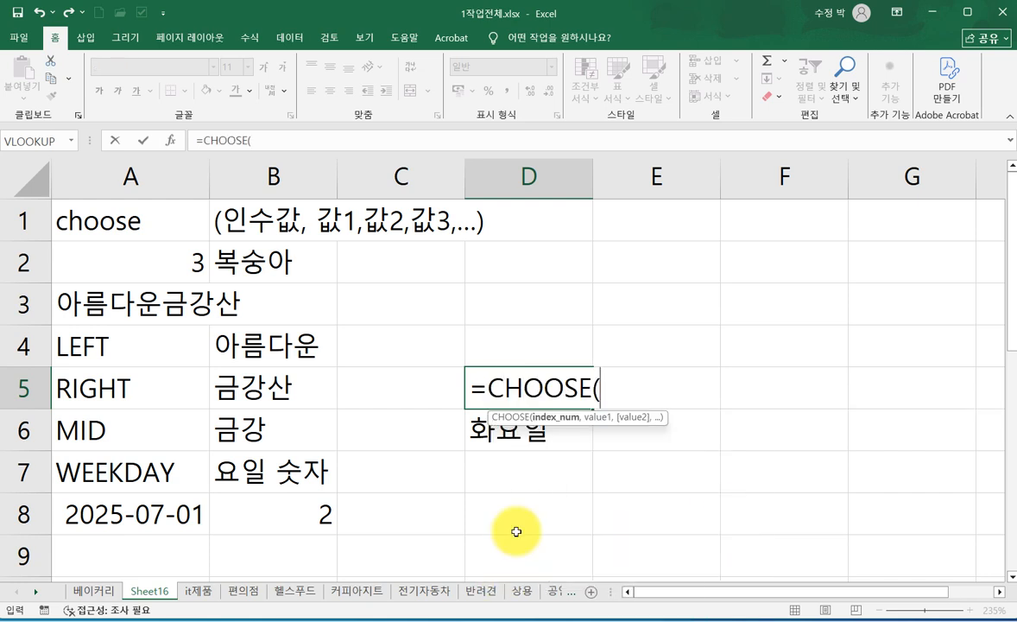
left_click(170, 140)
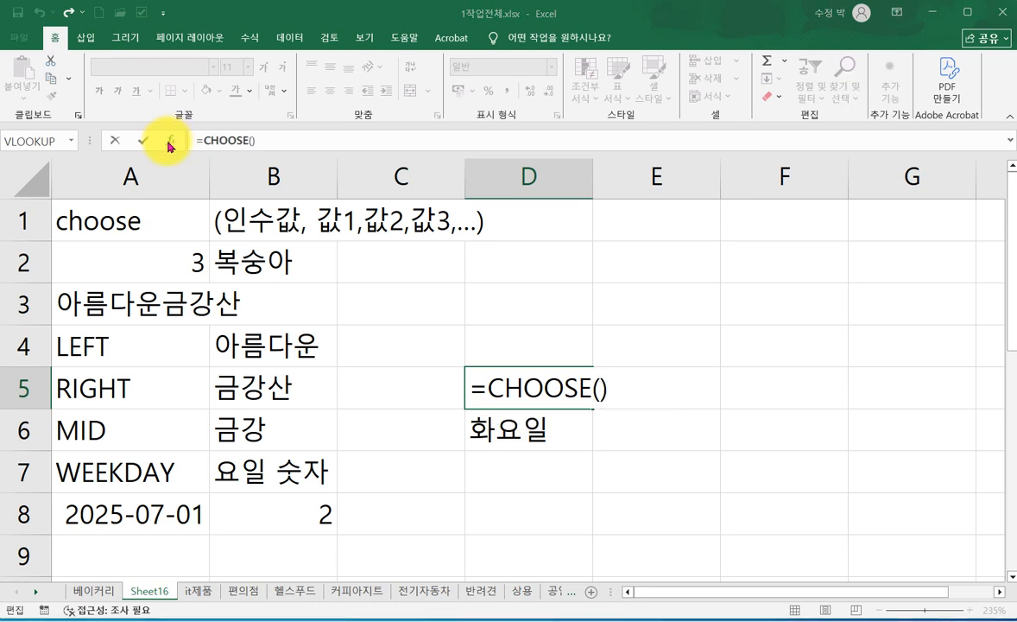
left_click(536, 333)
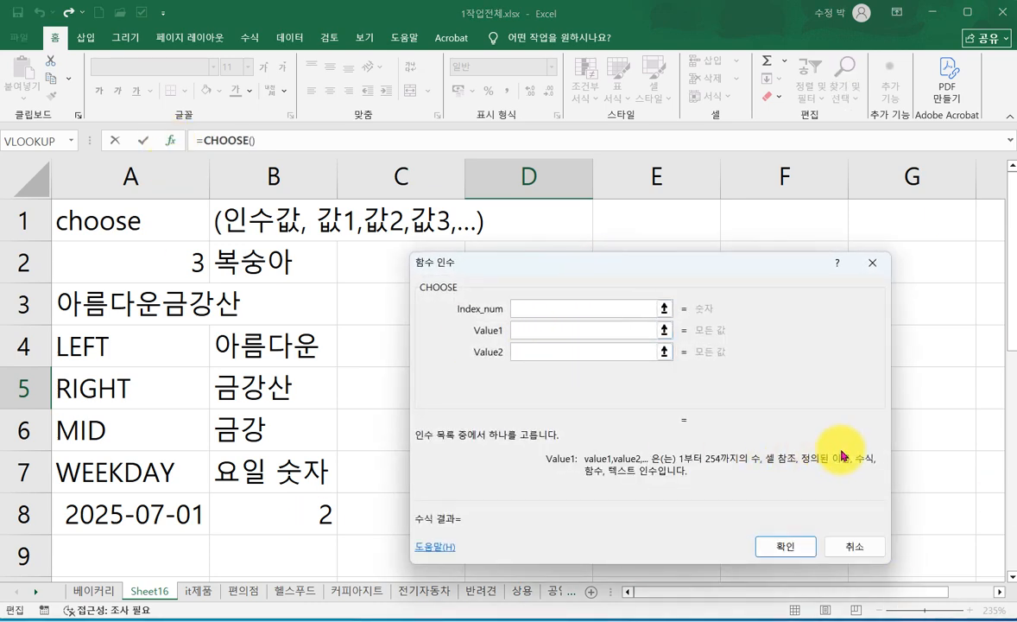
type("DNJ")
type("월")
key("Tab")
type("화")
key("Tab")
type("수")
key("Tab")
type("목")
key("Tab")
type("금")
key("Tab")
type("토")
key("Tab")
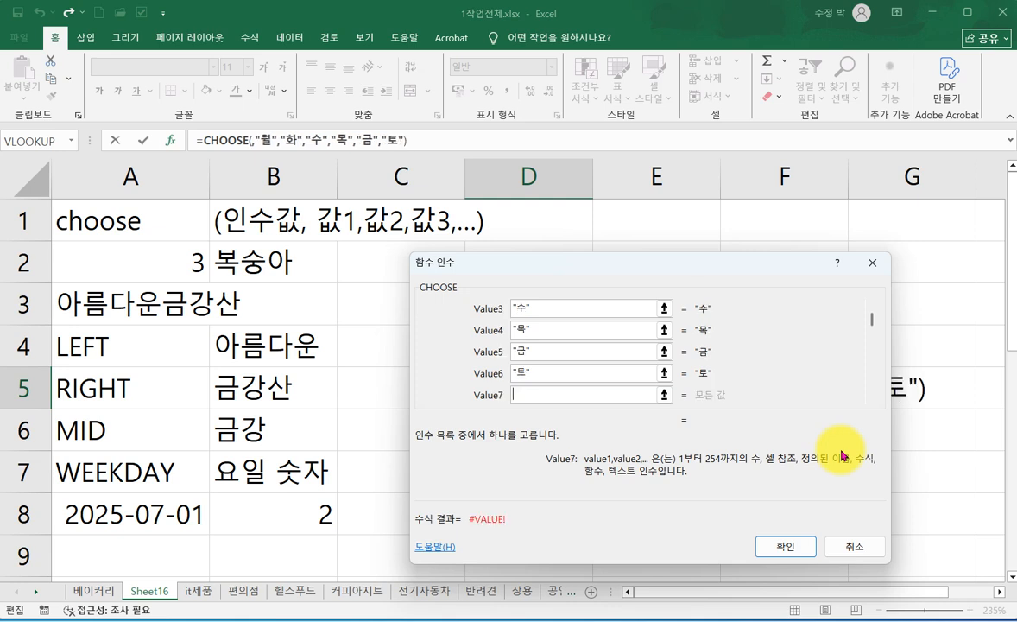
type("일")
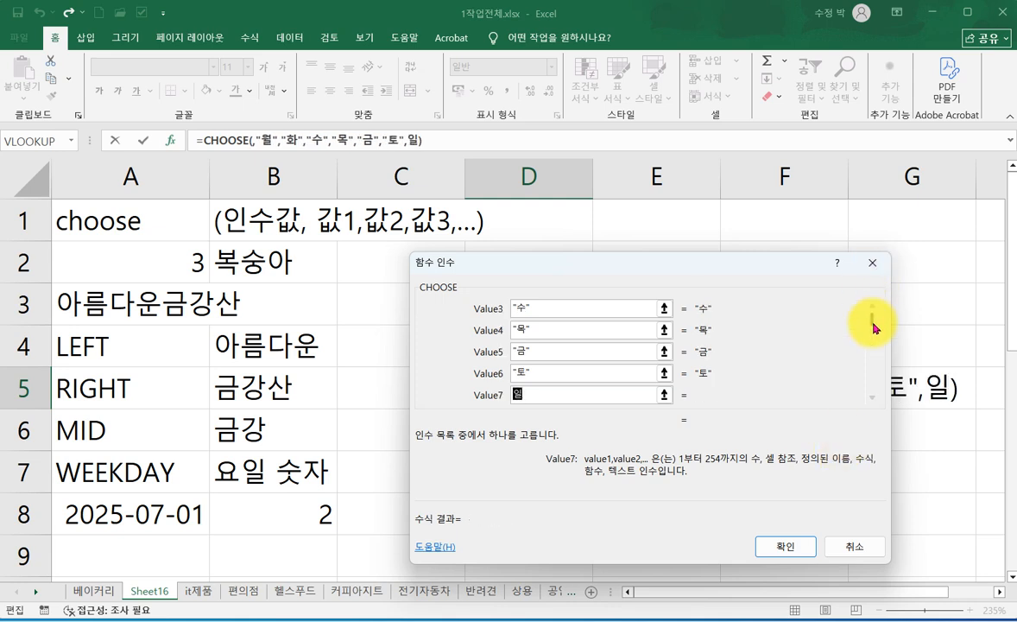
- Enter WEEKDAY() as the Index_num of the CHOOSE formula in D5
scroll(872, 306, "up", 3)
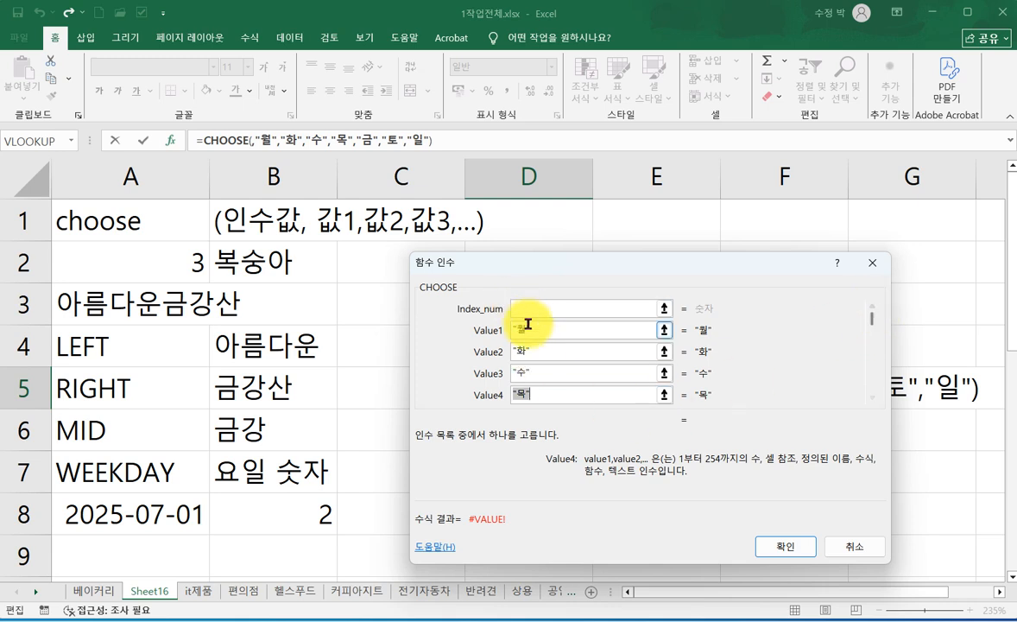
left_click(552, 308)
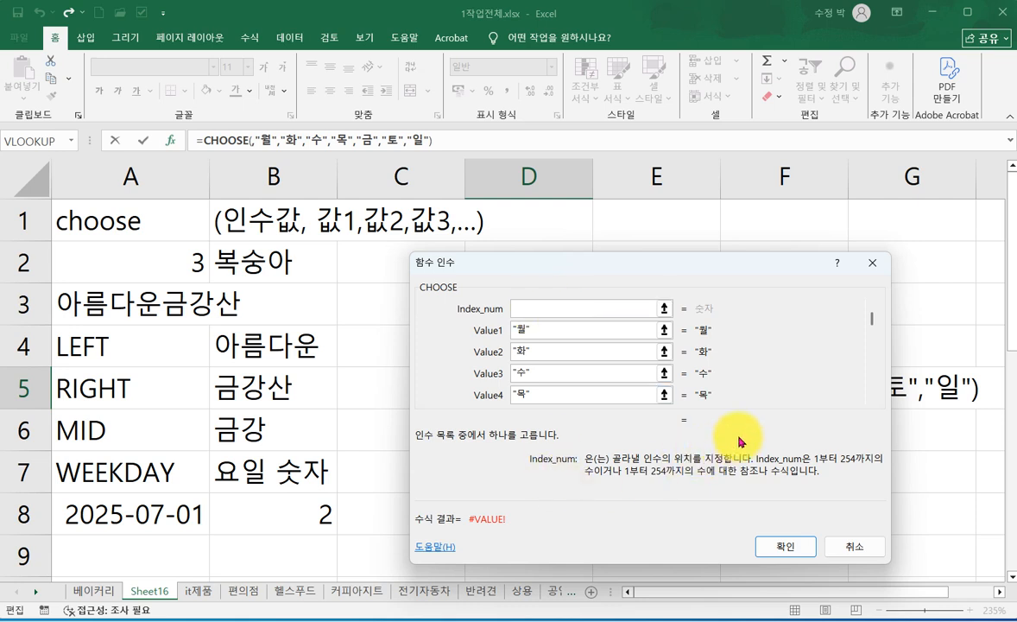
type("WEEKDAY()")
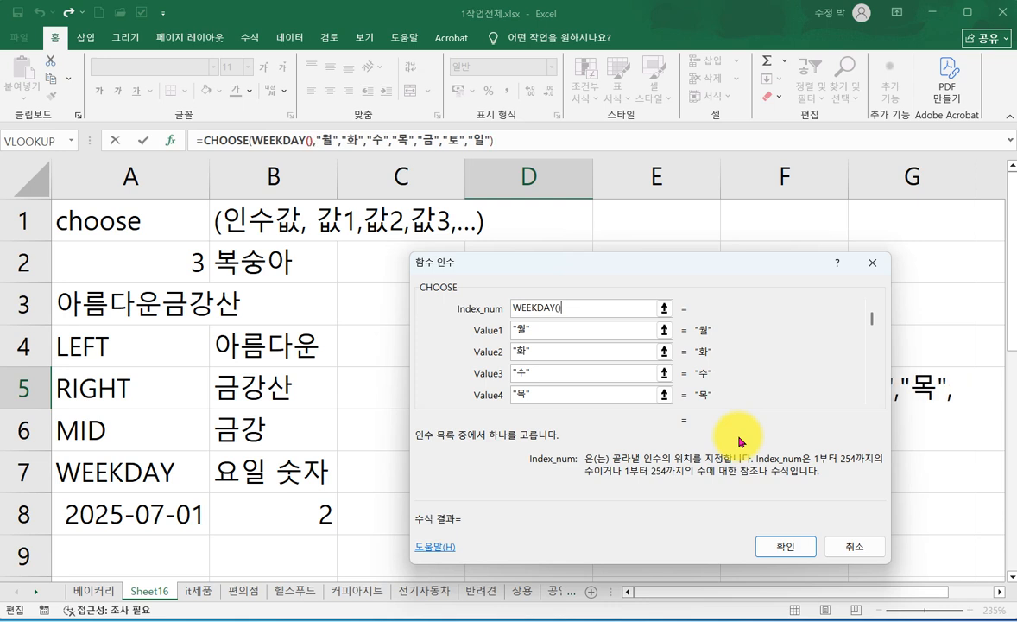
- Set the nested WEEKDAY function's Serial_number to A8 and Return_type to 2, and complete the CHOOSE formula in D5
left_click_drag(663, 268, 528, 284)
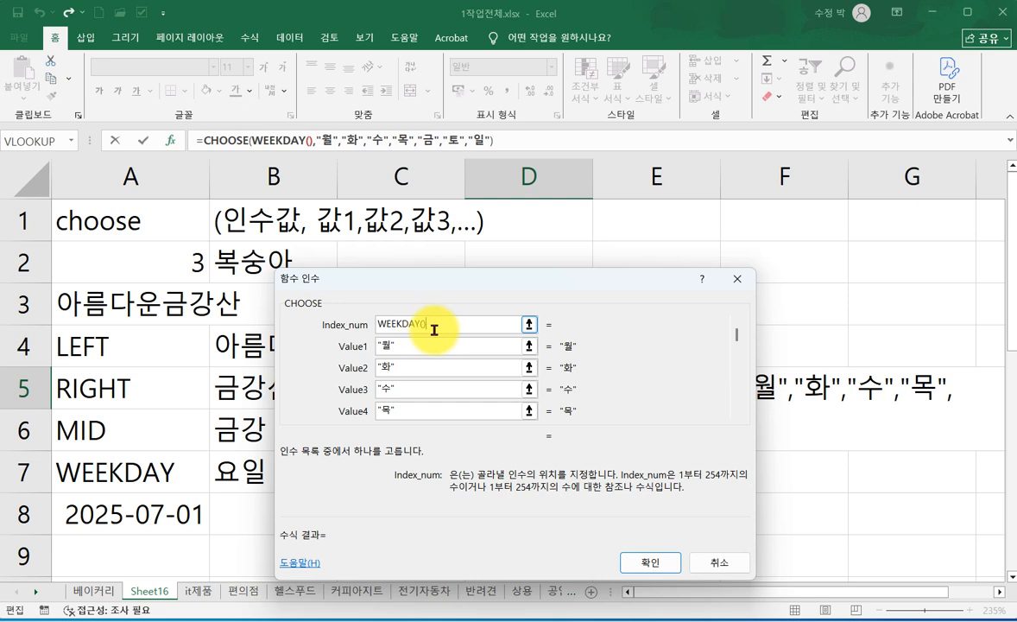
left_click(279, 141)
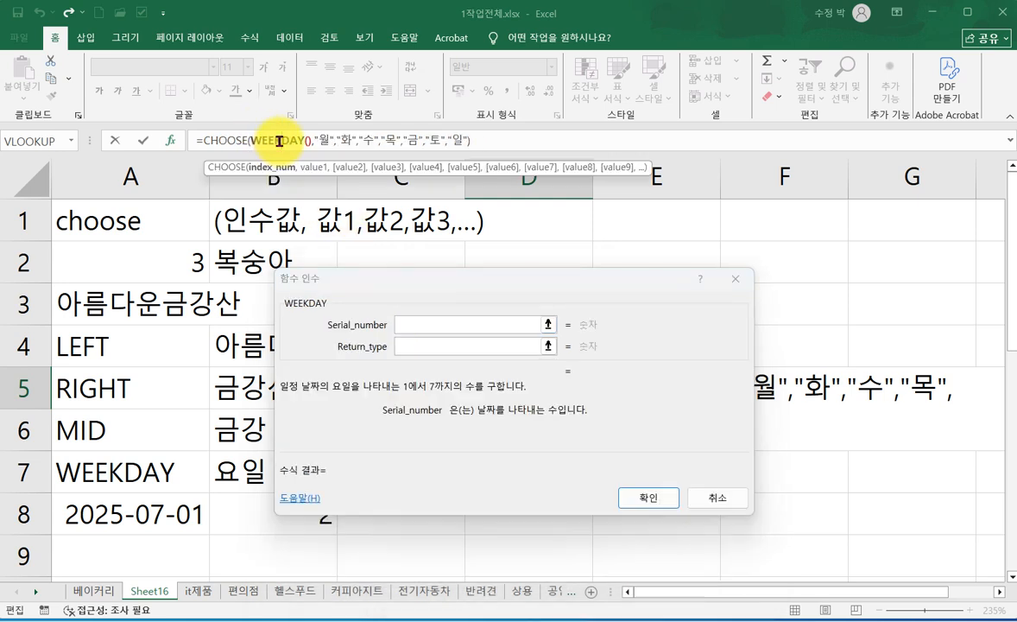
left_click(424, 323)
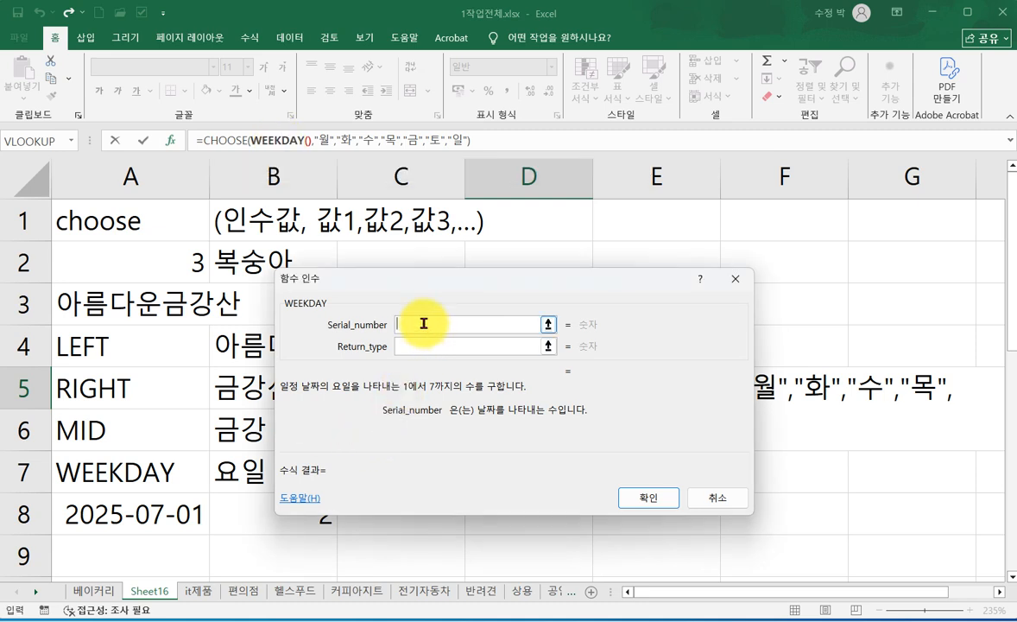
left_click(126, 518)
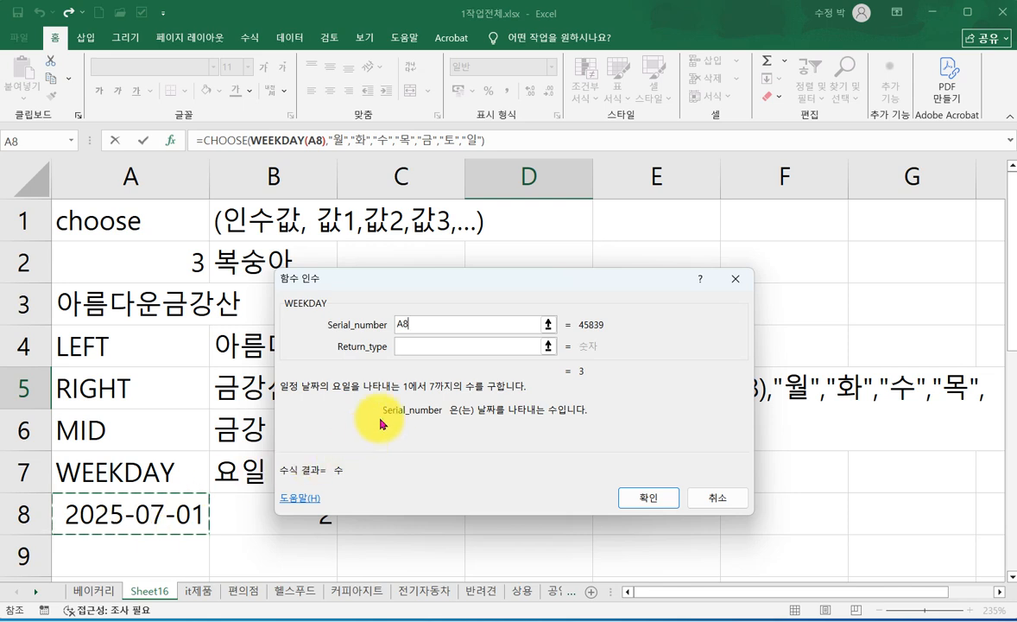
left_click(405, 348)
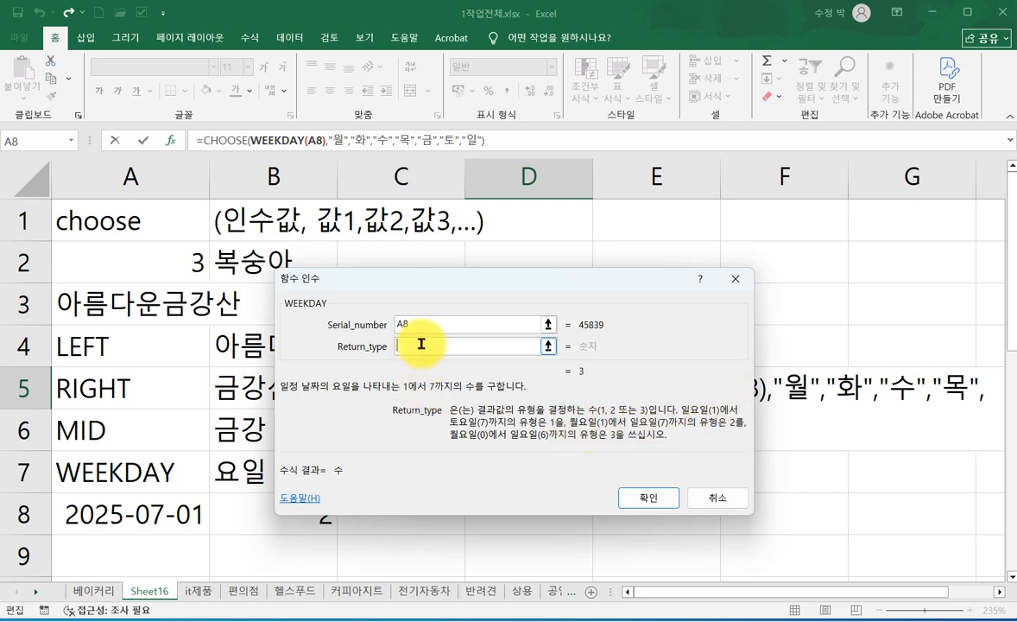
type("2")
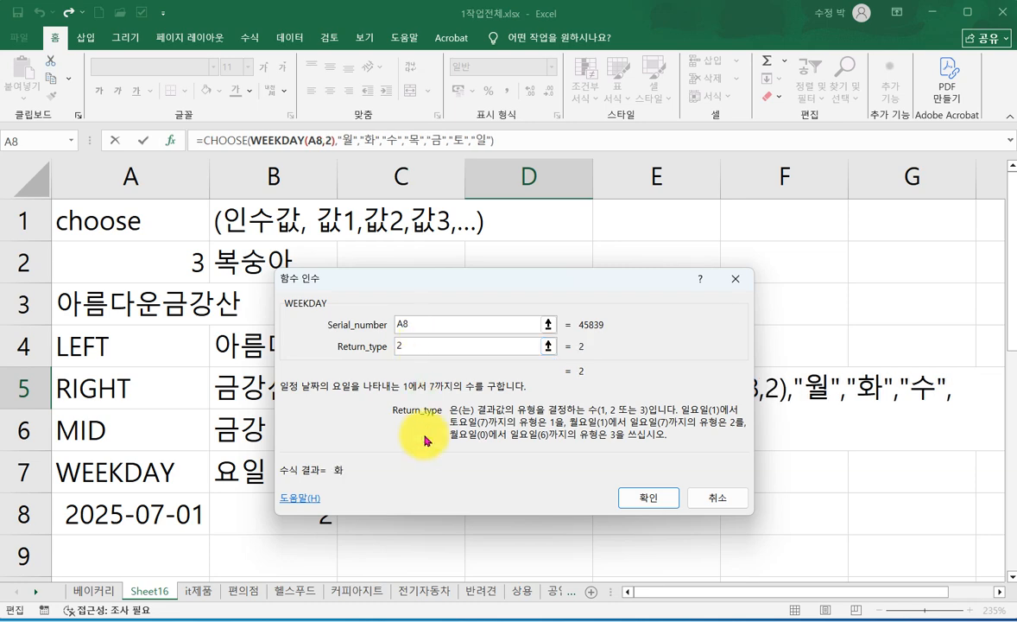
left_click(641, 501)
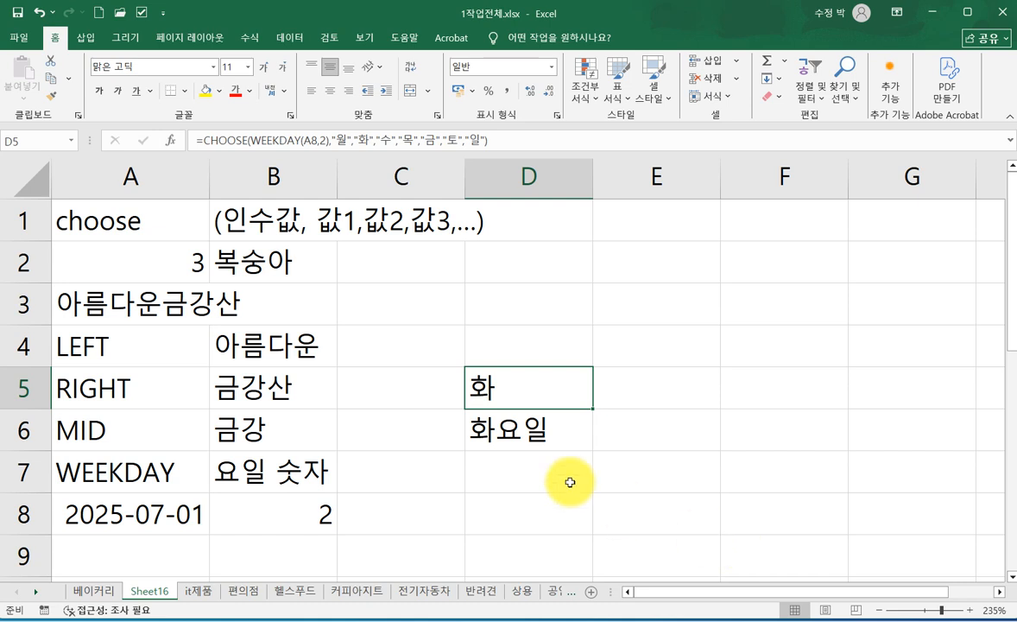
- Test the weekday formulas by changing the date in A8 to 7-2 and to 7-3, and check the nested formula in D5
left_click(138, 511)
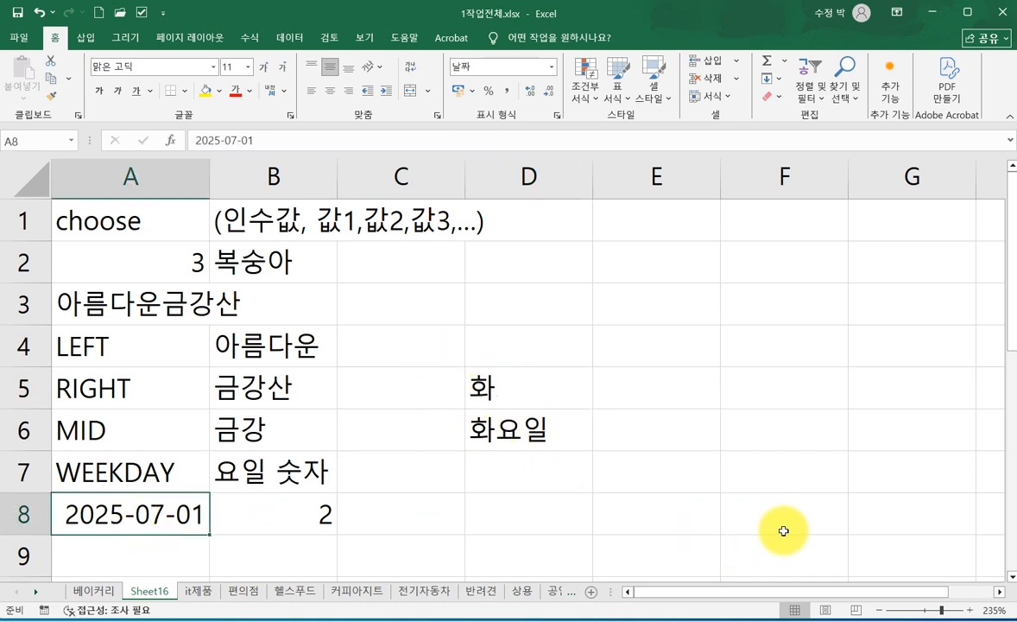
type("7-2")
key("Return")
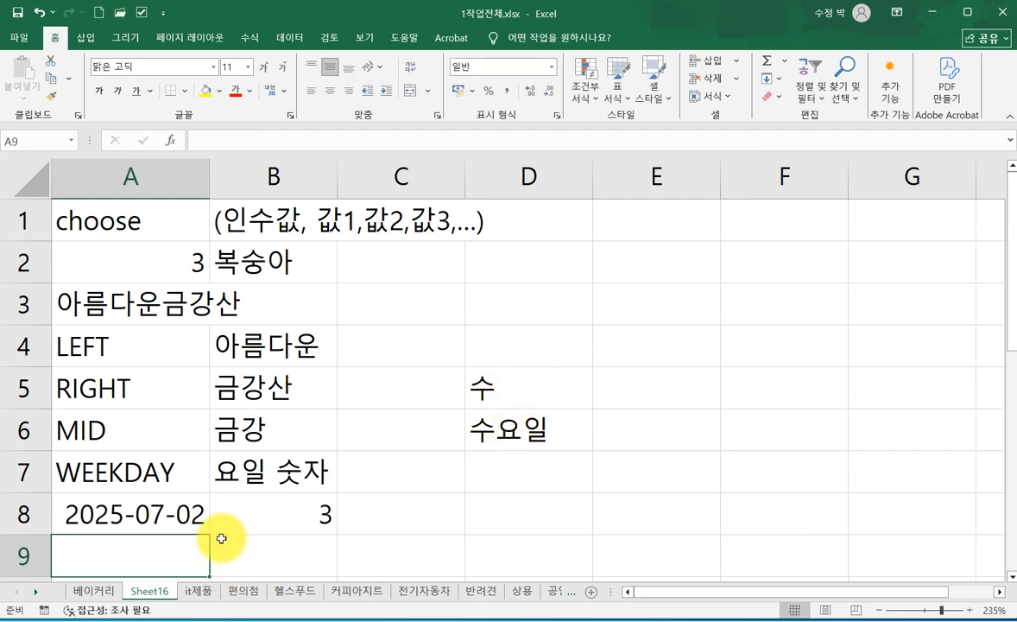
left_click(170, 512)
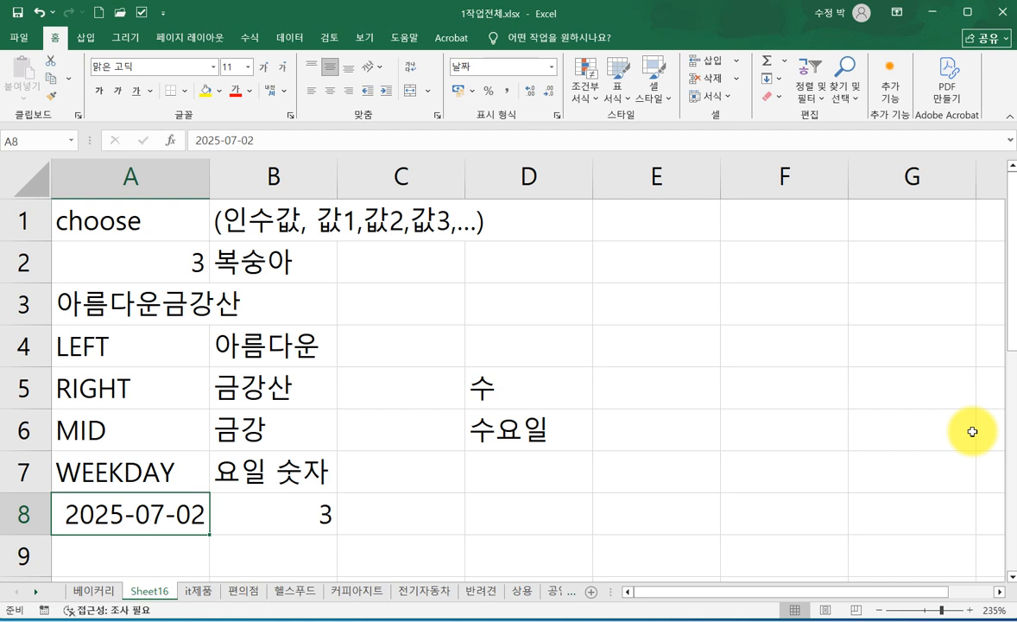
type("7-3")
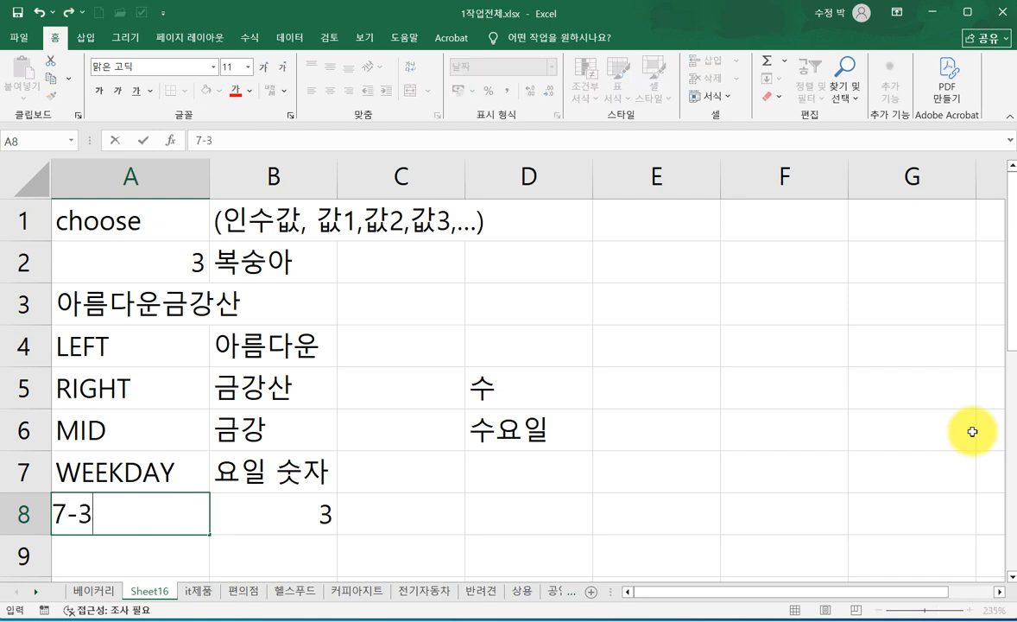
key("Return")
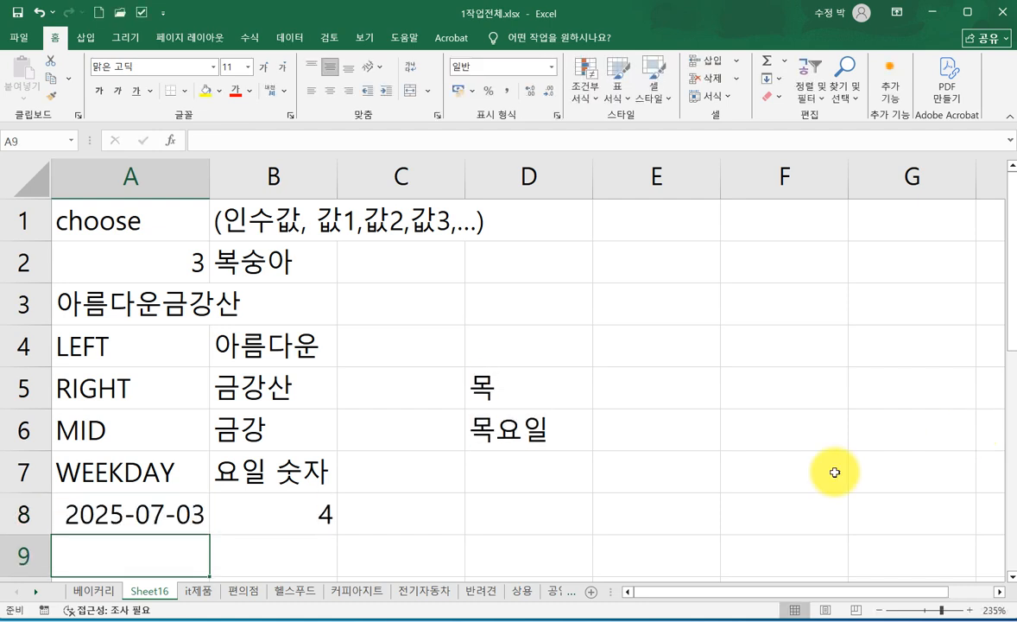
left_click(526, 389)
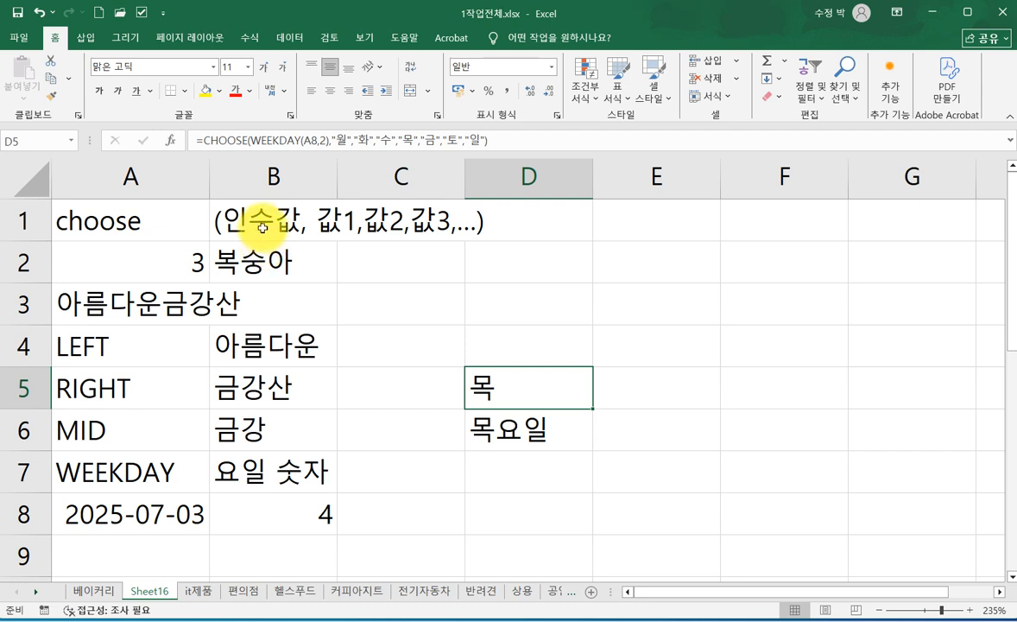
left_click_drag(272, 227, 263, 232)
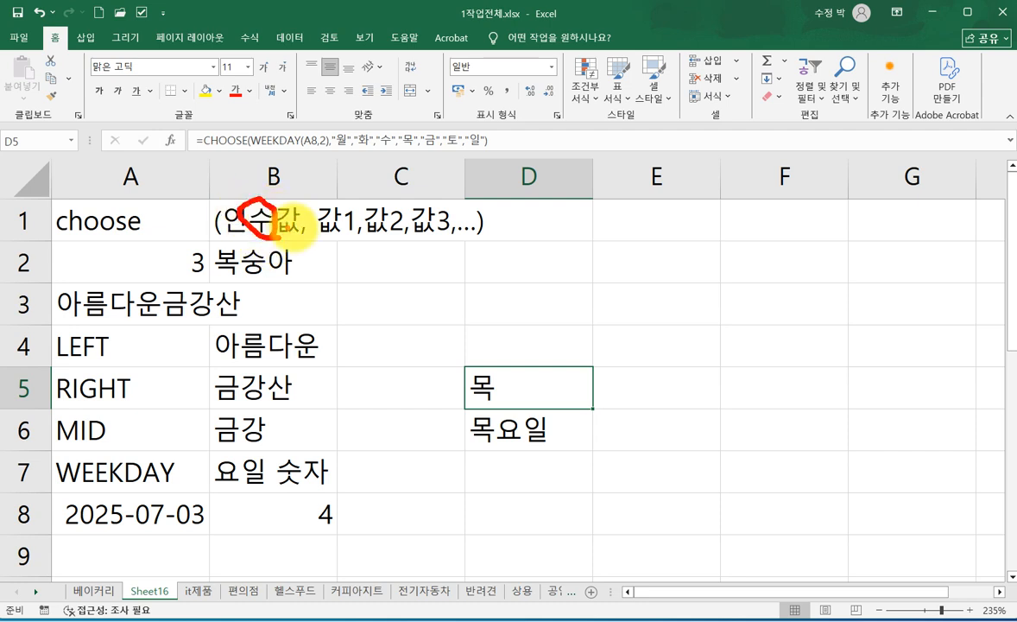
left_click(331, 219)
left_click(367, 221)
left_click(434, 224)
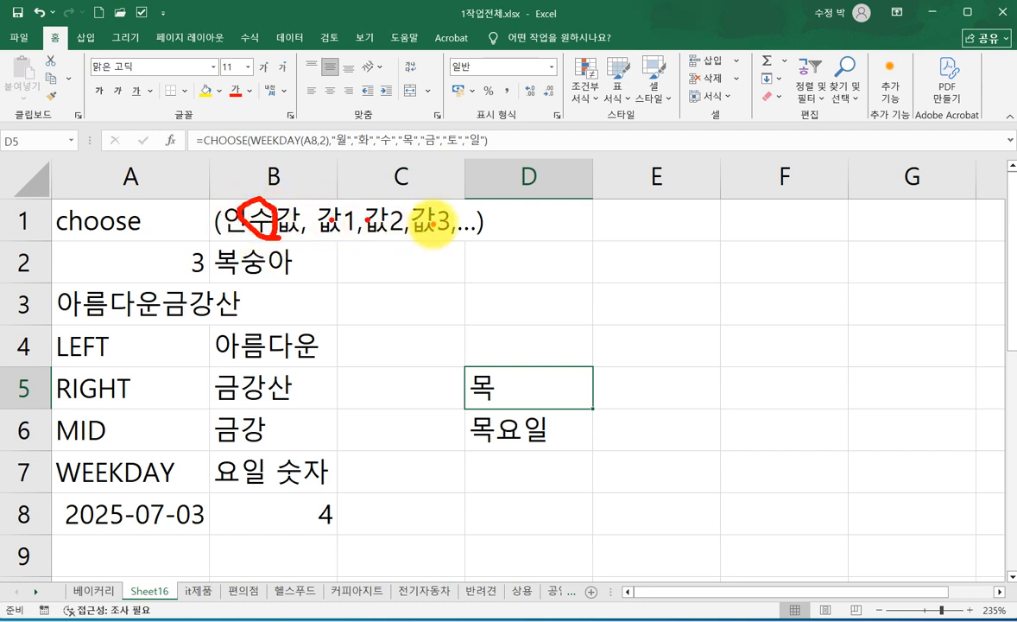
left_click(473, 224)
left_click(545, 218)
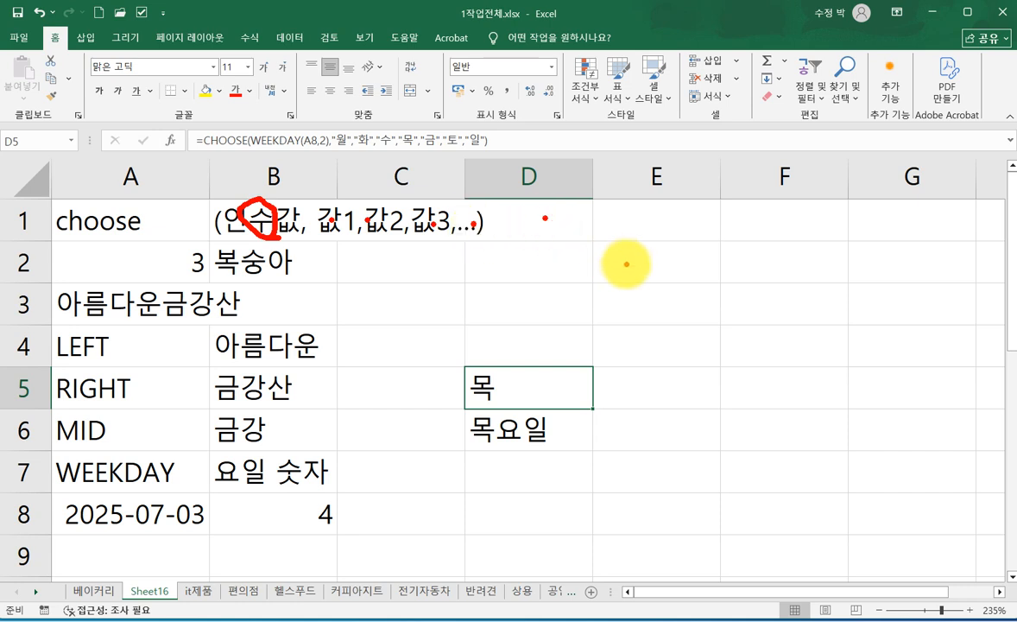
mouse_move(263, 228)
left_mouse_down()
mouse_move(214, 220)
mouse_move(252, 216)
mouse_move(275, 241)
left_mouse_up()
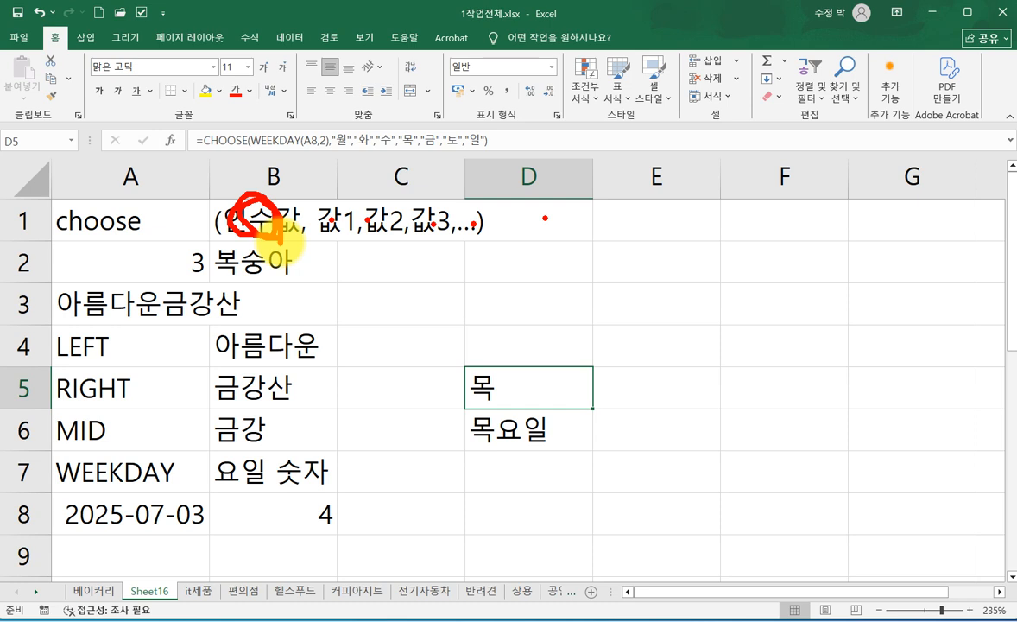
left_click_drag(49, 497, 203, 487)
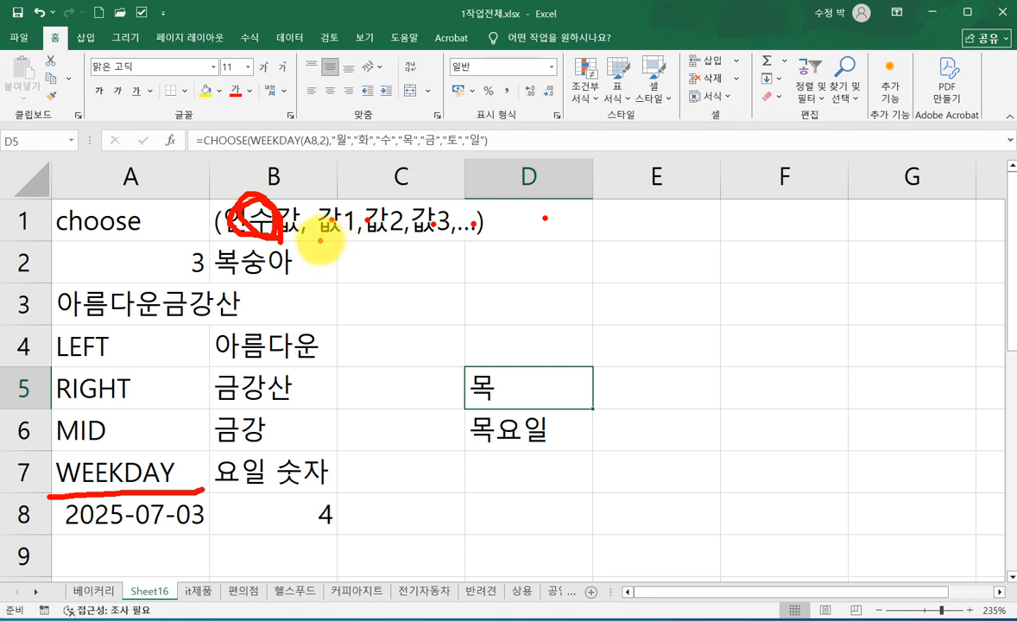
left_click_drag(318, 245, 346, 242)
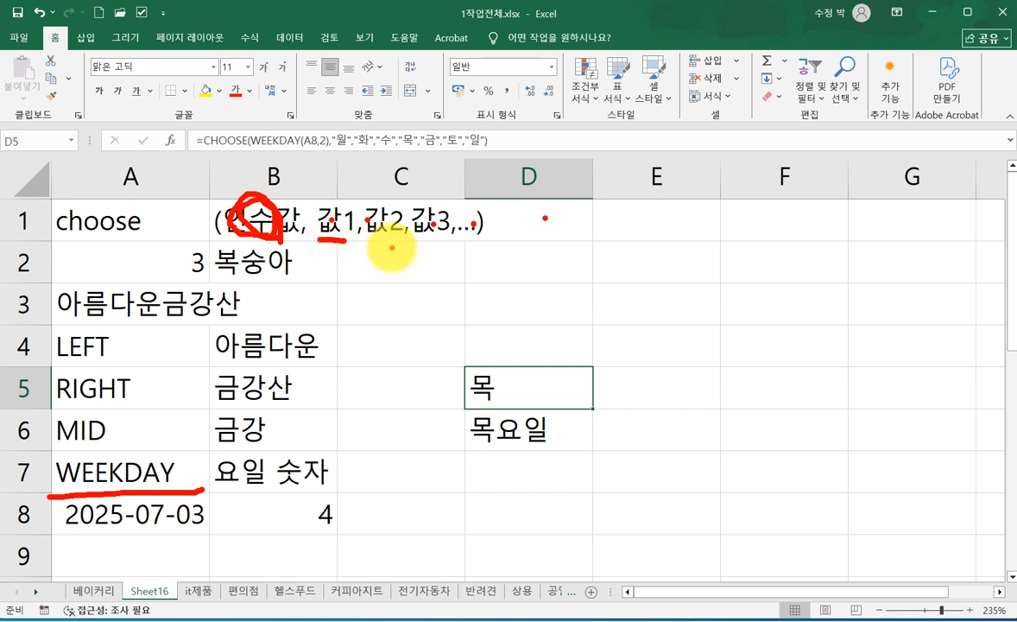
left_click_drag(372, 241, 399, 244)
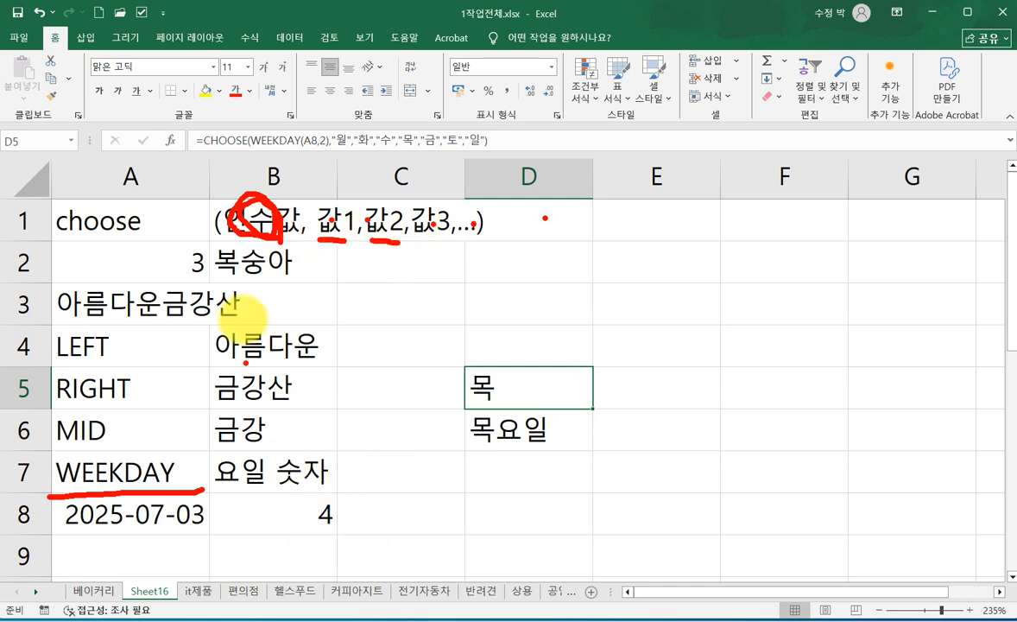
mouse_move(215, 197)
left_mouse_down()
mouse_move(292, 240)
mouse_move(311, 236)
left_mouse_up()
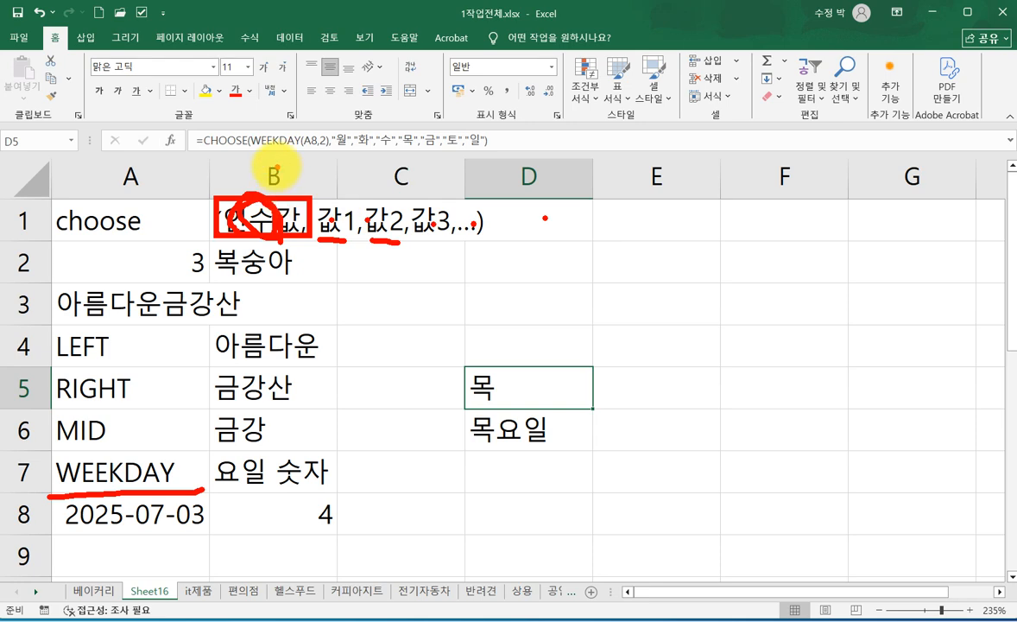
key("Escape")
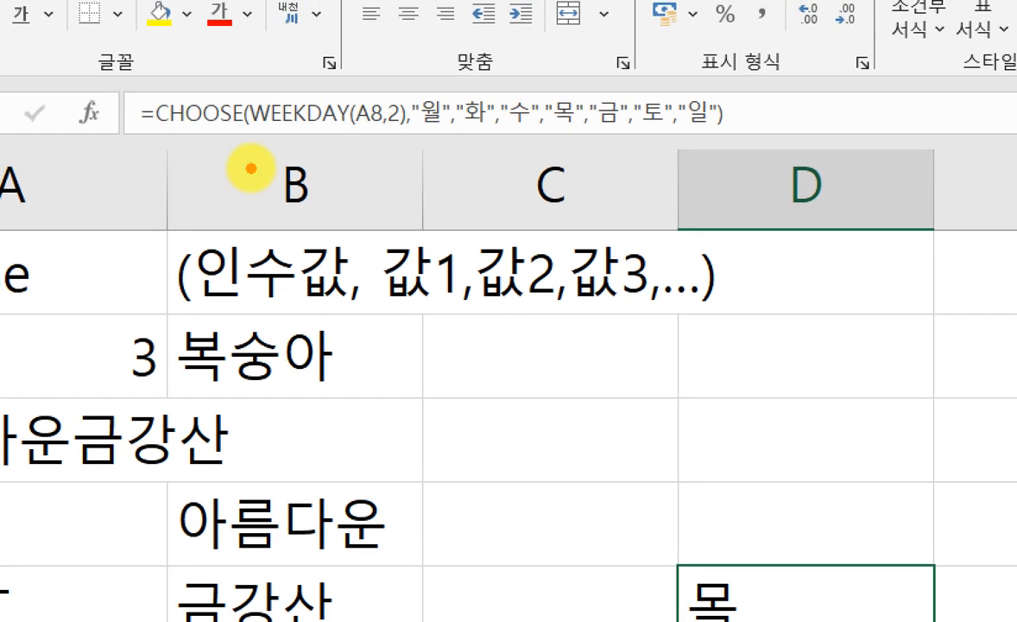
left_click_drag(159, 145, 403, 126)
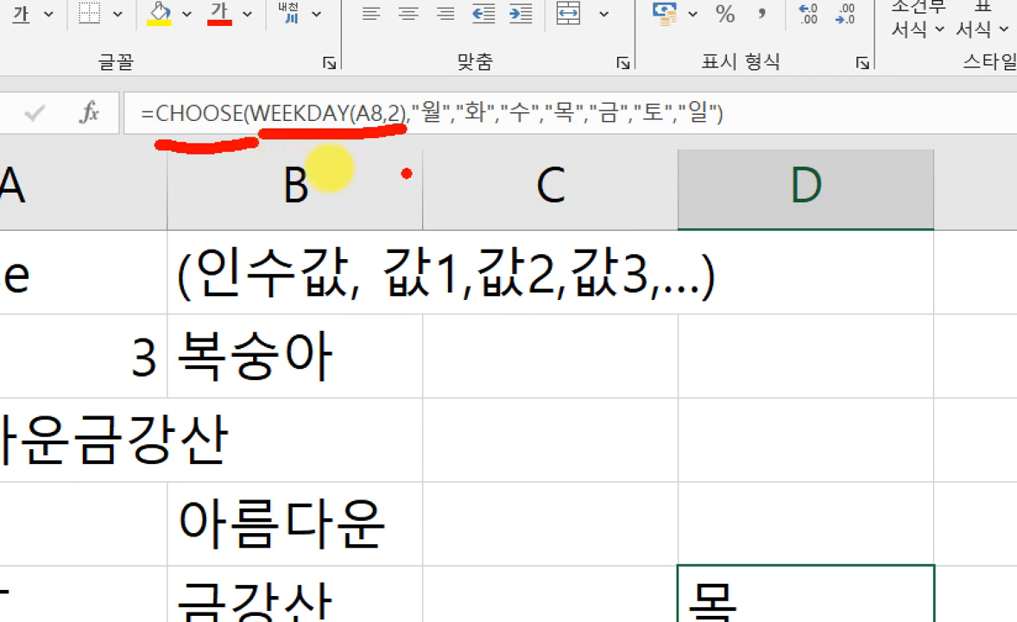
left_click(429, 132)
left_click(477, 129)
left_click(536, 123)
left_click(578, 122)
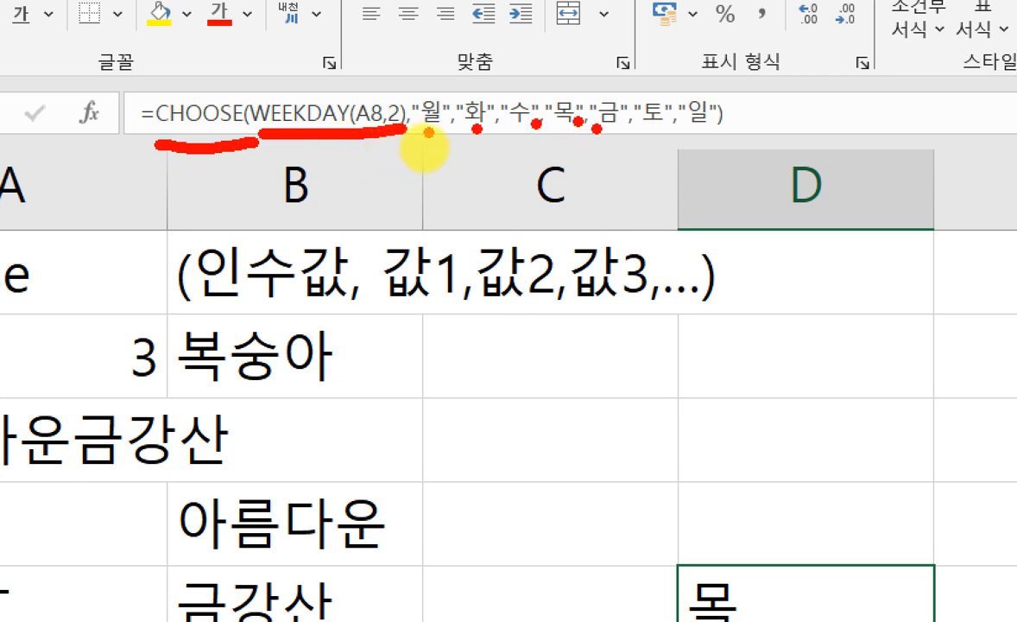
left_click(620, 130)
left_click(654, 120)
left_click(694, 115)
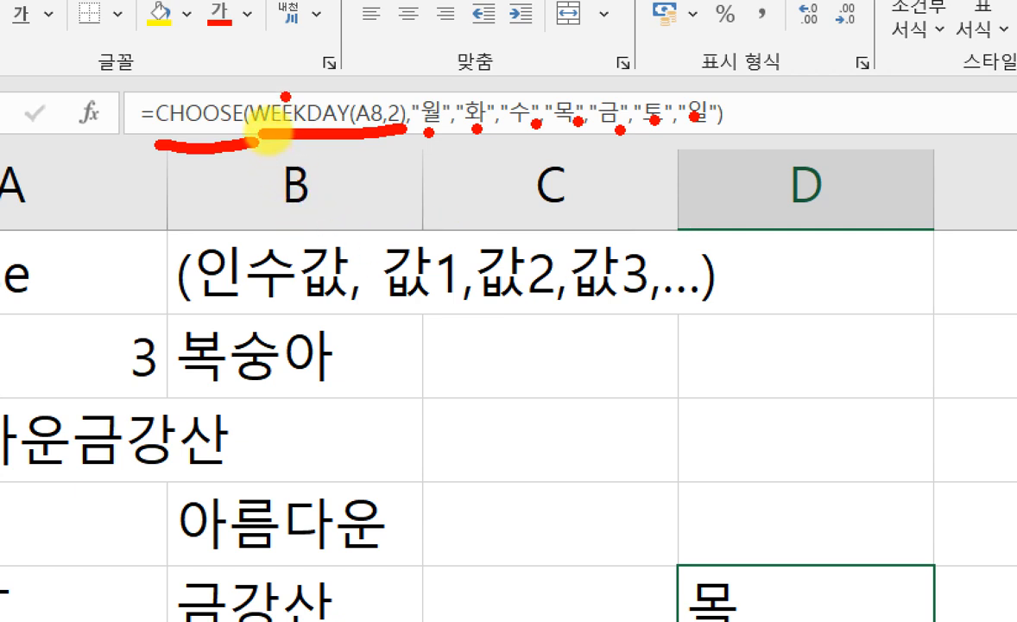
mouse_move(352, 95)
left_mouse_down()
mouse_move(376, 143)
mouse_move(374, 60)
mouse_move(682, 91)
left_mouse_up()
key("Escape")
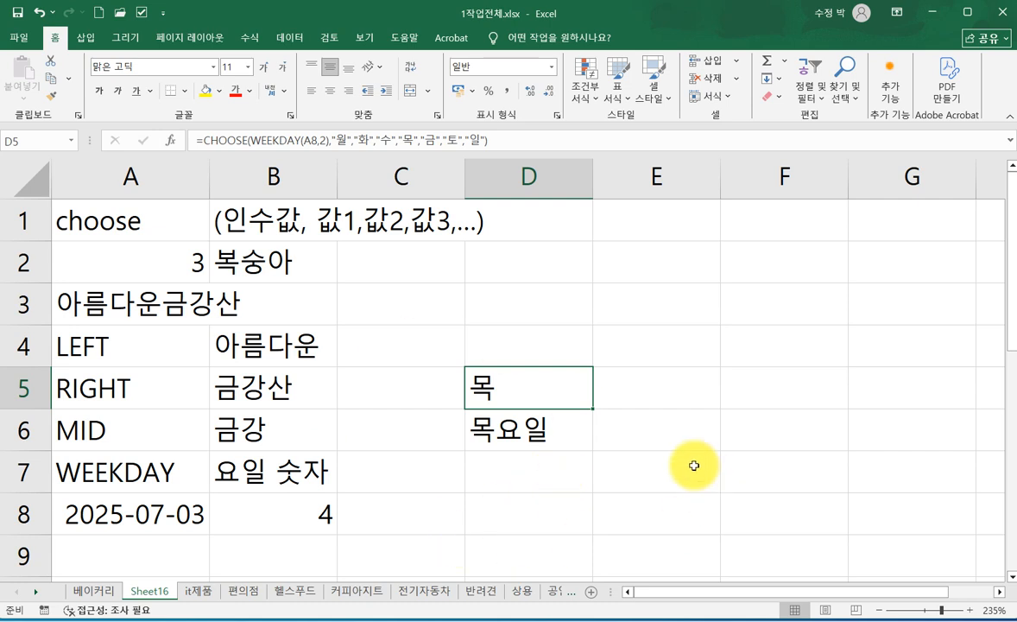
left_click(189, 303)
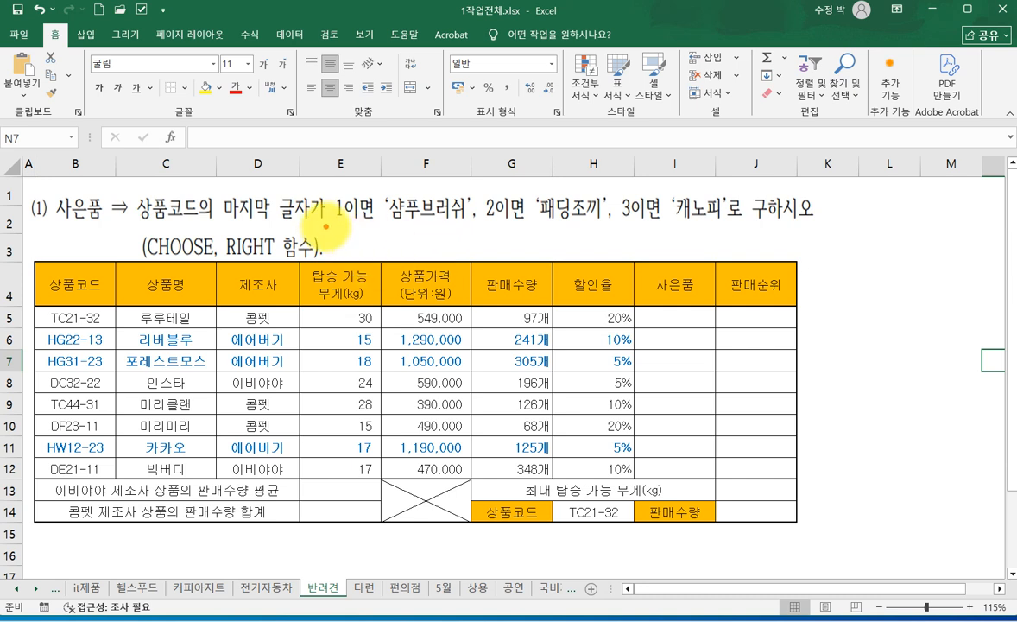
left_click_drag(135, 189, 312, 228)
mouse_move(223, 187)
left_mouse_down()
mouse_move(211, 113)
mouse_move(244, 137)
mouse_move(276, 128)
mouse_move(262, 128)
mouse_move(277, 107)
mouse_move(294, 112)
mouse_move(288, 155)
mouse_move(333, 229)
mouse_move(440, 216)
mouse_move(467, 228)
mouse_move(477, 184)
mouse_move(522, 227)
mouse_move(587, 226)
mouse_move(609, 184)
mouse_move(630, 226)
mouse_move(682, 226)
mouse_move(725, 181)
left_mouse_up()
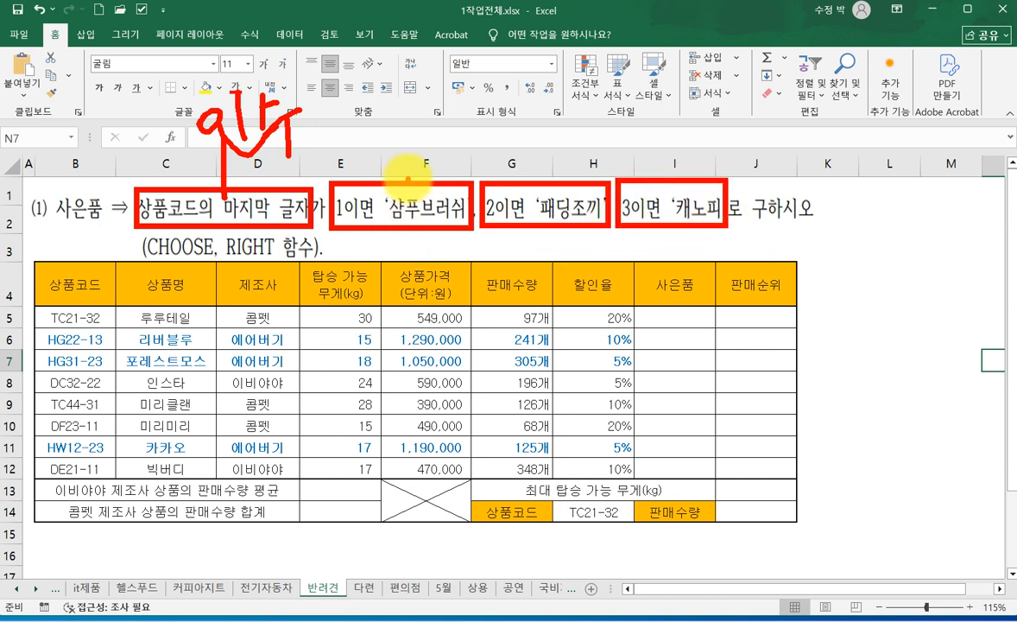
left_click_drag(413, 168, 454, 165)
left_click_drag(539, 182, 549, 165)
left_click_drag(700, 175, 707, 163)
left_click(715, 140)
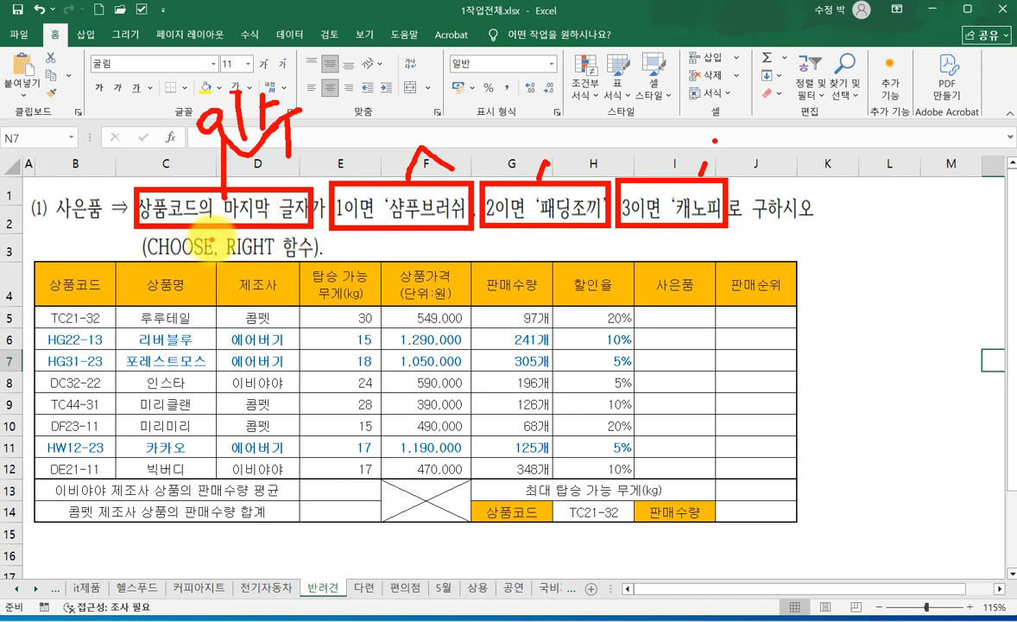
mouse_move(221, 225)
left_mouse_down()
mouse_move(259, 252)
mouse_move(276, 235)
left_mouse_up()
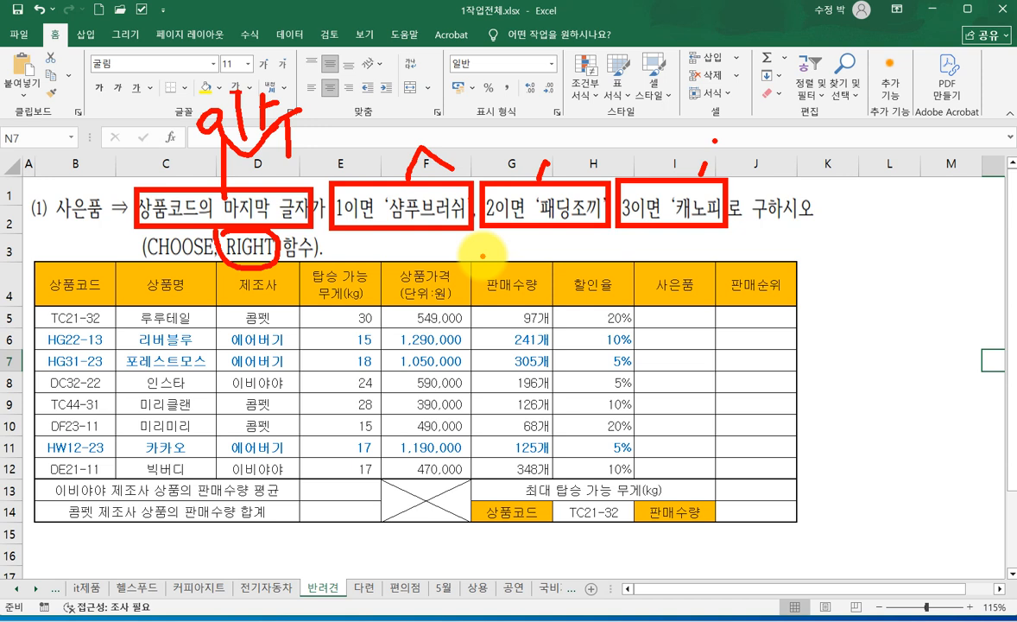
key("Escape")
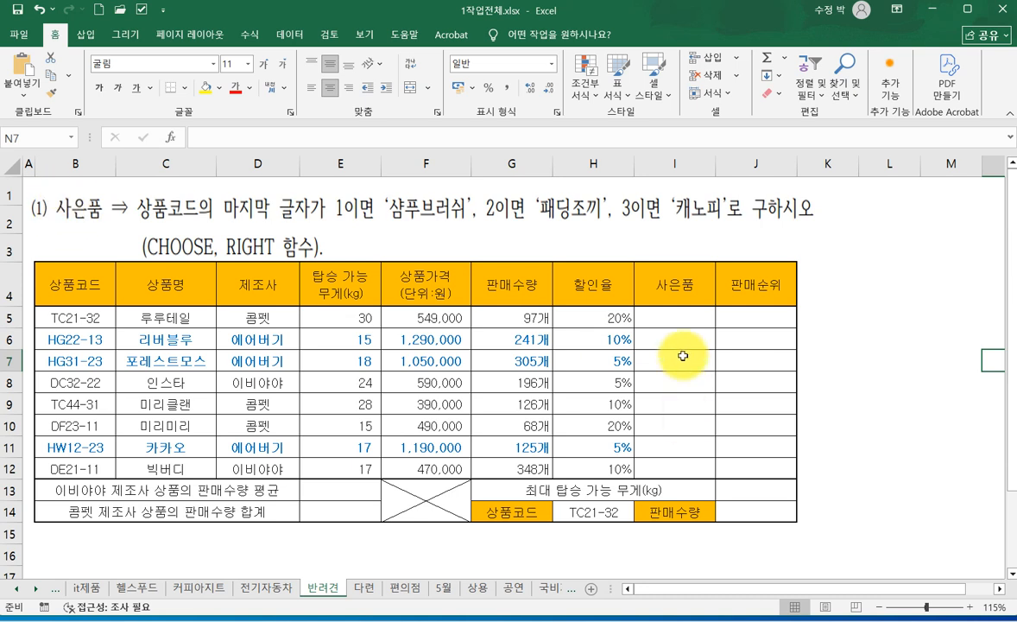
- Start a CHOOSE formula for the 사은품 cells I5:I12 and open its function arguments below the first data row
left_click_drag(663, 317, 682, 468)
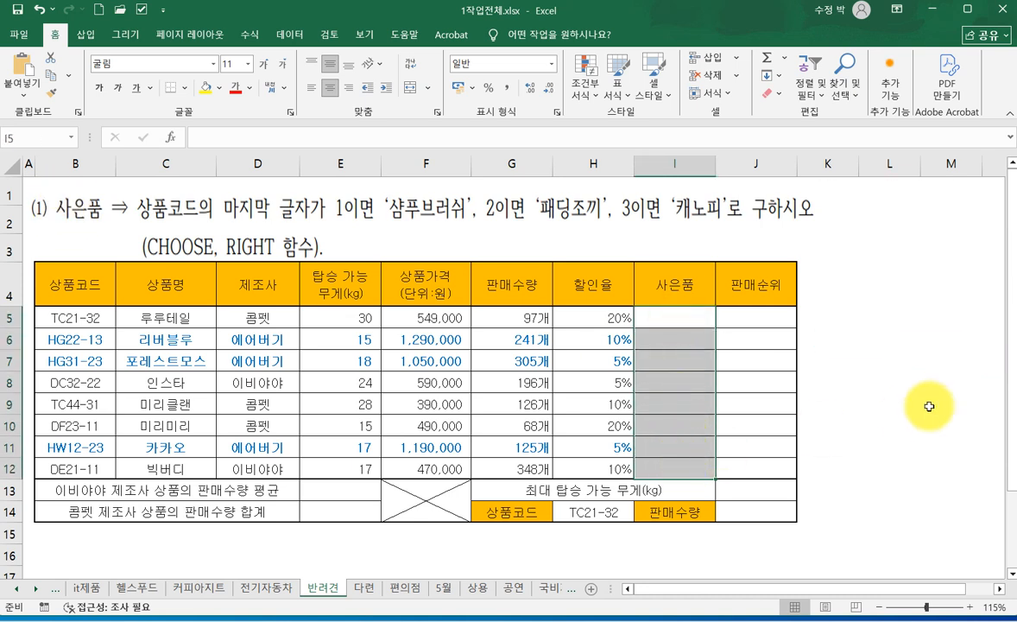
type("=")
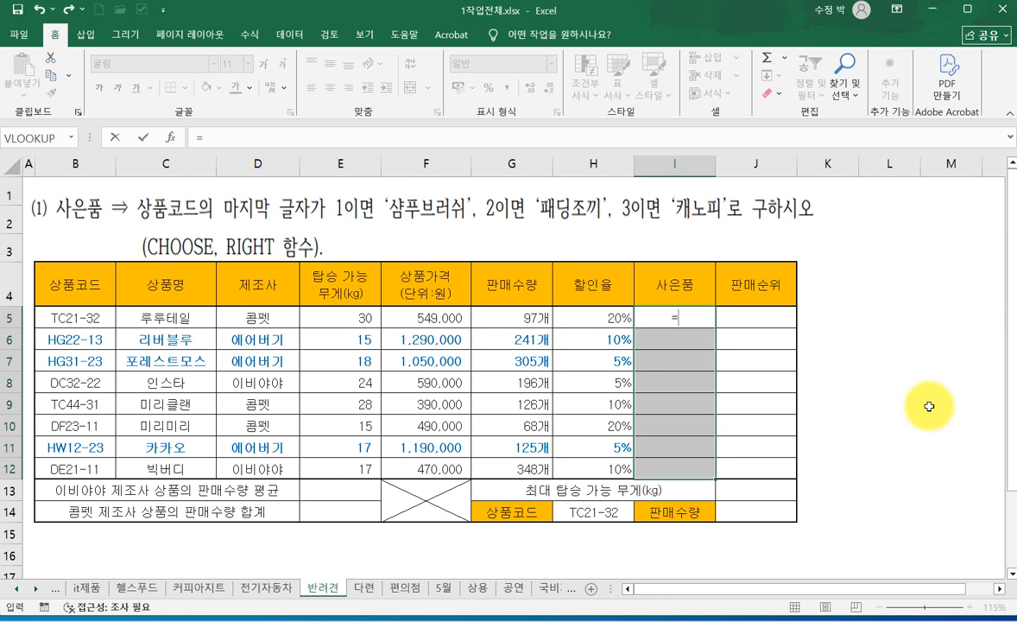
type("CHOOSE(")
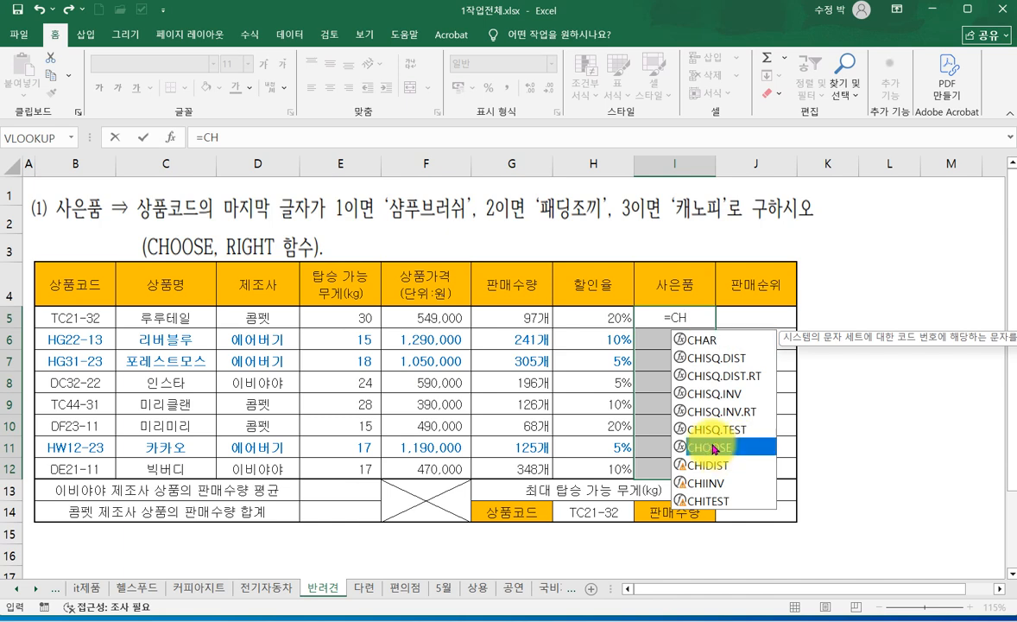
double_click(708, 447)
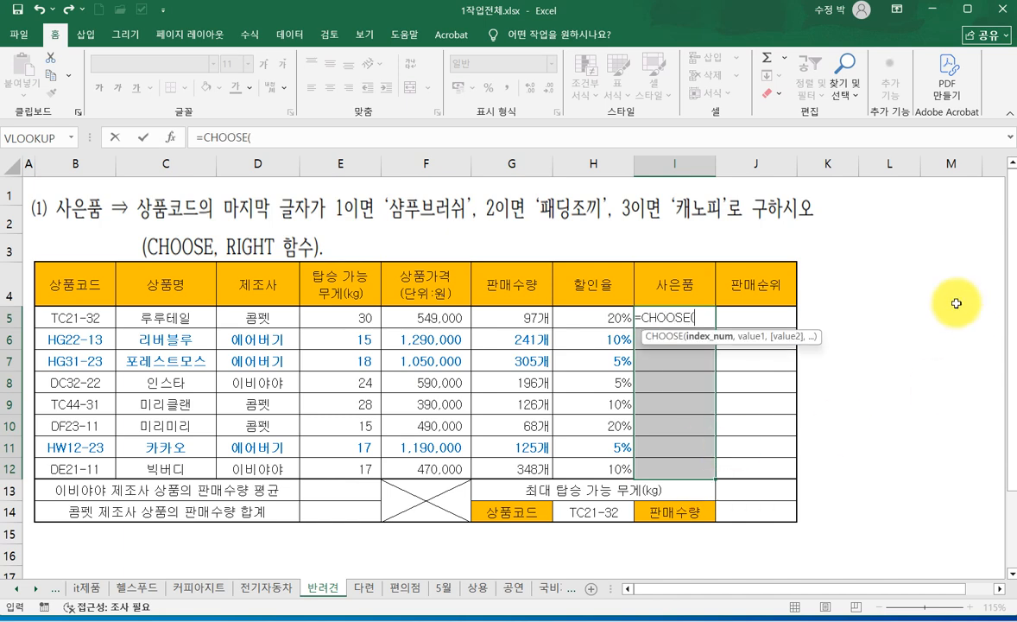
left_click(175, 141)
left_click_drag(171, 170, 205, 353)
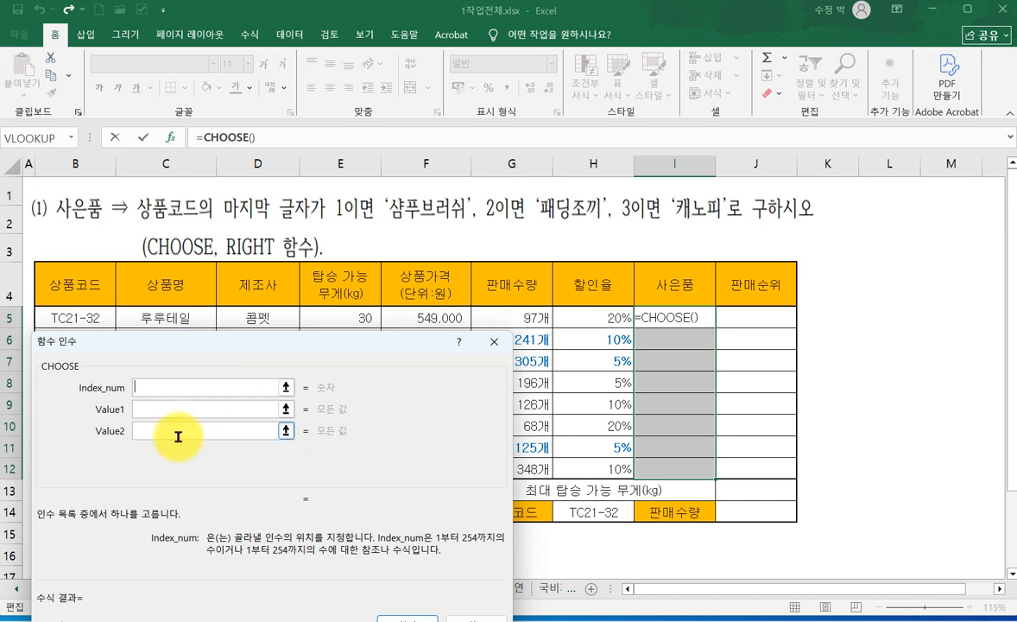
- Set the CHOOSE formula's Value1 to 샴푸브러쉬, Value2 to 패딩조끼 and Value3 to 캐노피
left_click(141, 408)
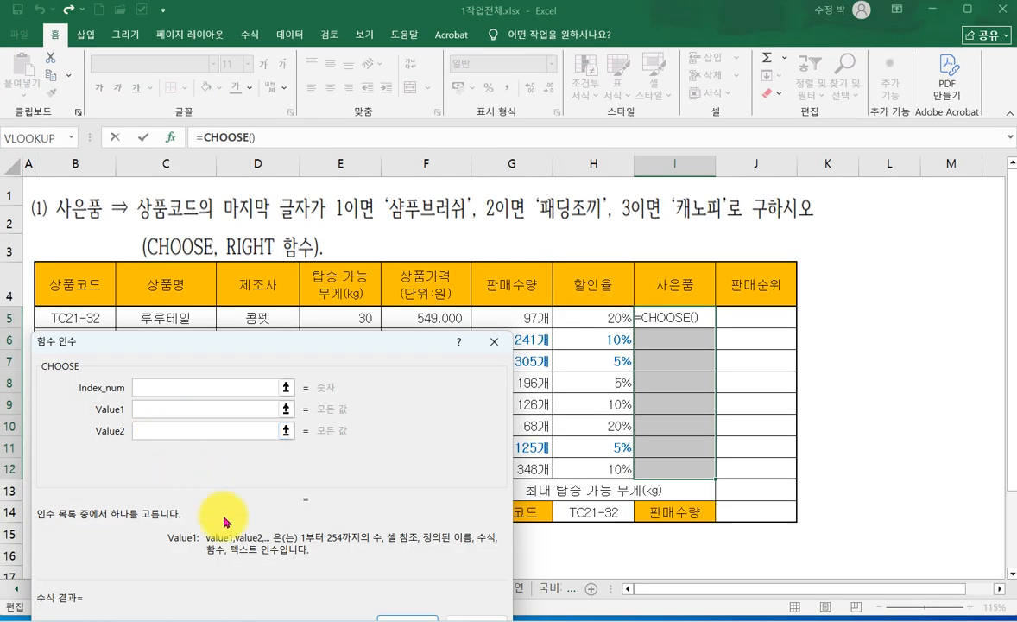
type("샴")
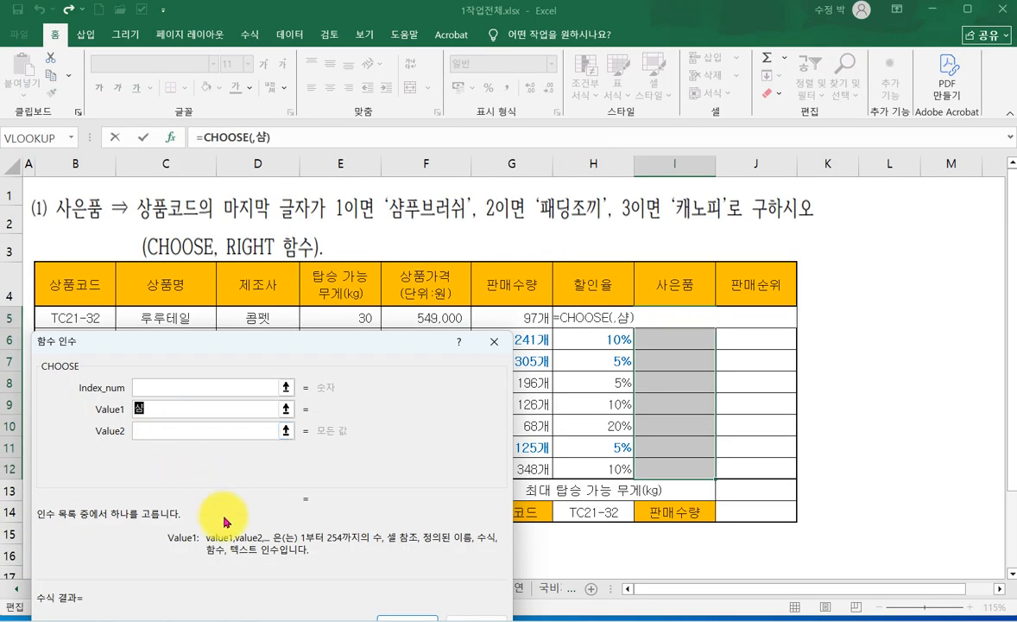
type("푸브러쉬")
key("Tab")
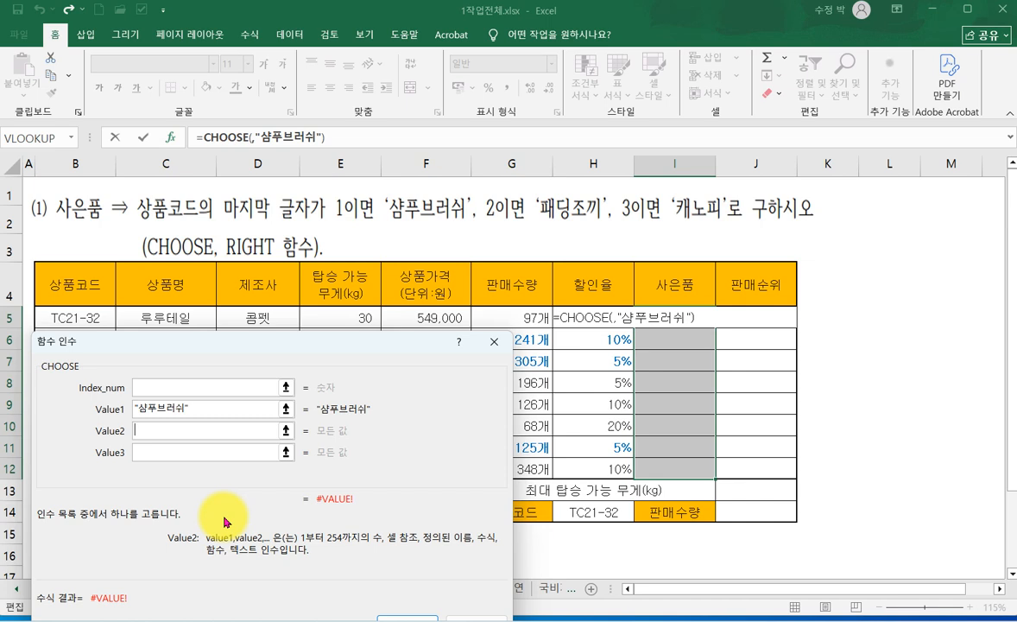
type("패딩")
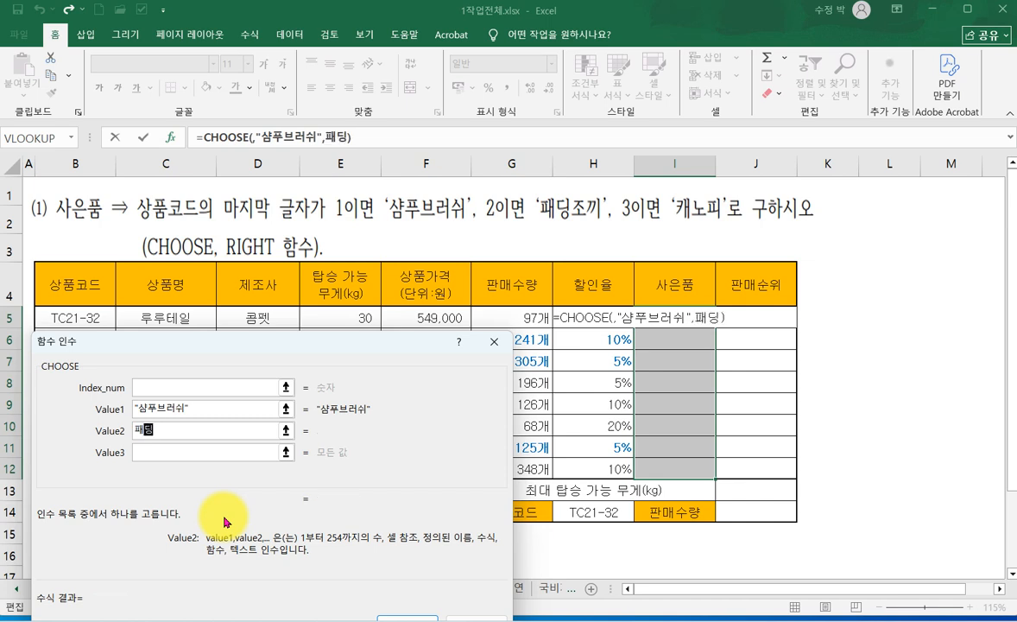
type("조끼")
key("Tab")
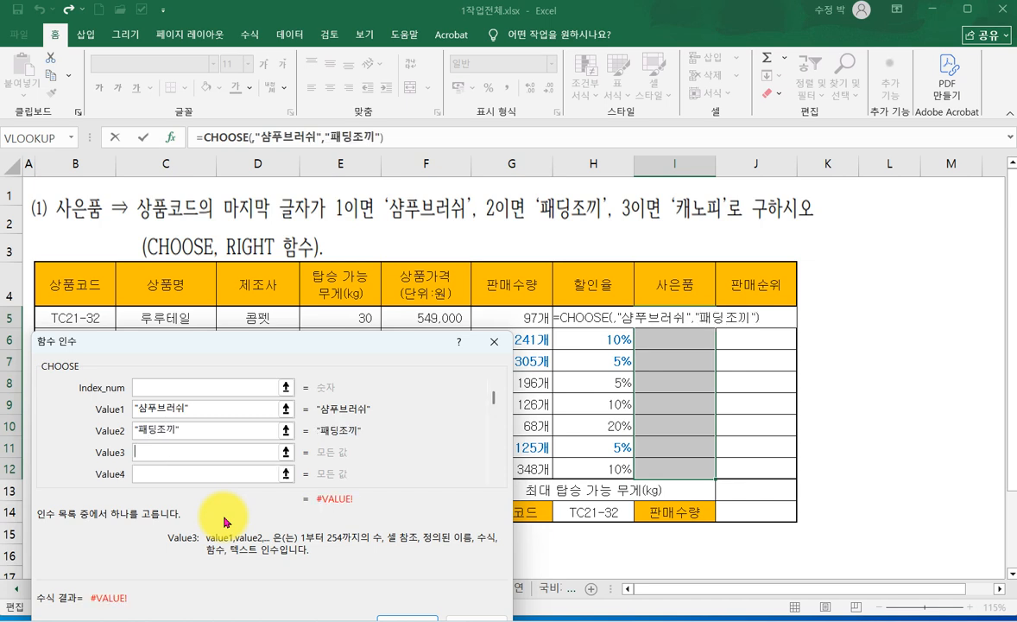
type("캐노피")
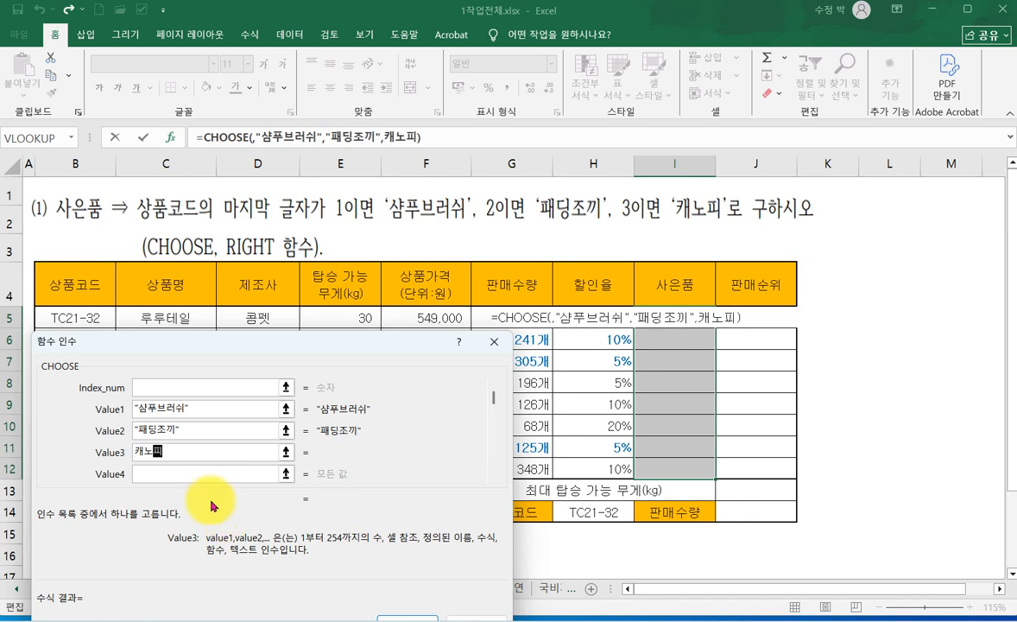
- Enter RIGHT() as the Index_num of the CHOOSE formula and open the nested function's arguments
left_click(168, 390)
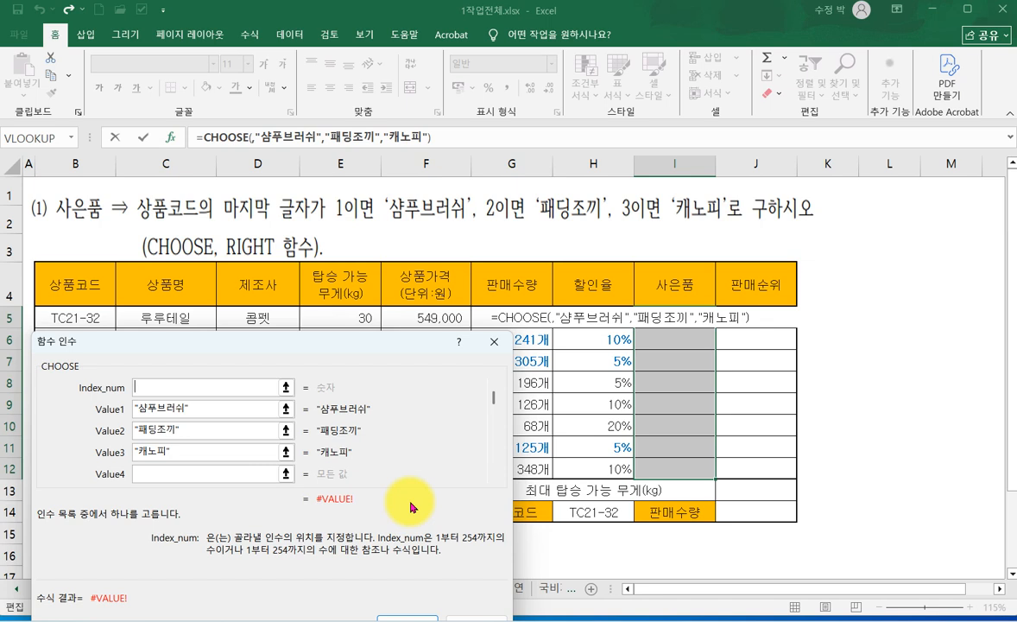
type("RIGHT")
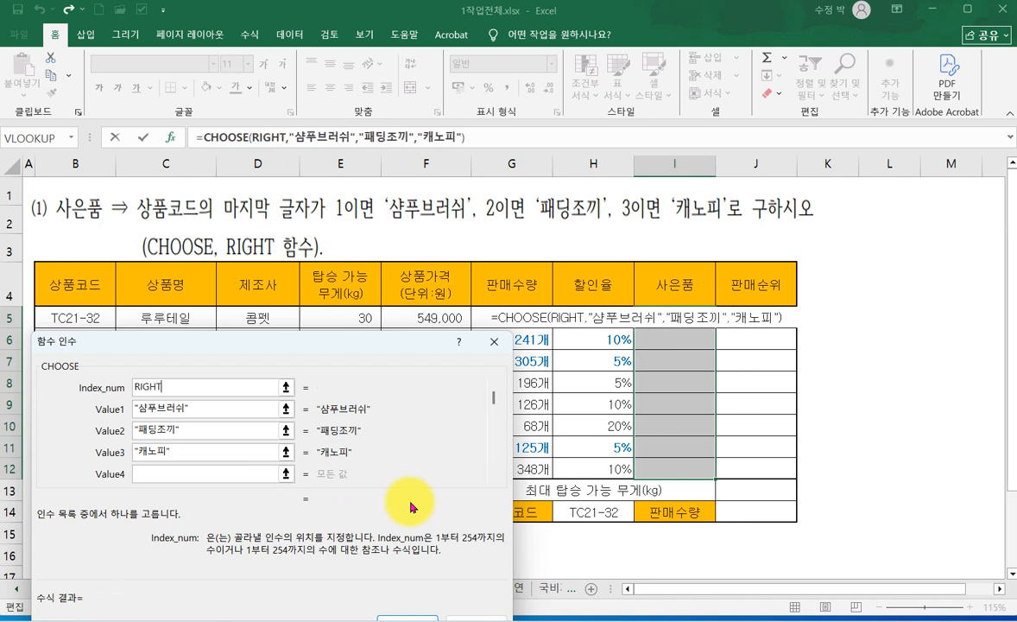
type("()")
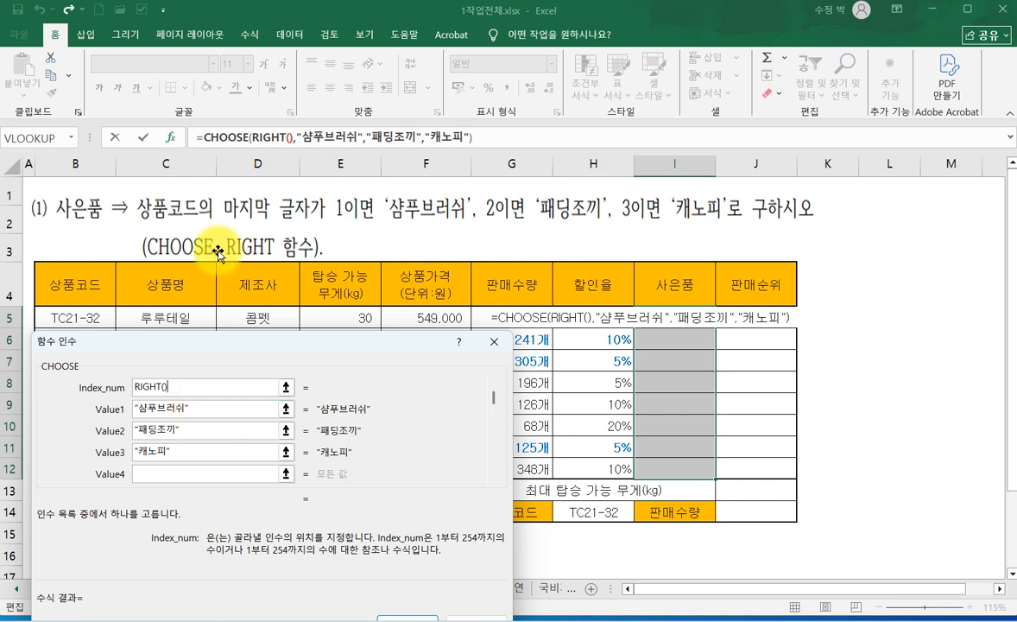
left_click(267, 136)
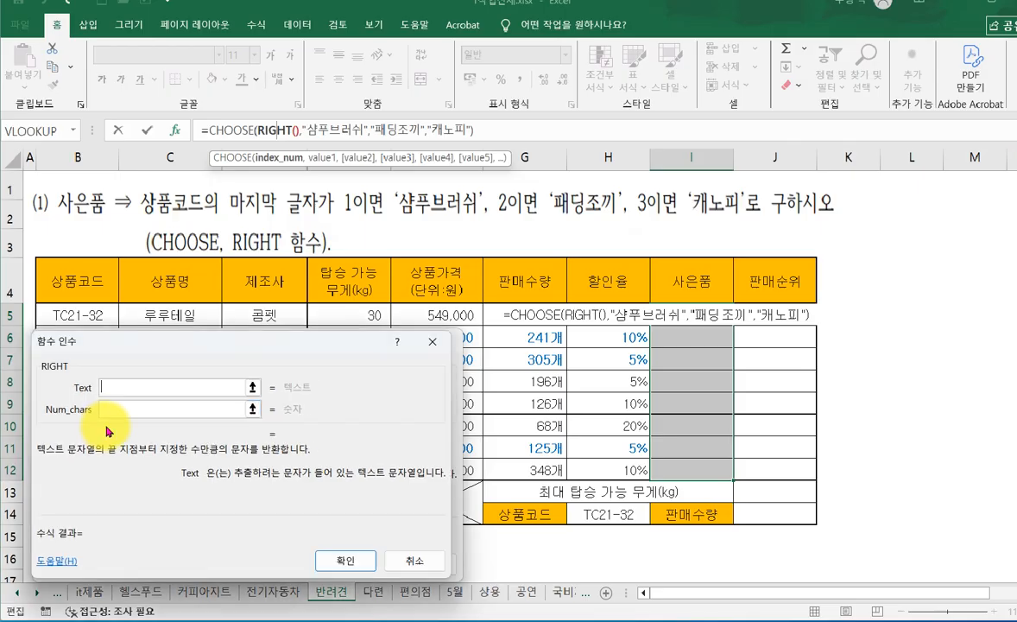
- Set the nested RIGHT function's Text to B5 and Num_chars to 1, and fill the completed formula into I5:I12
left_click(169, 362)
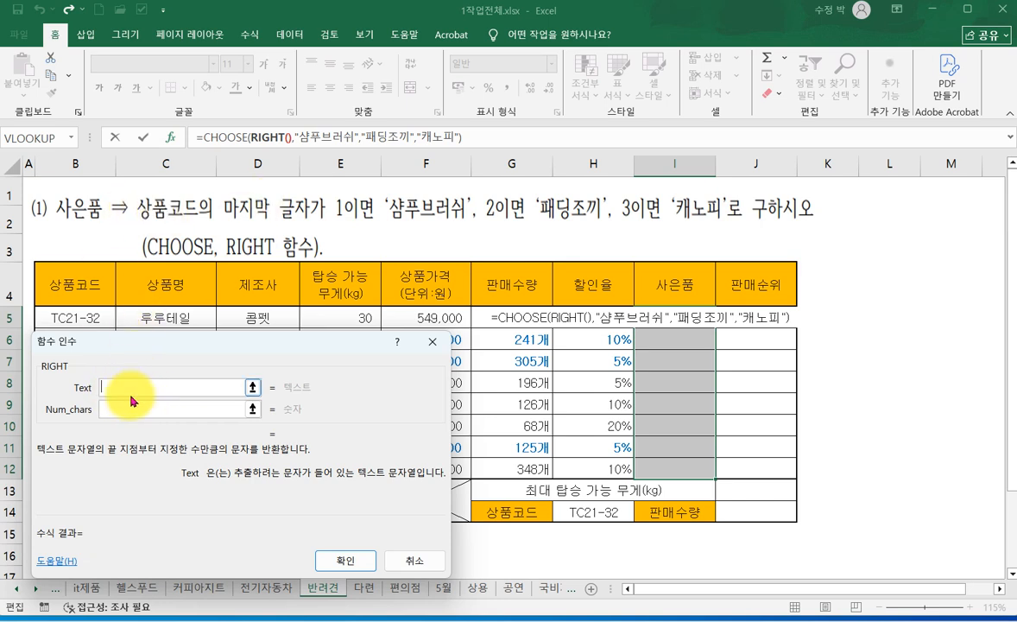
left_click(75, 320)
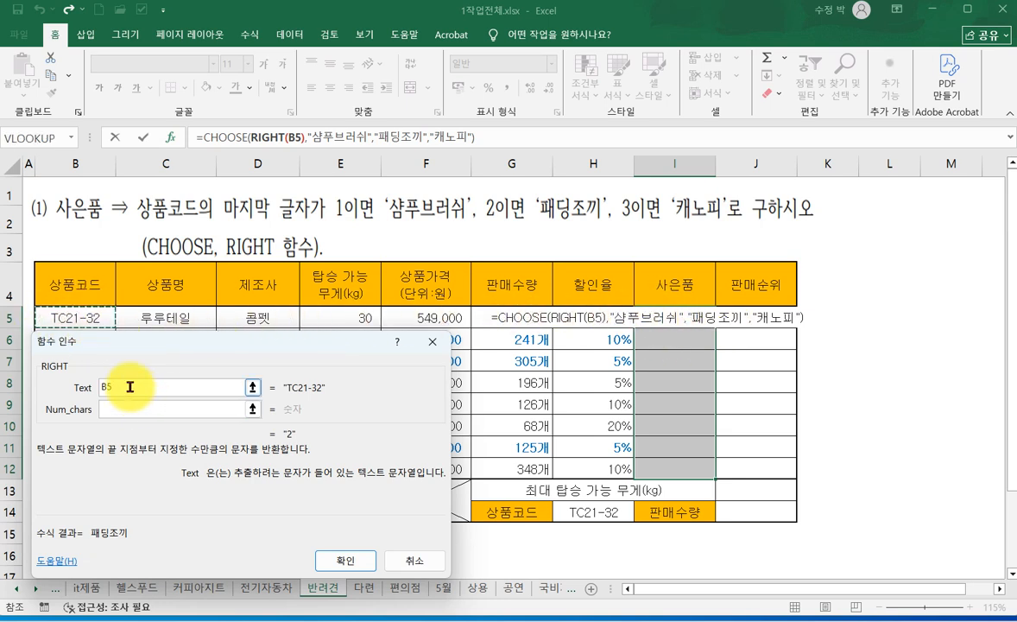
left_click(166, 410)
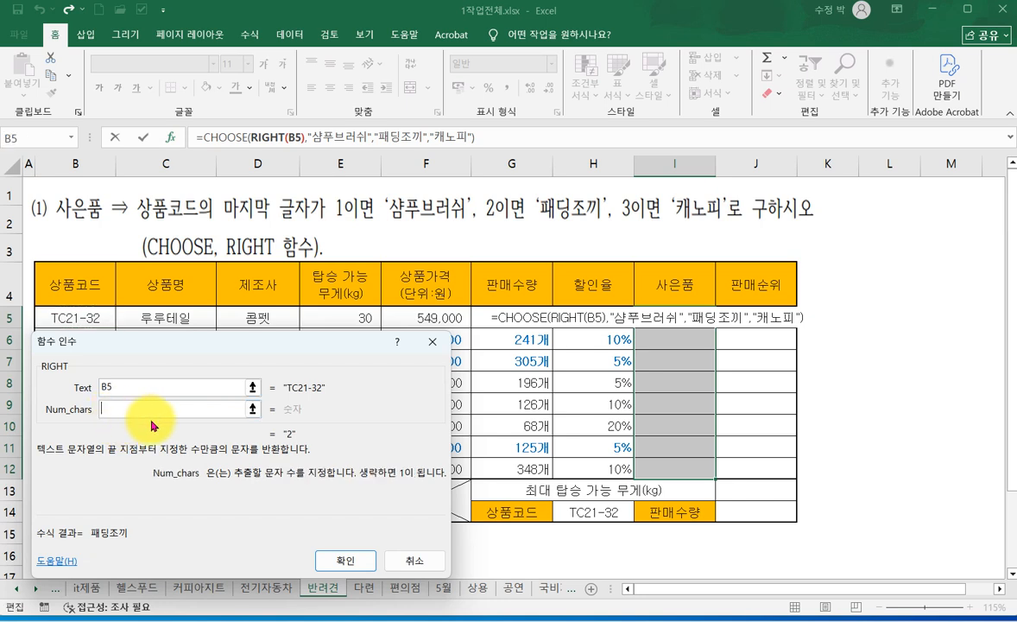
type("1")
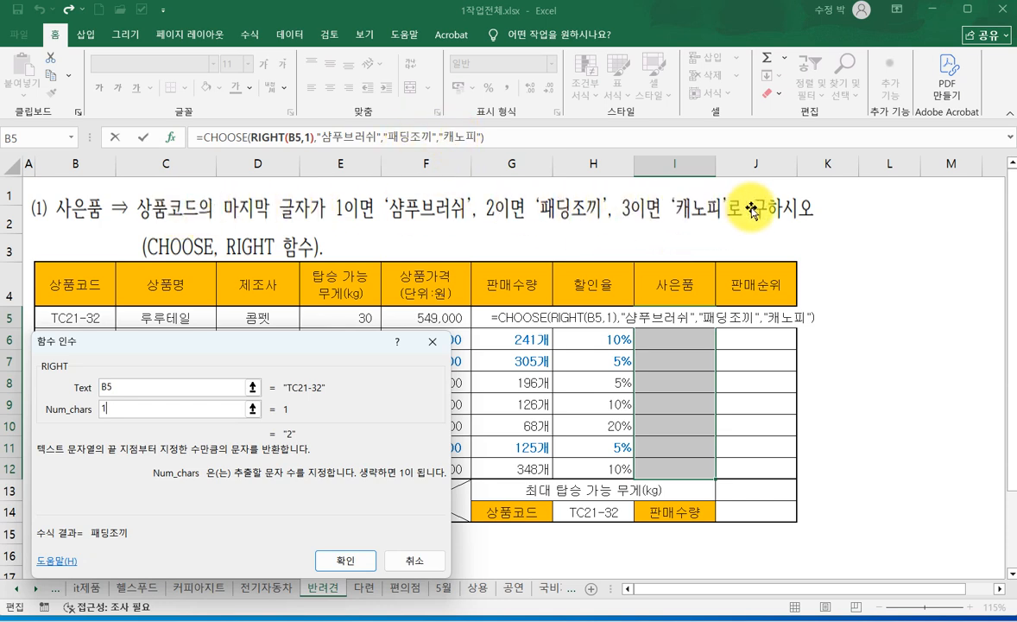
left_click(351, 562, "ctrl")
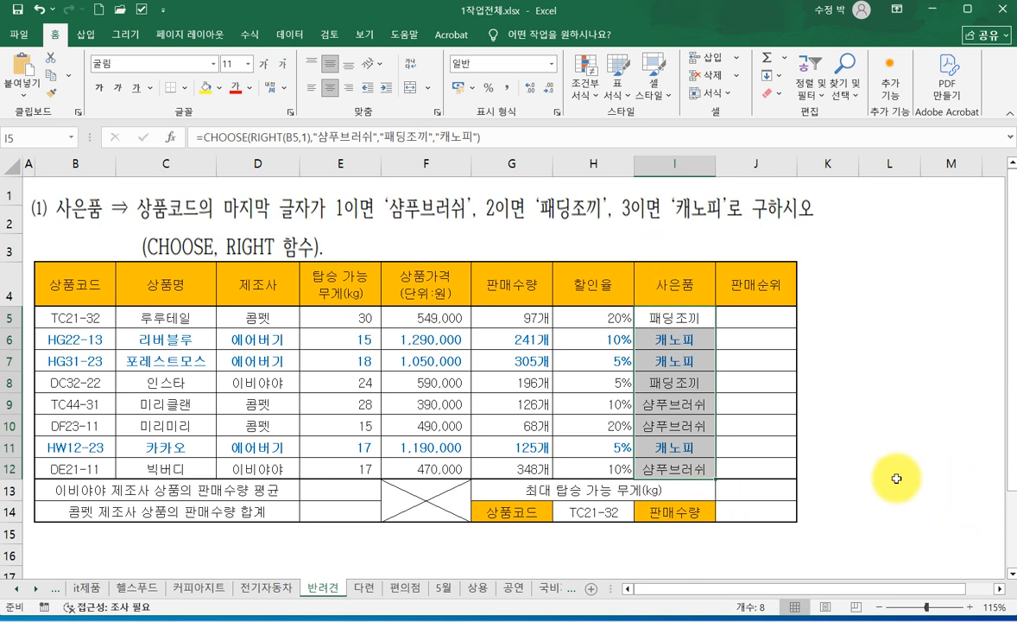
- Compare the CHOOSE and RIGHT task wording on the 다련 sheet with that on the 반려견 sheet
left_click(364, 589)
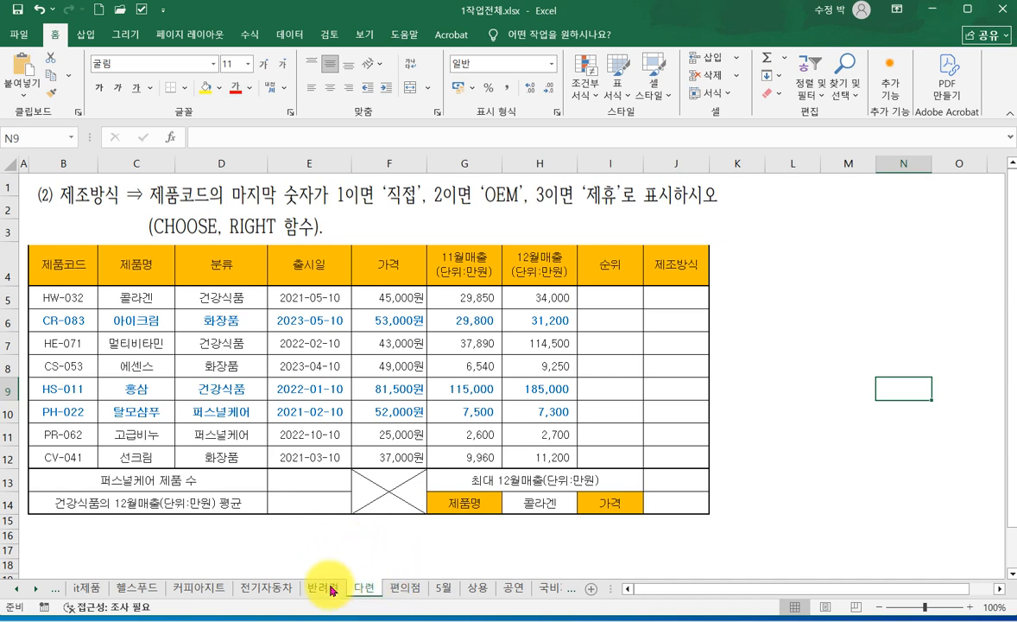
mouse_move(292, 197)
left_mouse_down()
mouse_move(290, 290)
mouse_move(301, 200)
mouse_move(307, 196)
mouse_move(311, 233)
mouse_move(315, 197)
mouse_move(310, 205)
left_mouse_up()
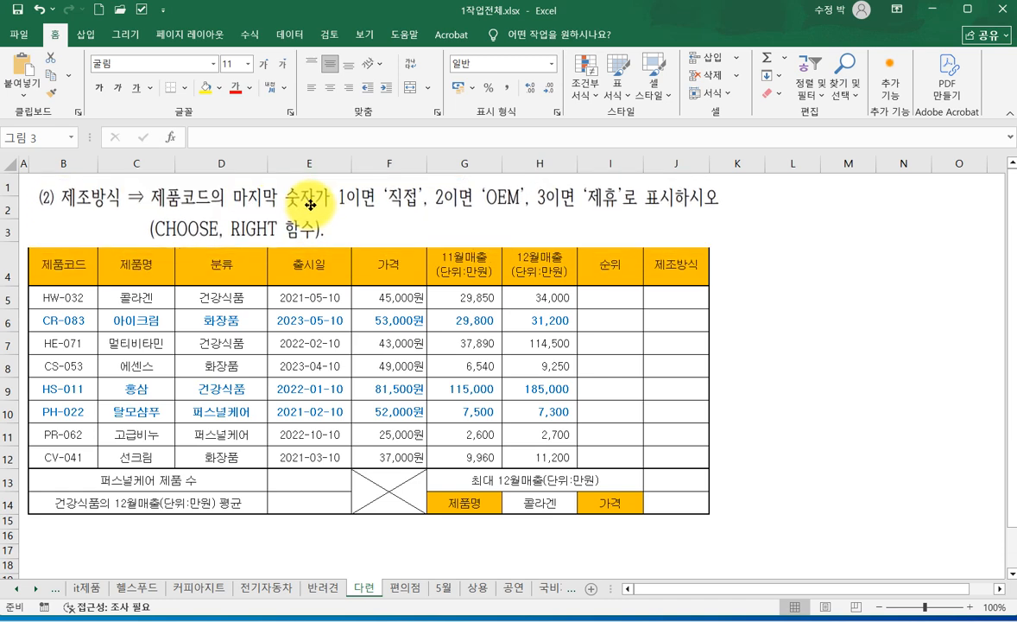
left_click(323, 587)
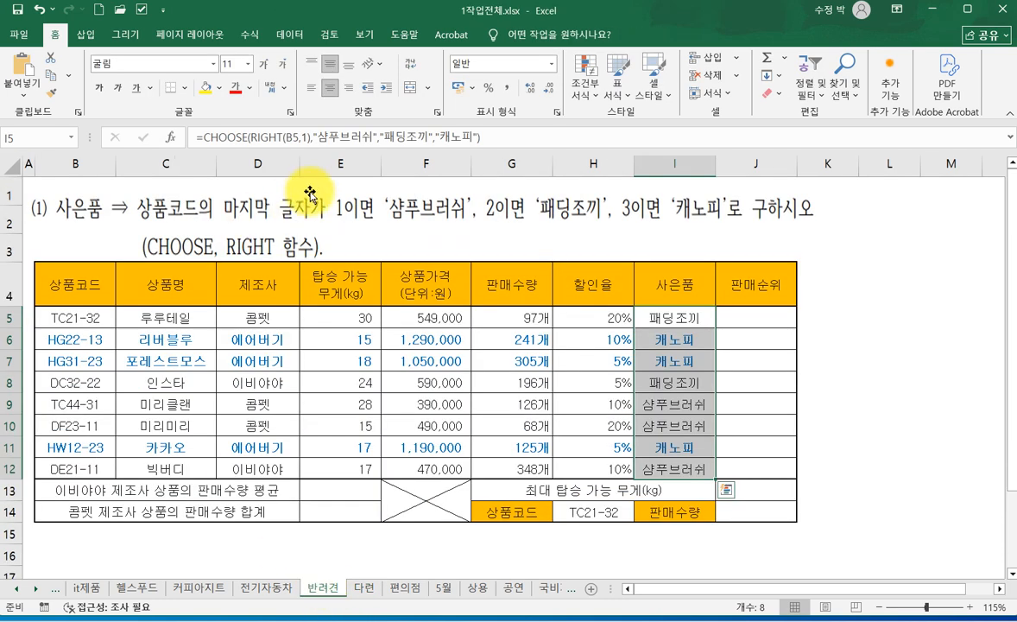
left_click_drag(289, 205, 311, 213)
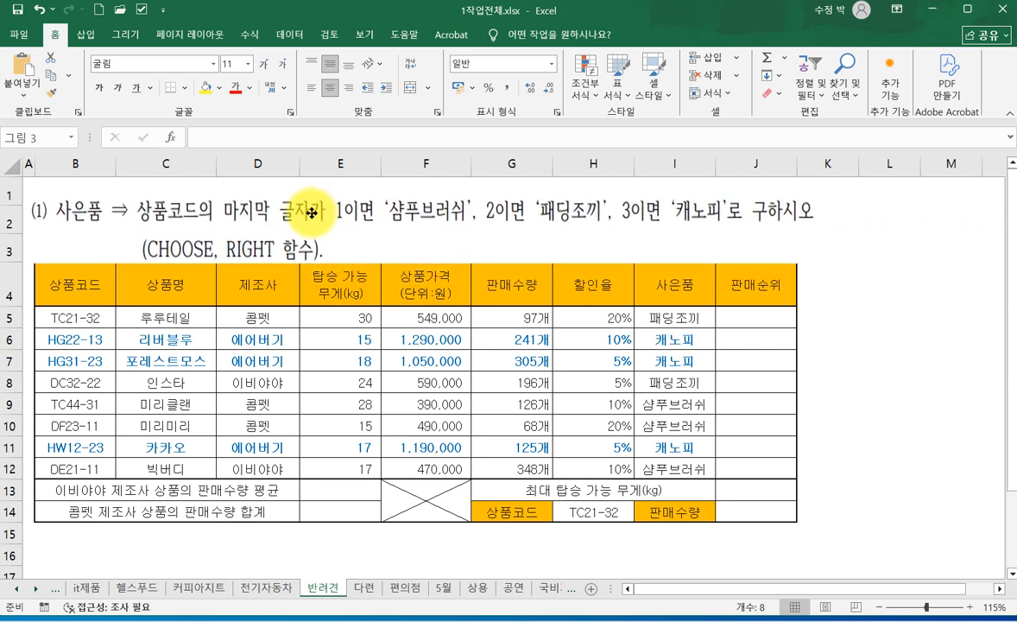
- Select the 제조방식 cells J5:J12 on the 다련 sheet
left_click(363, 587)
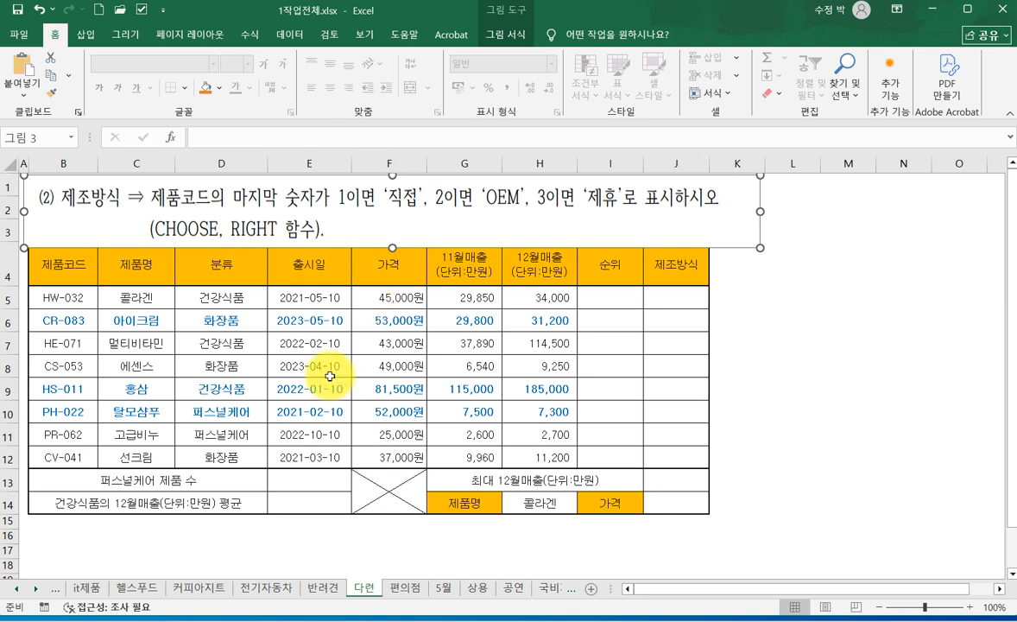
left_click_drag(672, 297, 671, 455)
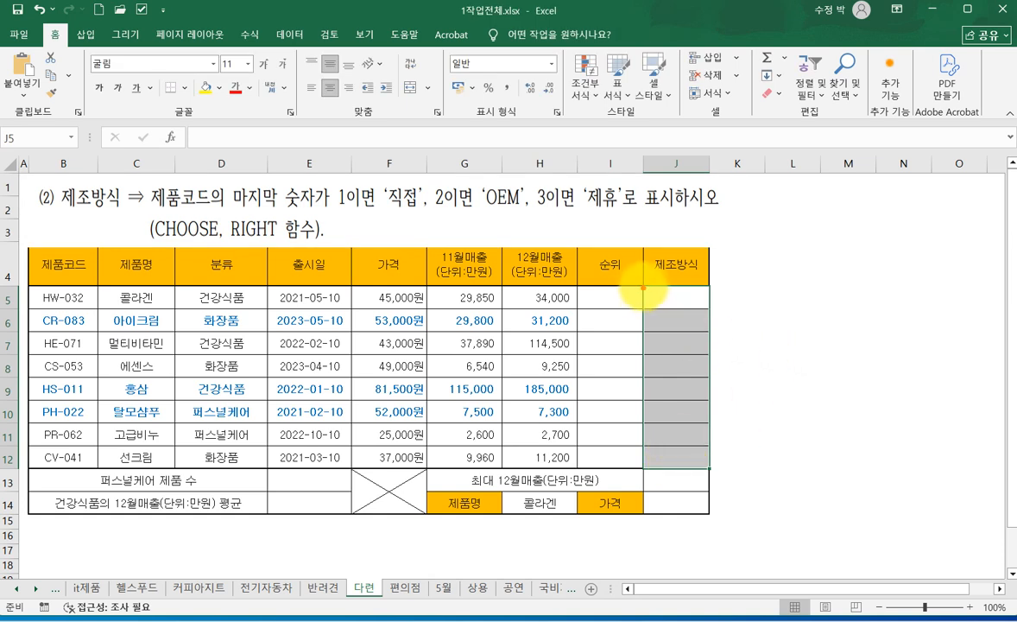
mouse_move(646, 284)
left_mouse_down()
mouse_move(705, 471)
mouse_move(716, 464)
left_mouse_up()
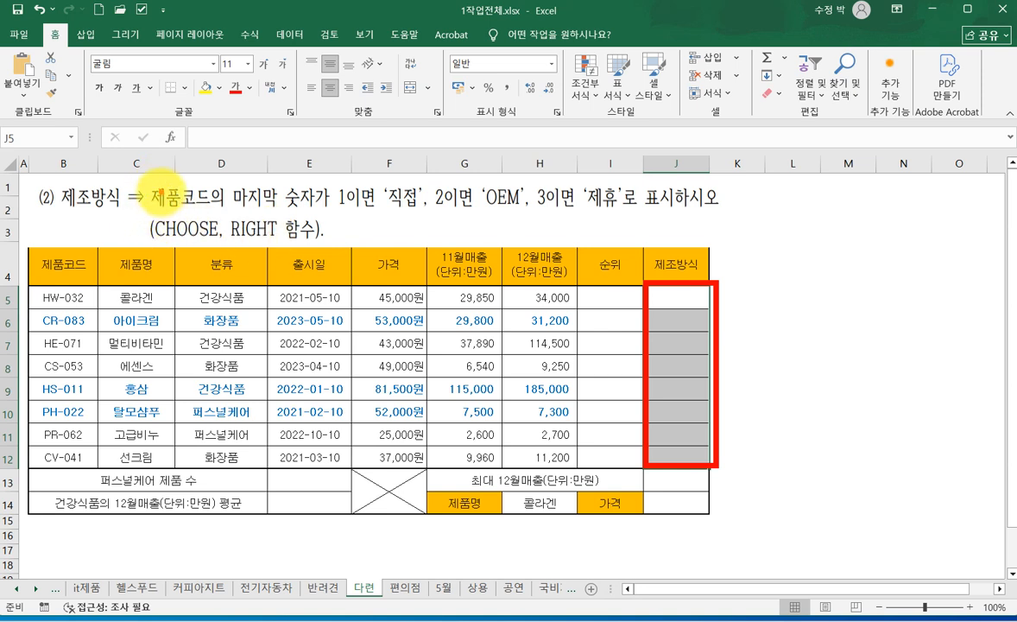
left_click_drag(140, 179, 326, 216)
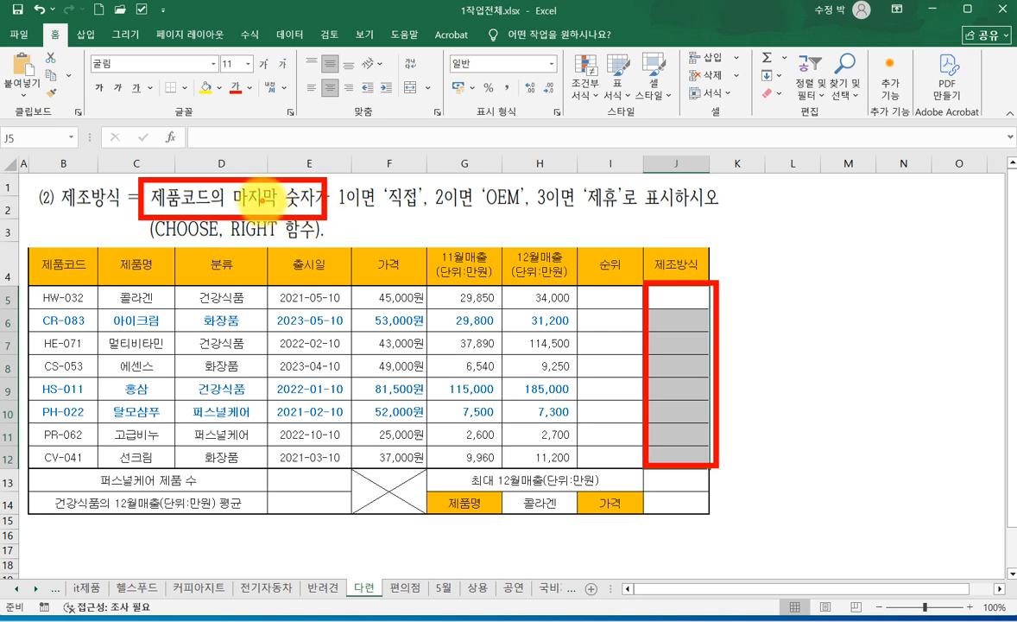
left_click_drag(252, 219, 281, 217)
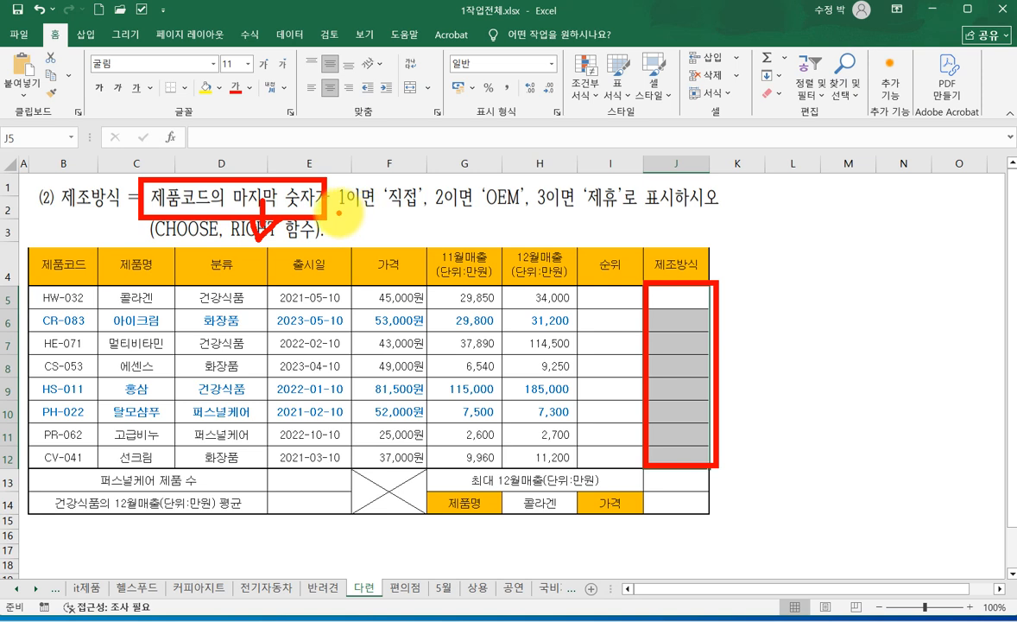
left_click_drag(329, 207, 399, 217)
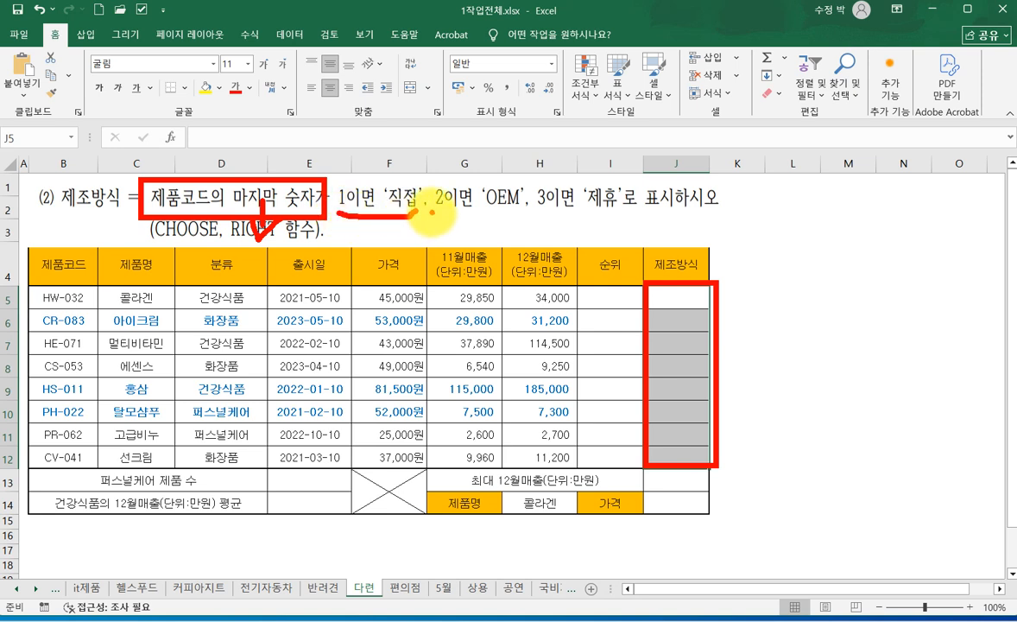
left_click_drag(431, 216, 628, 216)
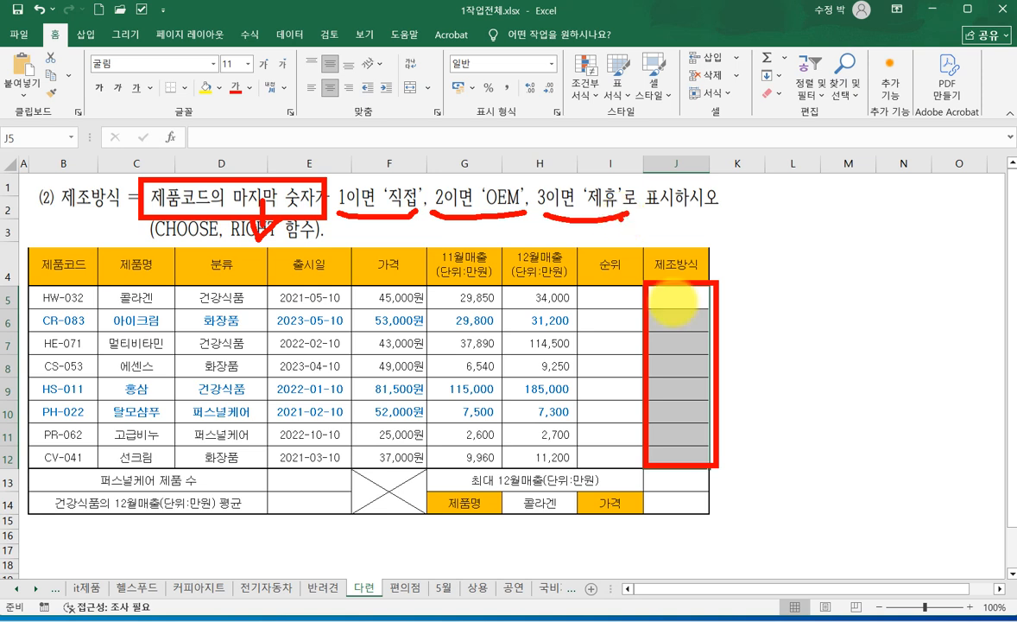
key("Escape")
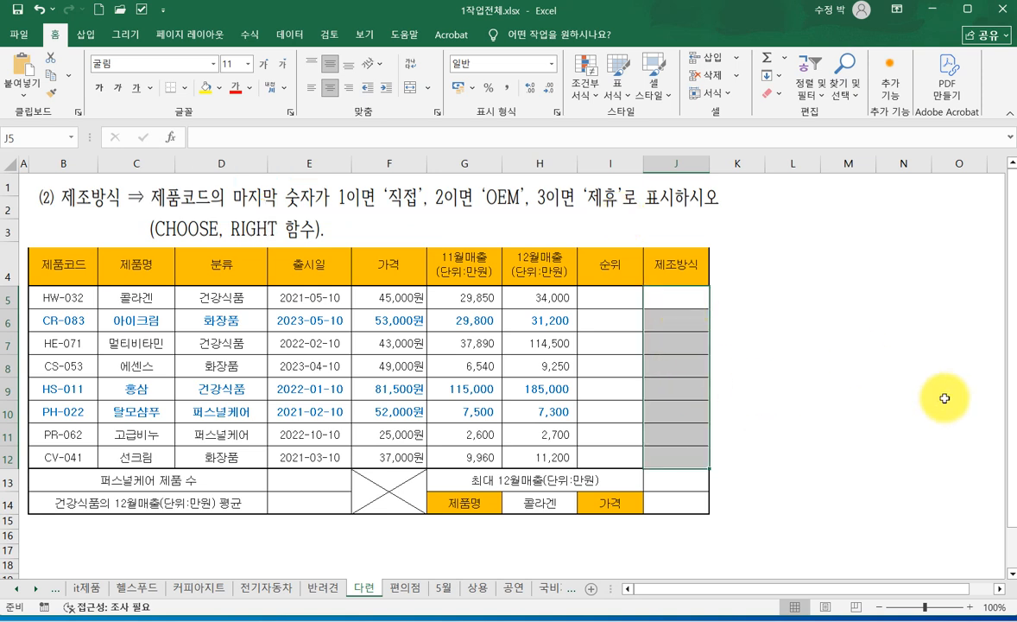
- Start a CHOOSE formula in J5 with J5:J12 selected and open its function arguments, keeping the 제품코드 value in row 5 visible
type("=")
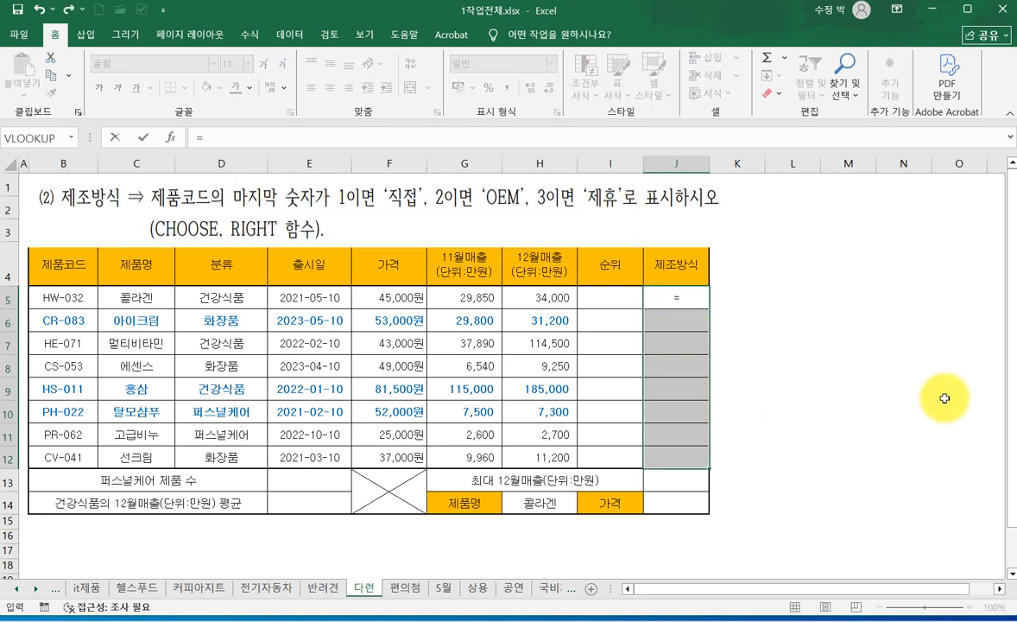
type("CH")
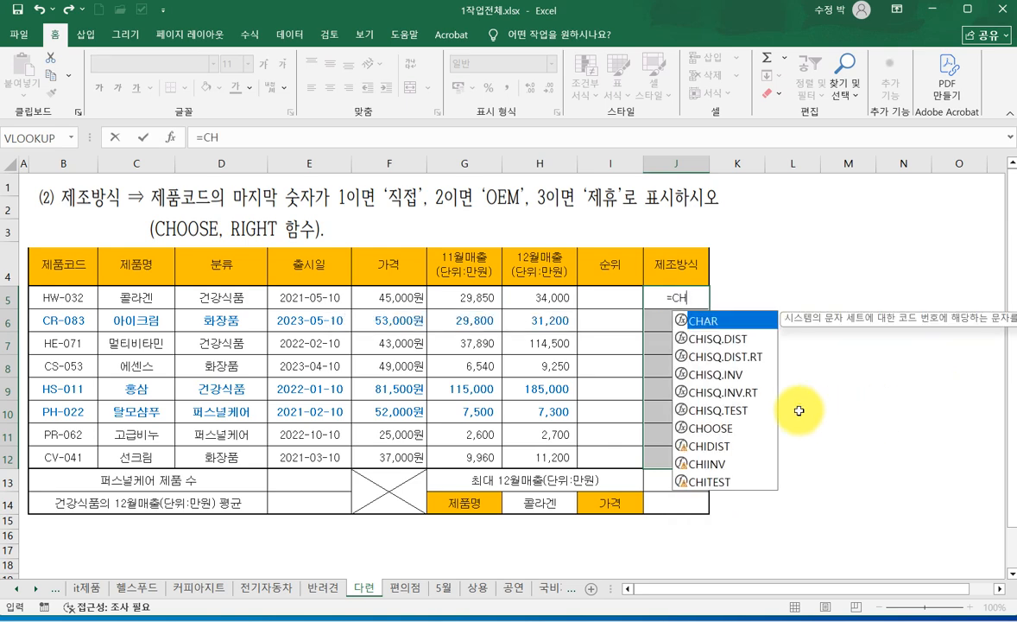
double_click(726, 434)
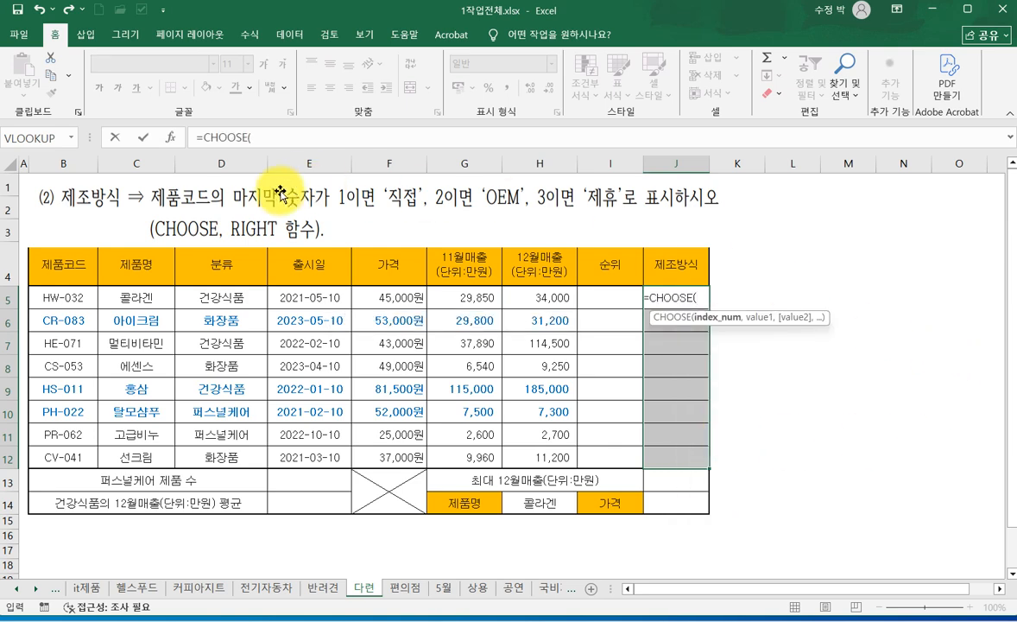
left_click(172, 139)
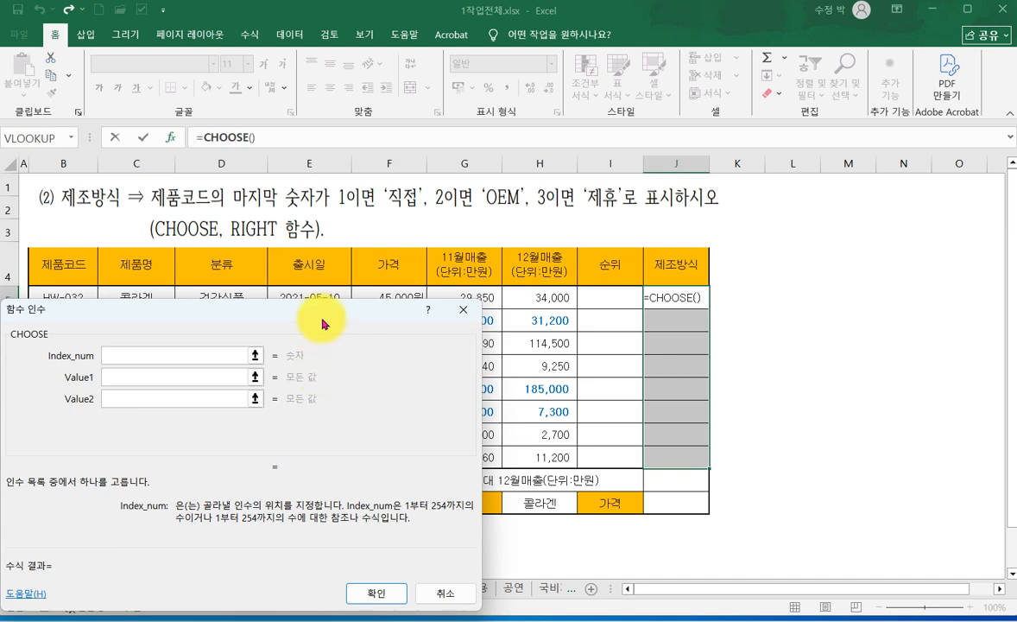
left_click_drag(466, 357, 356, 337)
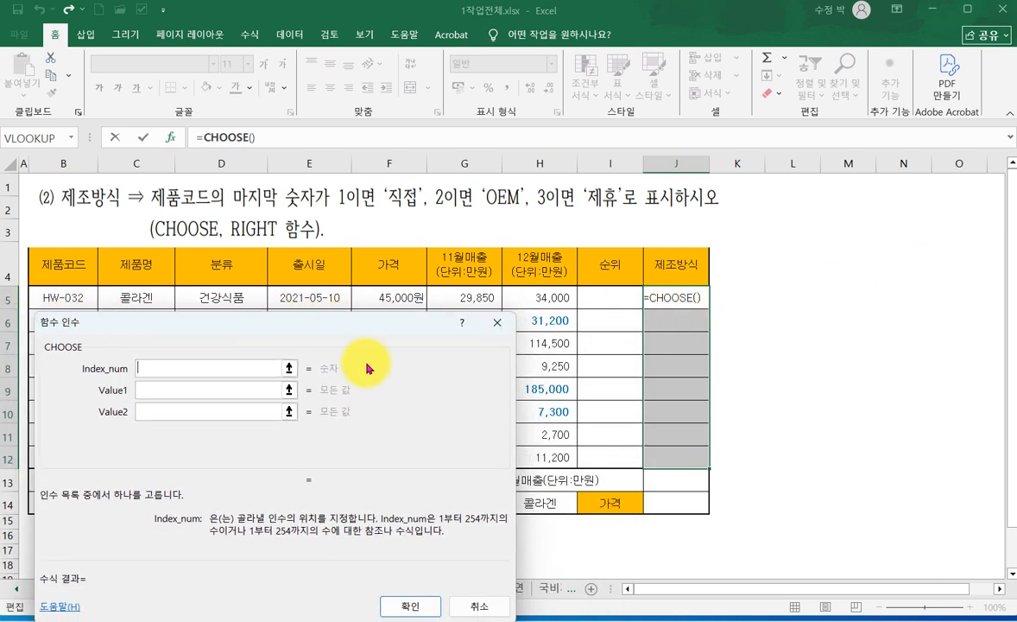
- Set the CHOOSE arguments Value1 to 직접, Value2 to OEM and Value3 to 제휴
left_click(147, 389)
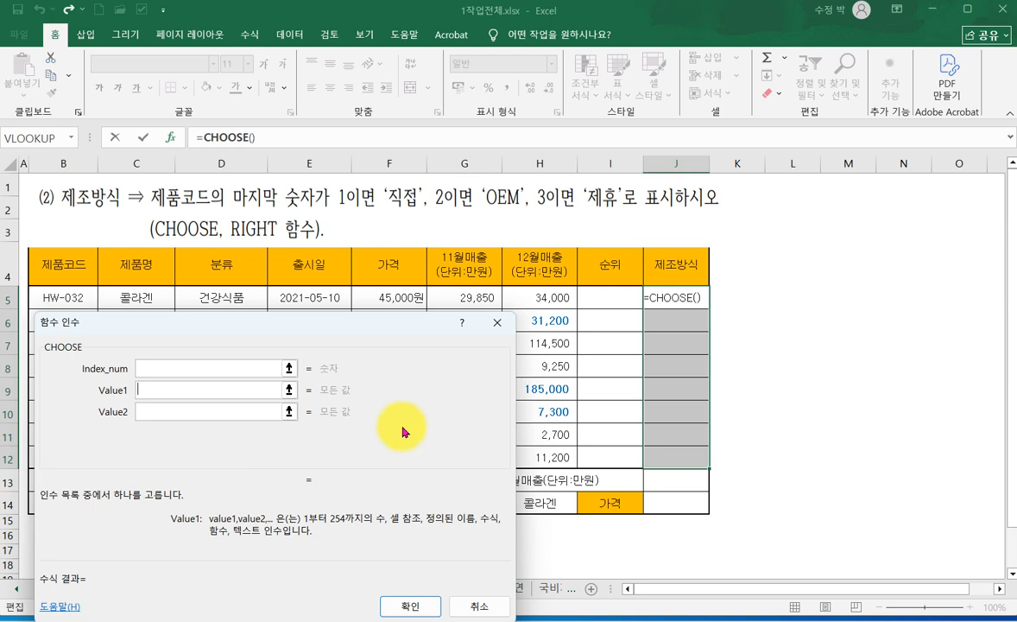
type("ㅈ")
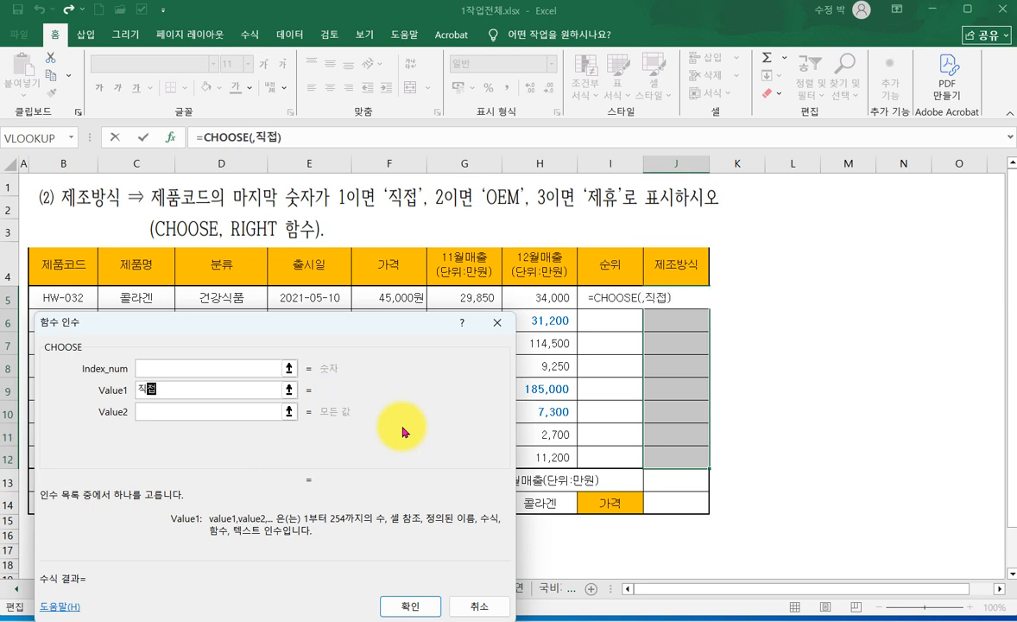
left_click(196, 413)
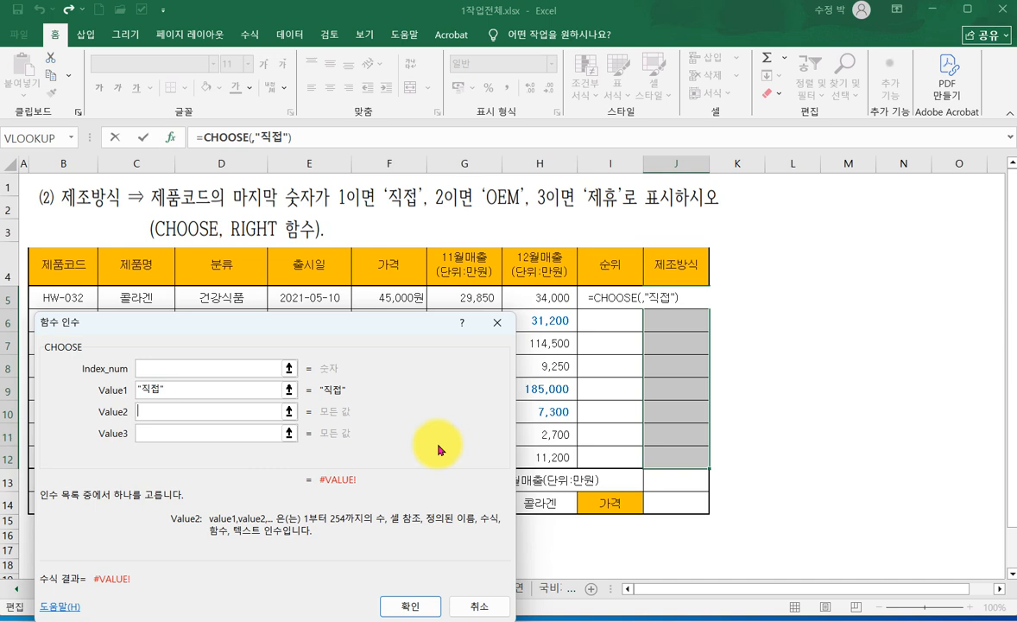
type("OEM")
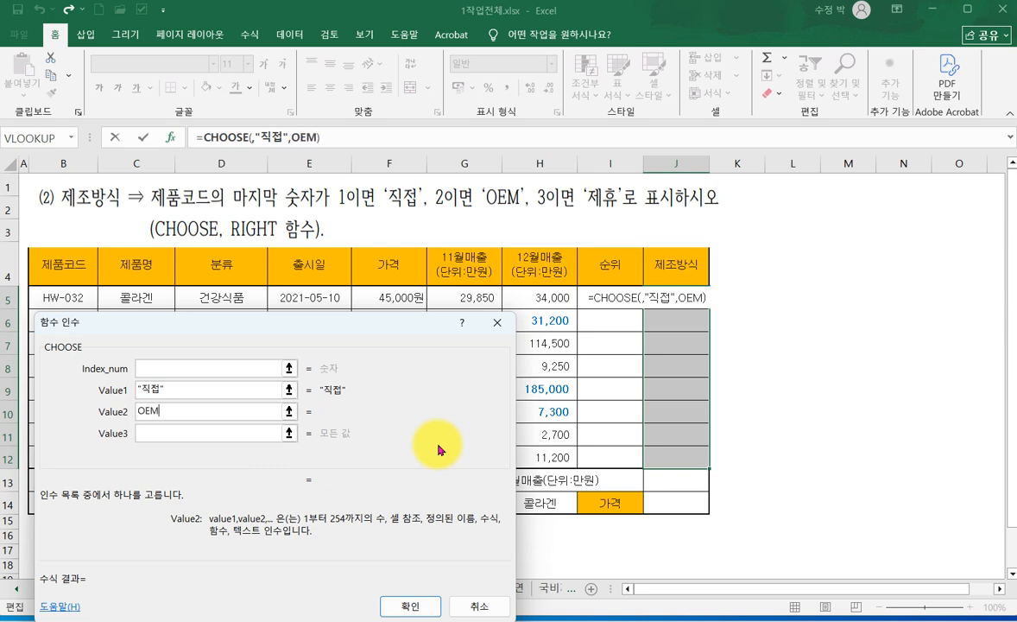
left_click(170, 434)
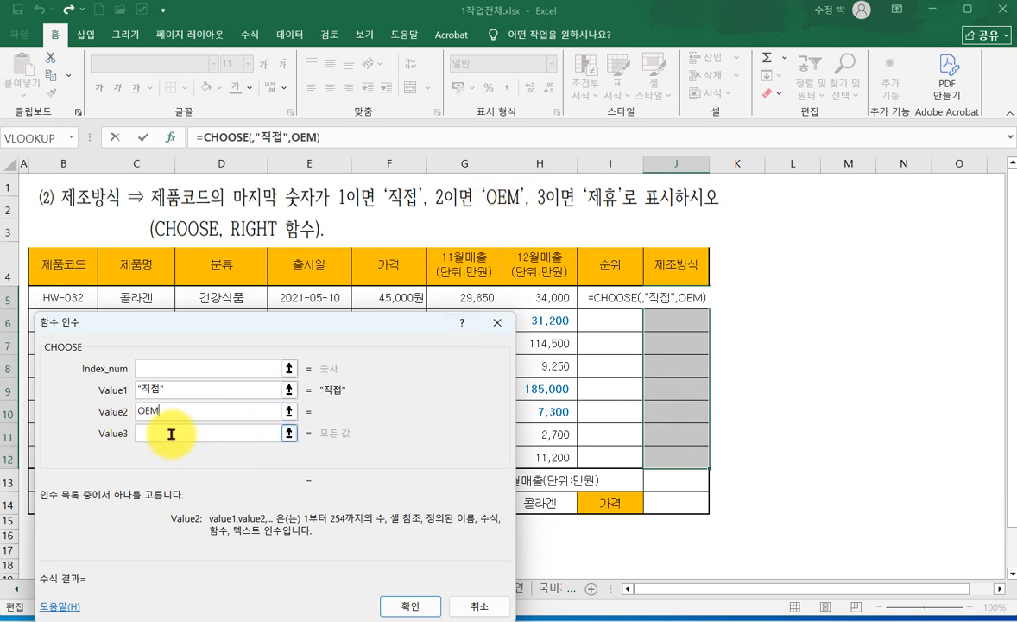
left_click(171, 434)
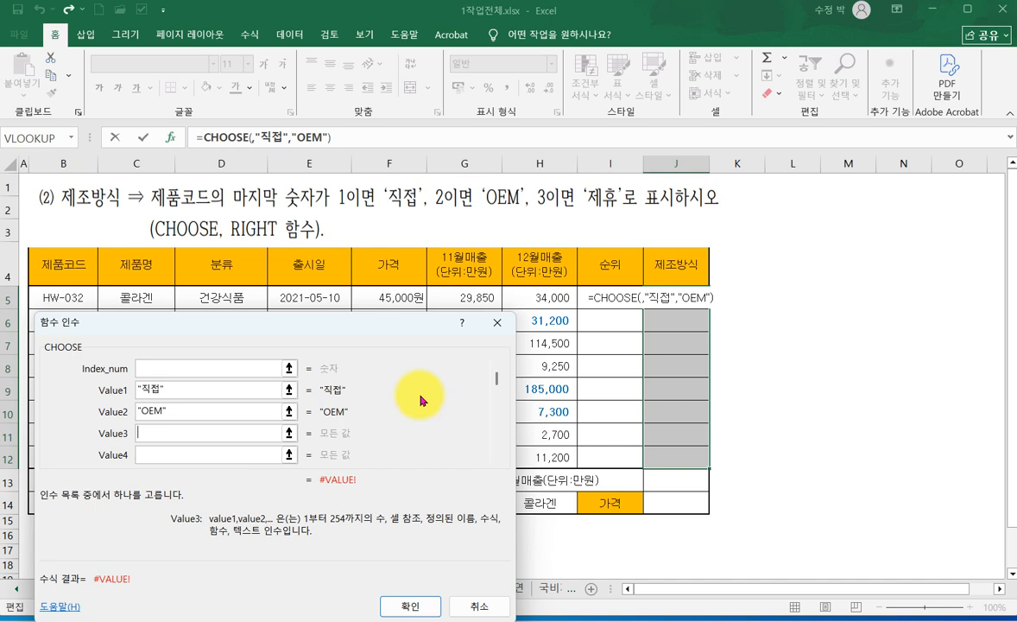
type("ㅈㅔ")
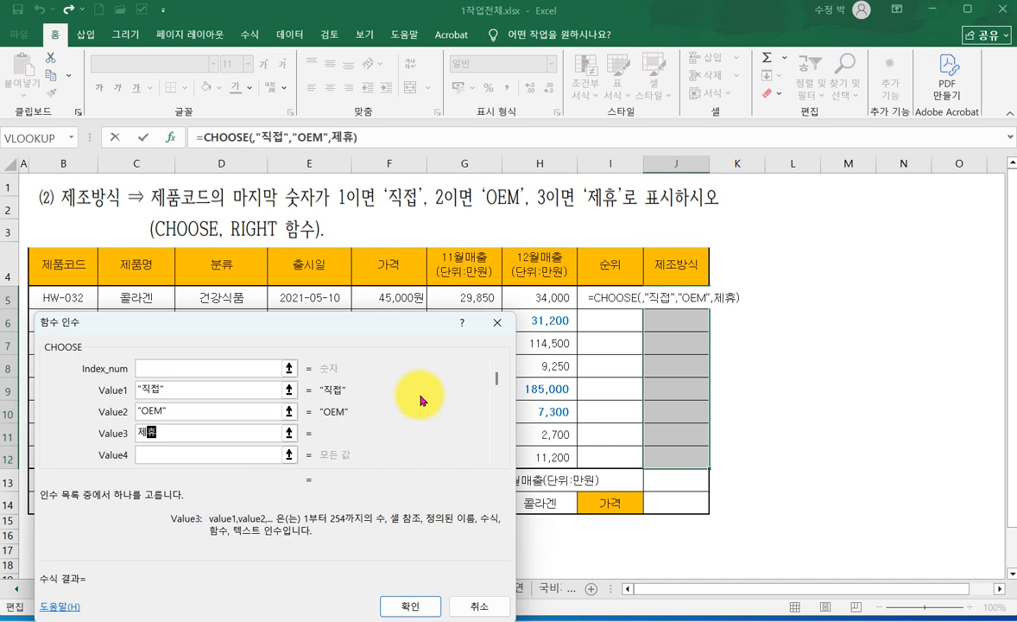
- Enter RIGHT() as the Index_num of the 제조방식 CHOOSE formula and open the nested function's arguments
left_click(154, 372)
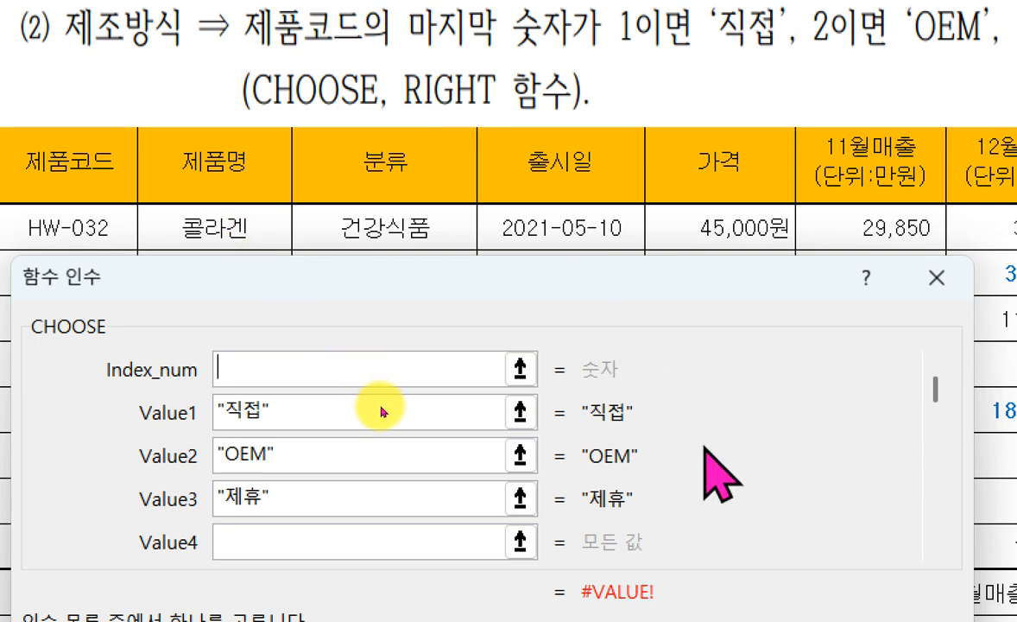
type("RIGHT")
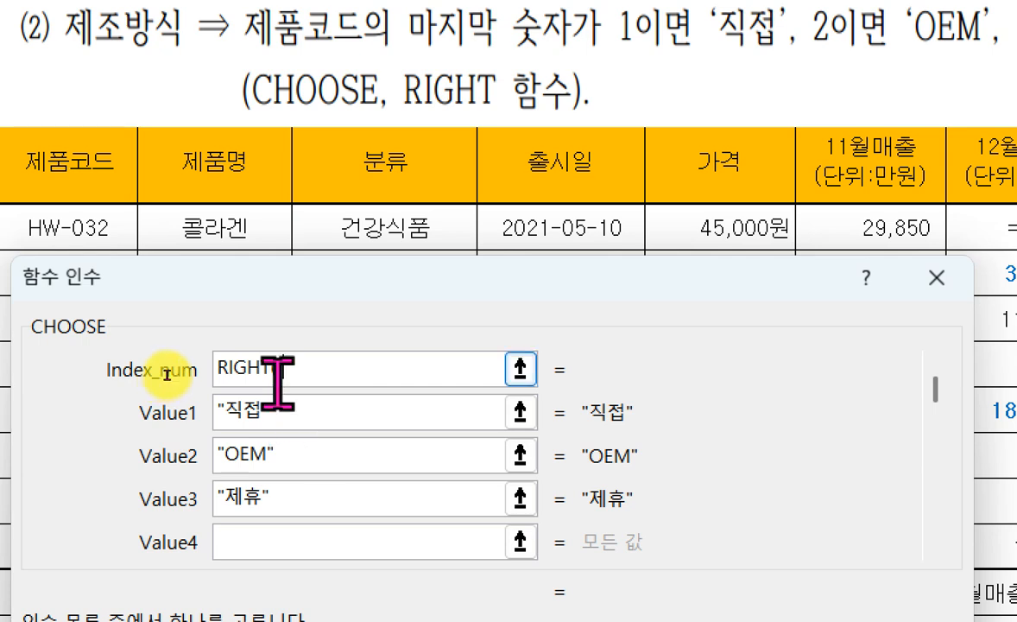
type("()")
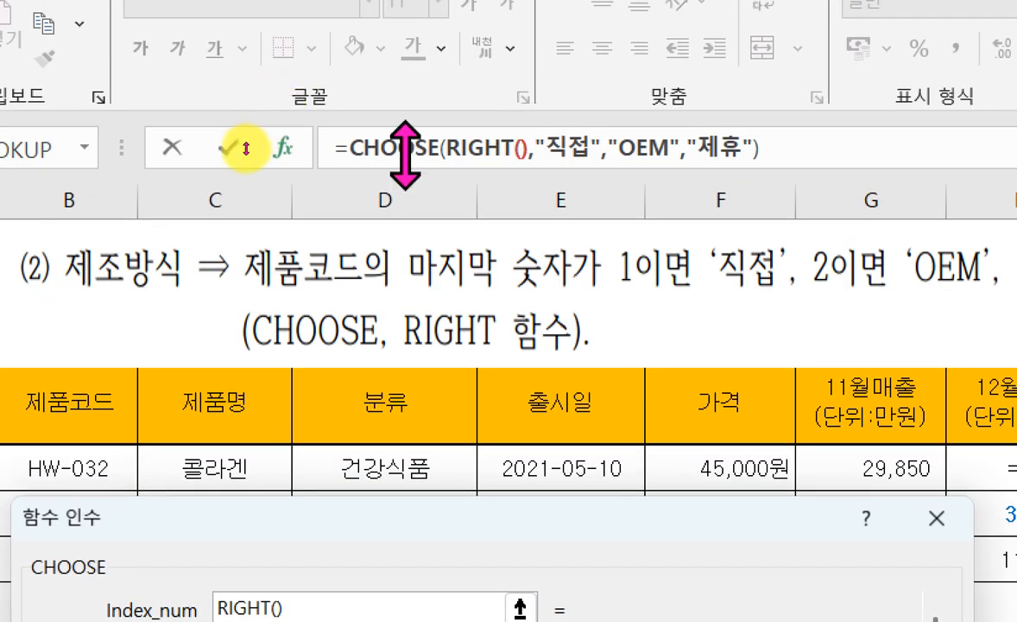
left_click(479, 147)
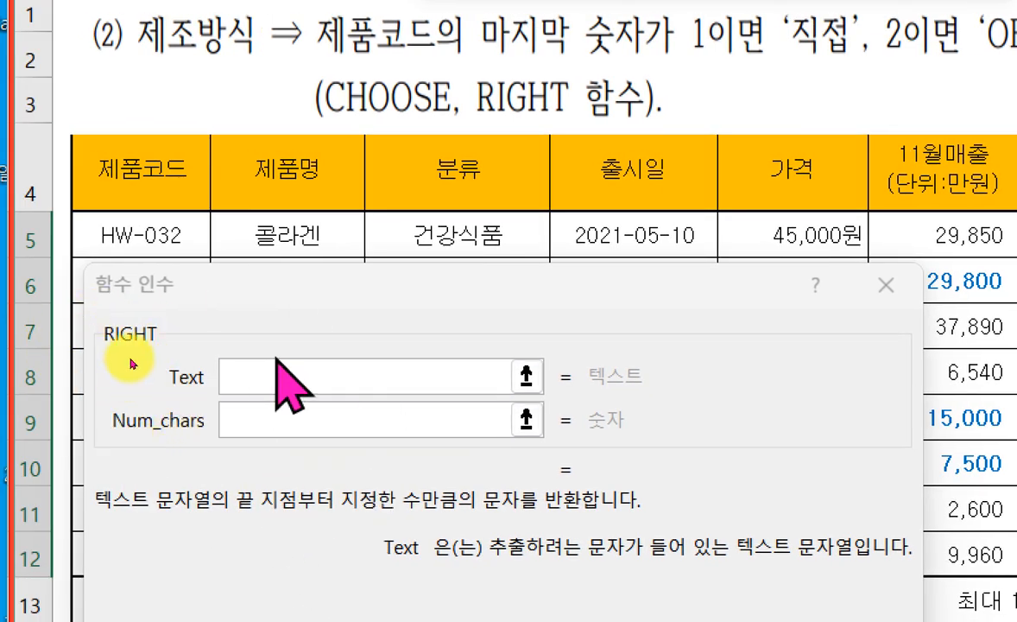
- Set the nested RIGHT function's Text to the 제품코드 cell B5 and begin its Num_chars entry
left_click(132, 366)
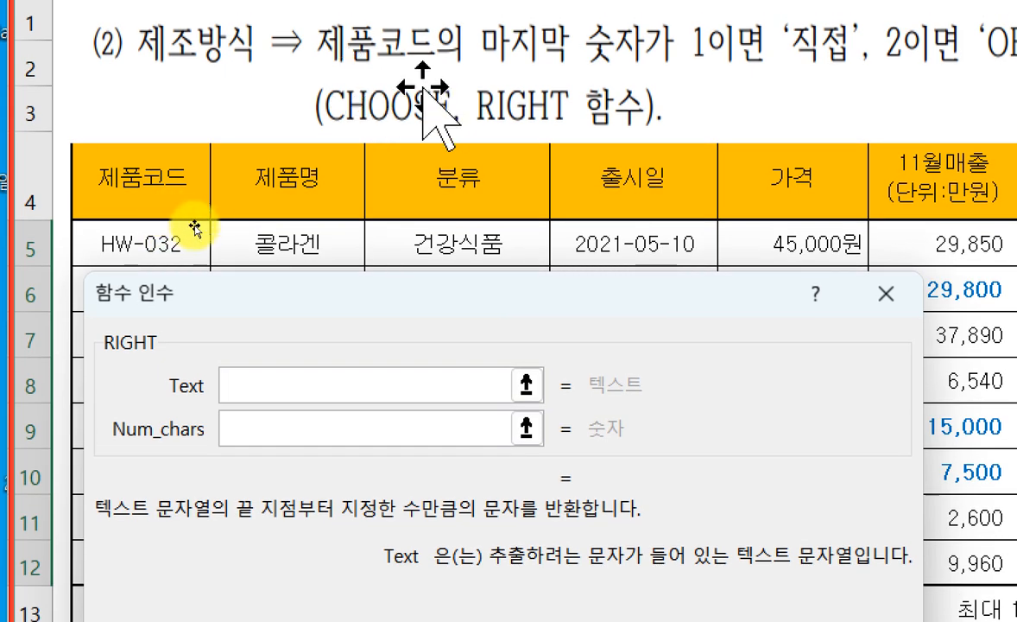
left_click(203, 225)
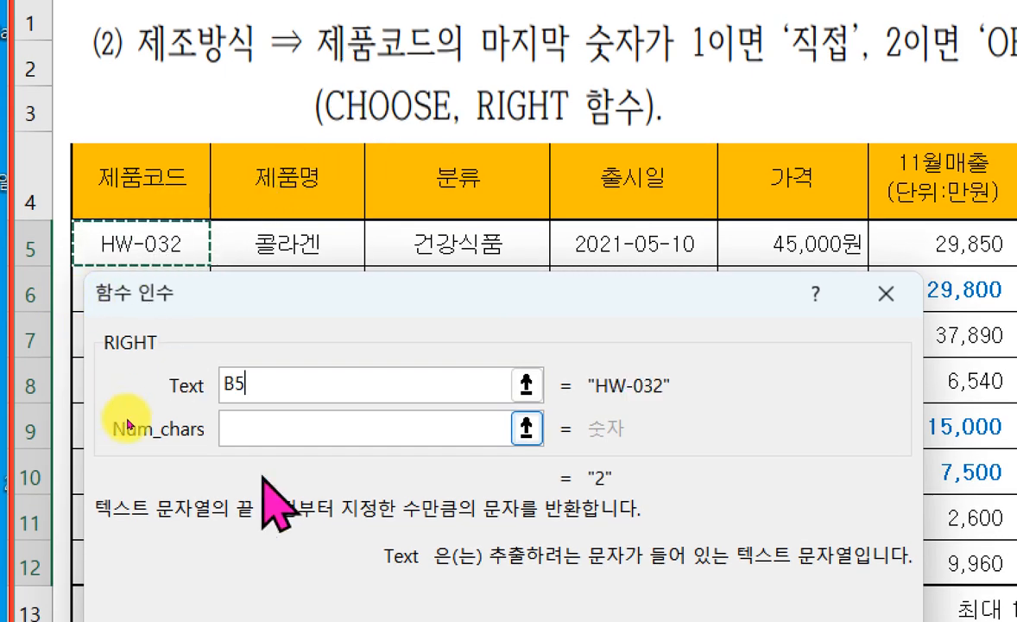
left_click(272, 427)
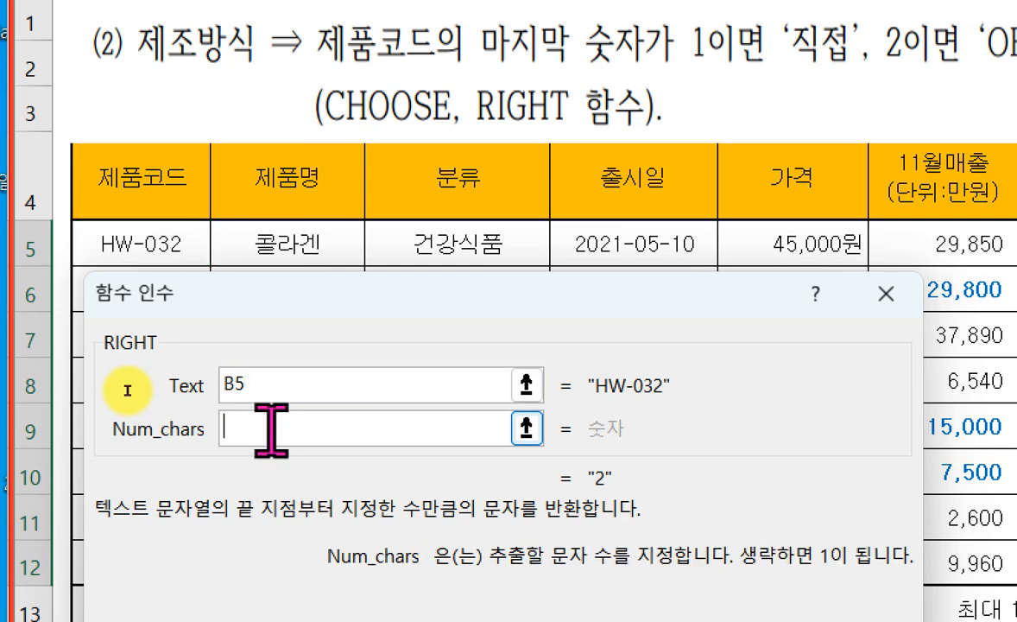
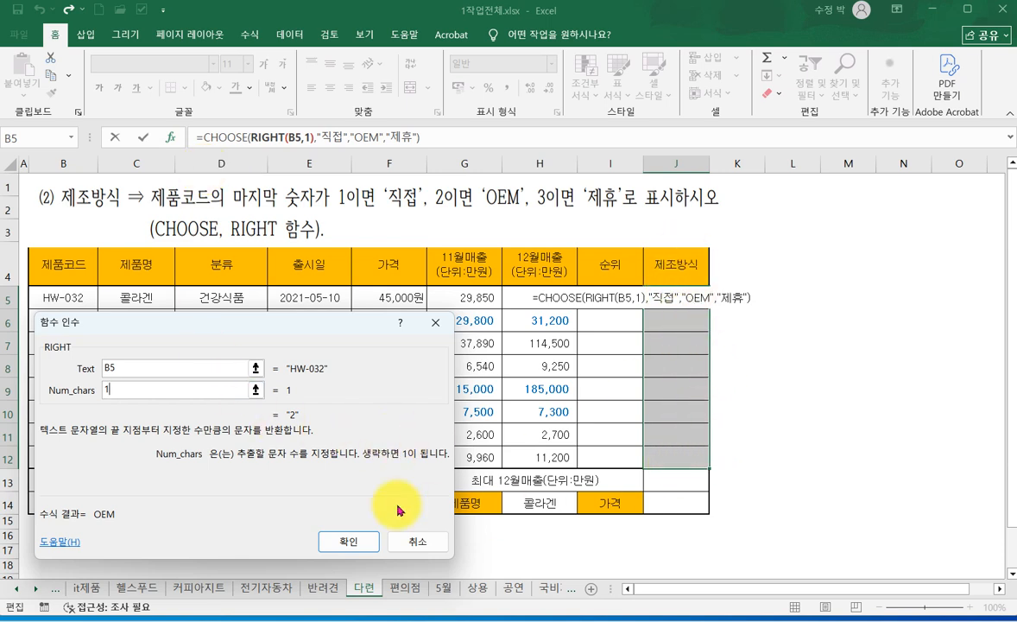
- Confirm the CHOOSE formula with the nested RIGHT function, filling it into the 제조방식 cells J5:J12
left_click(343, 545)
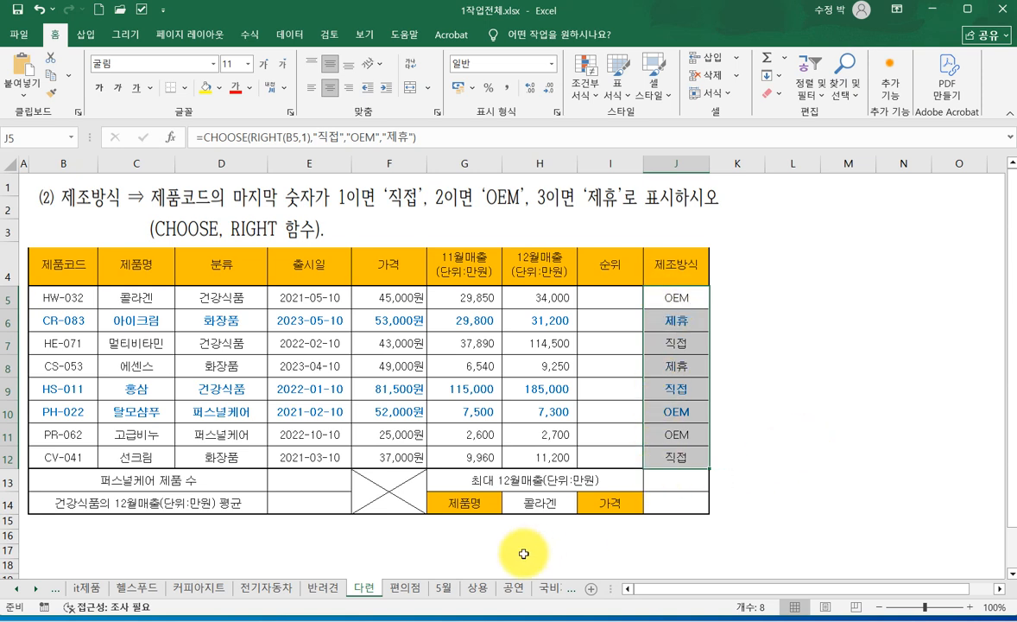
- On the 편의점 sheet, nudge the problem-text picture slightly down and left, and select the 판매처 cells I5:I12
left_click(406, 591)
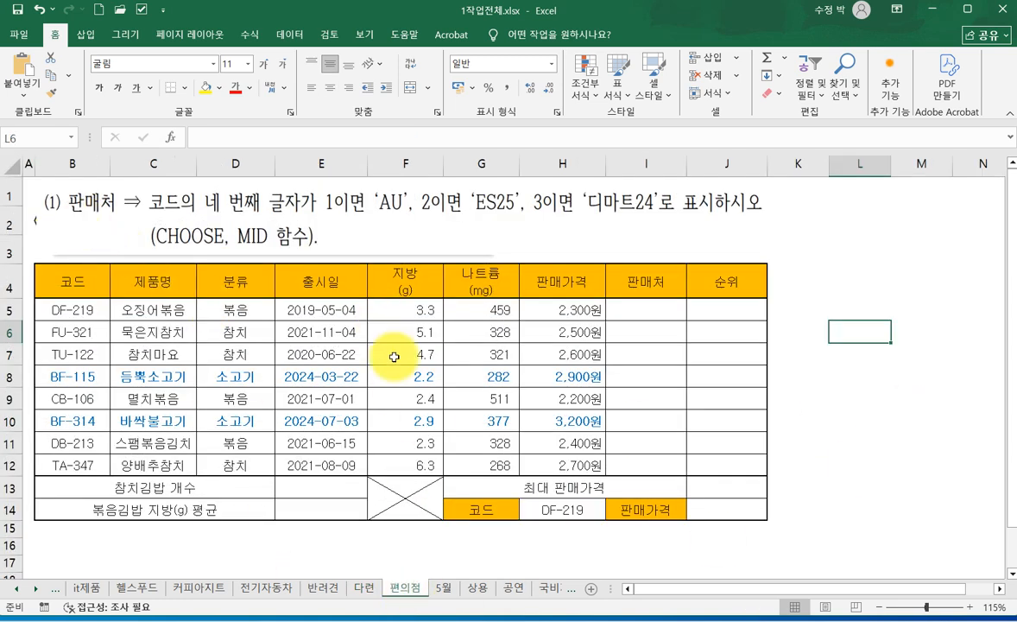
mouse_move(159, 222)
left_mouse_down()
mouse_move(284, 250)
mouse_move(464, 227)
mouse_move(156, 229)
left_mouse_up()
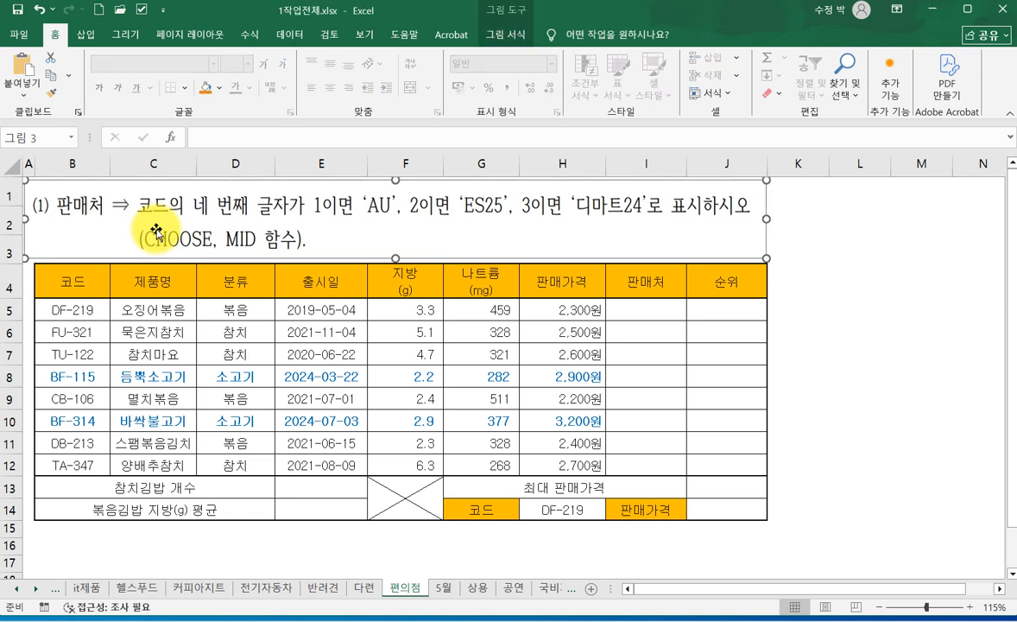
left_click(871, 303)
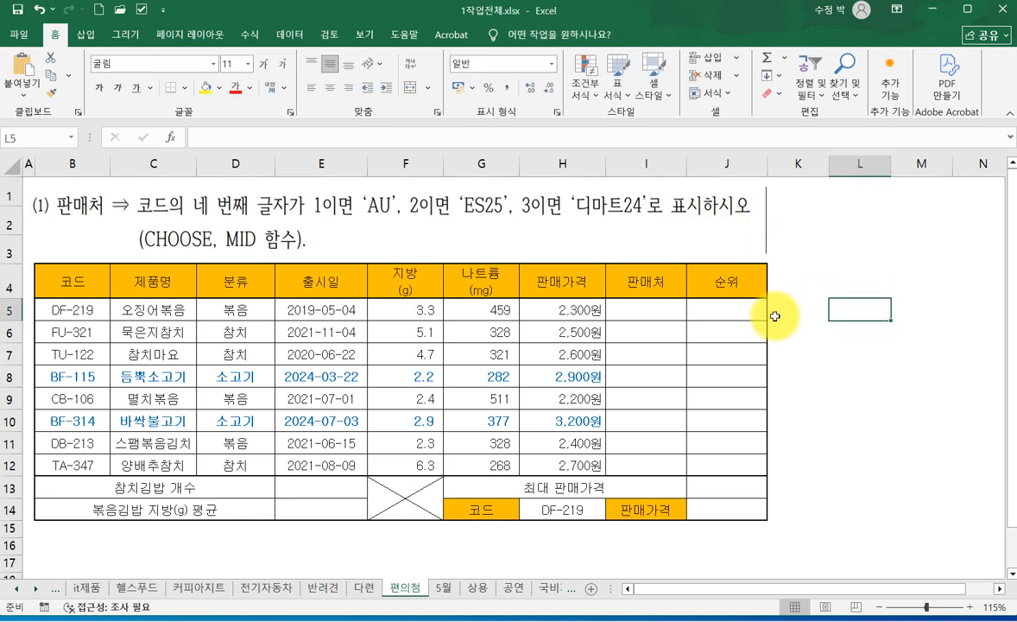
left_click_drag(649, 312, 652, 464)
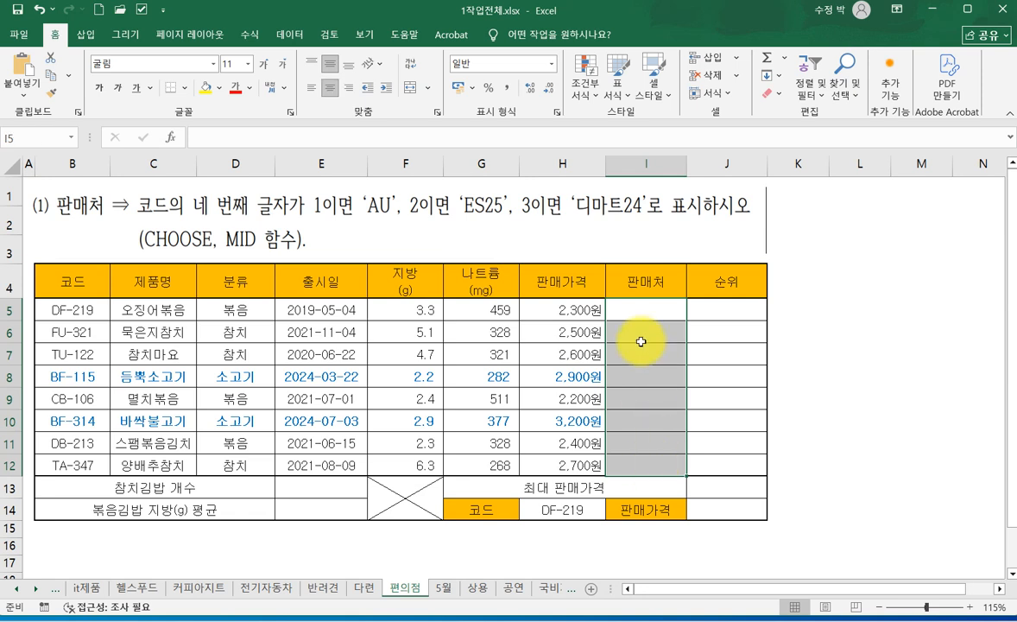
mouse_move(608, 296)
left_mouse_down()
mouse_move(618, 473)
mouse_move(692, 473)
left_mouse_up()
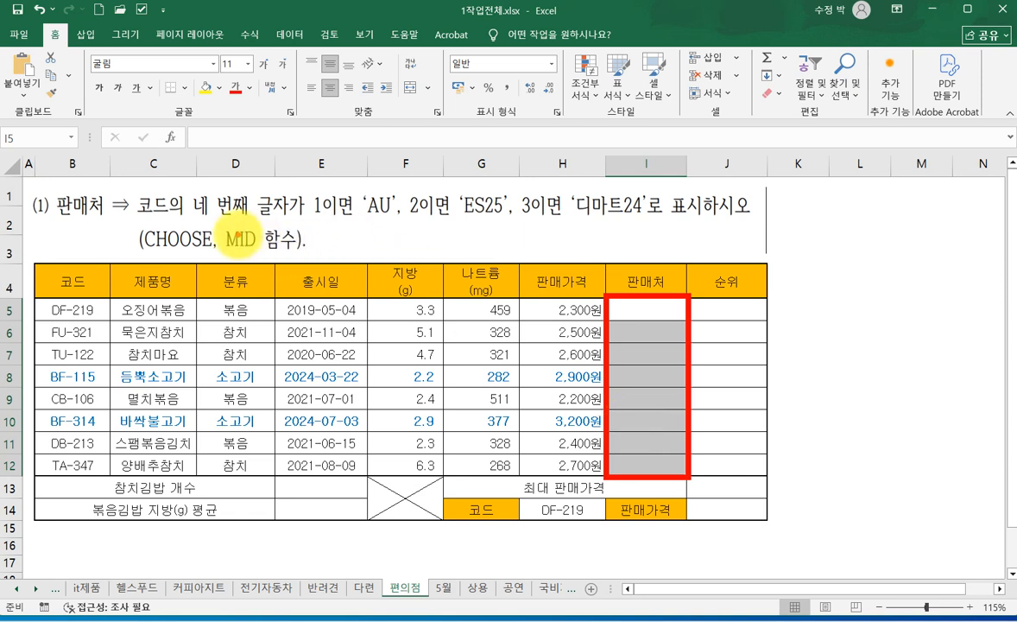
left_click_drag(275, 217, 647, 225)
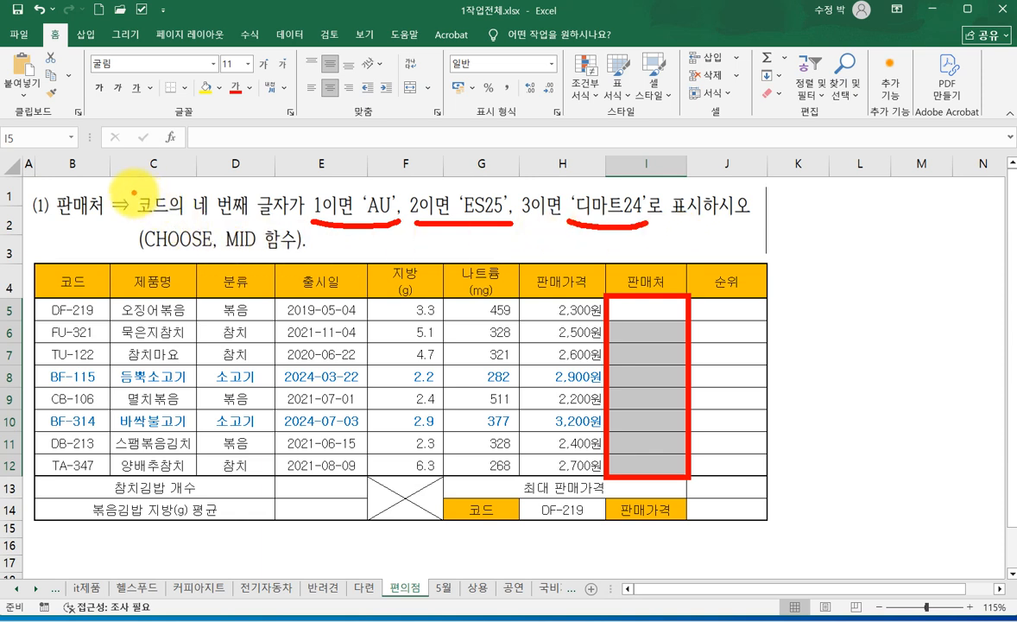
left_click_drag(135, 186, 296, 222)
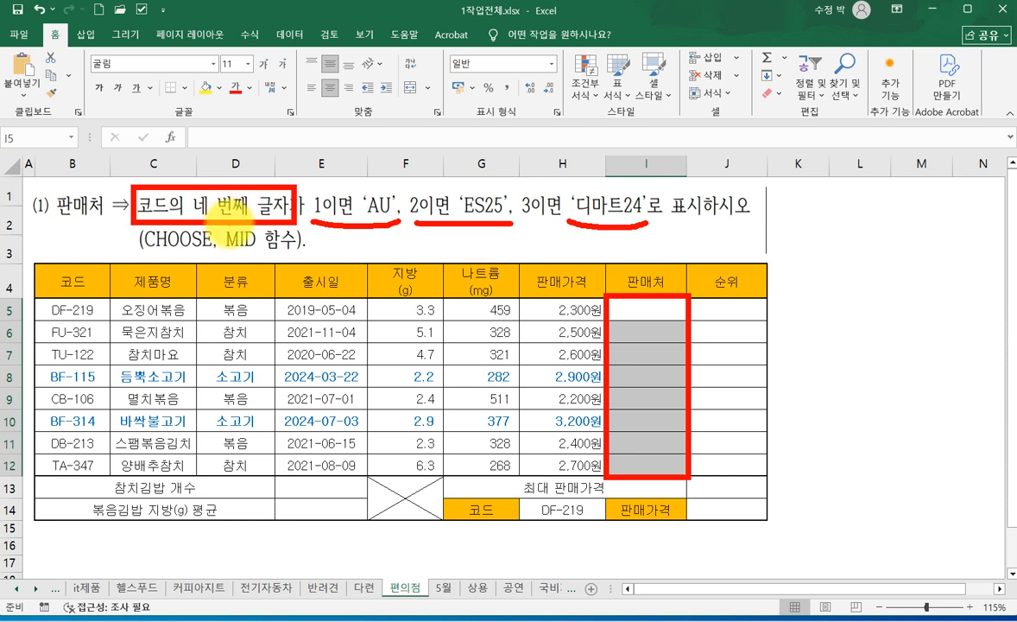
left_click_drag(227, 256, 257, 257)
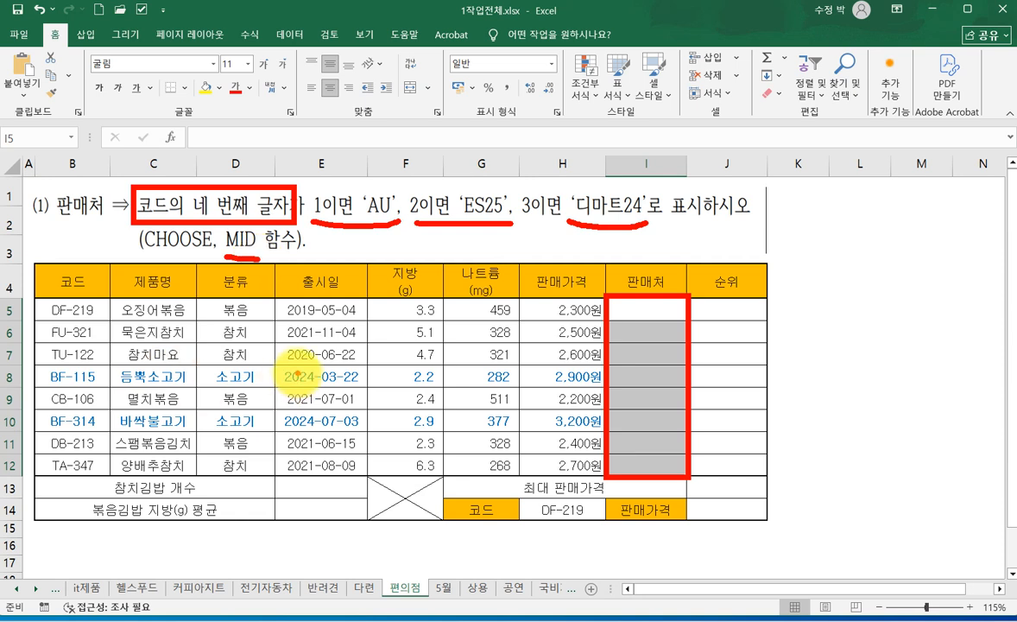
key("Escape")
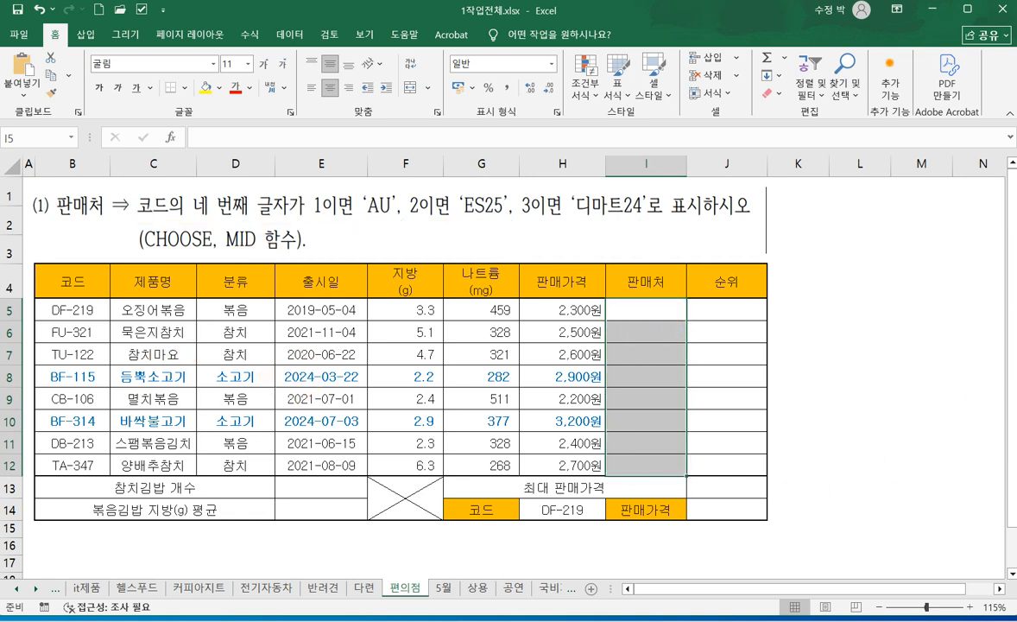
- Start a CHOOSE formula in I5 with I5:I12 selected and open its function arguments, keeping the 코드 value in row 5 visible
type("=")
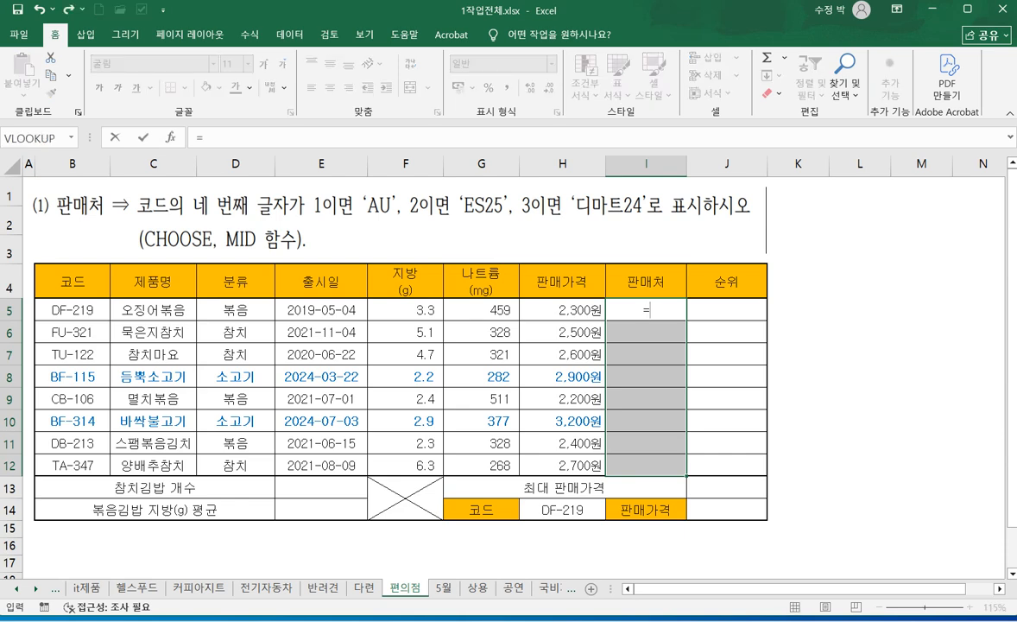
type("CH")
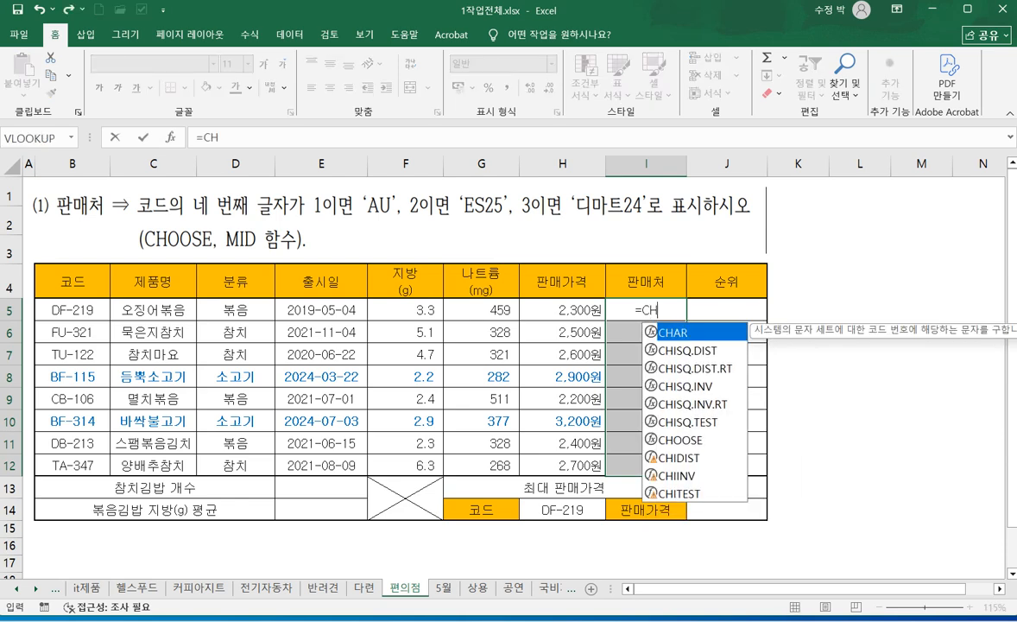
double_click(682, 440)
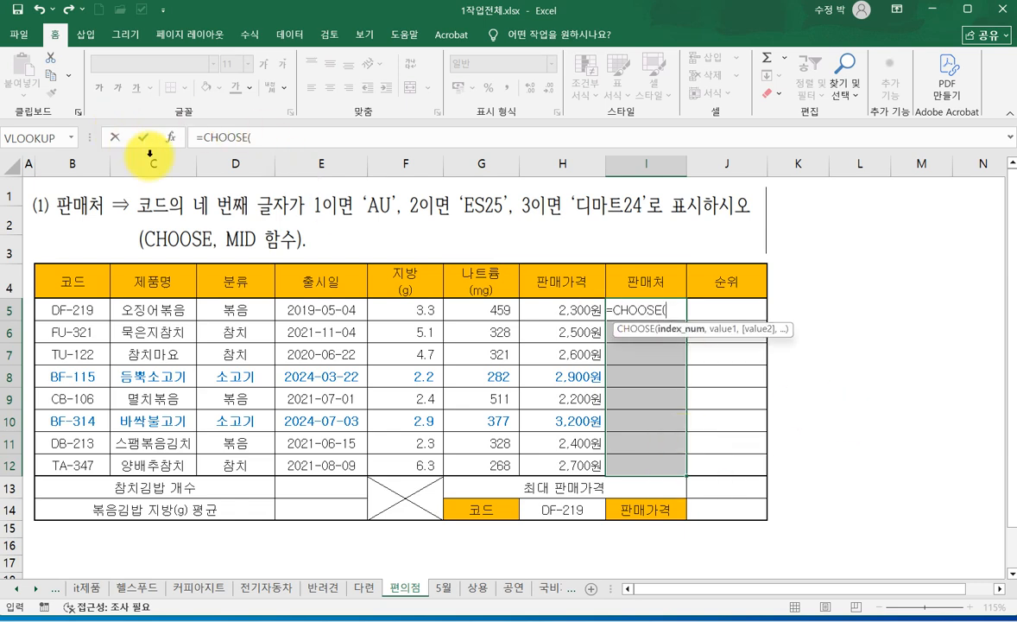
left_click(170, 137)
left_click_drag(337, 298, 364, 346)
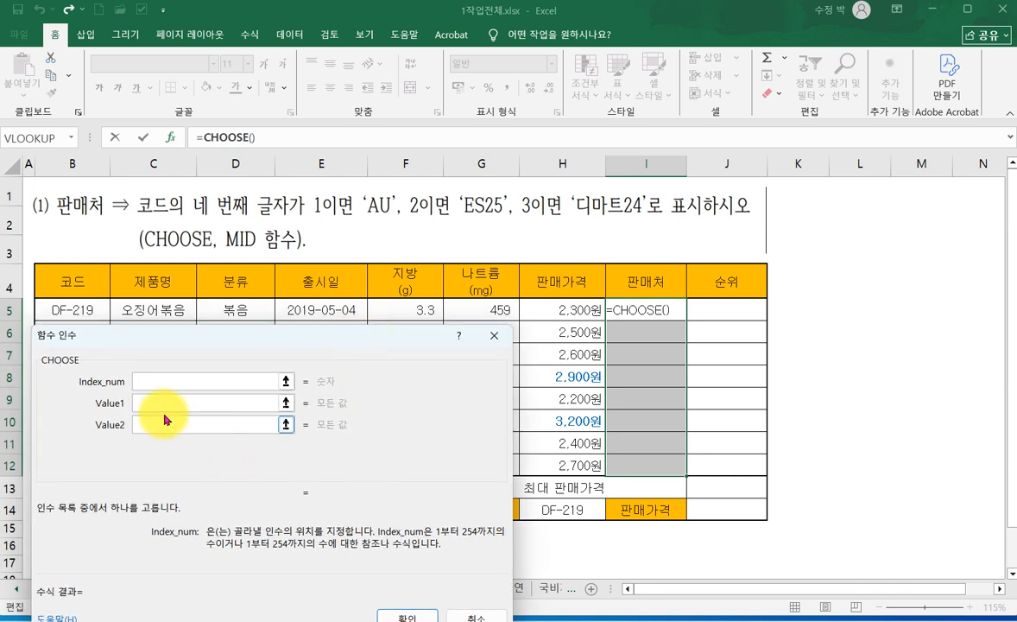
- Set the CHOOSE arguments Value1 to AU, Value2 to ES25 and Value3 to 디마트24
left_click(145, 398)
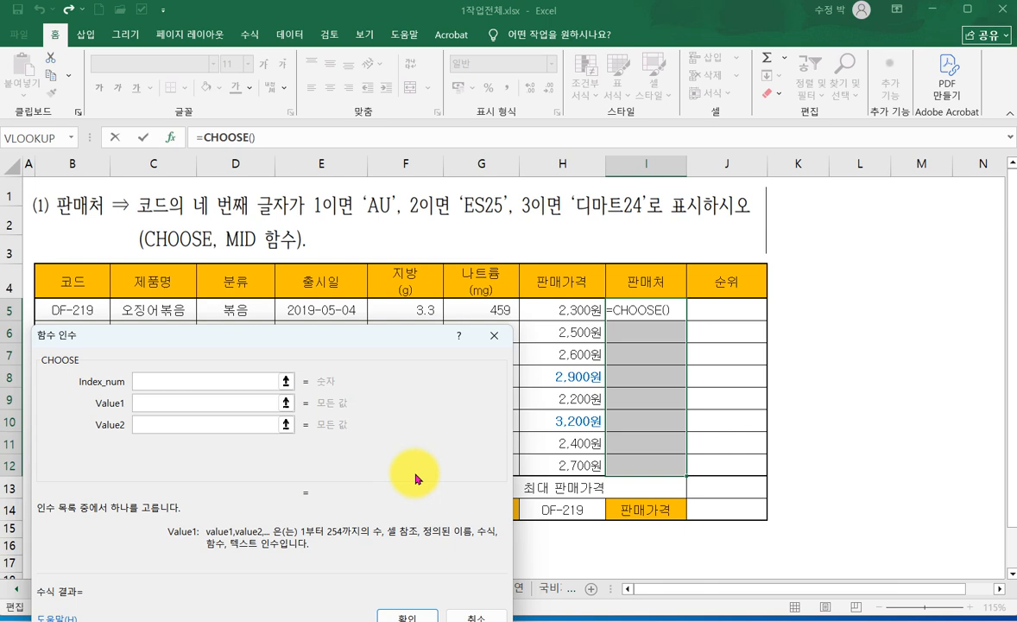
type("AU")
key("Tab")
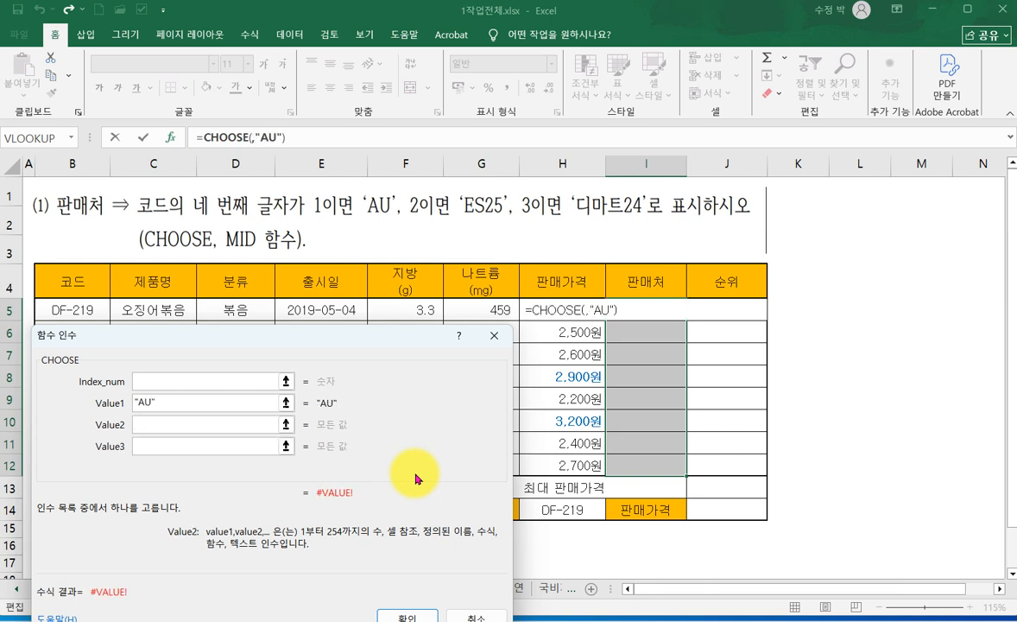
type("ES")
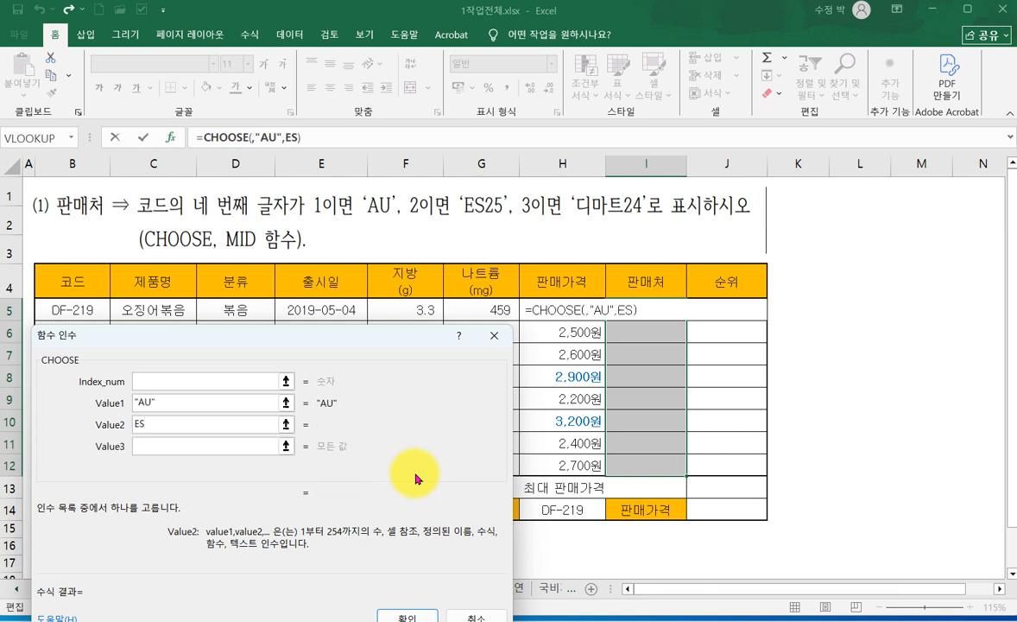
type("25")
key("Tab")
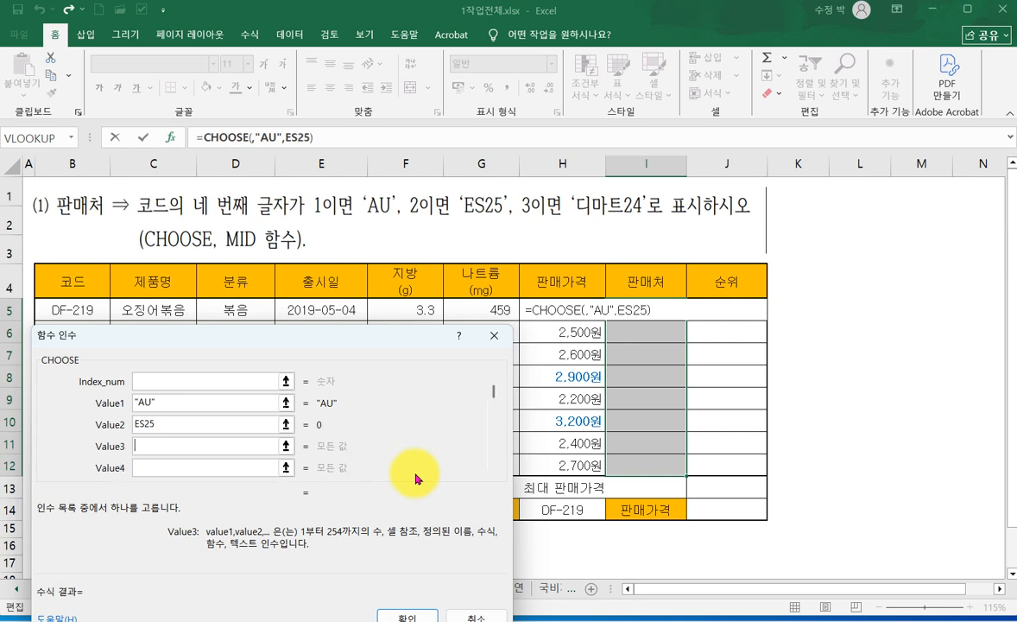
type("디마")
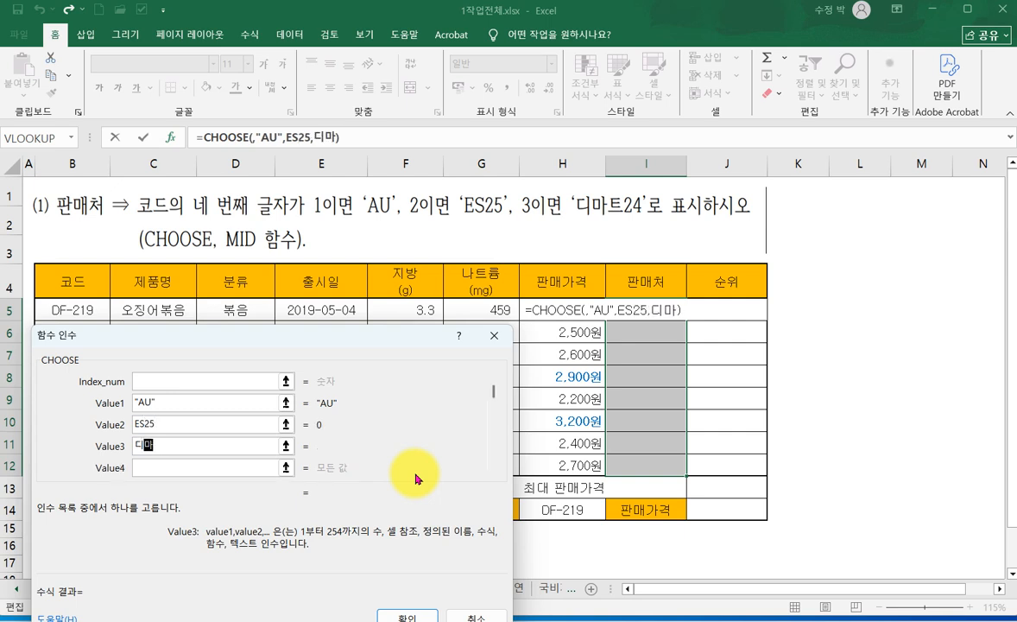
type("트24")
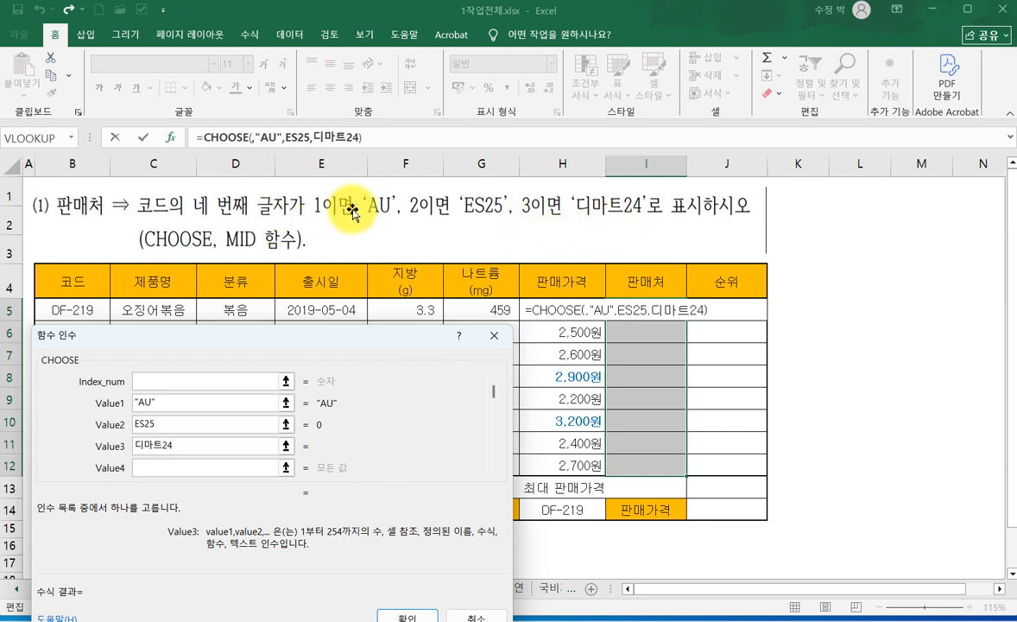
- Enter MID() as the Index_num of the 판매처 CHOOSE formula and open the nested function's arguments
left_click(140, 381)
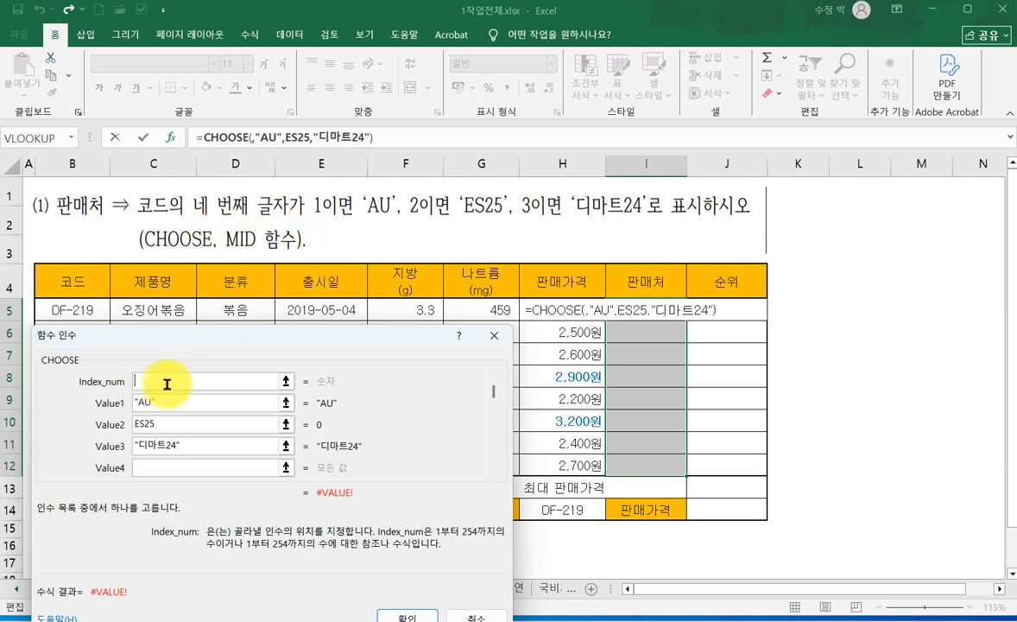
type("MID")
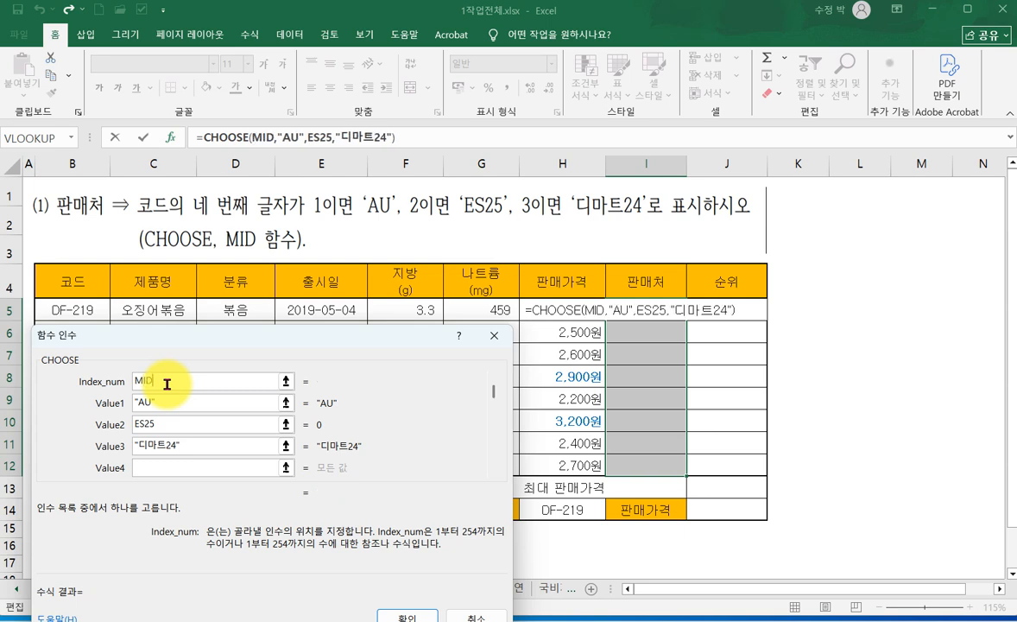
type("()")
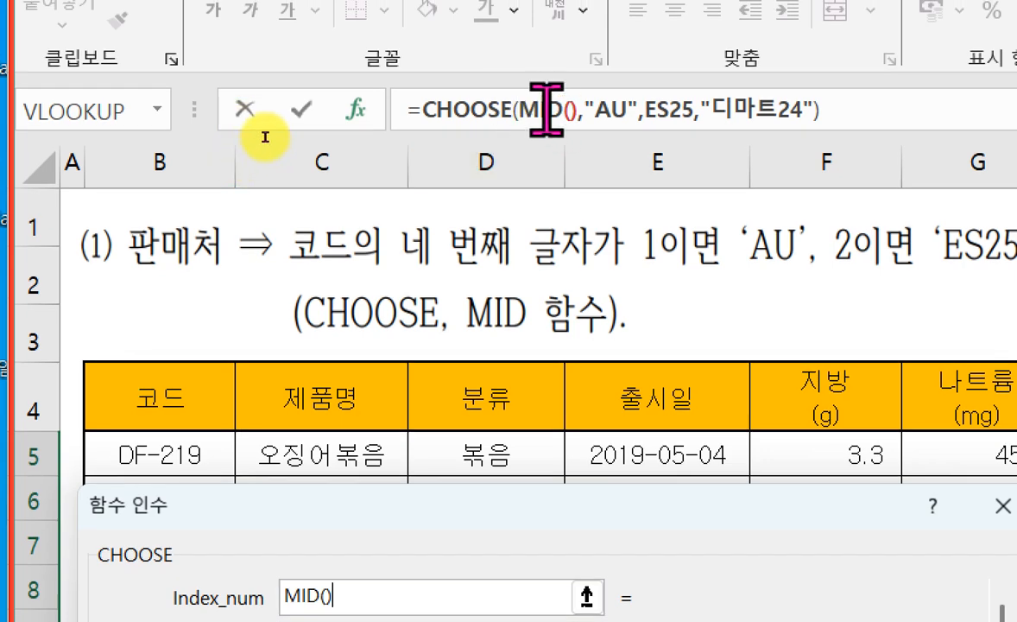
left_click(547, 110)
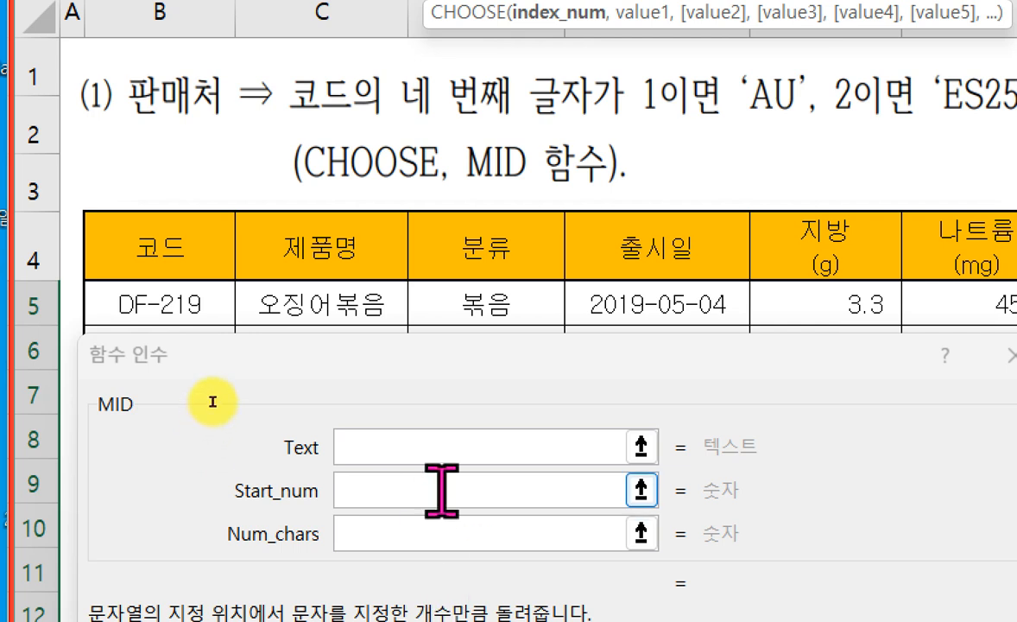
- Set the nested MID function's Text to the 코드 cell B5, Start_num to 4 and Num_chars to 1
left_click(451, 447)
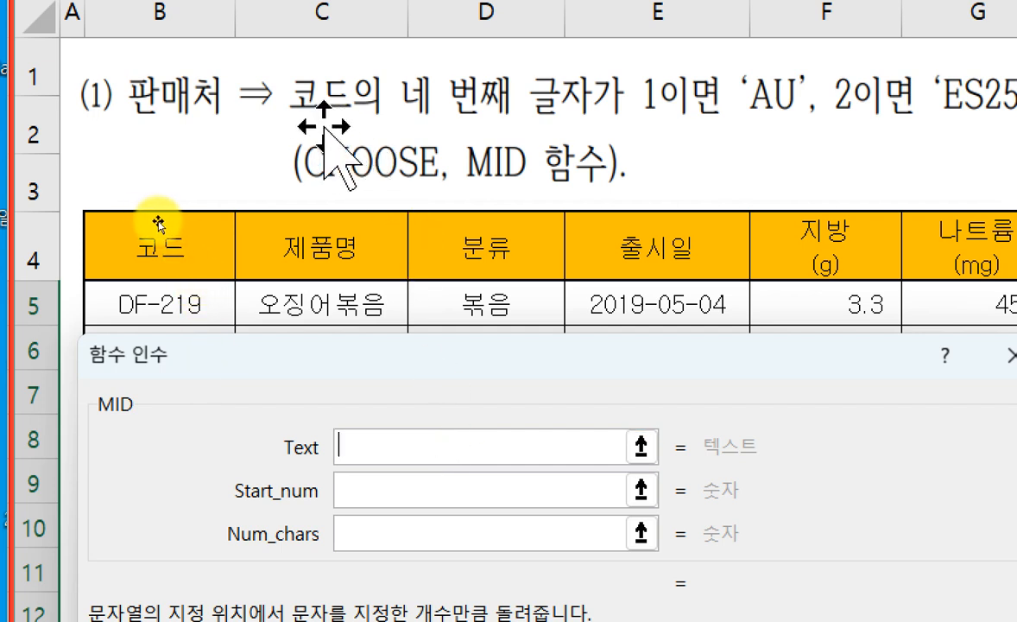
left_click(154, 304)
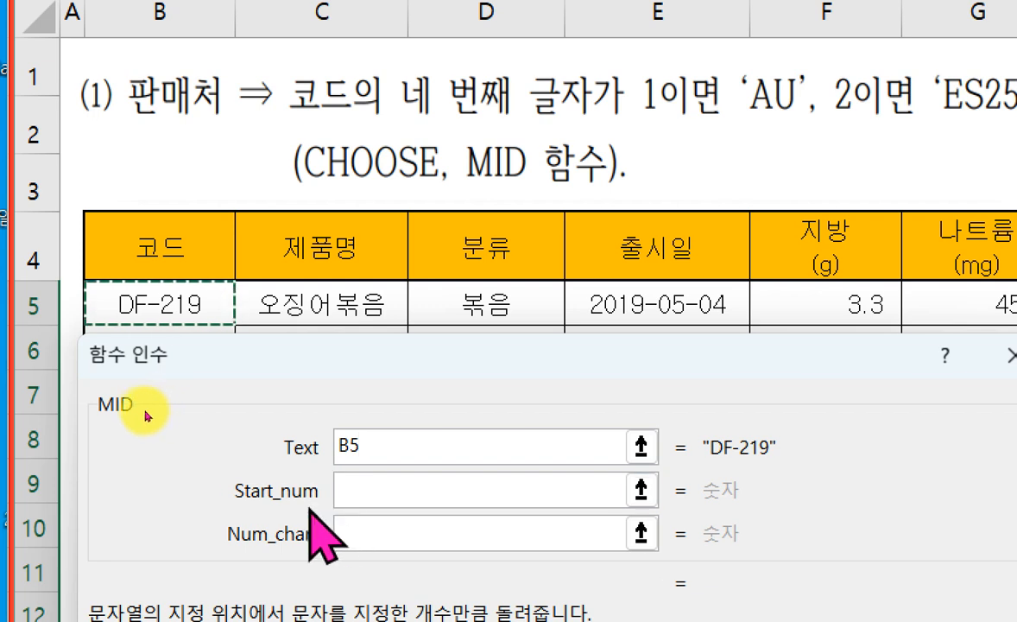
left_click(389, 490)
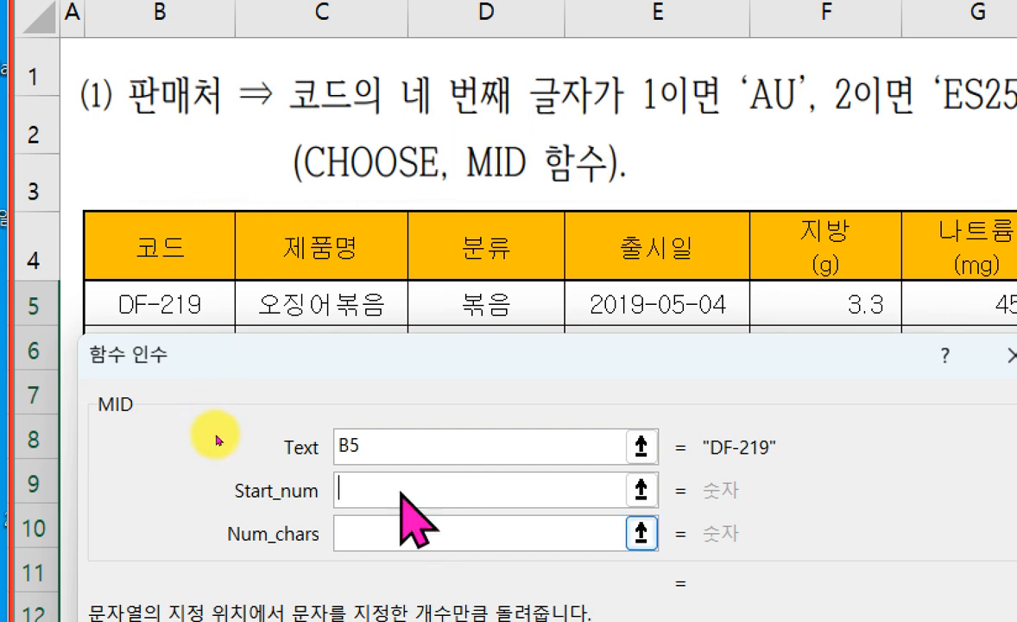
type("4")
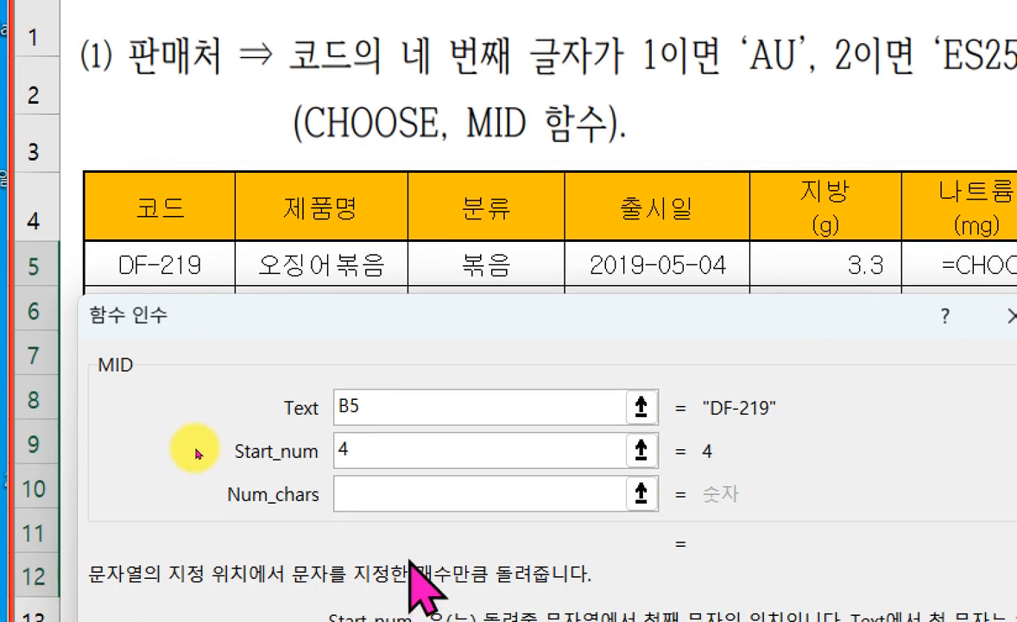
left_click(386, 534)
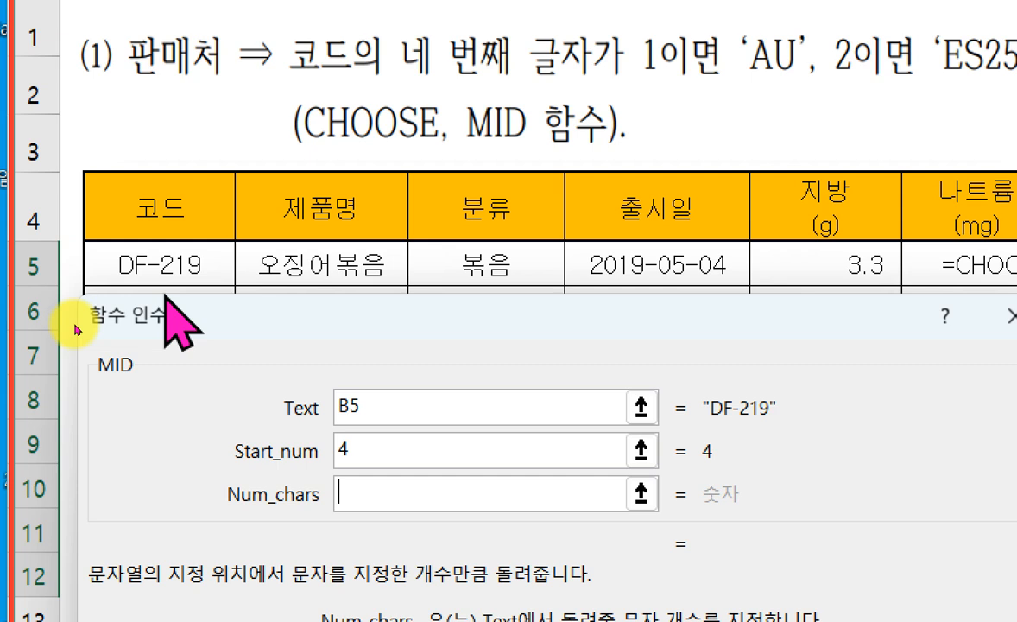
type("1),\"AU\",ES25,\"디마트24\")")
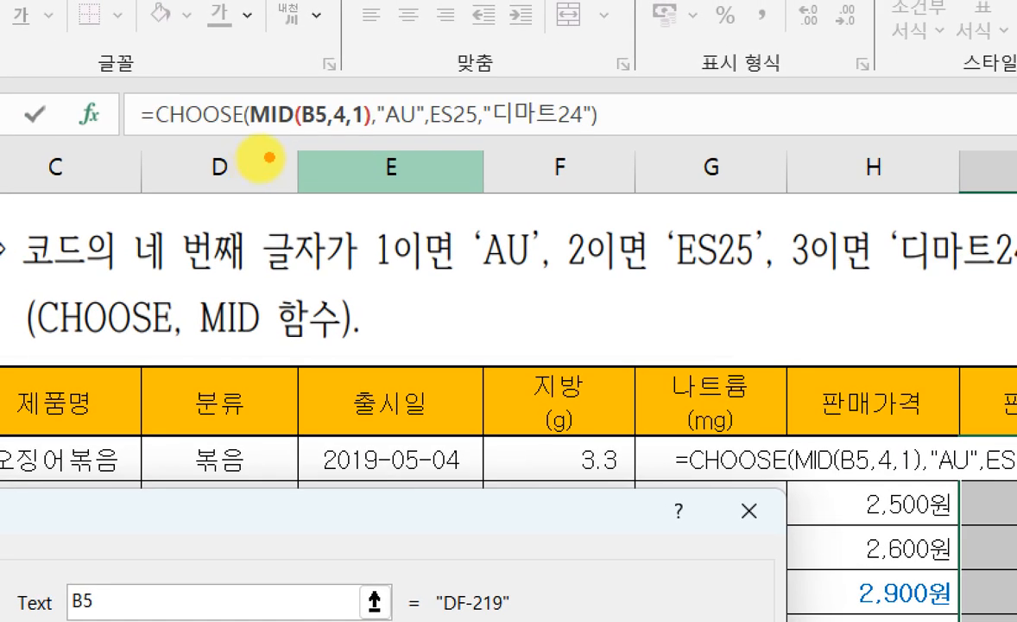
left_click_drag(254, 135, 353, 135)
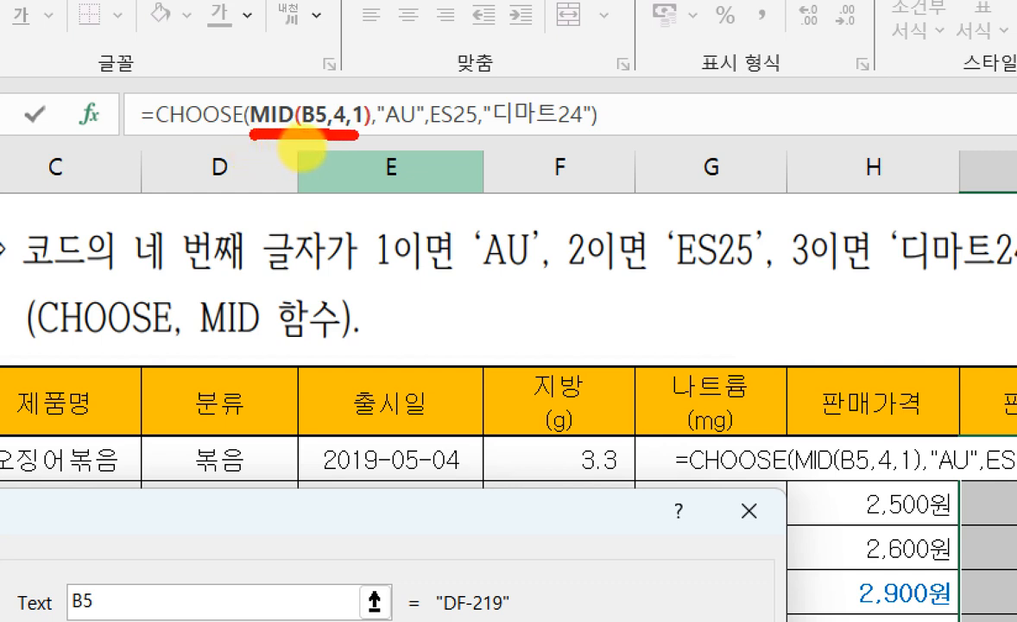
left_click(396, 133)
left_click(458, 135)
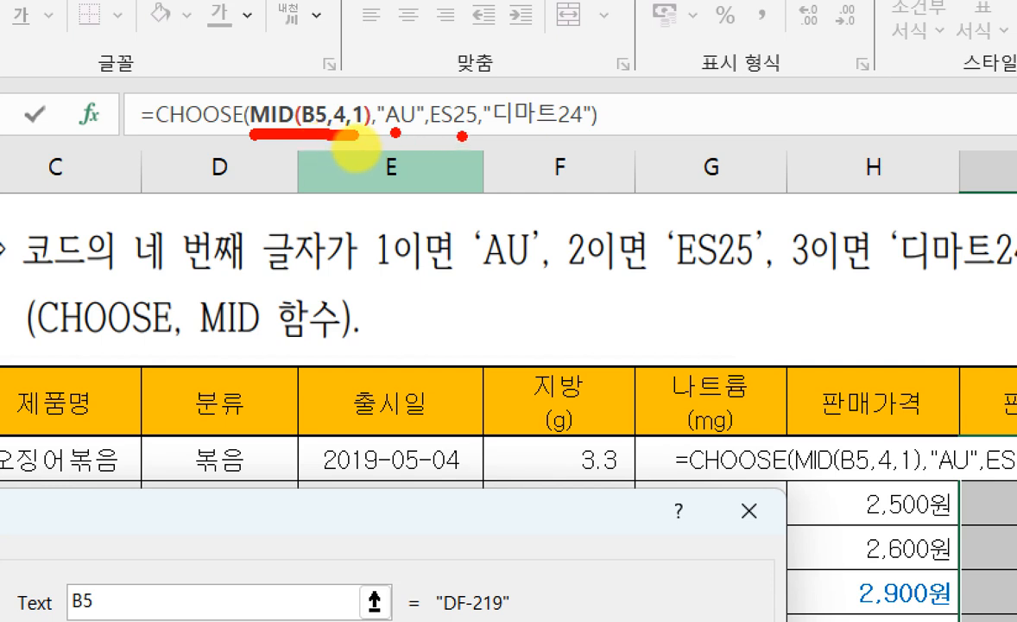
left_click(537, 129)
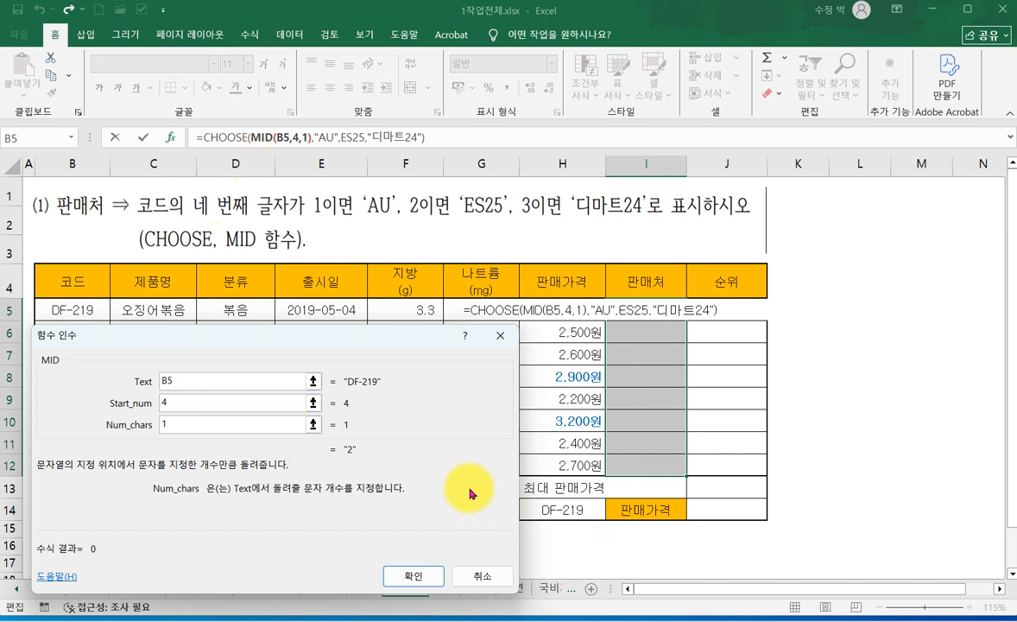
- Confirm the CHOOSE formula with the nested MID function, filling the 판매처 cells I5:I12, and reselect that range
left_click(407, 578)
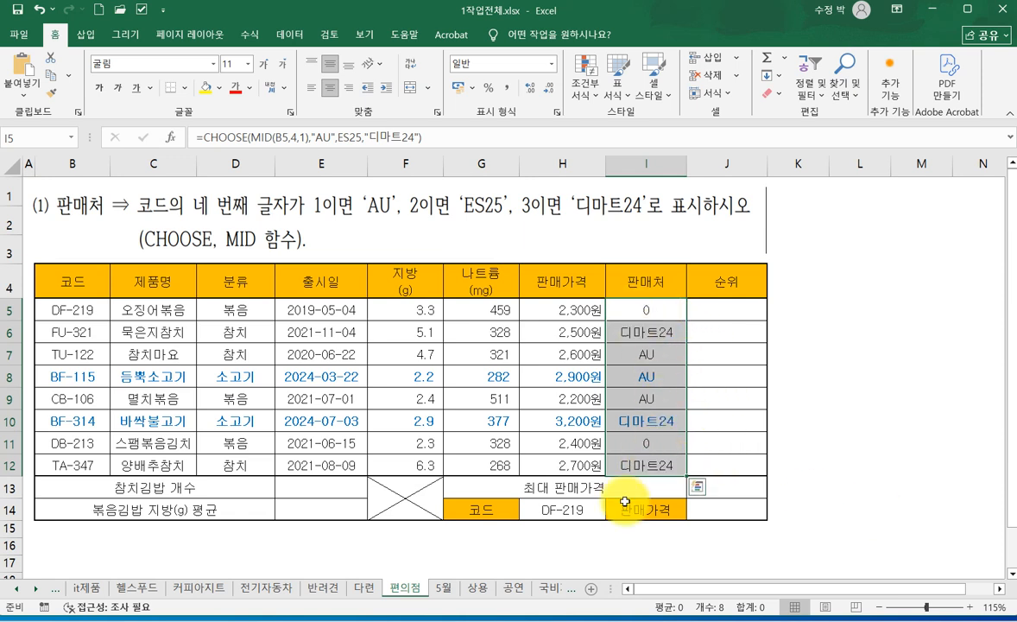
left_click_drag(630, 311, 641, 465)
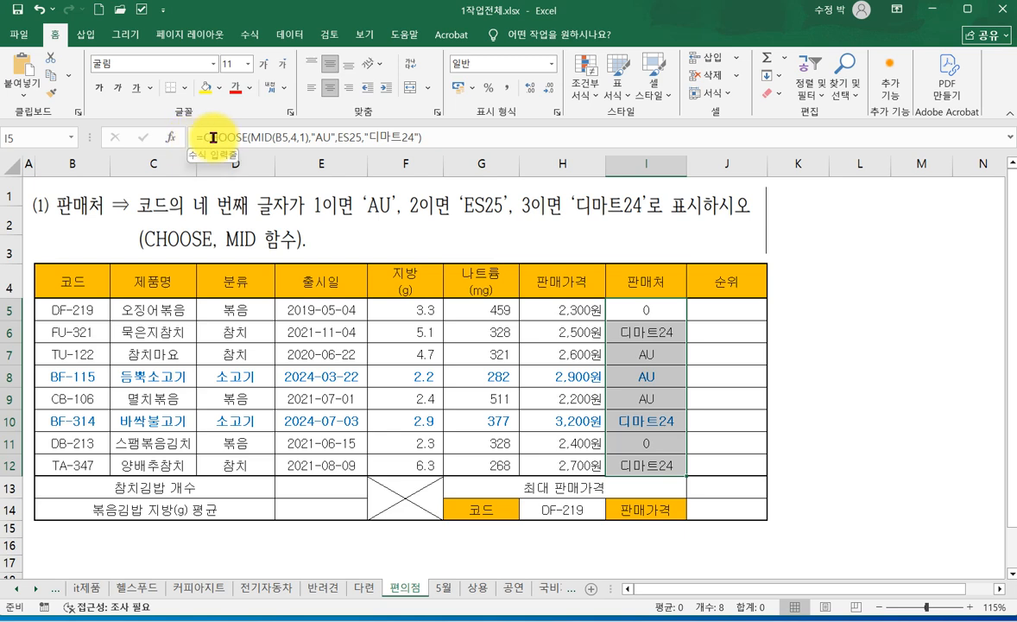
- Reopen the CHOOSE arguments of the 판매처 formula and enclose the Value2 text ES25 in double quotation marks
left_click(173, 138)
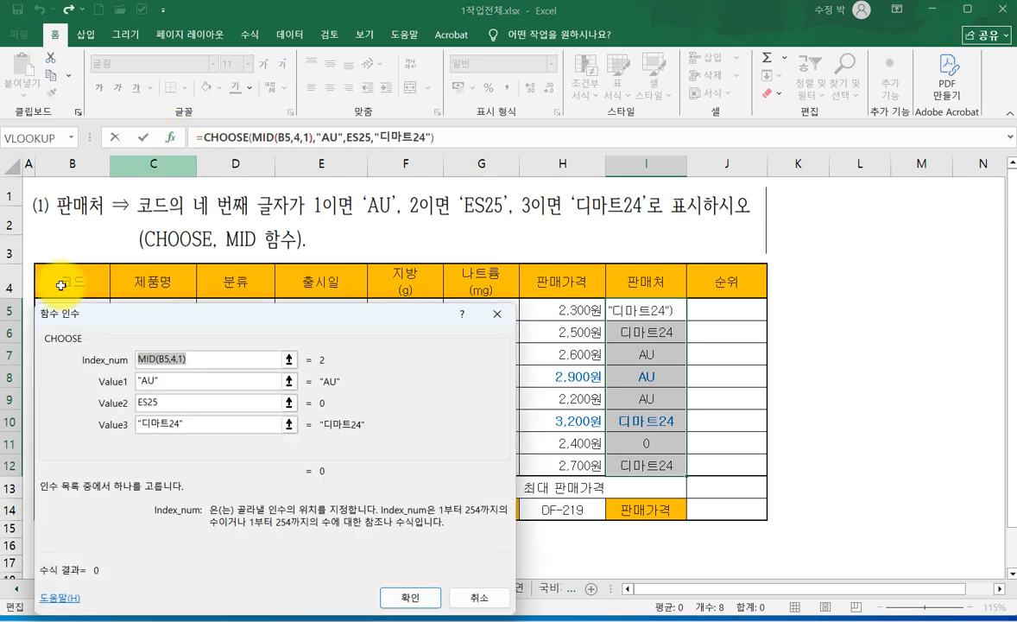
left_click_drag(347, 329, 607, 252)
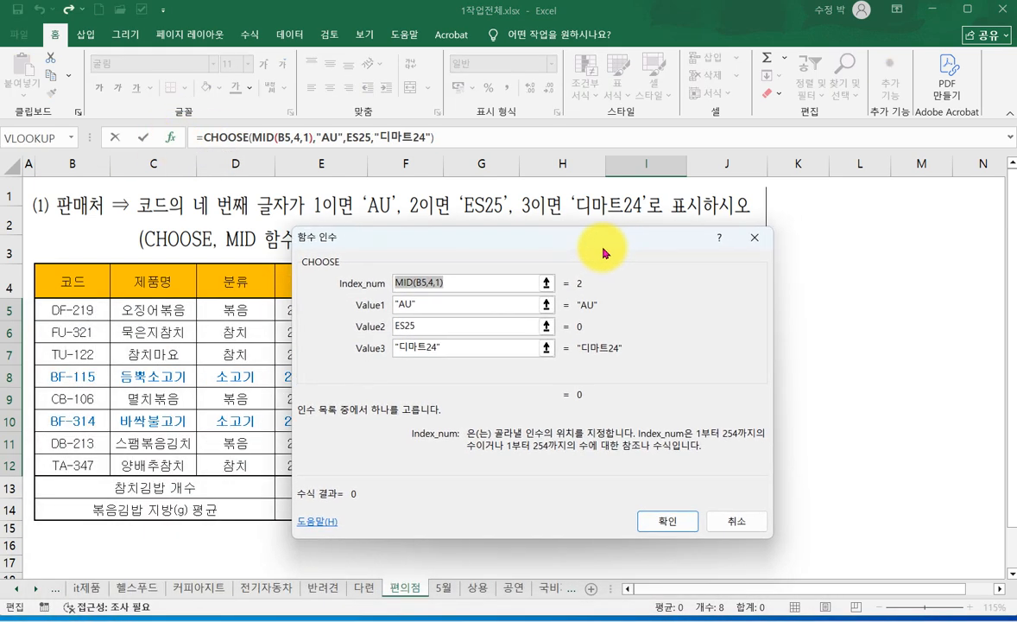
left_click(436, 326)
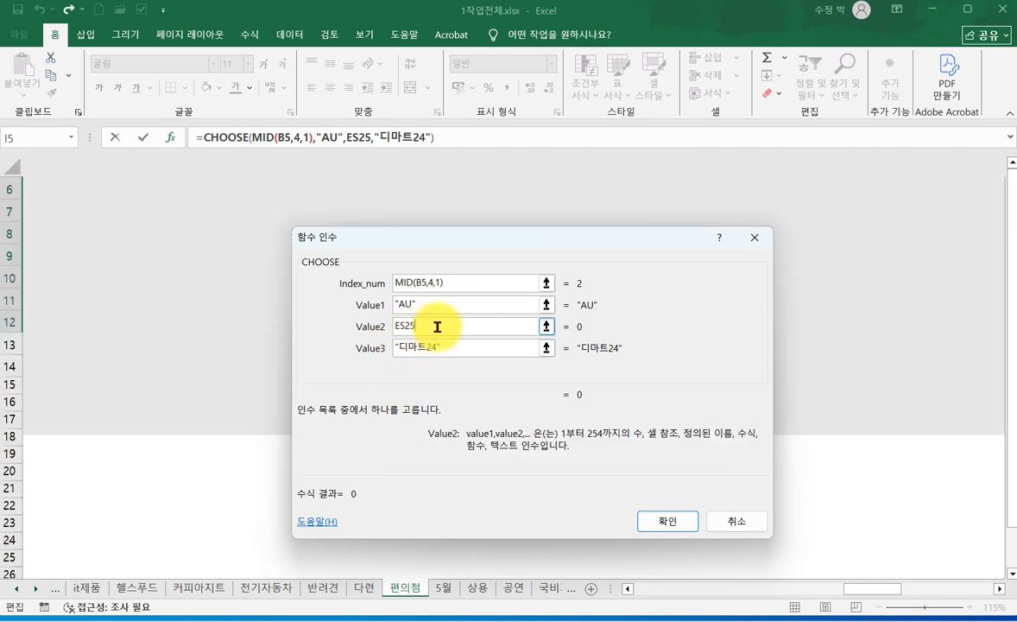
left_click(394, 326)
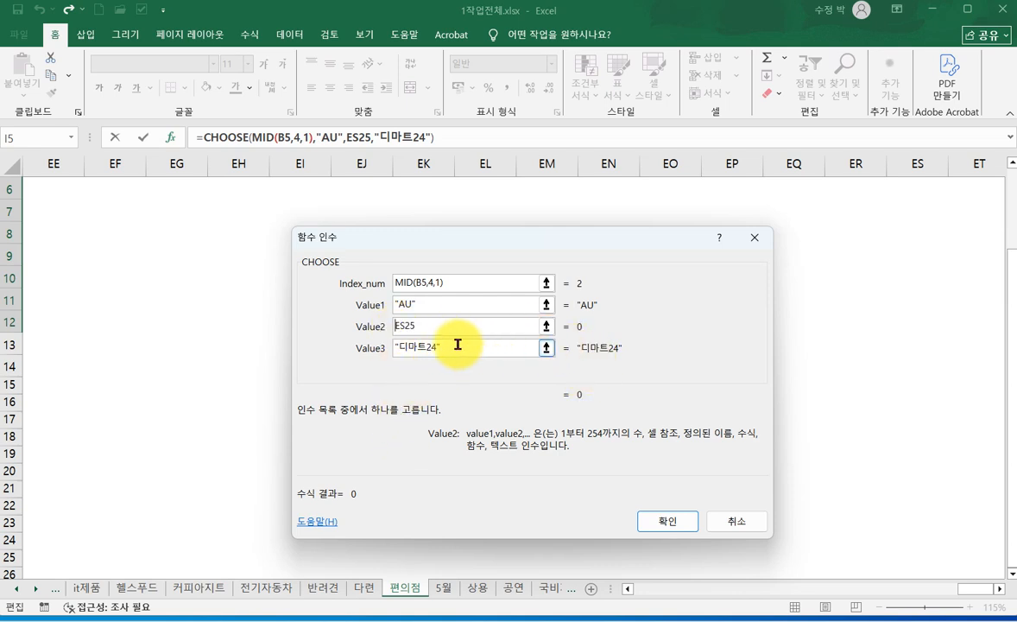
type("\"")
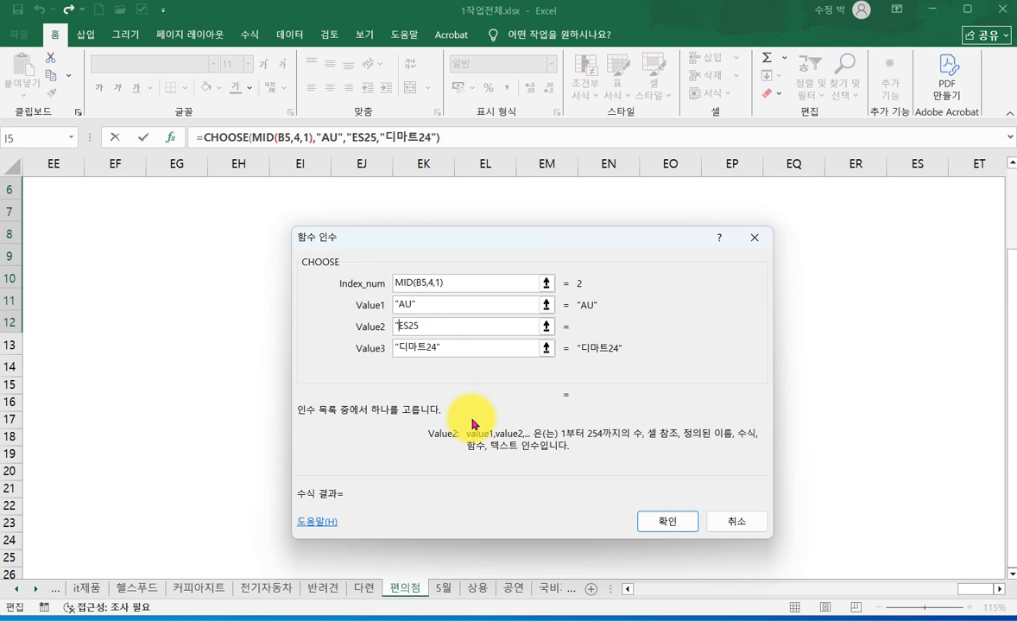
left_click(430, 326)
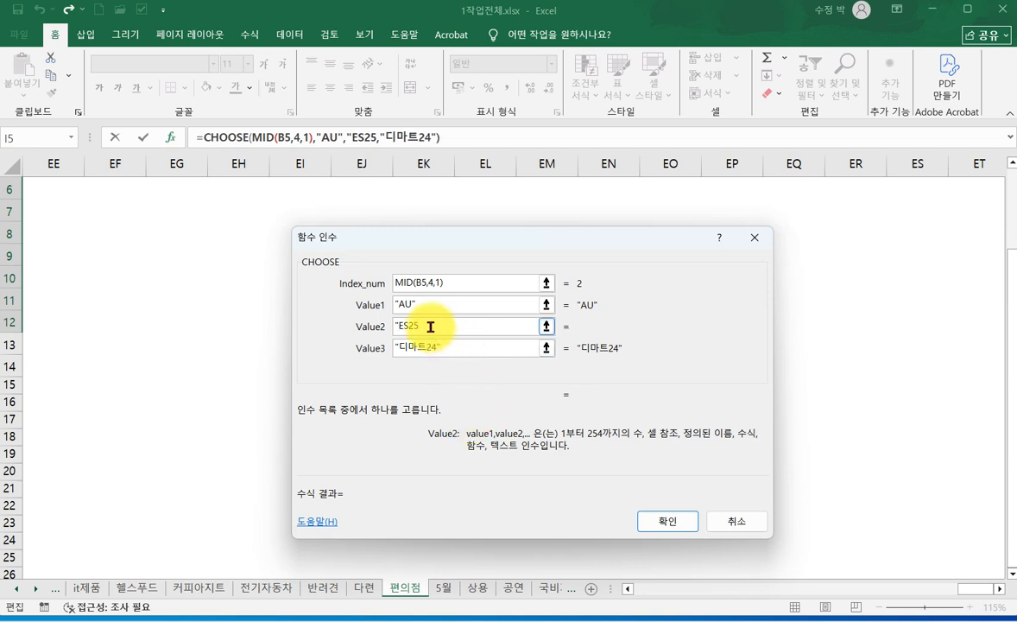
type("\"")
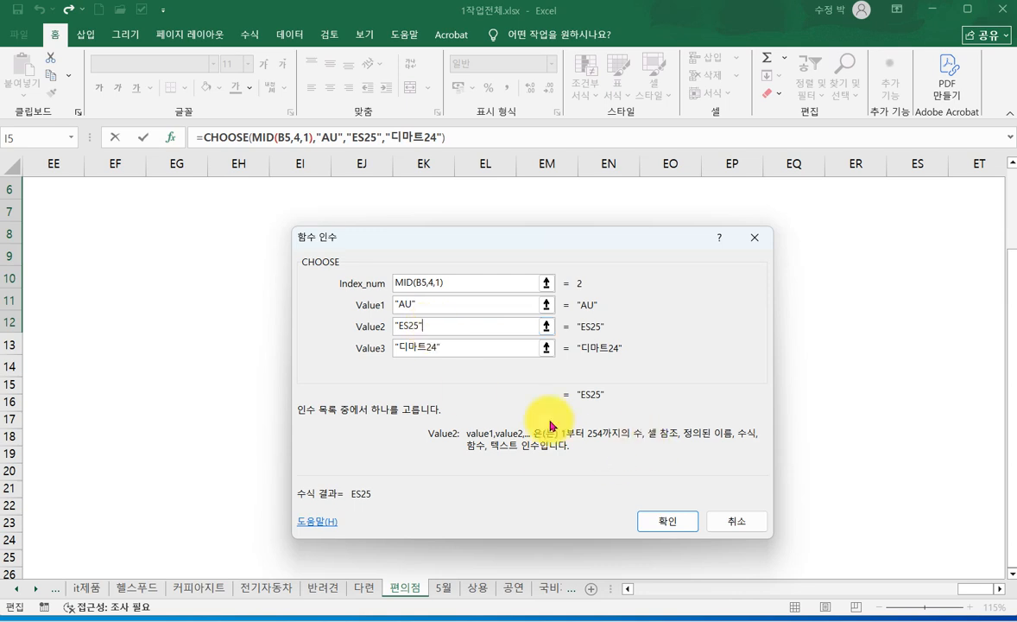
- Confirm the corrected CHOOSE formula for the 판매처 cells I5:I12 and deselect the range
left_click(452, 345)
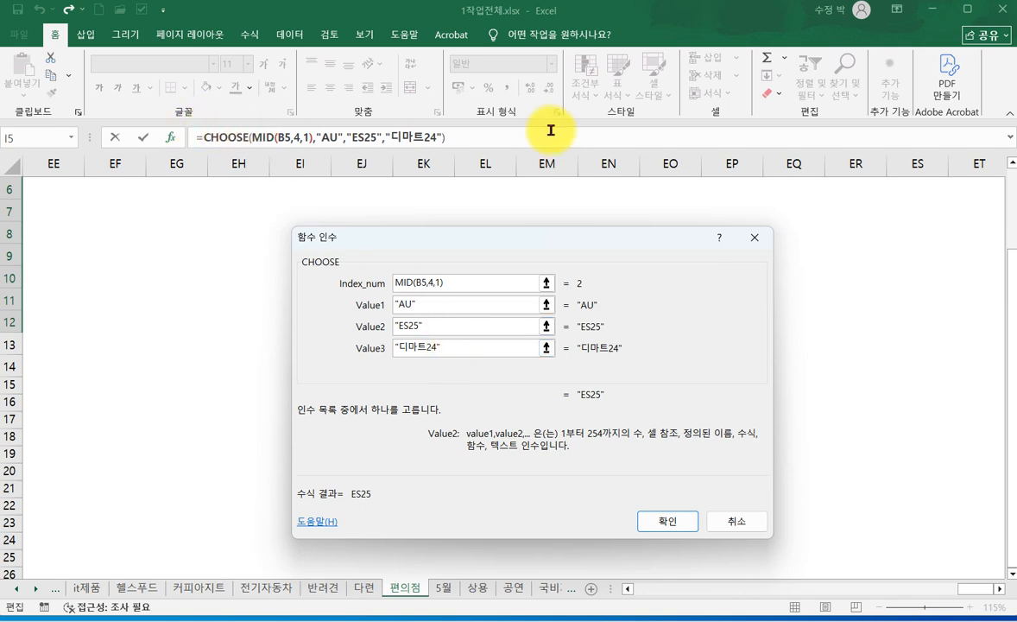
left_click(666, 522)
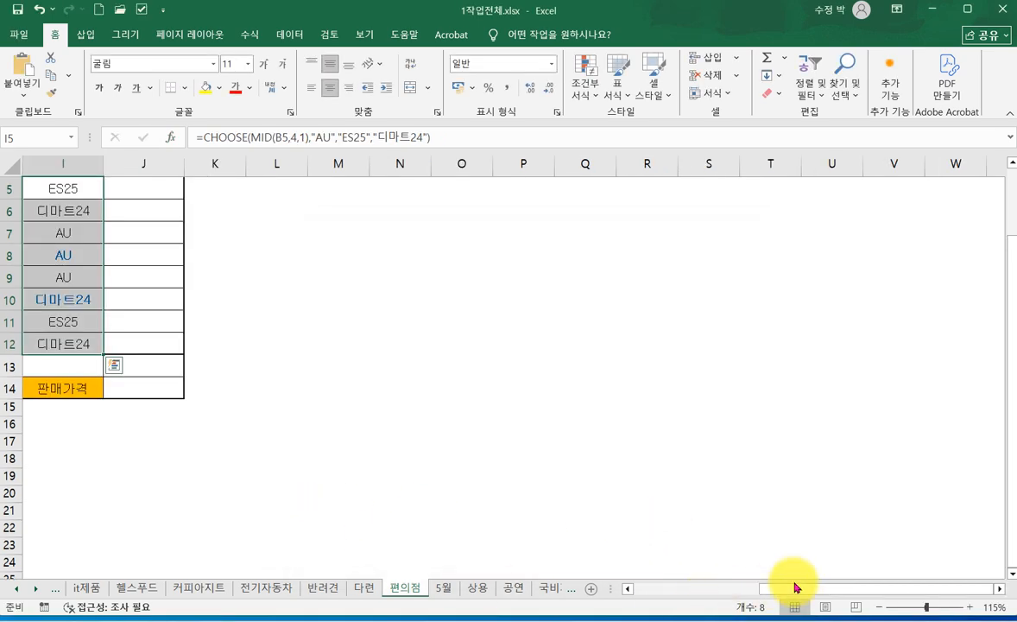
left_click_drag(783, 588, 652, 588)
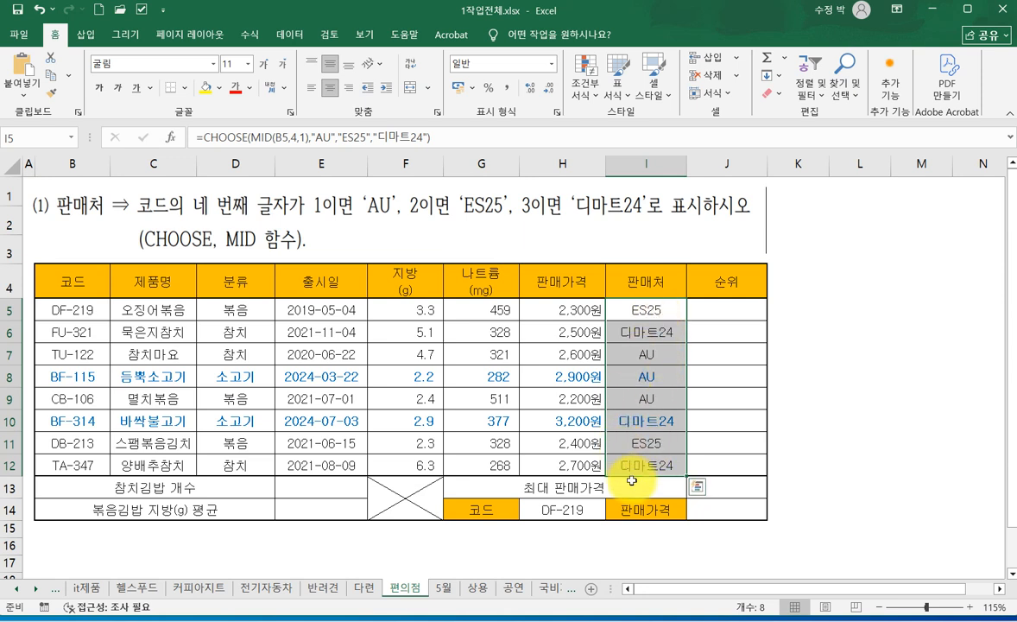
left_click(883, 487)
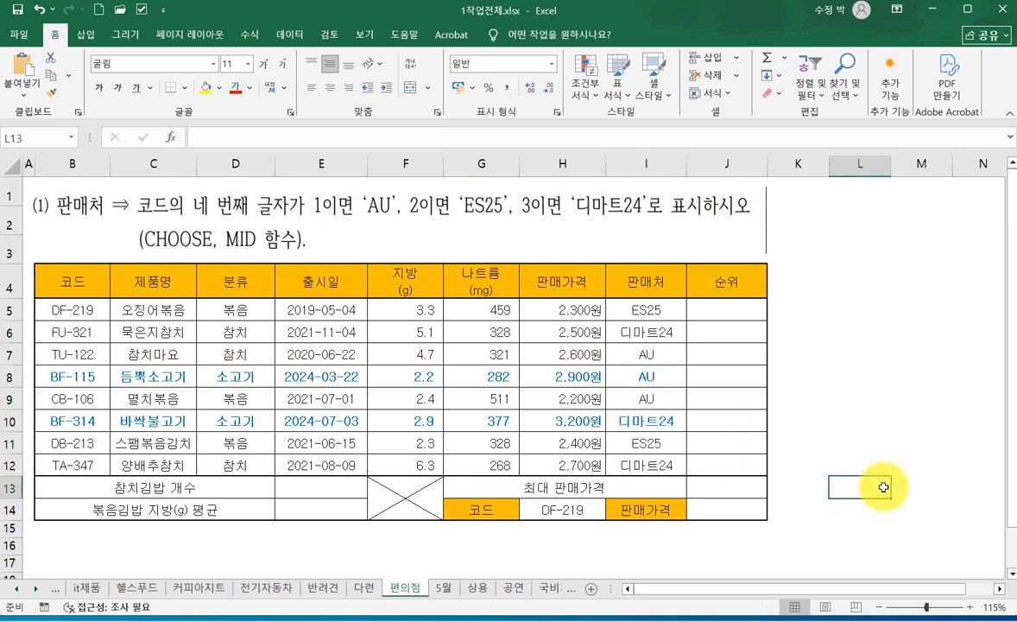
- Switch to the 5월 sheet and select the 방송요일 cells I5:I12
left_click(446, 589)
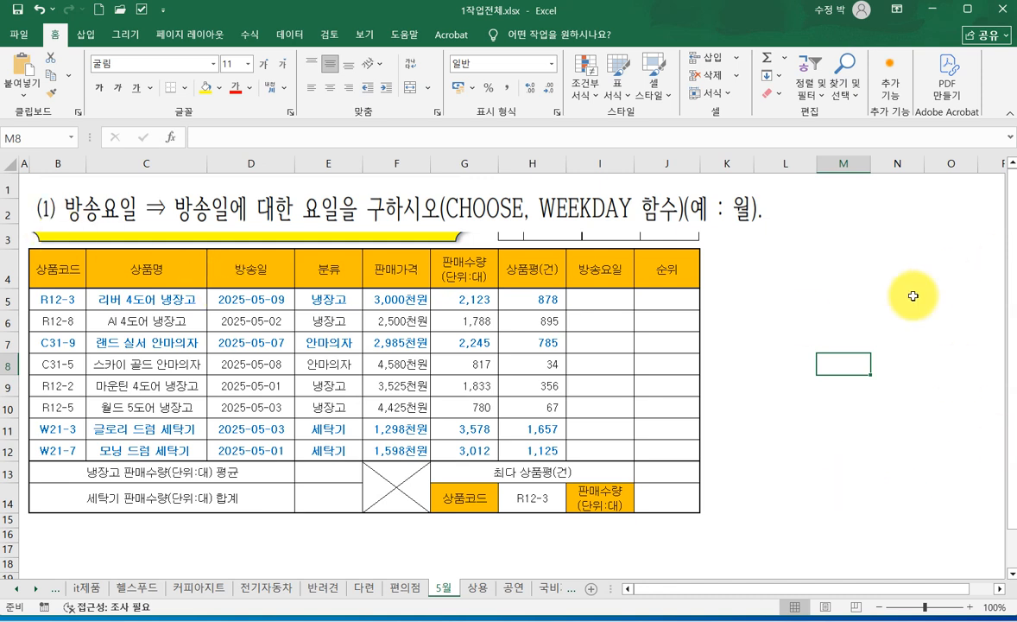
left_click_drag(587, 299, 594, 452)
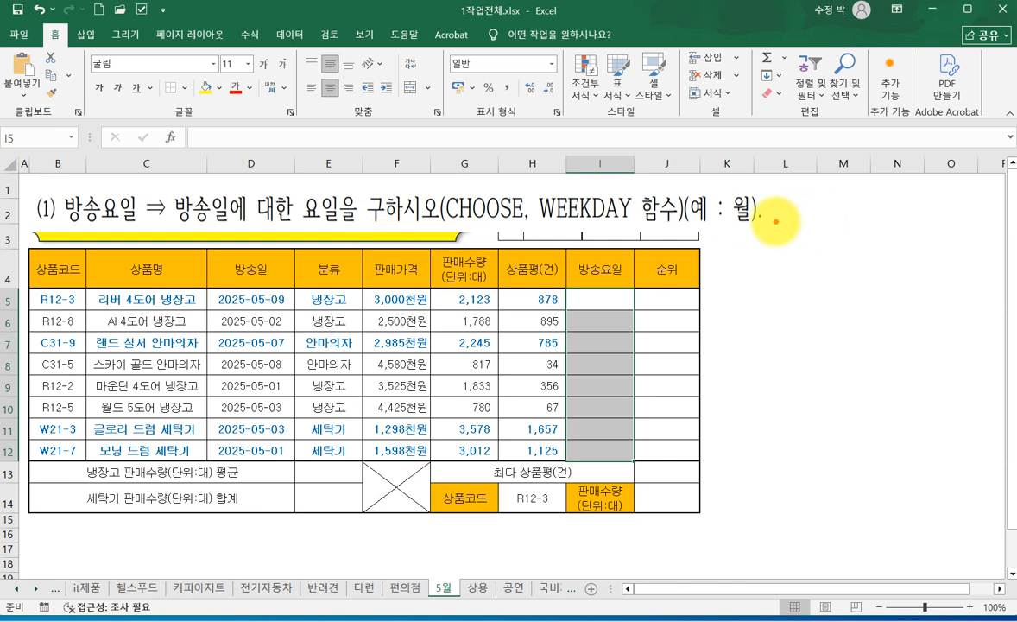
left_click_drag(729, 232, 751, 230)
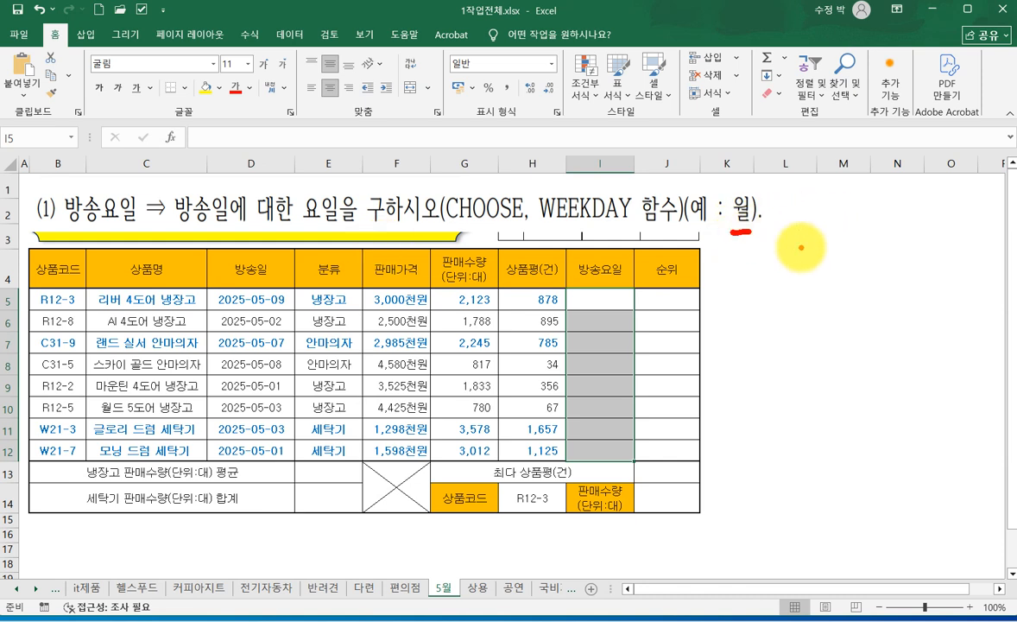
left_click_drag(446, 231, 523, 230)
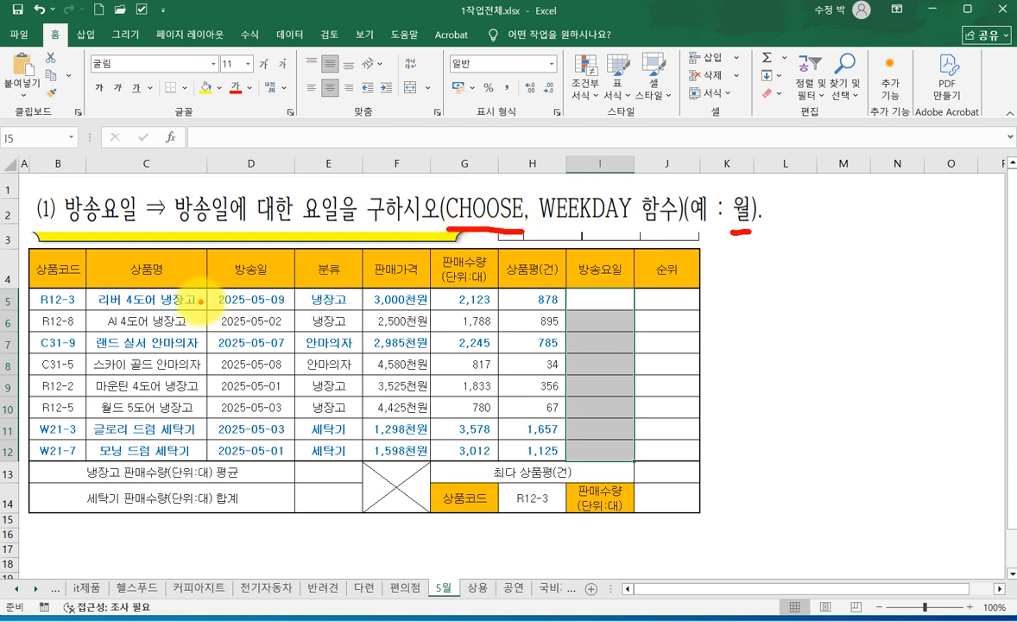
mouse_move(200, 289)
left_mouse_down()
mouse_move(271, 445)
mouse_move(285, 447)
left_mouse_up()
mouse_move(240, 226)
left_mouse_down()
mouse_move(226, 231)
mouse_move(186, 164)
mouse_move(231, 220)
left_mouse_up()
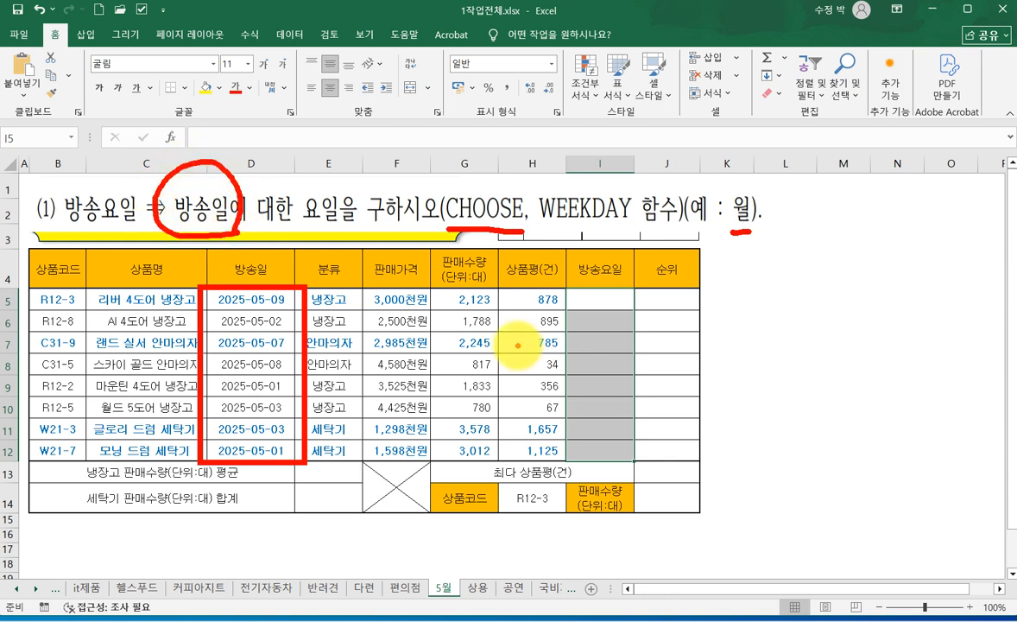
mouse_move(261, 296)
left_mouse_down()
mouse_move(302, 264)
mouse_move(598, 292)
left_mouse_up()
mouse_move(250, 321)
left_mouse_down()
mouse_move(414, 302)
mouse_move(596, 324)
left_mouse_up()
mouse_move(194, 285)
left_mouse_down()
mouse_move(484, 313)
mouse_move(664, 299)
mouse_move(622, 307)
left_mouse_up()
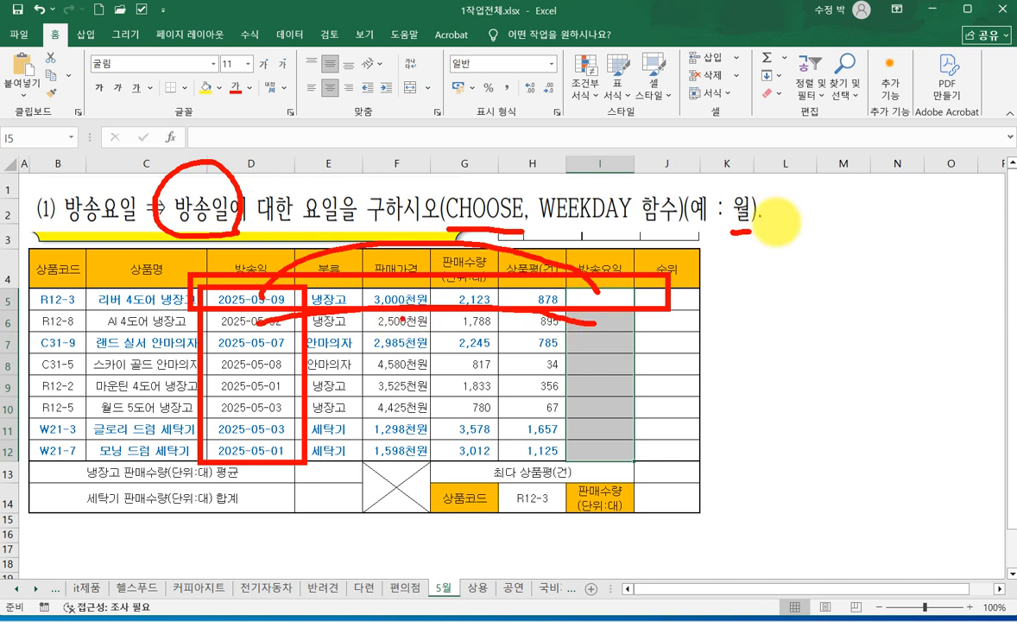
key("Escape")
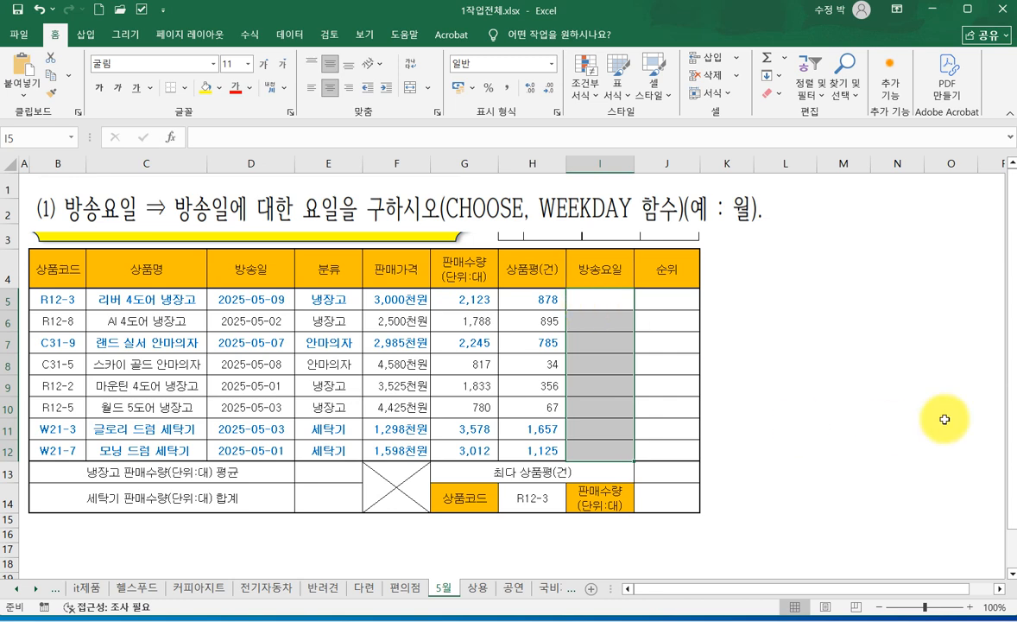
- Start a CHOOSE formula in the selected 방송요일 cells and open its function arguments
type("=")
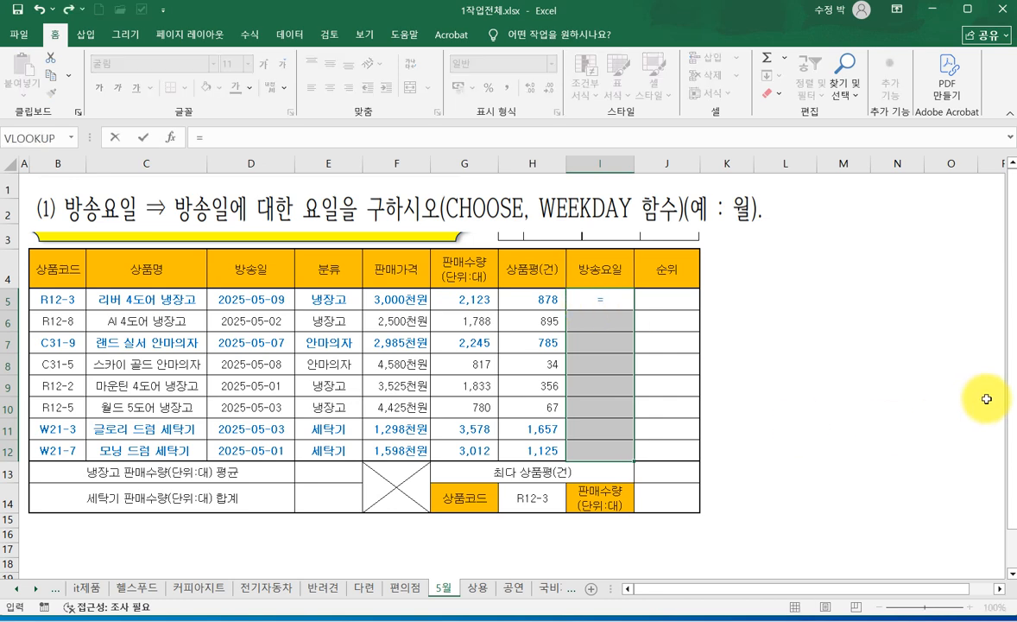
type("CH")
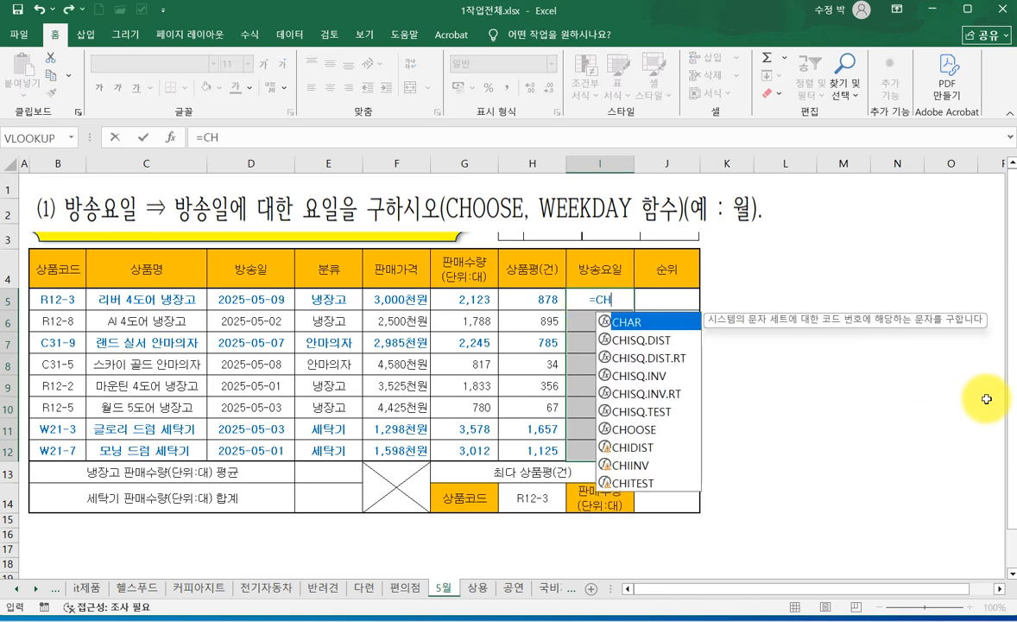
double_click(647, 439)
left_click(170, 138)
left_click_drag(624, 298, 471, 329)
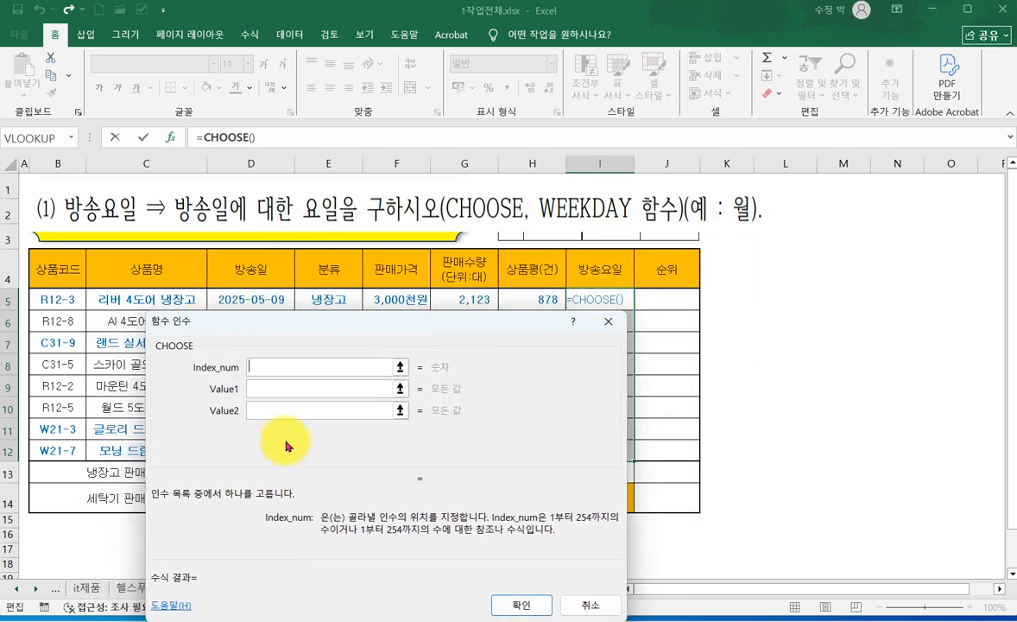
- Set the CHOOSE arguments Value1 through Value7 to 월, 화, 수, 목, 금, 토 and 일
left_click(264, 391)
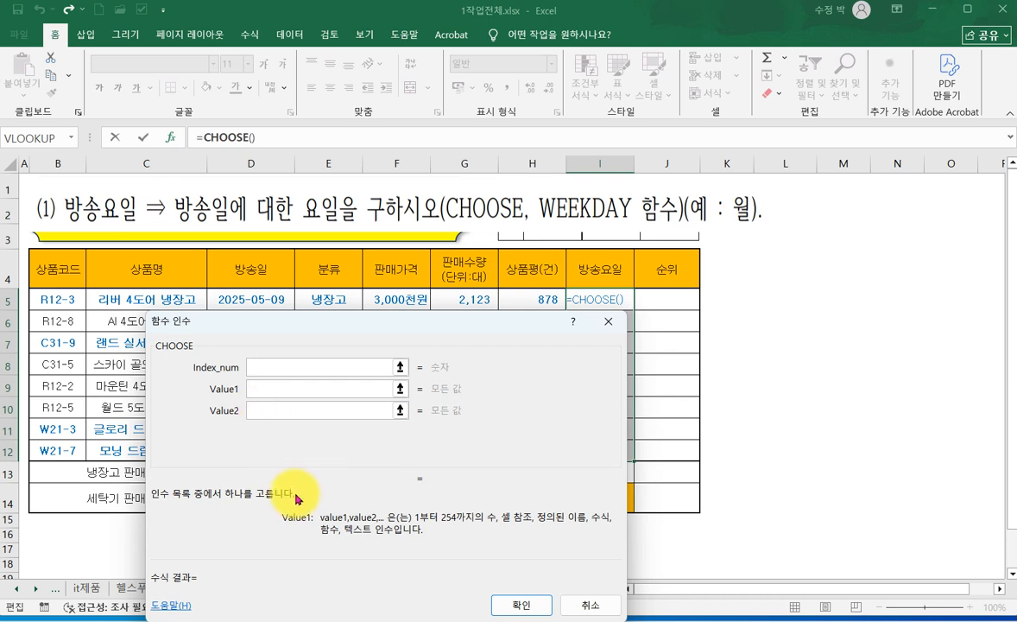
type("월")
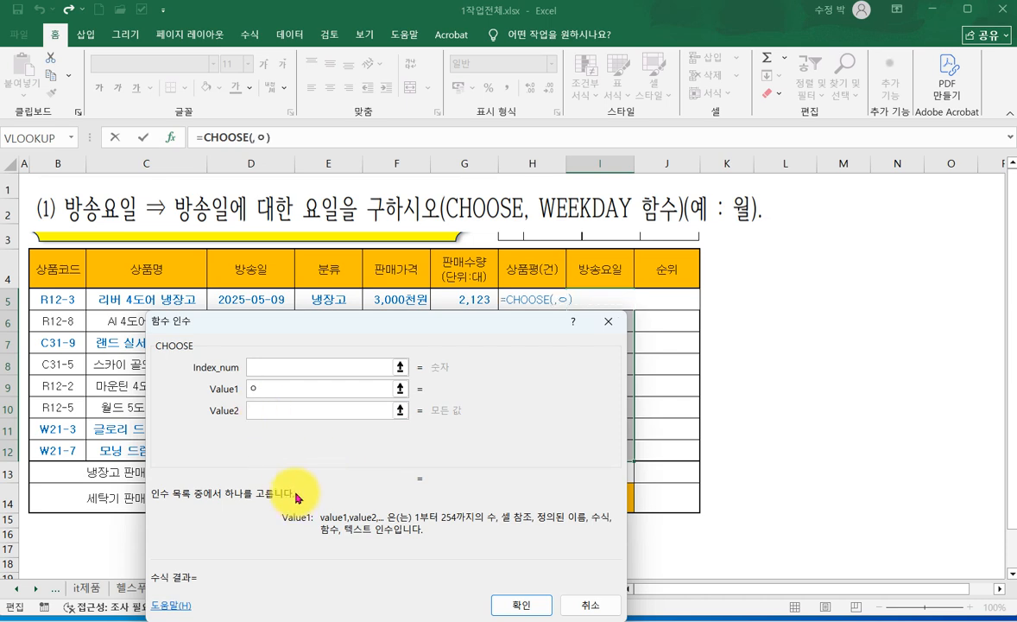
key("Tab")
type("화")
key("Tab")
type("수")
key("Tab")
type("목")
key("Tab")
type("금")
key("Tab")
type("토")
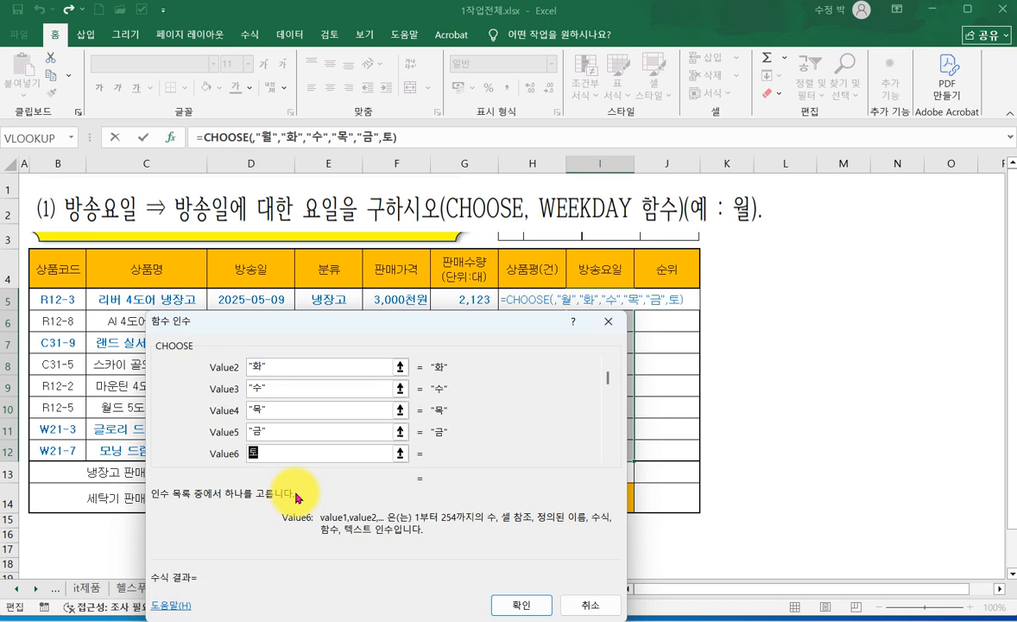
key("Tab")
type("일")
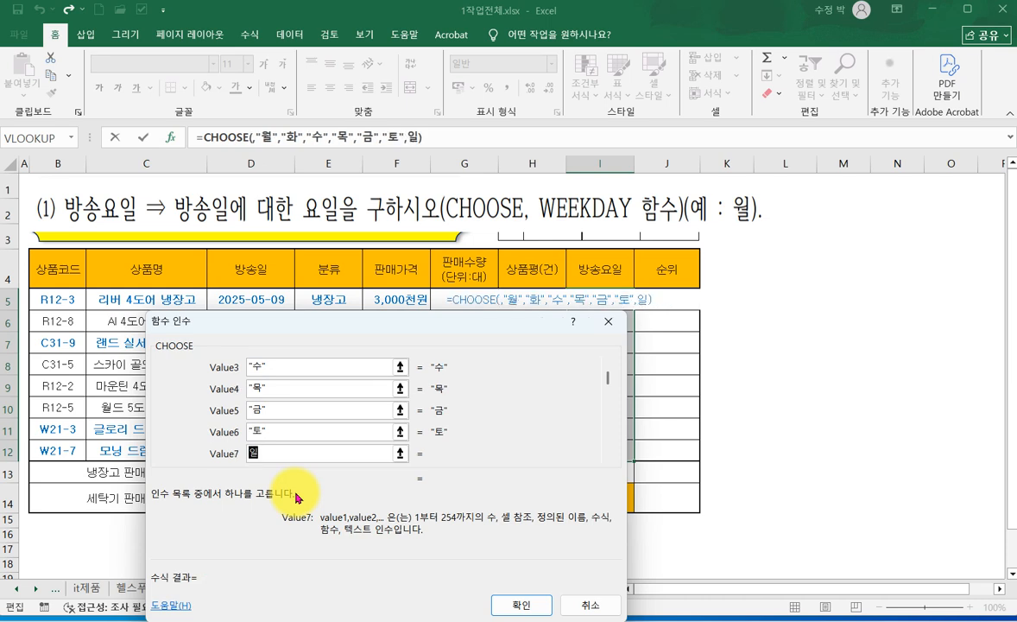
left_click(299, 432)
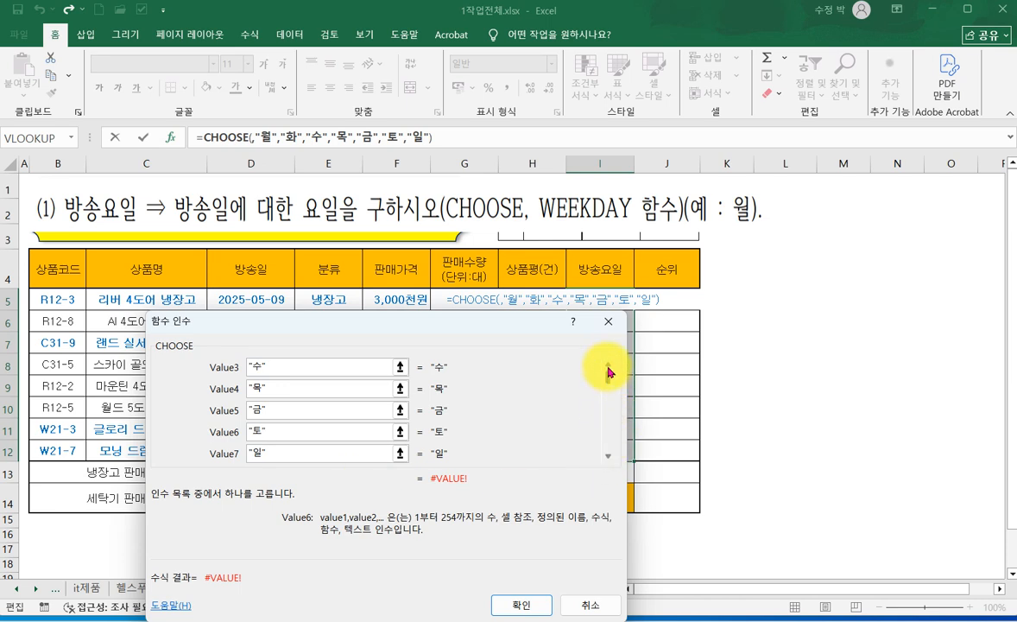
- Enter WEEKDAY() as the Index_num of the 방송요일 CHOOSE formula and open the nested function's arguments
scroll(604, 377, "up", 2)
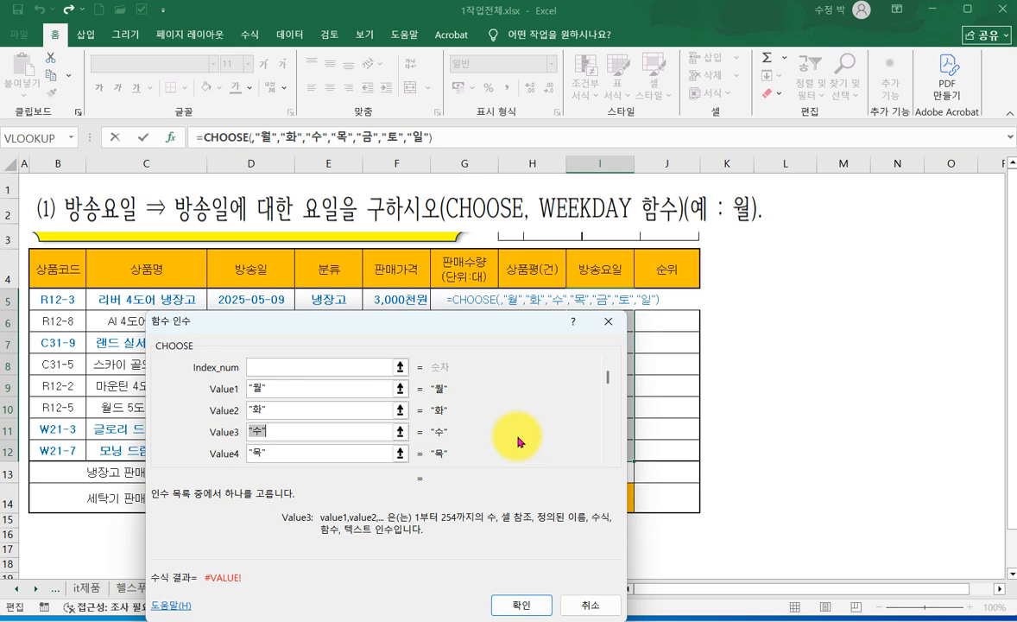
left_click(259, 368)
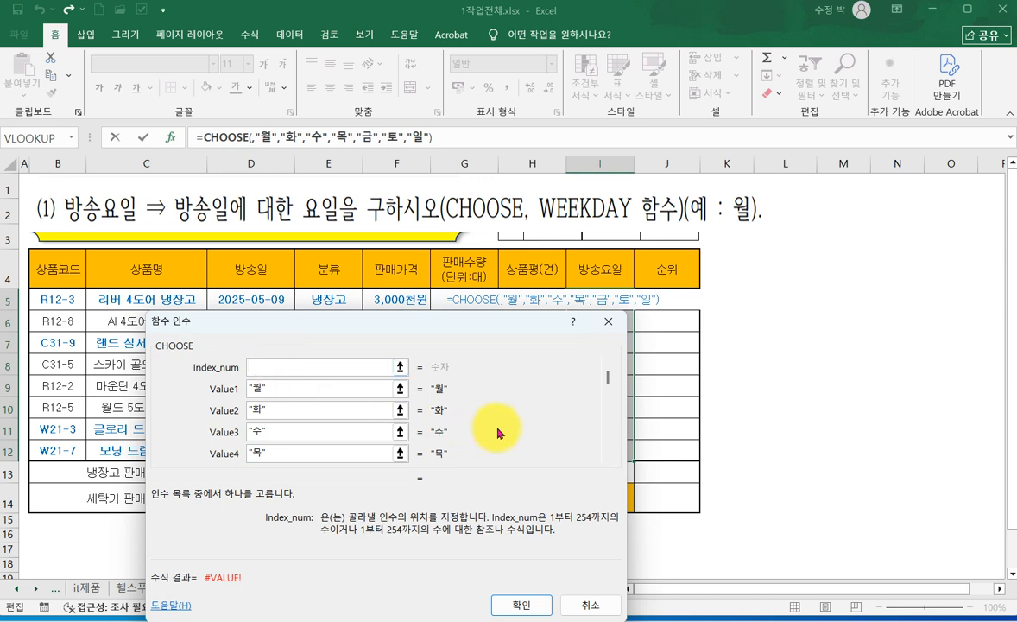
type("ㅈ")
key("BackSpace")
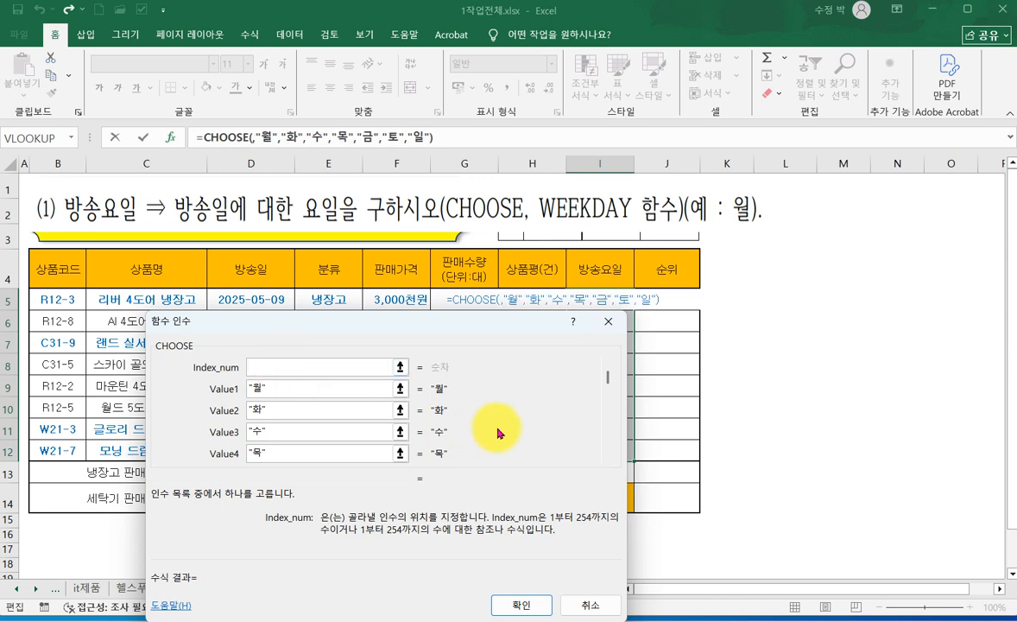
type("WEEKD")
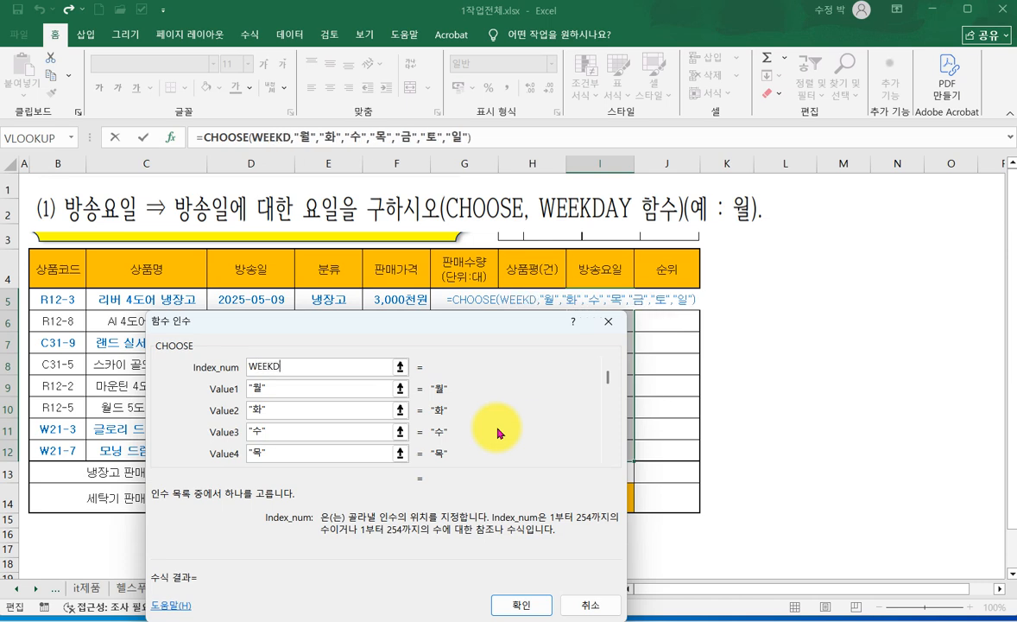
type("AY()")
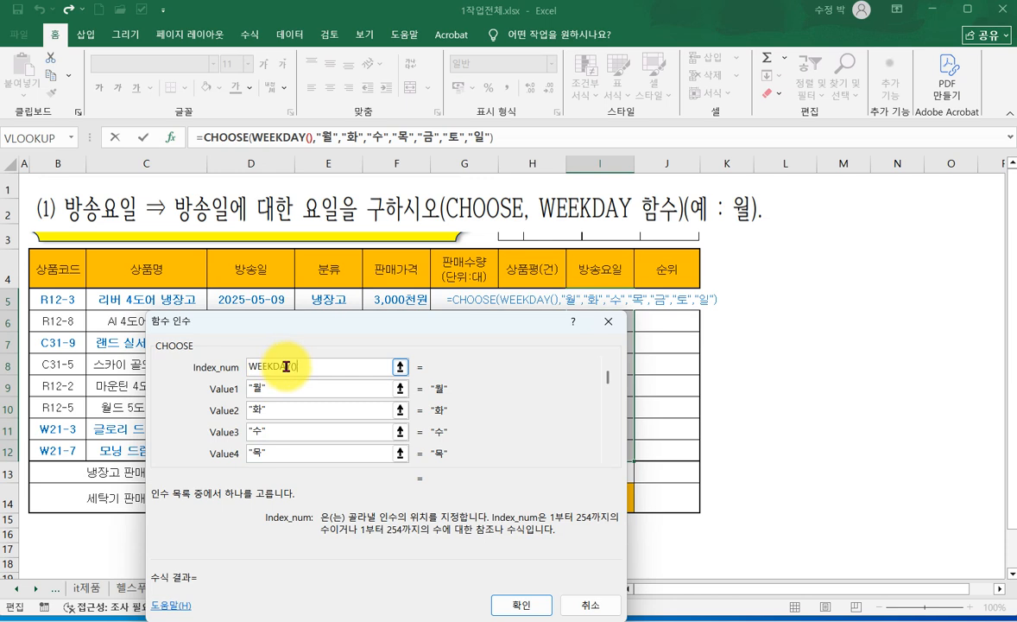
left_click(283, 133)
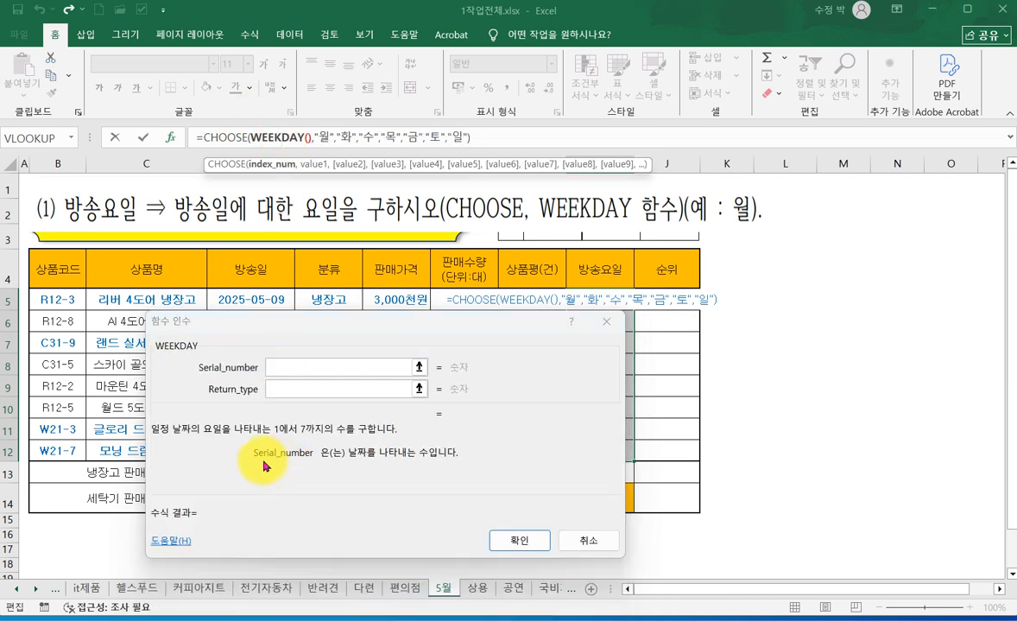
- Set WEEKDAY's Serial_number to the 방송일 cell D5 and Return_type to 2, then fill I5:I12 with the formula
left_click(277, 366)
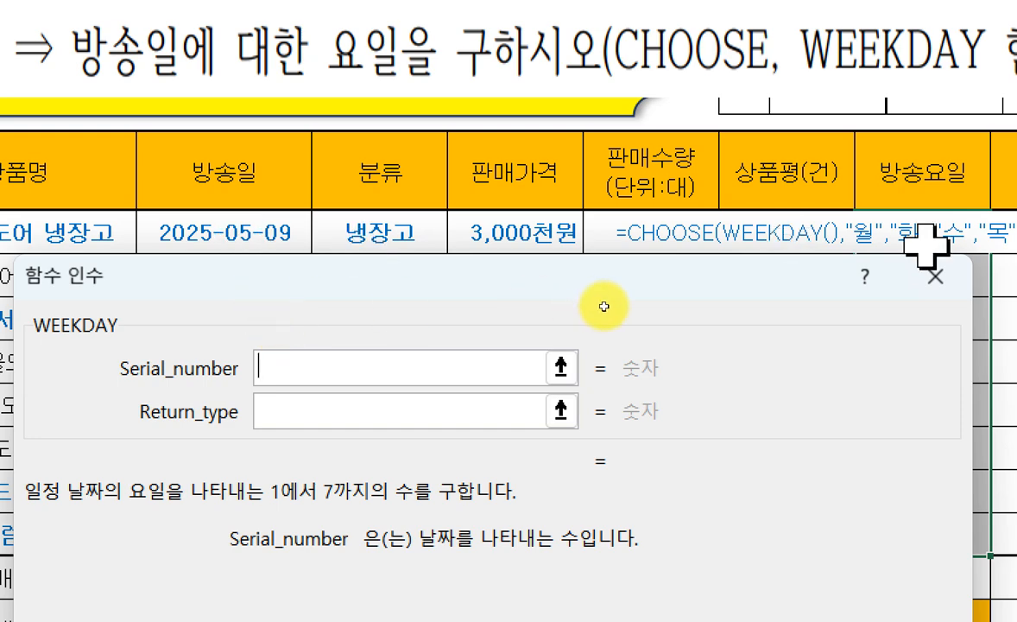
left_click(213, 247)
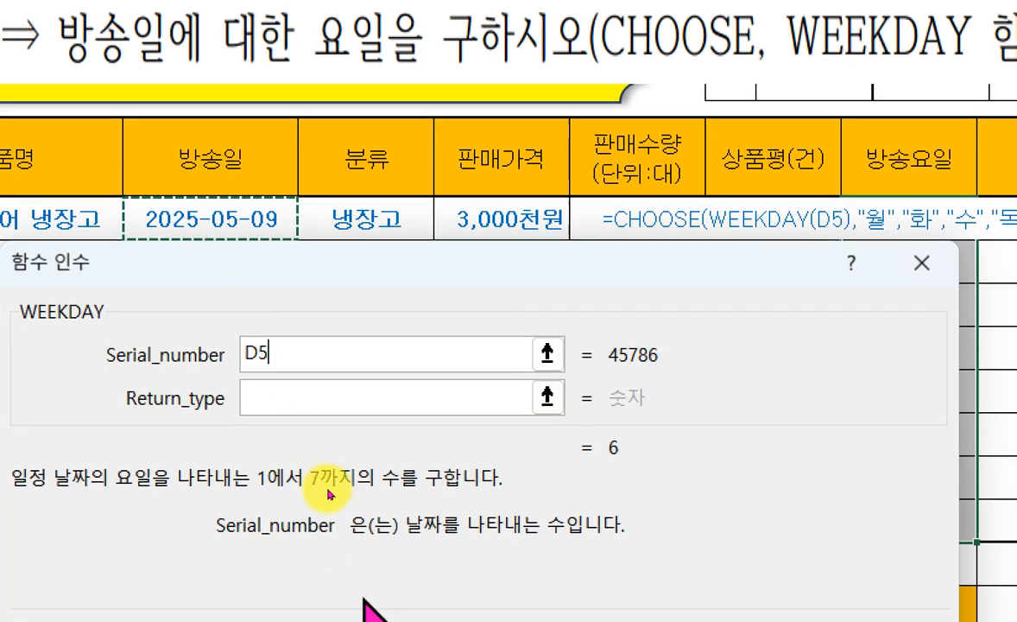
left_click(274, 370)
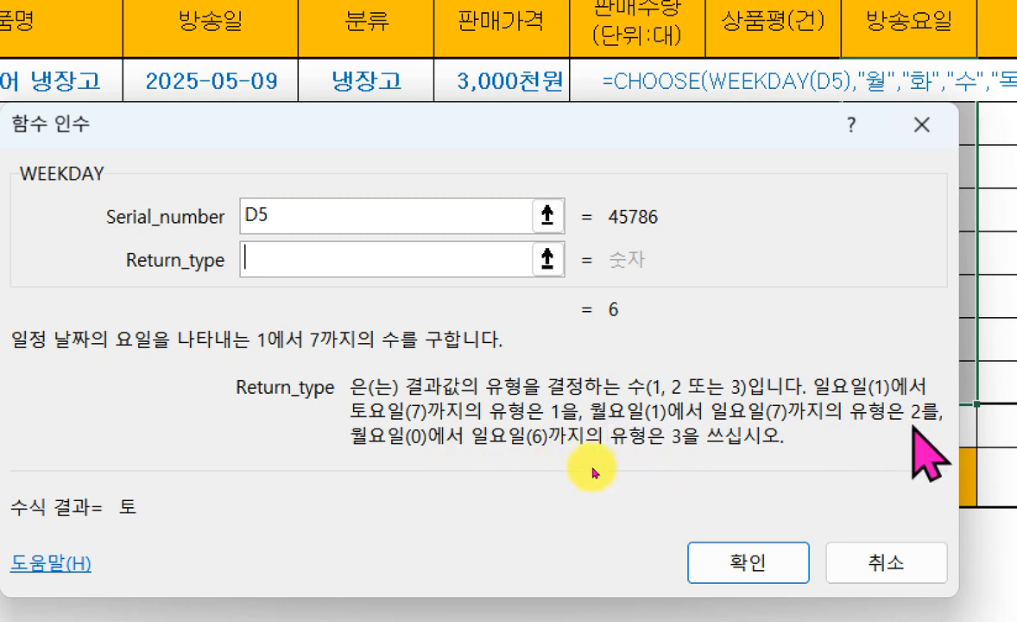
type("2")
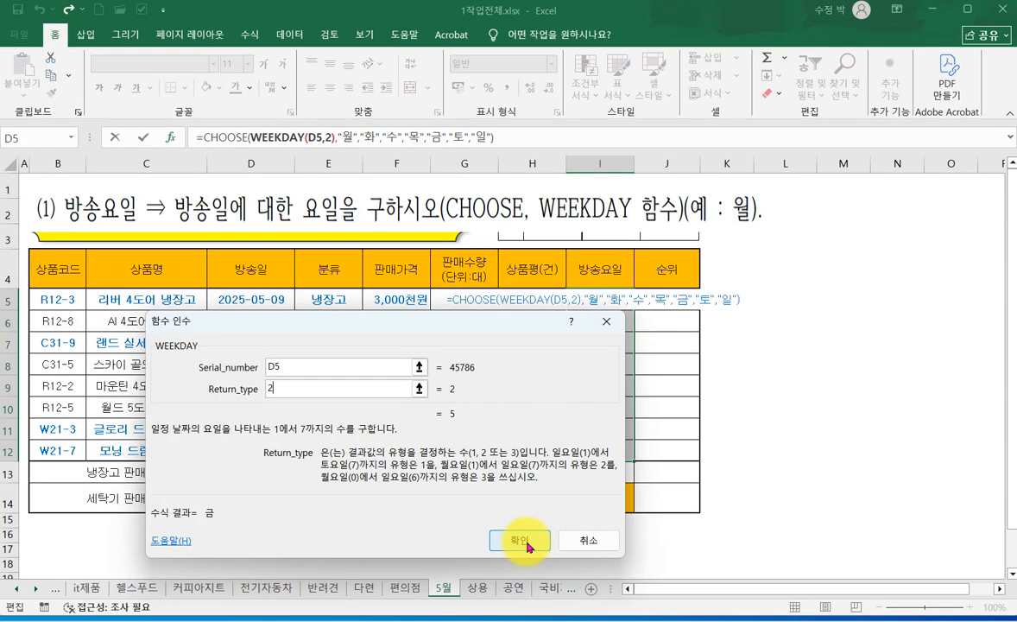
left_click(530, 546)
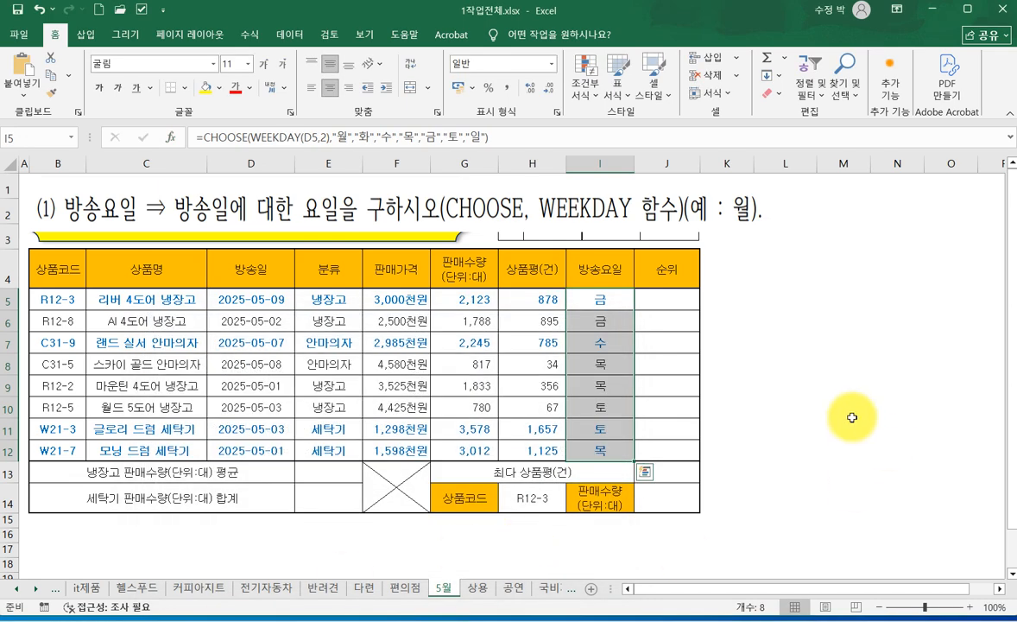
left_click(851, 416)
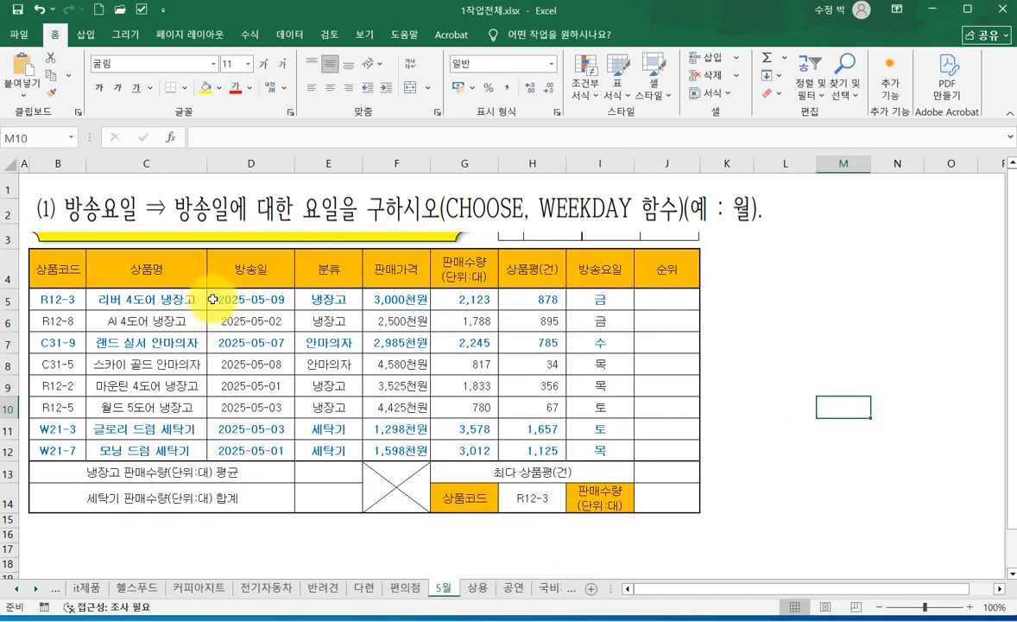